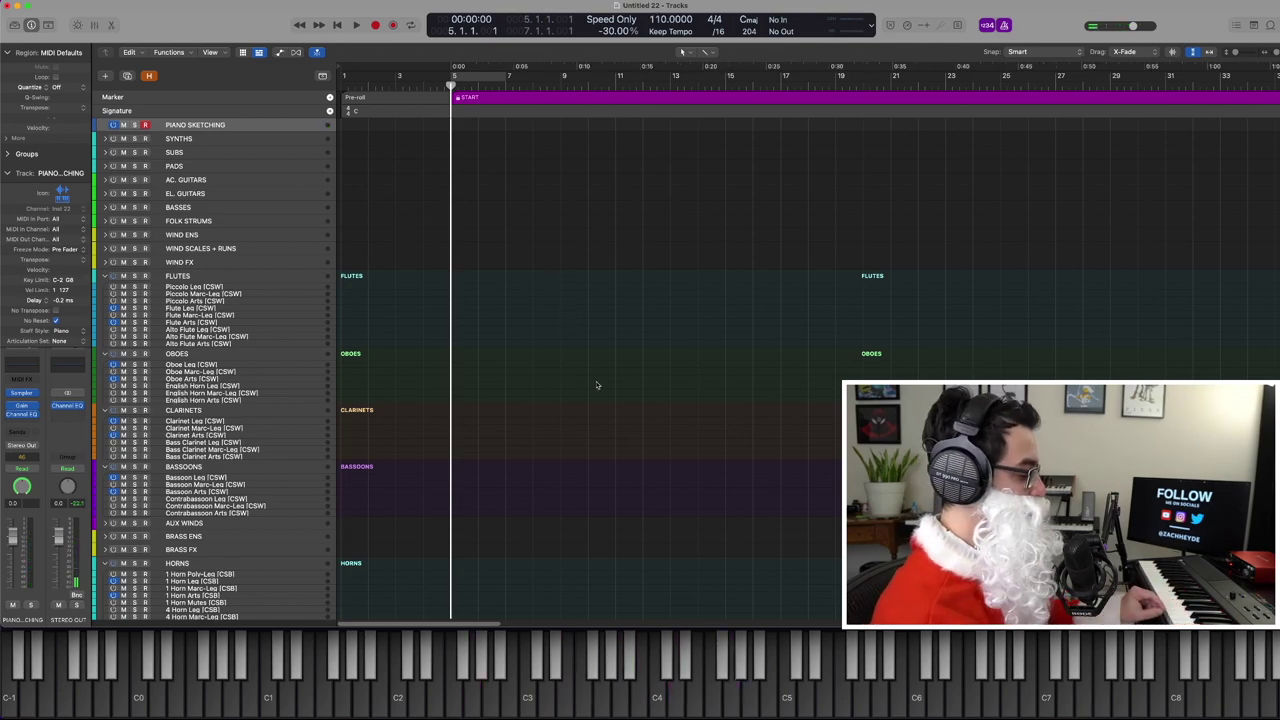
Perform a musical sketch on the PIANO SKETCHING track and capture the playing as two regions starting at bar 6
{"action": "key", "text": "space"}
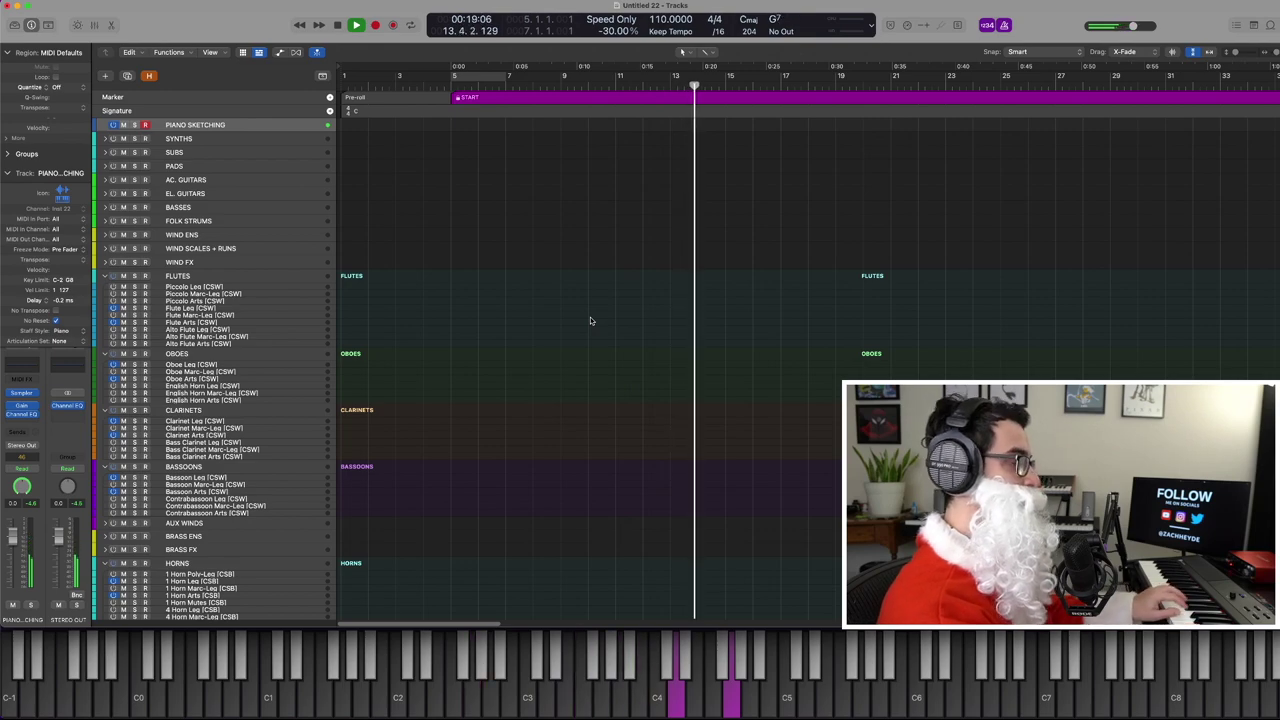
{"action": "key", "text": "shift+r"}
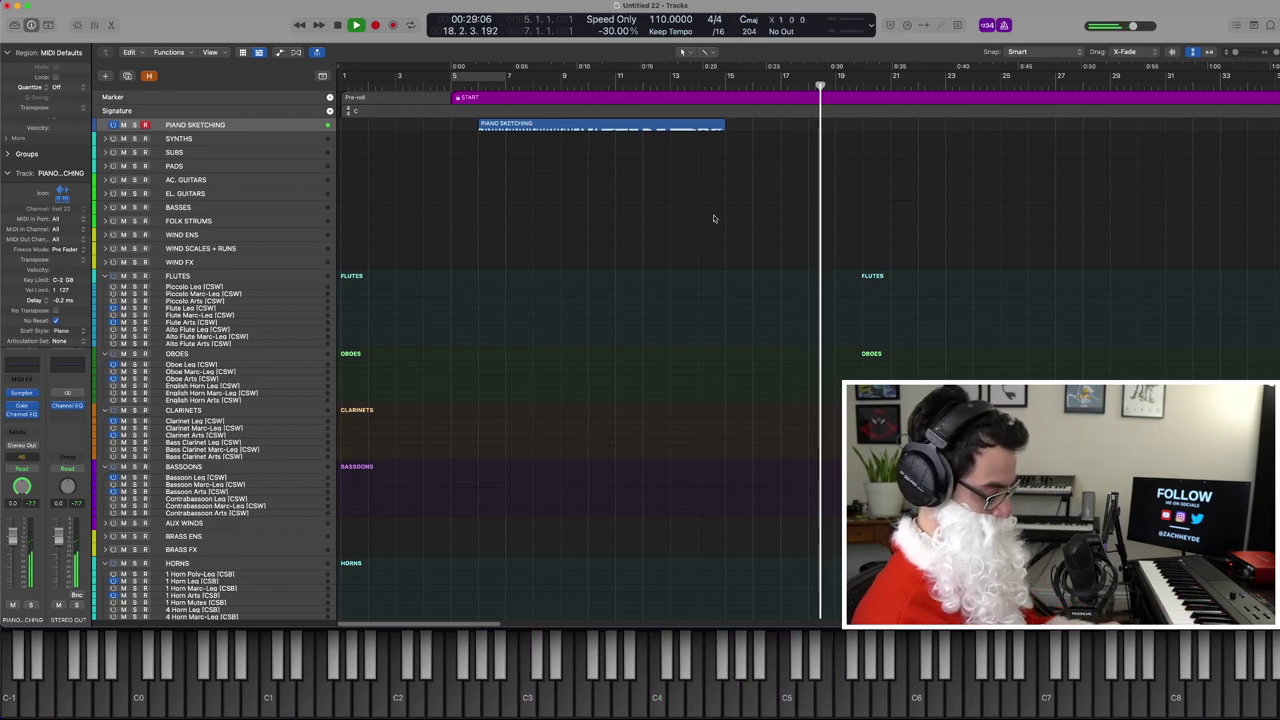
{"action": "key", "text": "shift+r"}
{"action": "key", "text": "space"}
Join the two PIANO SKETCHING regions into one and quantize the result to 1/8 notes
{"action": "left_click_drag", "start_coordinate": [763, 200], "coordinate": [654, 112]}
{"action": "key", "text": "super+j"}
{"action": "key", "text": "comma"}
{"action": "key", "text": "comma"}
{"action": "key", "text": "comma"}
{"action": "key", "text": "comma"}
{"action": "key", "text": "comma"}
{"action": "key", "text": "comma"}
{"action": "key", "text": "comma"}
{"action": "key", "text": "comma"}
{"action": "key", "text": "comma"}
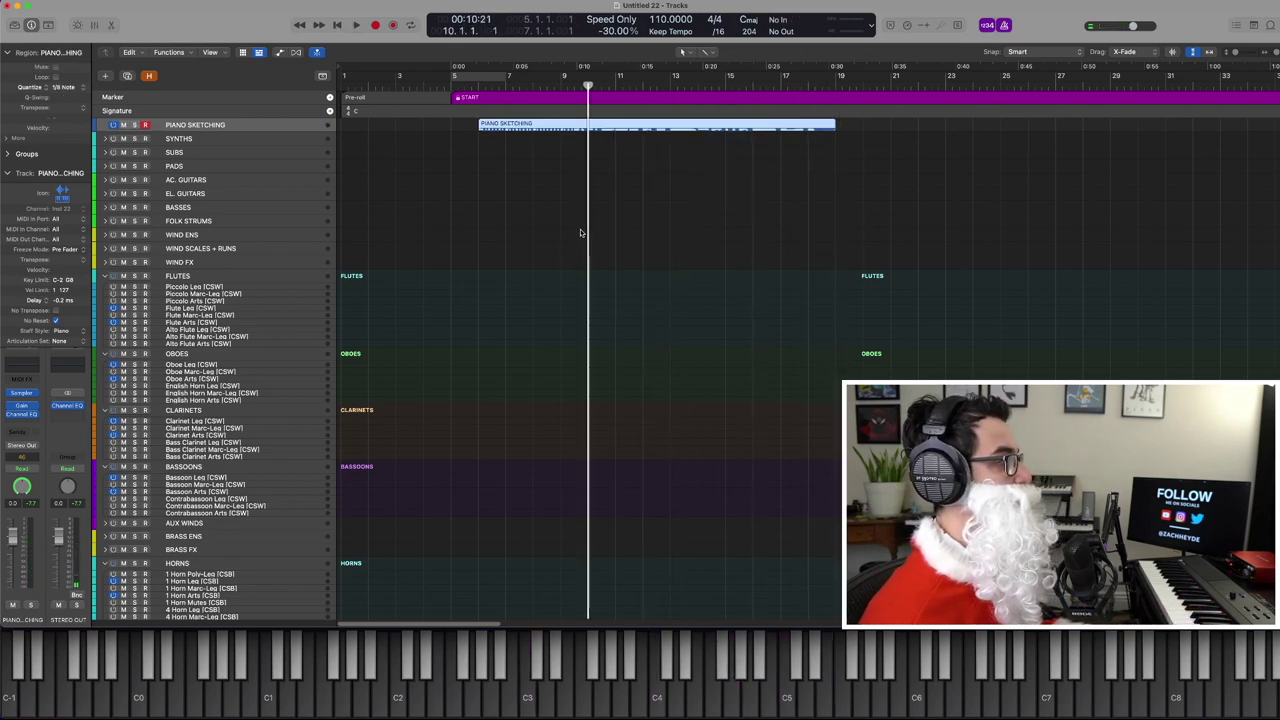
Play back the joined piano sketch and return the playhead to bar 6
{"action": "key", "text": "p"}
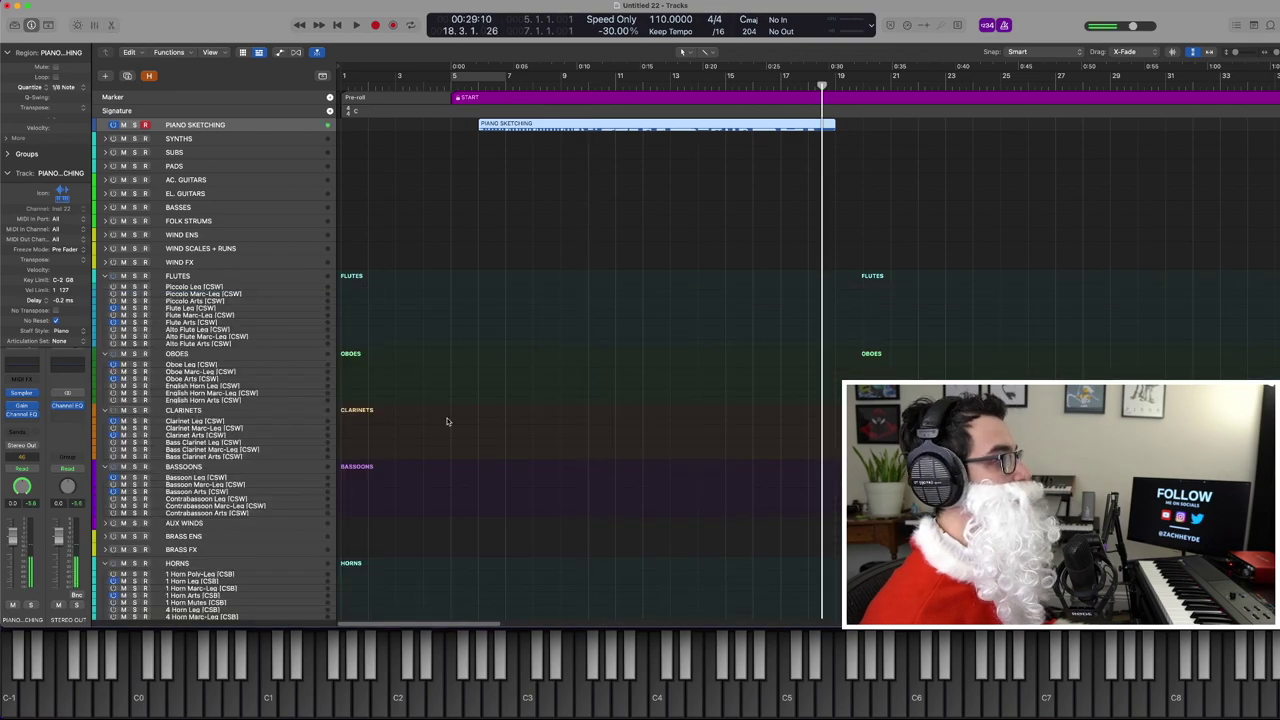
{"action": "key", "text": "comma"}
{"action": "key", "text": "comma"}
{"action": "key", "text": "comma"}
{"action": "key", "text": "comma"}
{"action": "key", "text": "comma"}
{"action": "key", "text": "comma"}
{"action": "key", "text": "comma"}
{"action": "key", "text": "comma"}
{"action": "key", "text": "comma"}
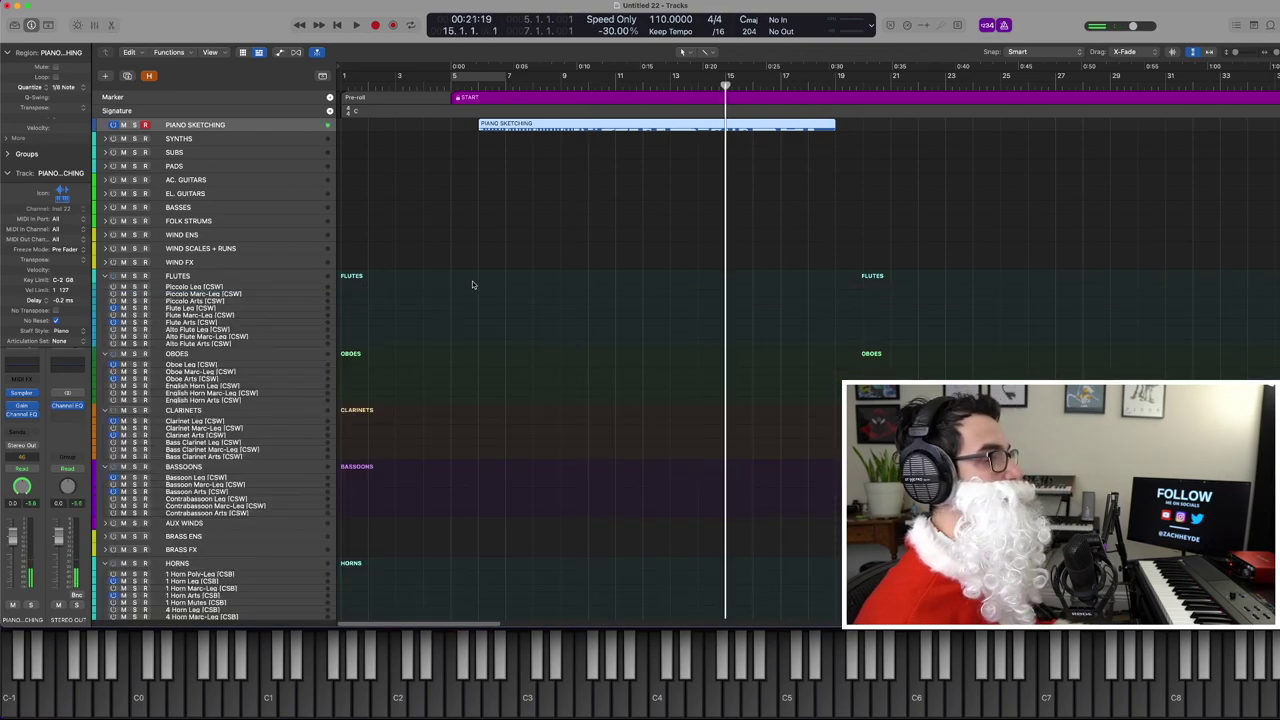
{"action": "key", "text": "comma"}
{"action": "key", "text": "comma"}
{"action": "key", "text": "comma"}
{"action": "key", "text": "comma"}
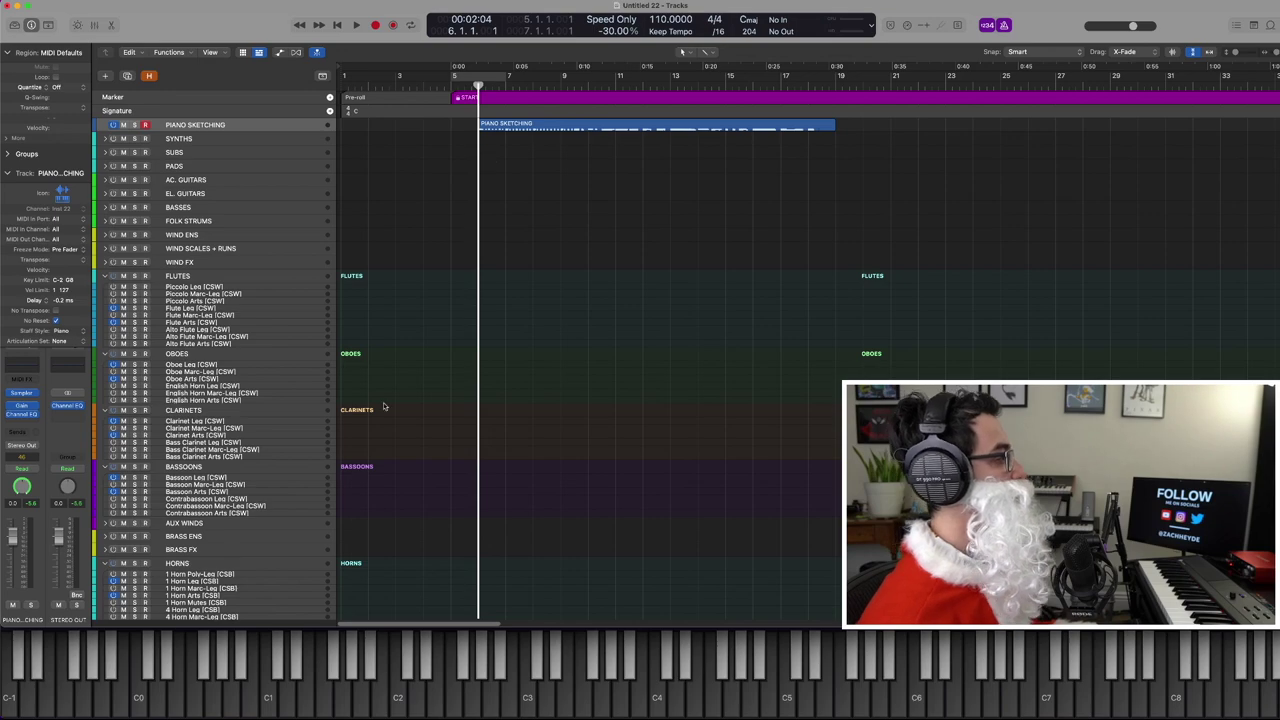
Expand the STRING ENS stack and audition the Ens Strings Arts [CSS] and 1 Horn Arts [CSB] tracks
{"action": "scroll", "coordinate": [383, 407], "scroll_direction": "down", "scroll_amount": 5}
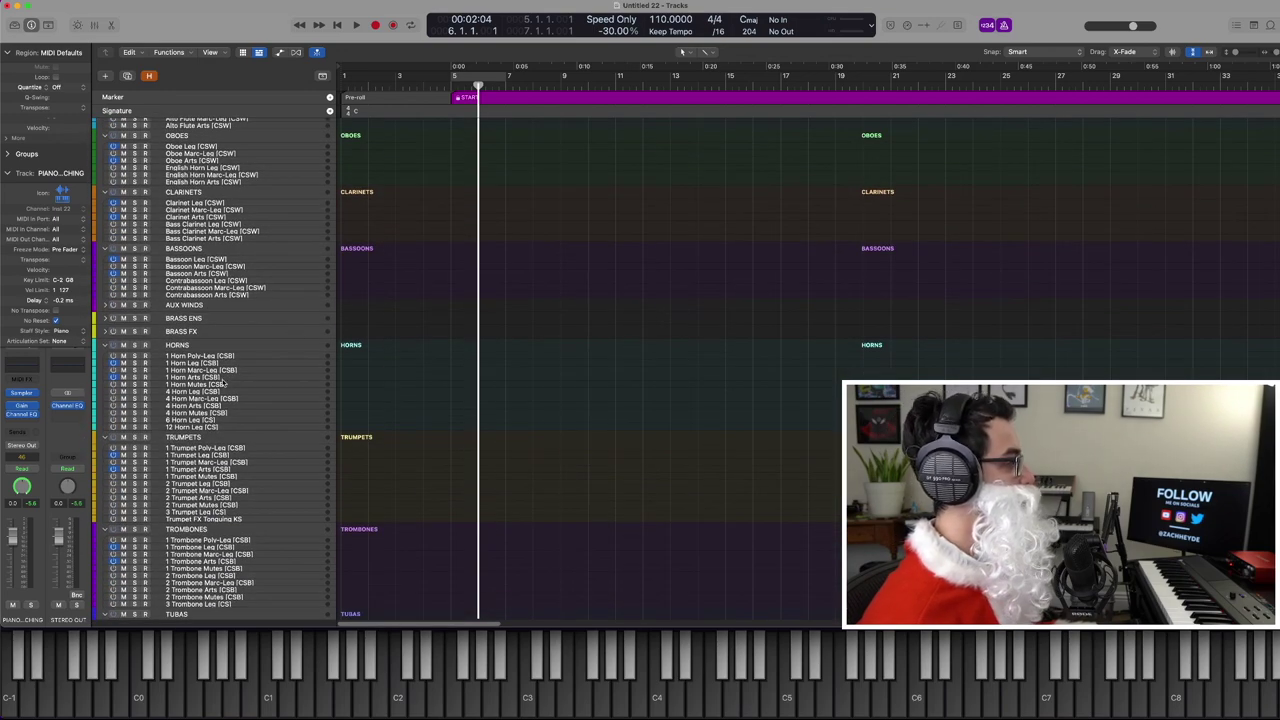
{"action": "scroll", "coordinate": [520, 423], "scroll_direction": "down", "scroll_amount": 15}
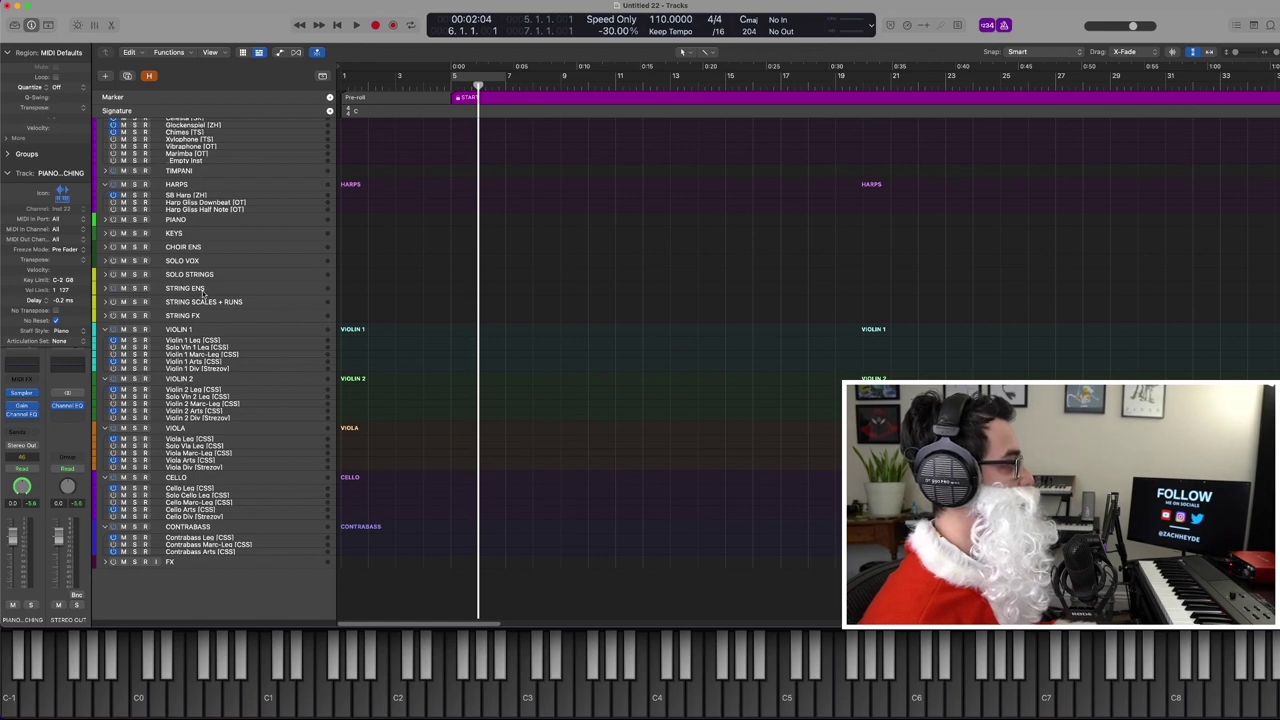
{"action": "left_click", "coordinate": [250, 291]}
{"action": "key", "text": "Right"}
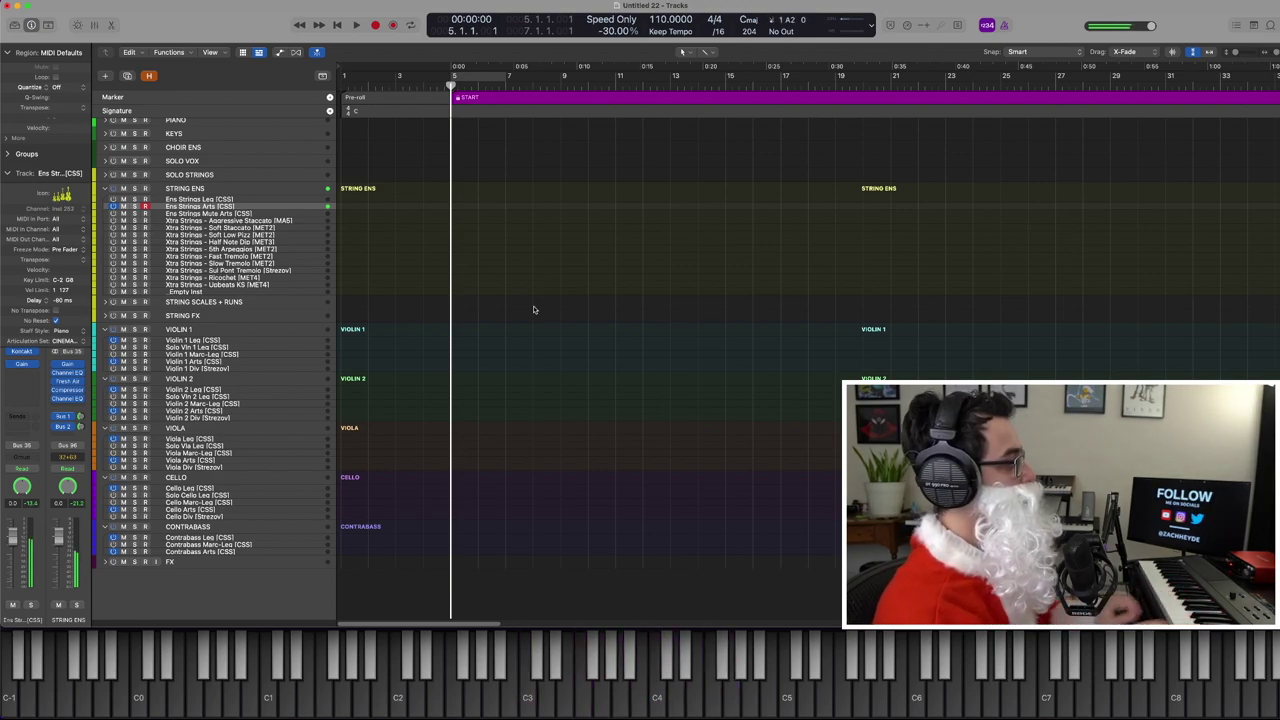
{"action": "scroll", "coordinate": [365, 462], "scroll_direction": "up", "scroll_amount": 10}
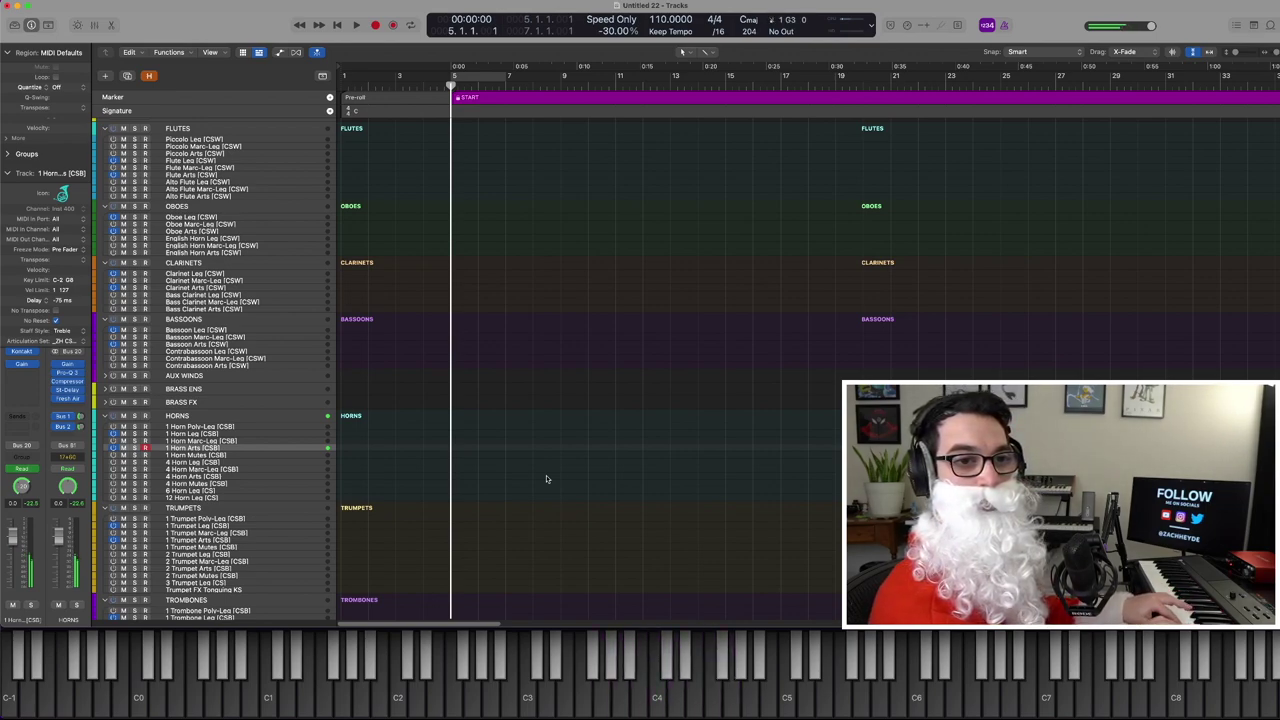
{"action": "scroll", "coordinate": [546, 479], "scroll_direction": "down", "scroll_amount": 10}
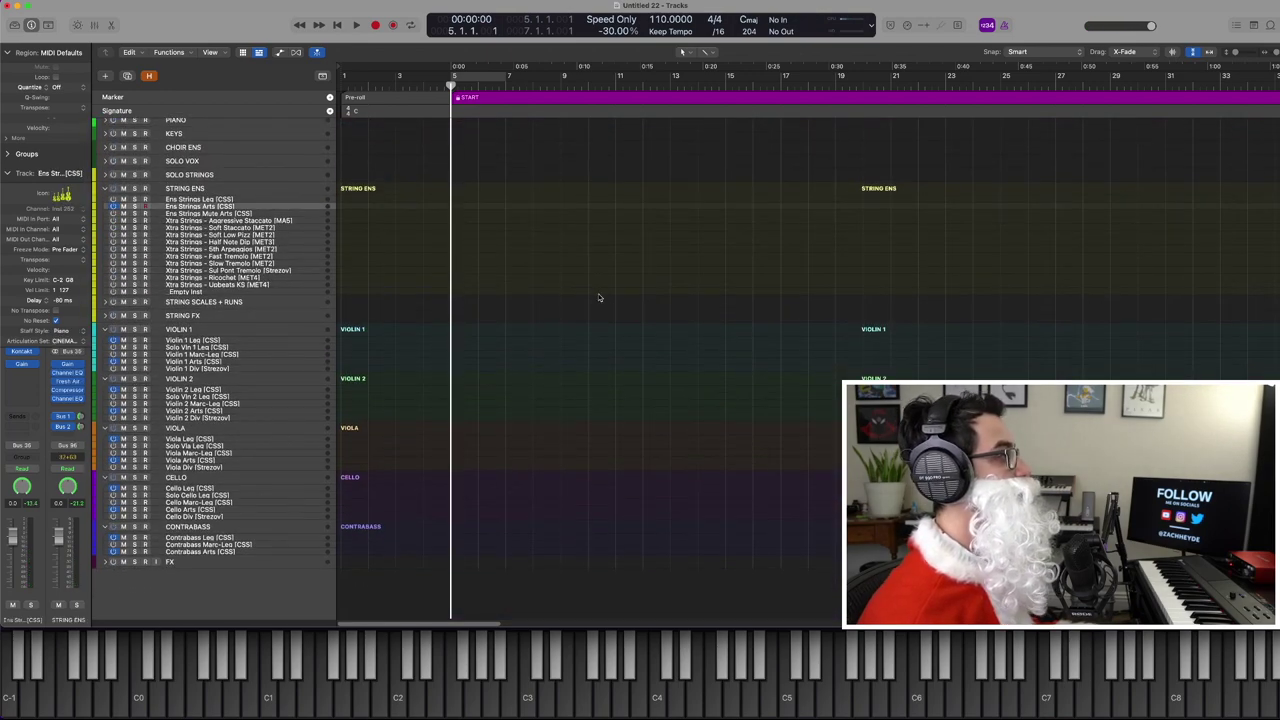
Perform a part on the Ens Strings Arts [CSS] track from bar 5 to bar 10 and capture it as a region
{"action": "key", "text": "space"}
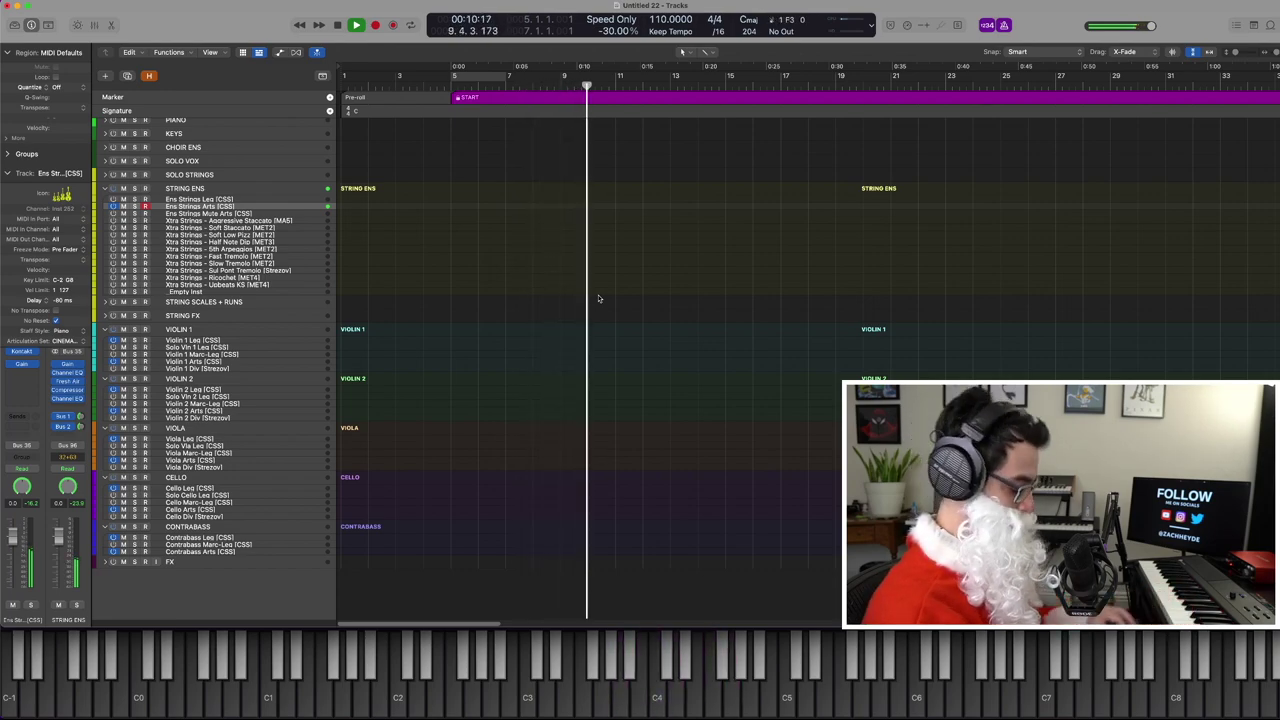
{"action": "key", "text": "shift+r"}
{"action": "key", "text": "space"}
{"action": "key", "text": "comma"}
{"action": "key", "text": "comma"}
{"action": "key", "text": "comma"}
{"action": "key", "text": "comma"}
{"action": "key", "text": "comma"}
{"action": "key", "text": "comma"}
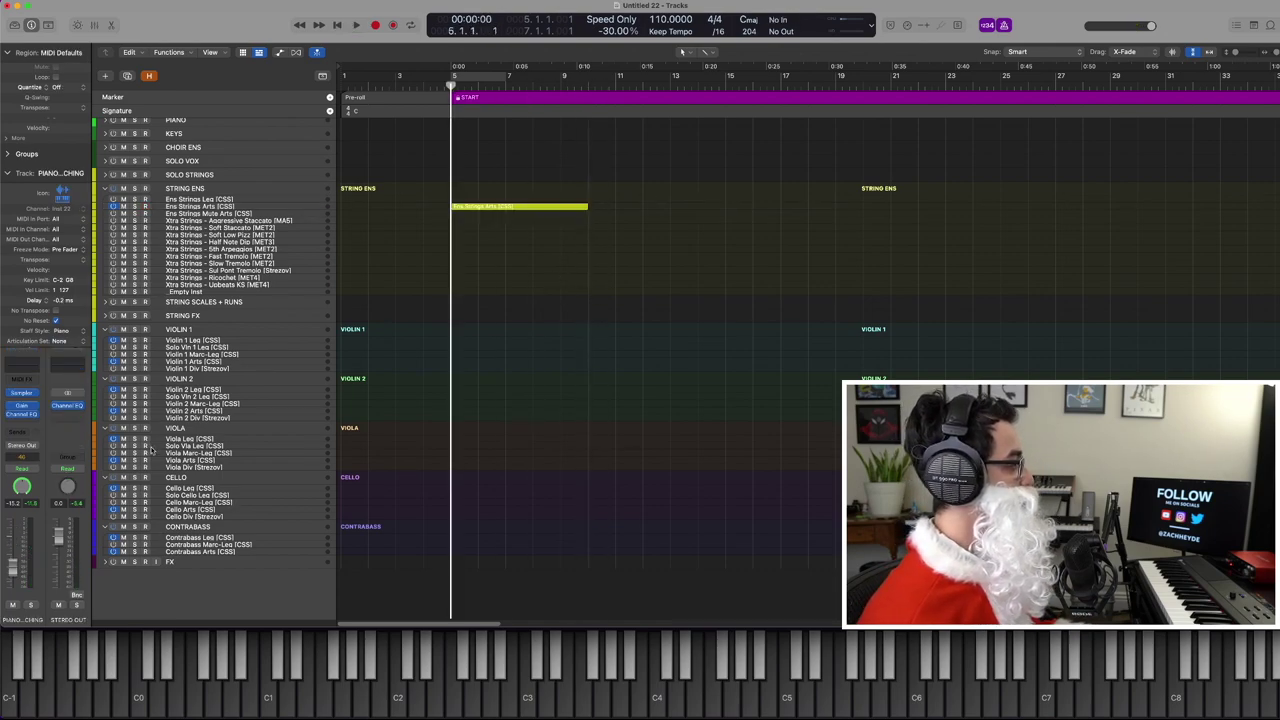
Arm the Cello Arts and Contrabass Arts [CSS] tracks together and capture a low string part from bar 6 to bar 10
{"action": "left_click", "coordinate": [177, 552]}
{"action": "key", "text": "space"}
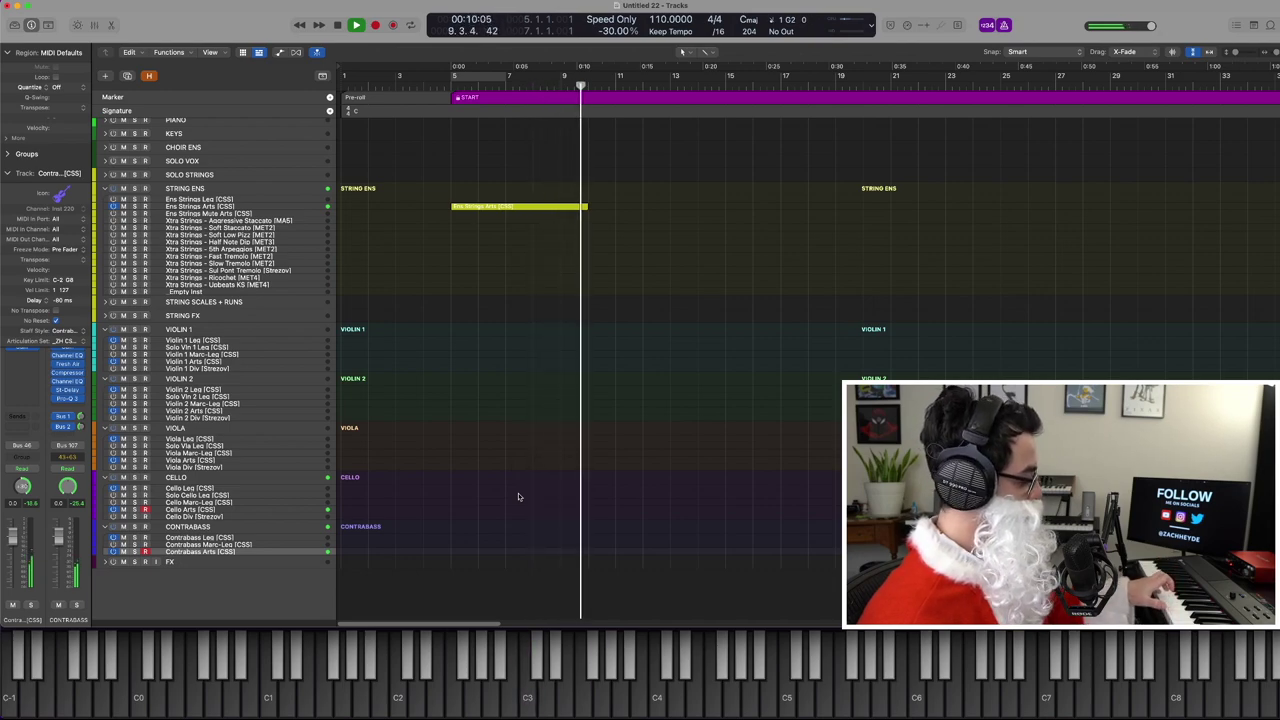
{"action": "key", "text": "space"}
Quantize the Cello Arts [CSS] region to 1/8 notes and copy it onto the Bassoon Arts [CSW] track at bar 6
{"action": "left_click", "coordinate": [485, 511]}
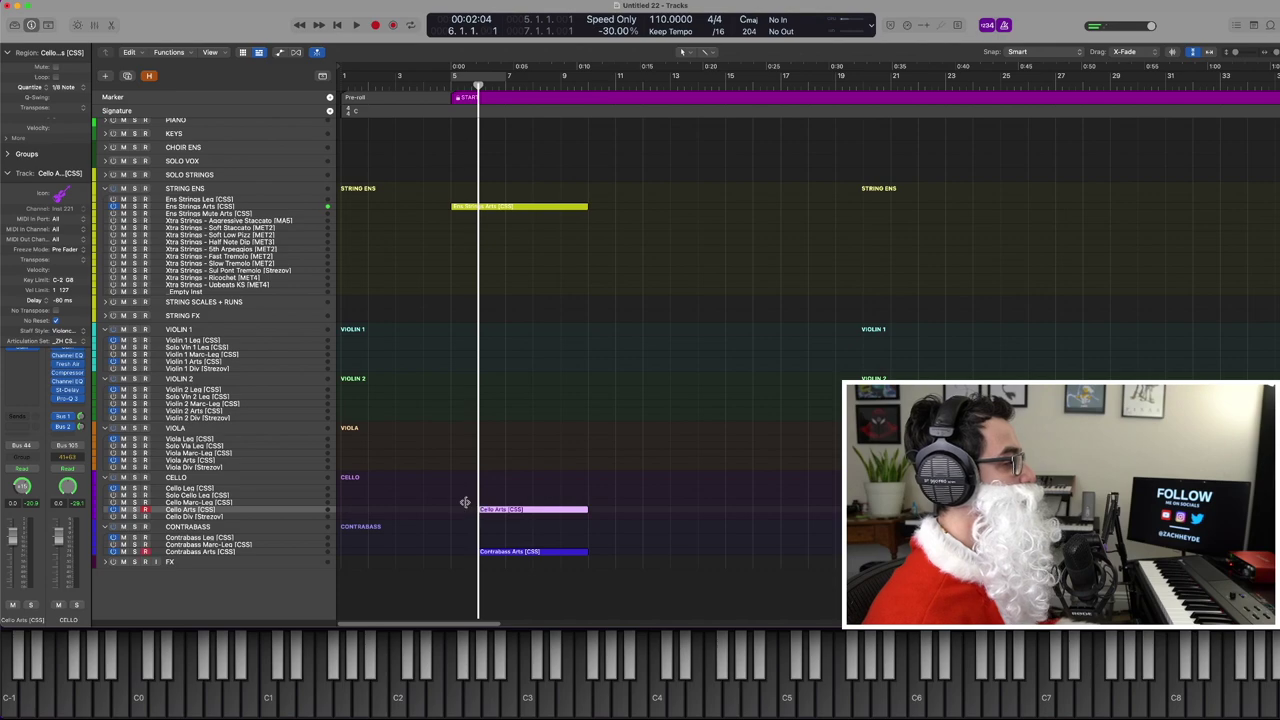
{"action": "scroll", "coordinate": [413, 342], "scroll_direction": "up", "scroll_amount": 15}
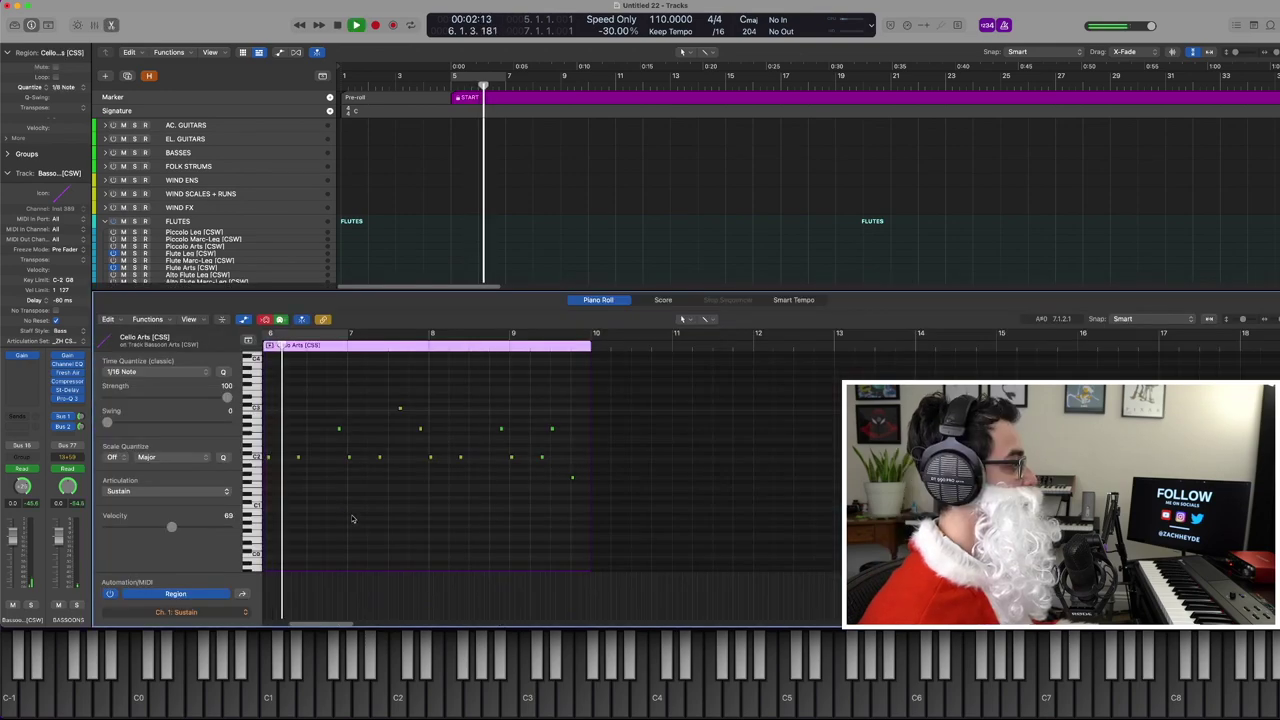
{"action": "key", "text": "p"}
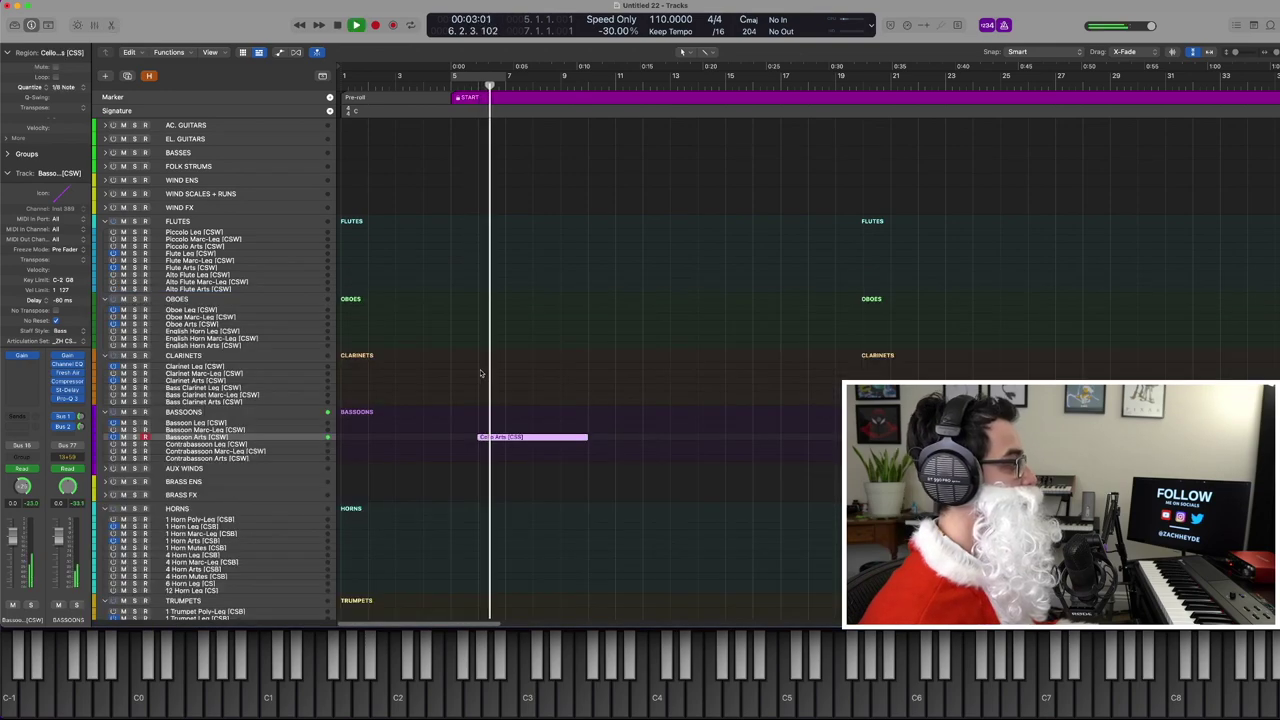
Mute the PIANO SKETCHING track while listening to the copied bassoon part, and stop playback
{"action": "scroll", "coordinate": [480, 350], "scroll_direction": "up", "scroll_amount": 4}
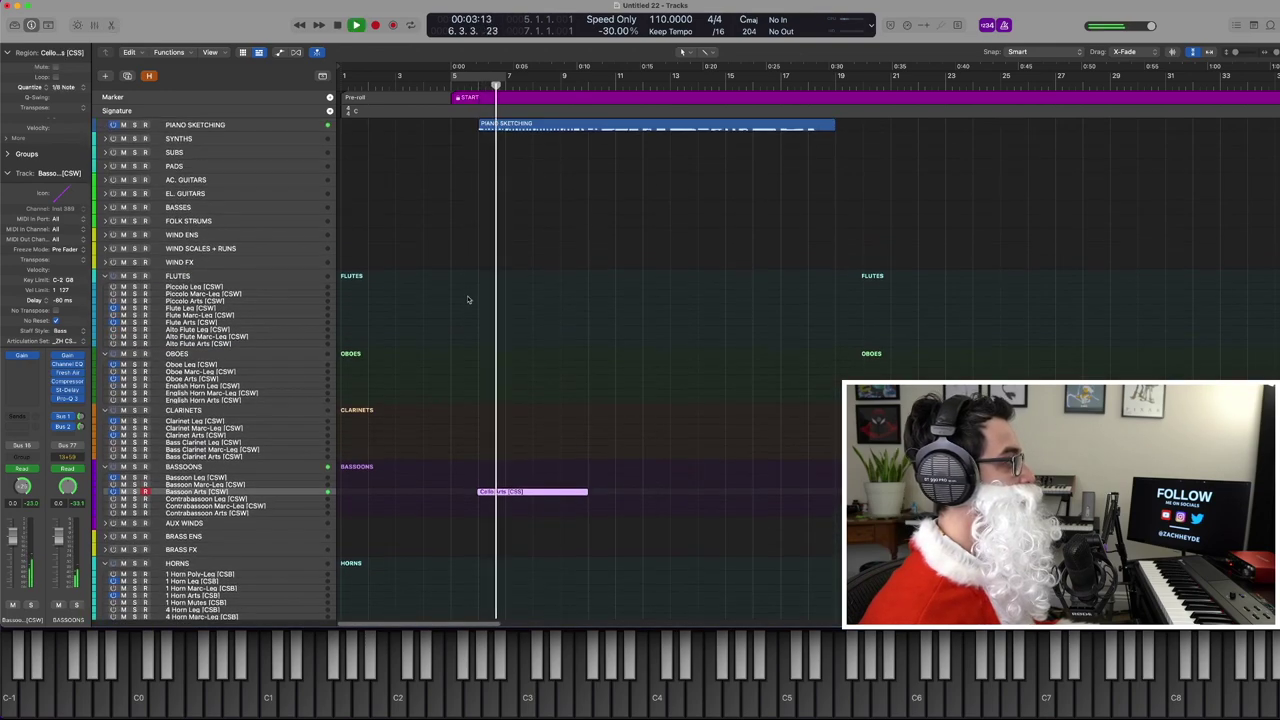
{"action": "left_click", "coordinate": [123, 125]}
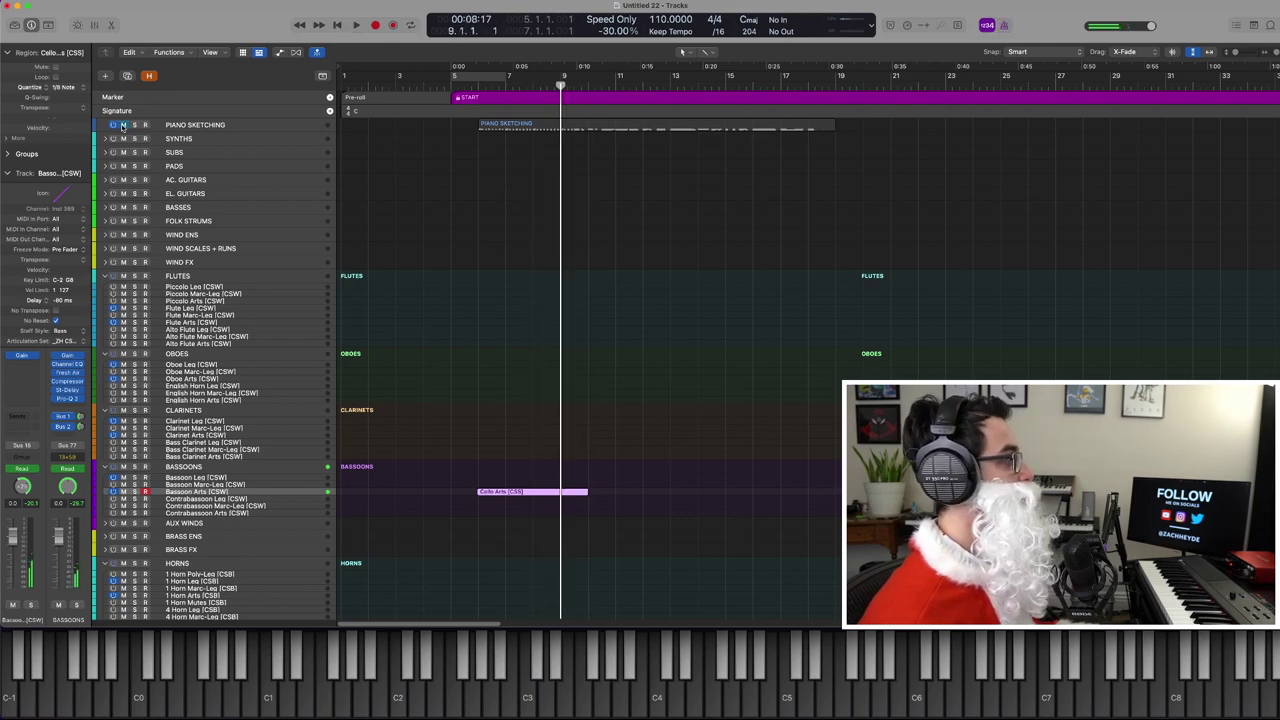
{"action": "key", "text": "space"}
Expand the AUX PERC stack and capture a performance on the Sleigh Bells [TS] track from bar 6 to bar 10
{"action": "scroll", "coordinate": [458, 299], "scroll_direction": "down", "scroll_amount": 10}
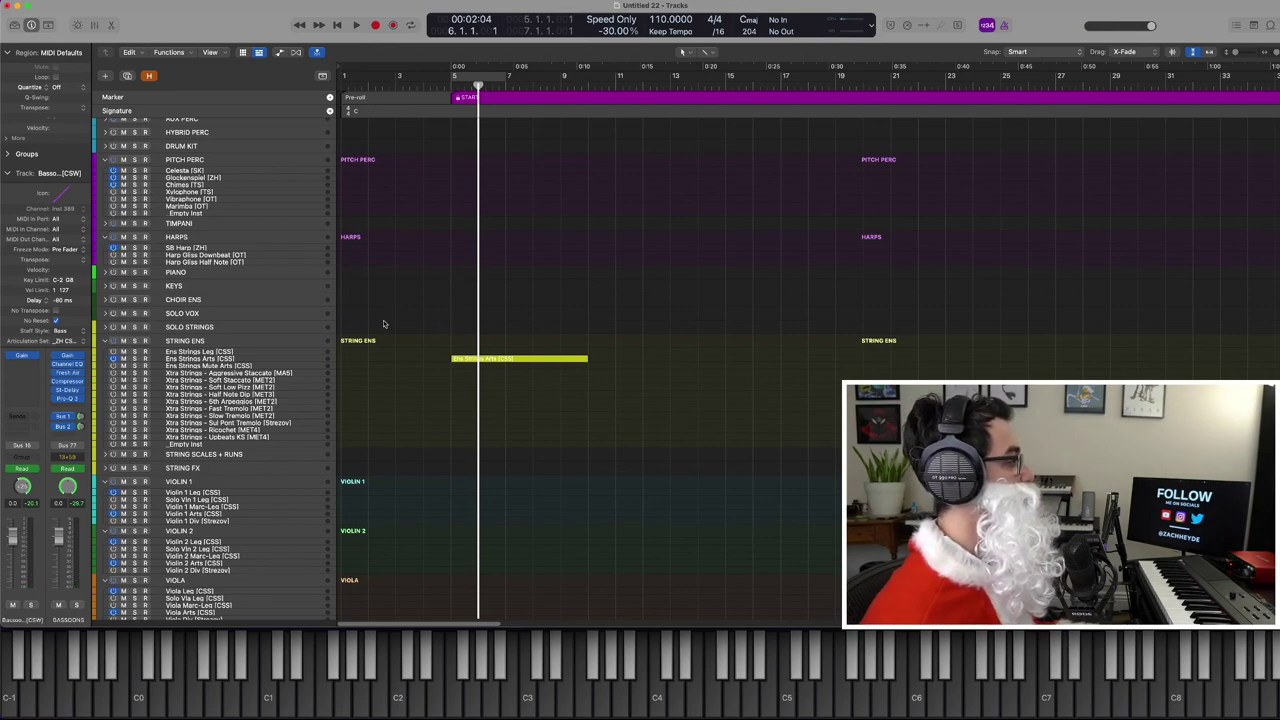
{"action": "scroll", "coordinate": [381, 324], "scroll_direction": "up", "scroll_amount": 5}
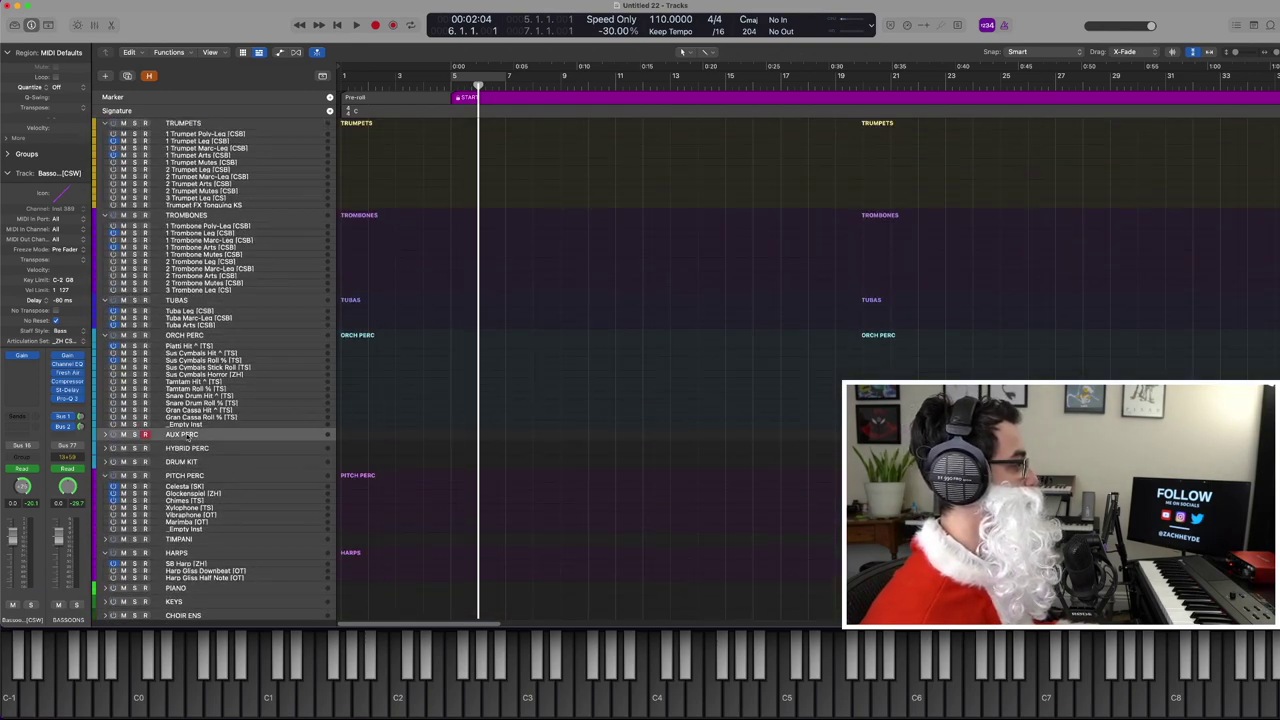
{"action": "left_click", "coordinate": [105, 434]}
{"action": "key", "text": "space"}
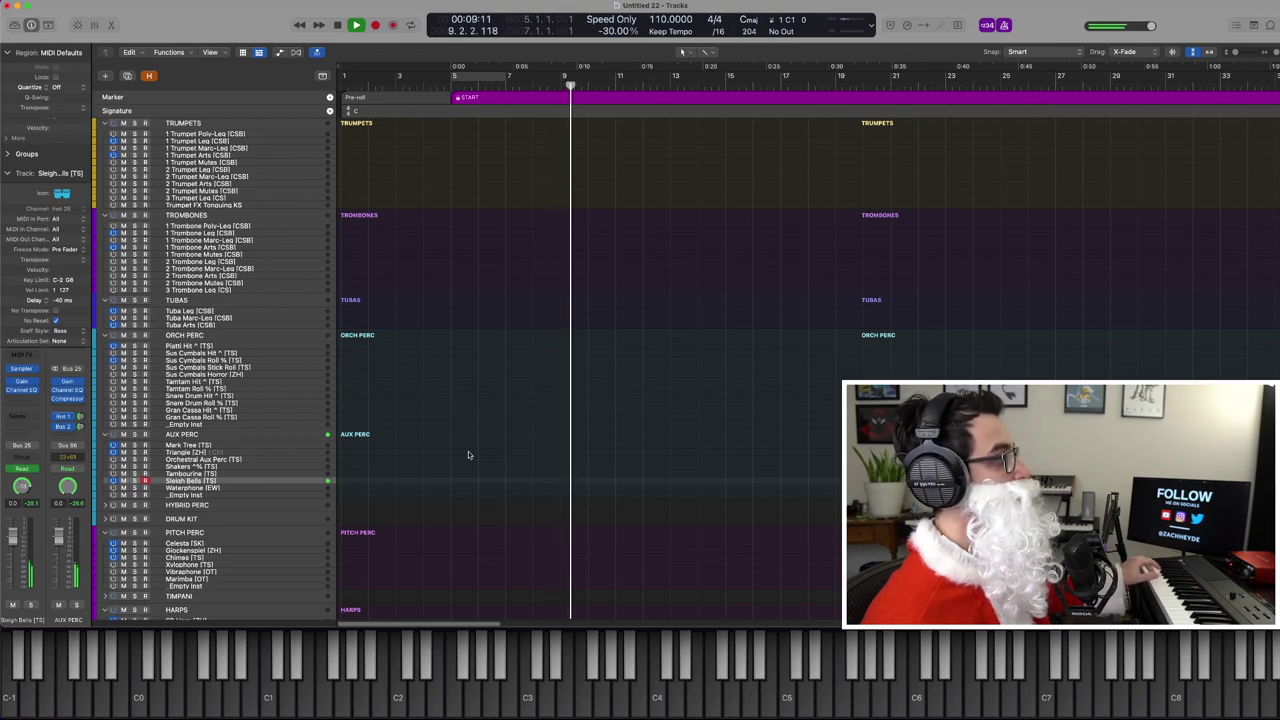
{"action": "key", "text": "shift+r"}
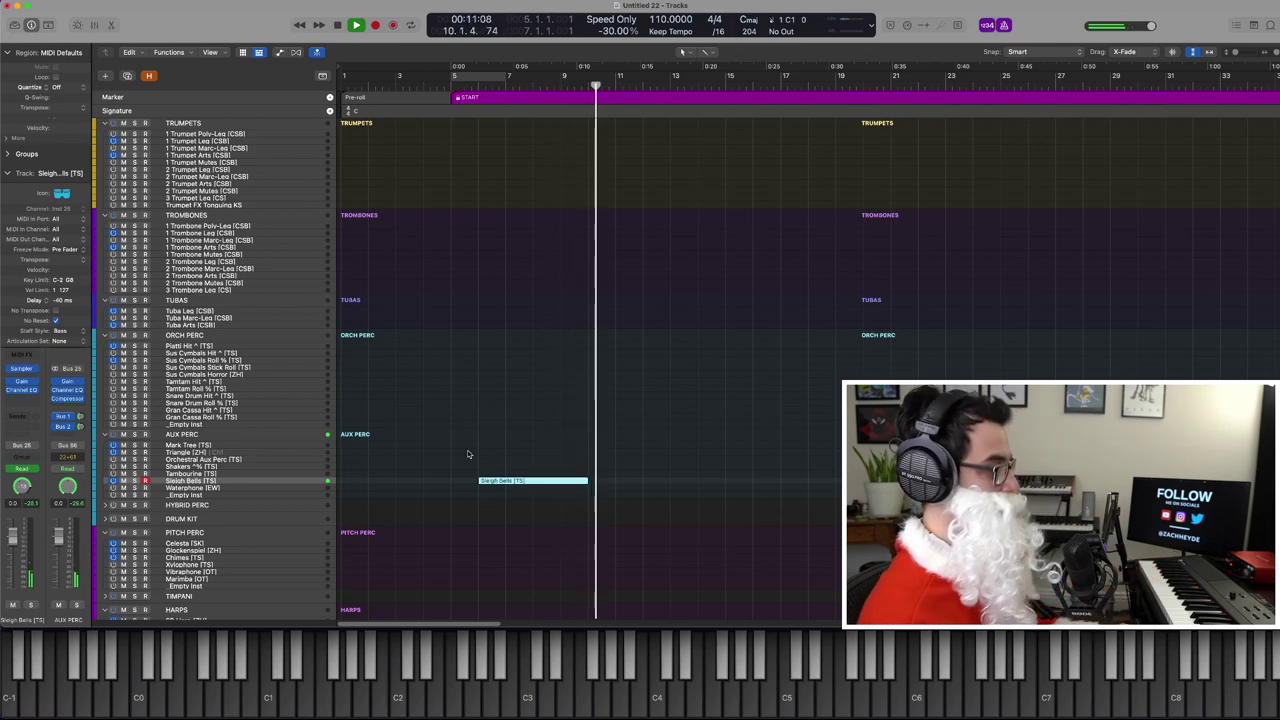
{"action": "key", "text": "space"}
{"action": "key", "text": "comma"}
{"action": "key", "text": "comma"}
{"action": "key", "text": "comma"}
{"action": "left_click", "coordinate": [474, 398]}
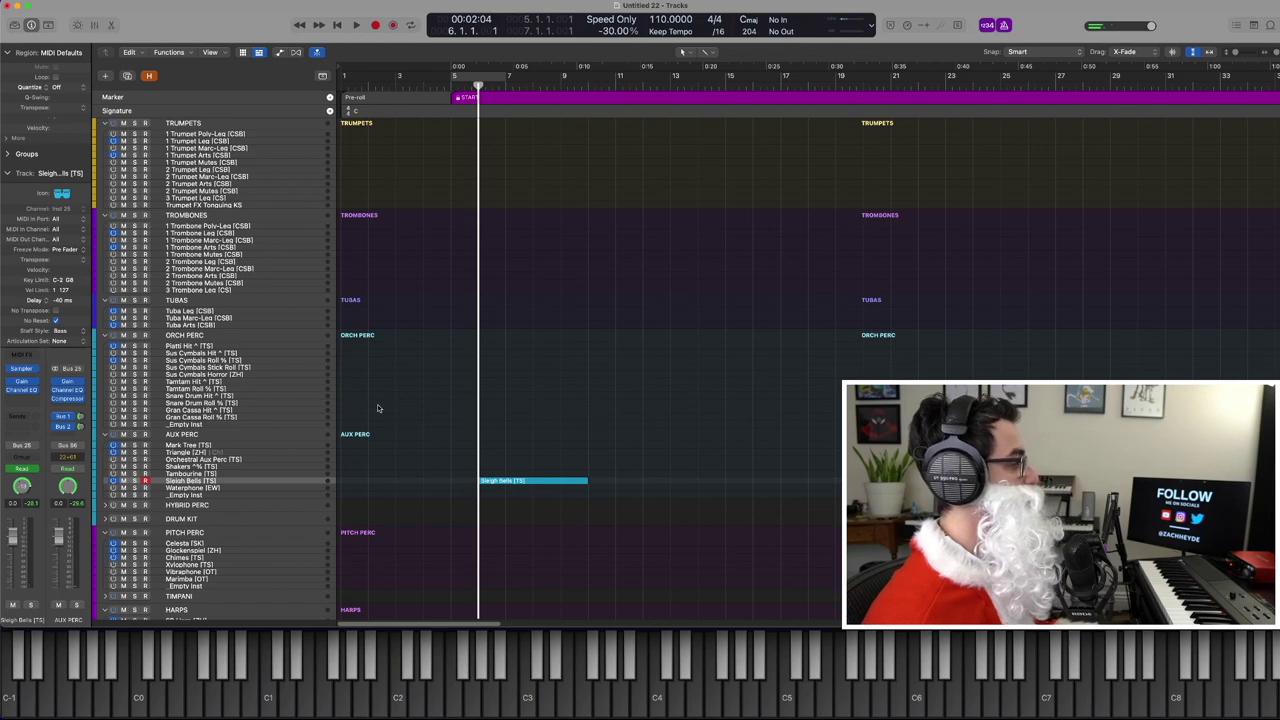
Capture a performance on the Triangle [ZH] track from bar 6 to bar 9 and quantize it to 1/8 notes
{"action": "left_click", "coordinate": [292, 447]}
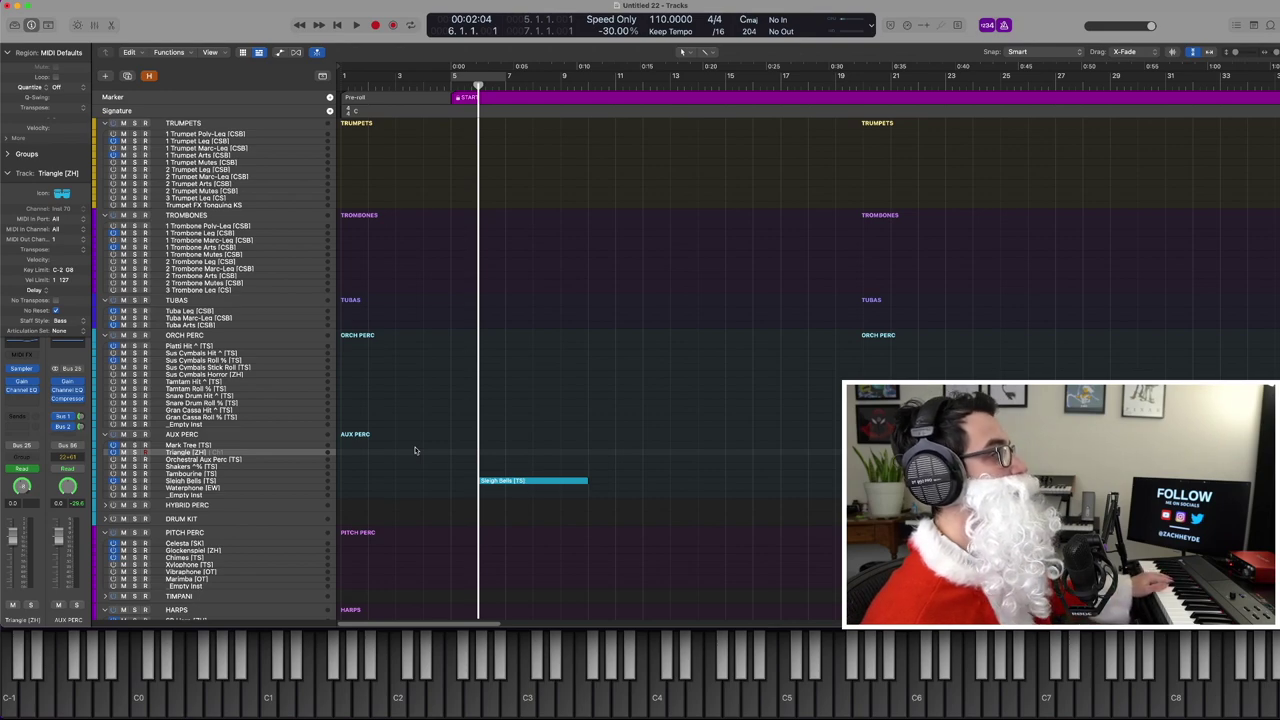
{"action": "key", "text": "space"}
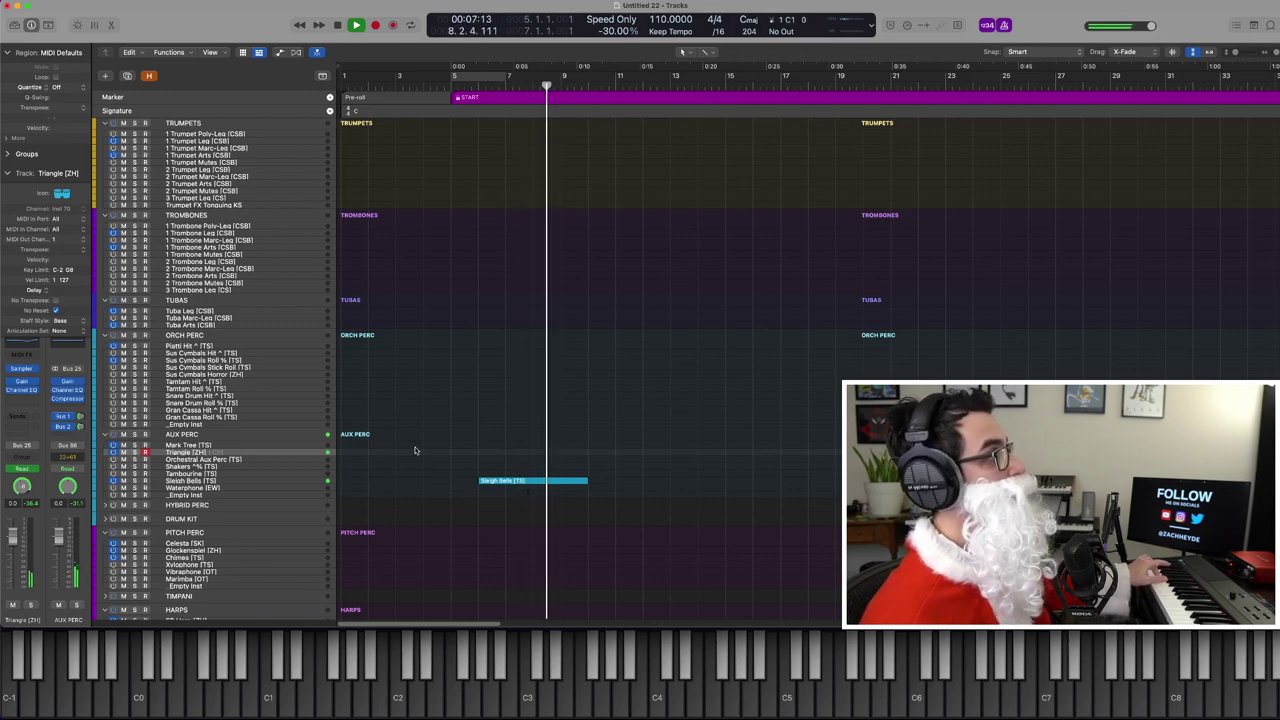
{"action": "key", "text": "shift+r"}
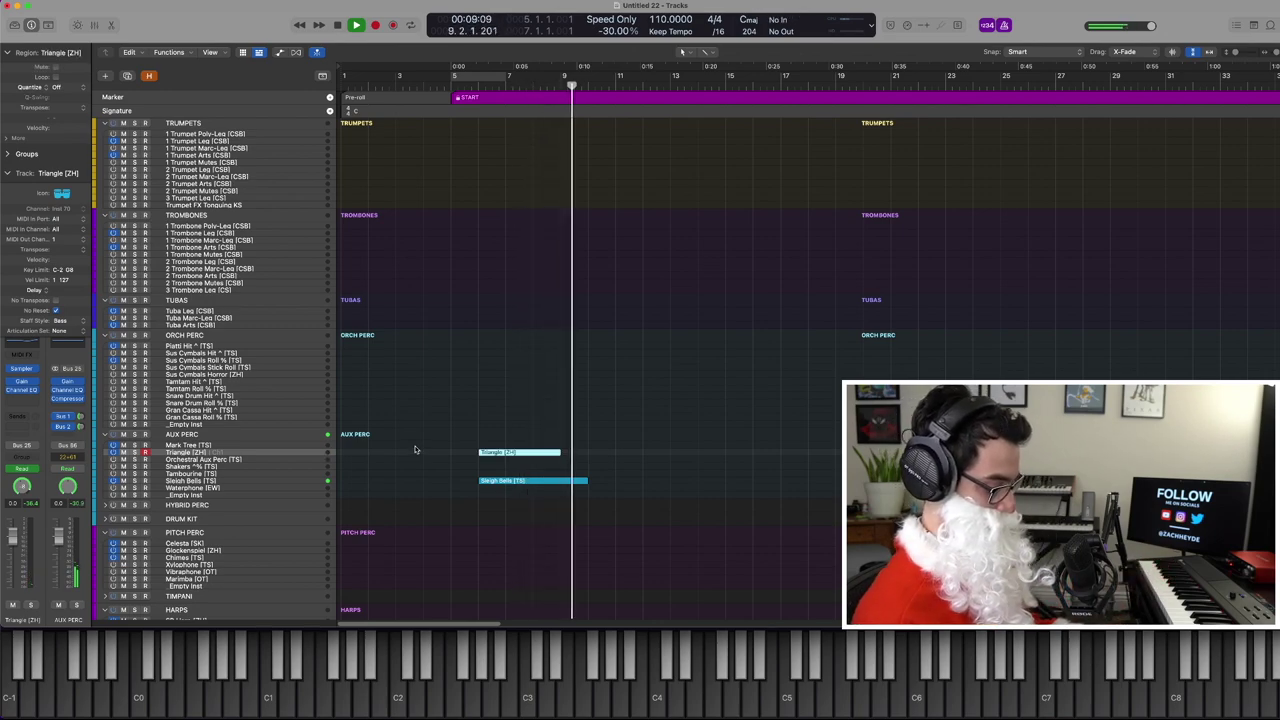
{"action": "key", "text": "comma"}
{"action": "key", "text": "comma"}
{"action": "key", "text": "comma"}
{"action": "key", "text": "comma"}
{"action": "key", "text": "comma"}
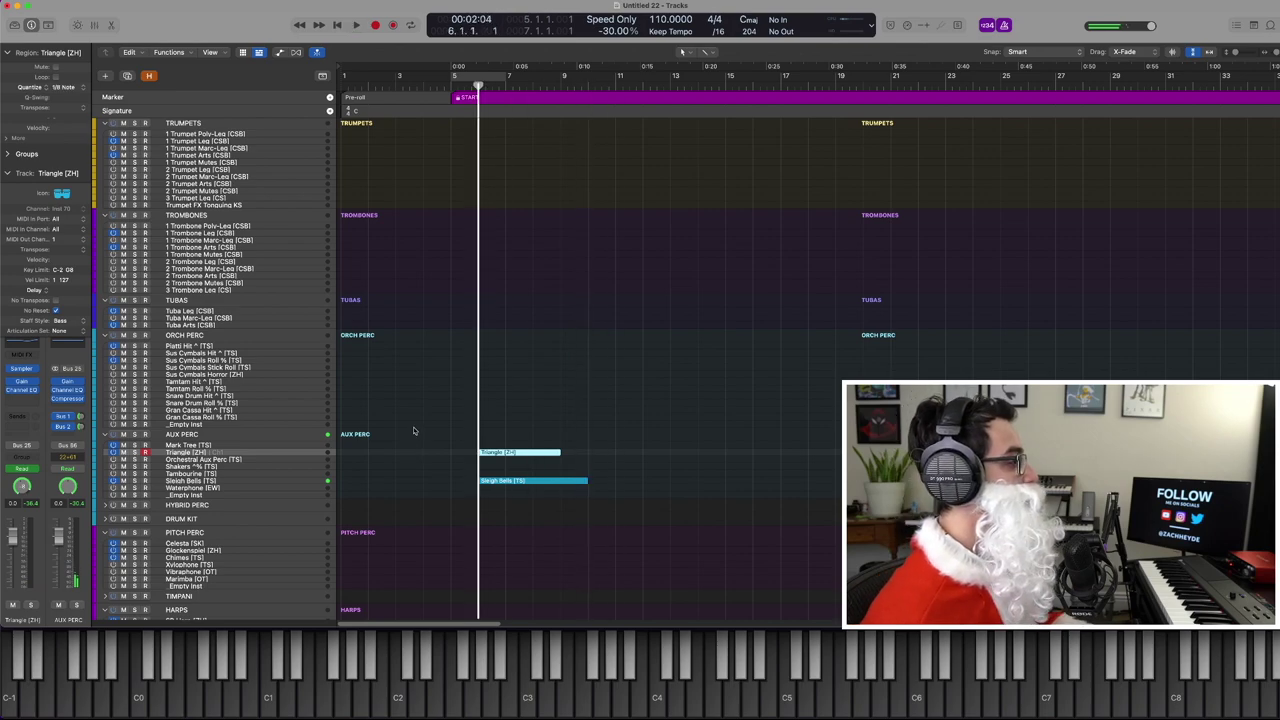
{"action": "left_click", "coordinate": [413, 432]}
Select the Celesta [SK] track and perform a celesta part from bar 6 over the strings and percussion
{"action": "scroll", "coordinate": [263, 360], "scroll_direction": "down", "scroll_amount": 5}
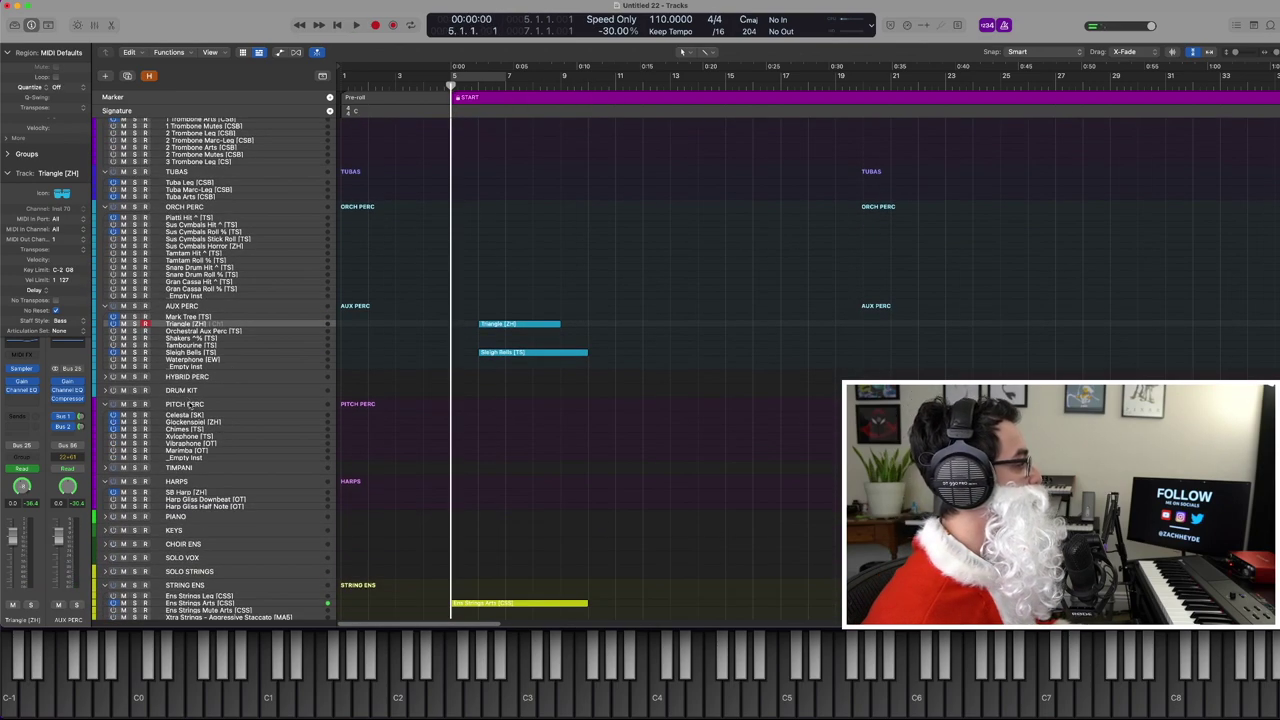
{"action": "left_click", "coordinate": [199, 416]}
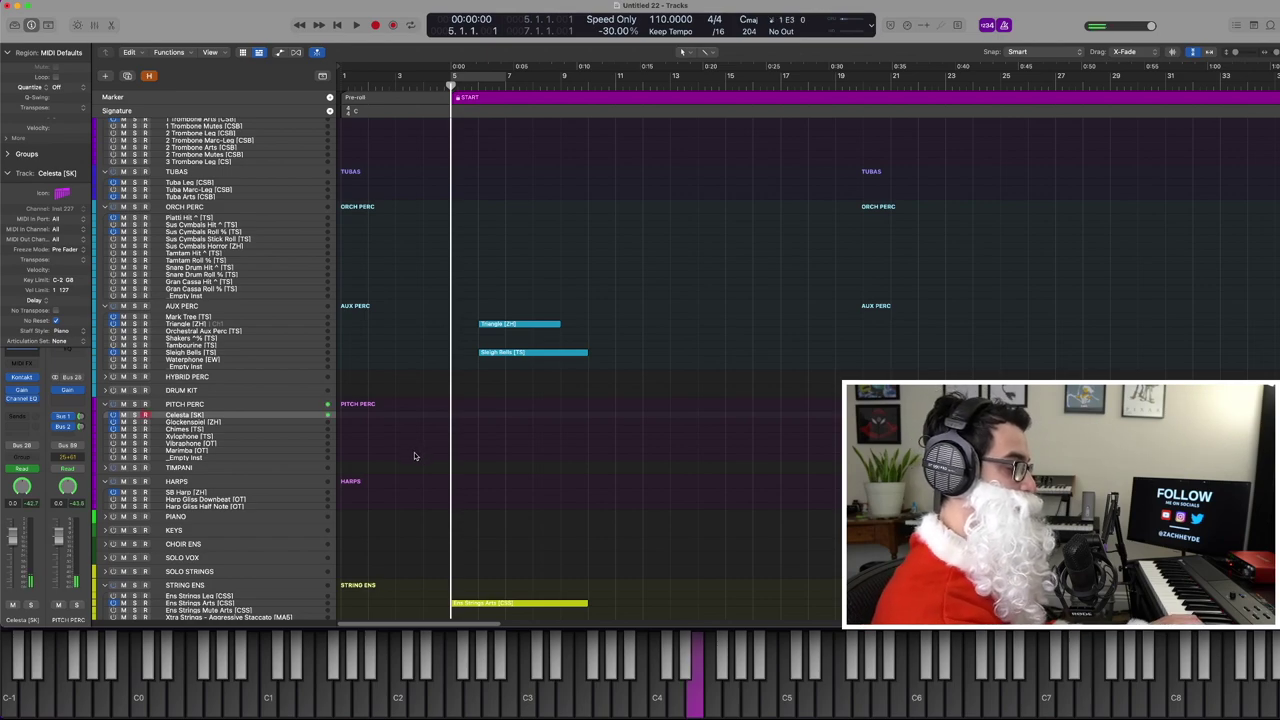
{"action": "key", "text": "v"}
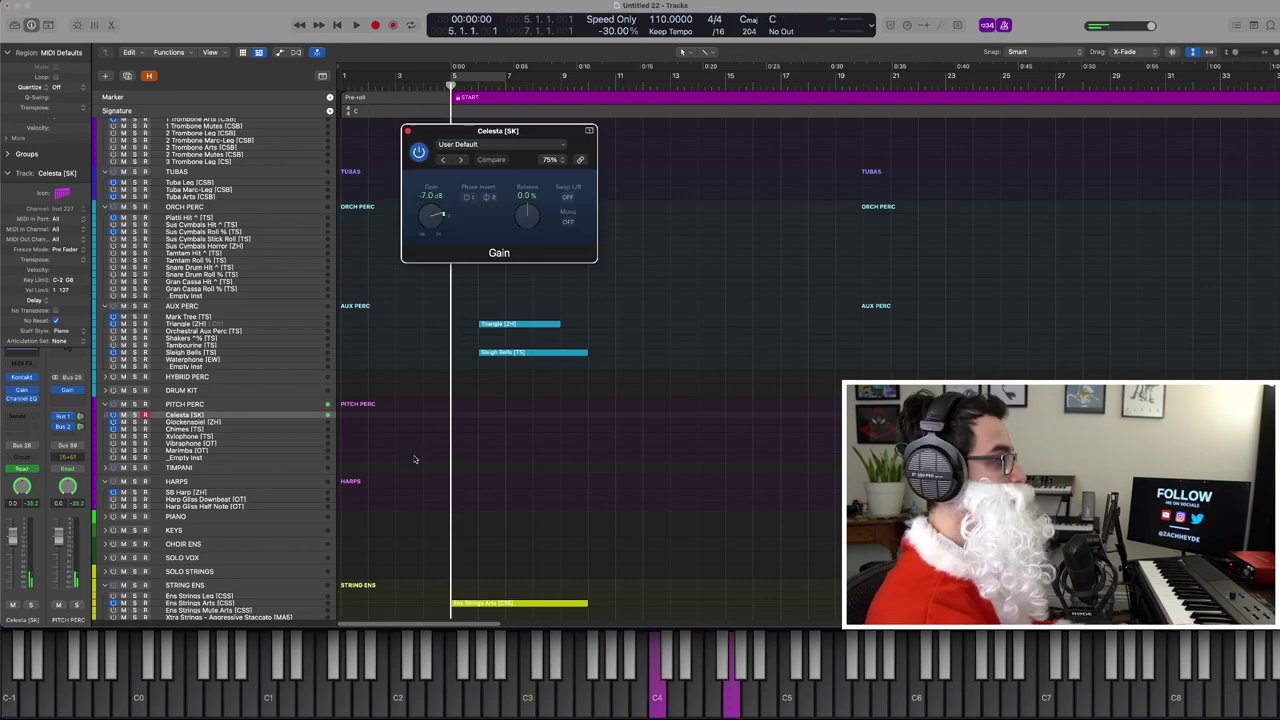
{"action": "key", "text": "v"}
{"action": "key", "text": "space"}
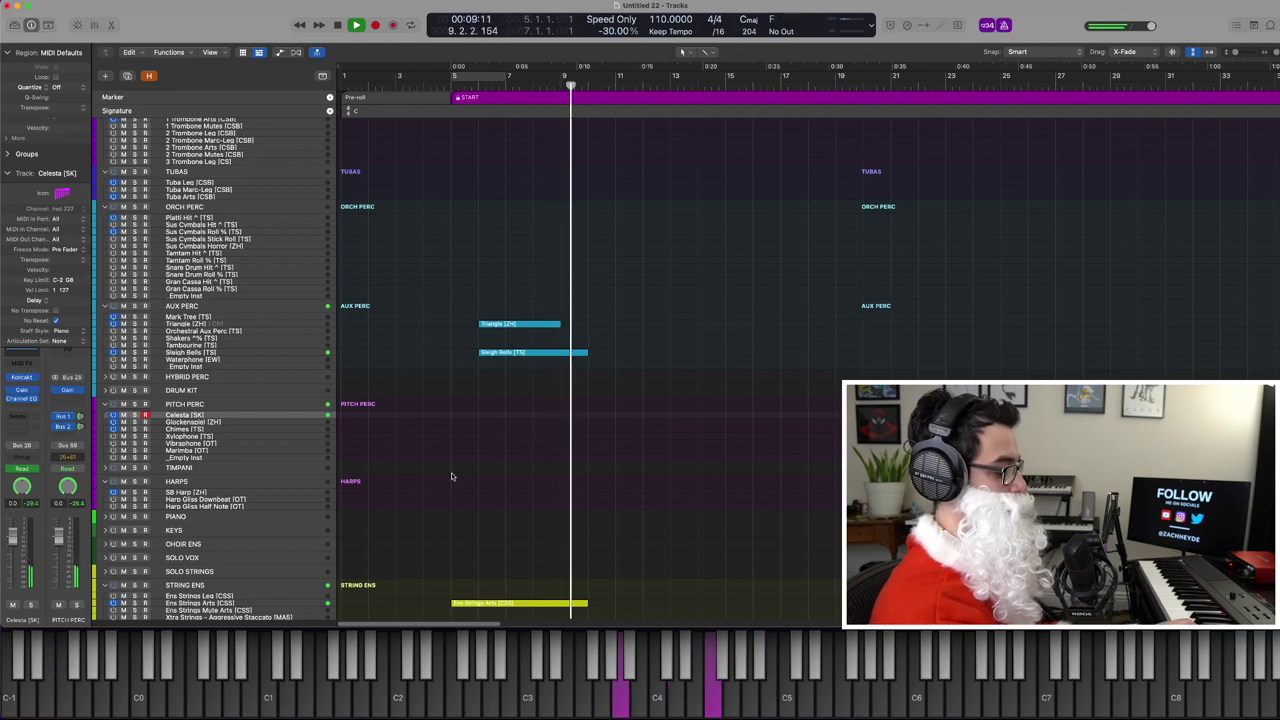
{"action": "key", "text": "space"}
Capture a performance on the Flute Leg [CSW] track from bar 5 to bar 10 and return the playhead to bar 5
{"action": "scroll", "coordinate": [188, 250], "scroll_direction": "up", "scroll_amount": 5}
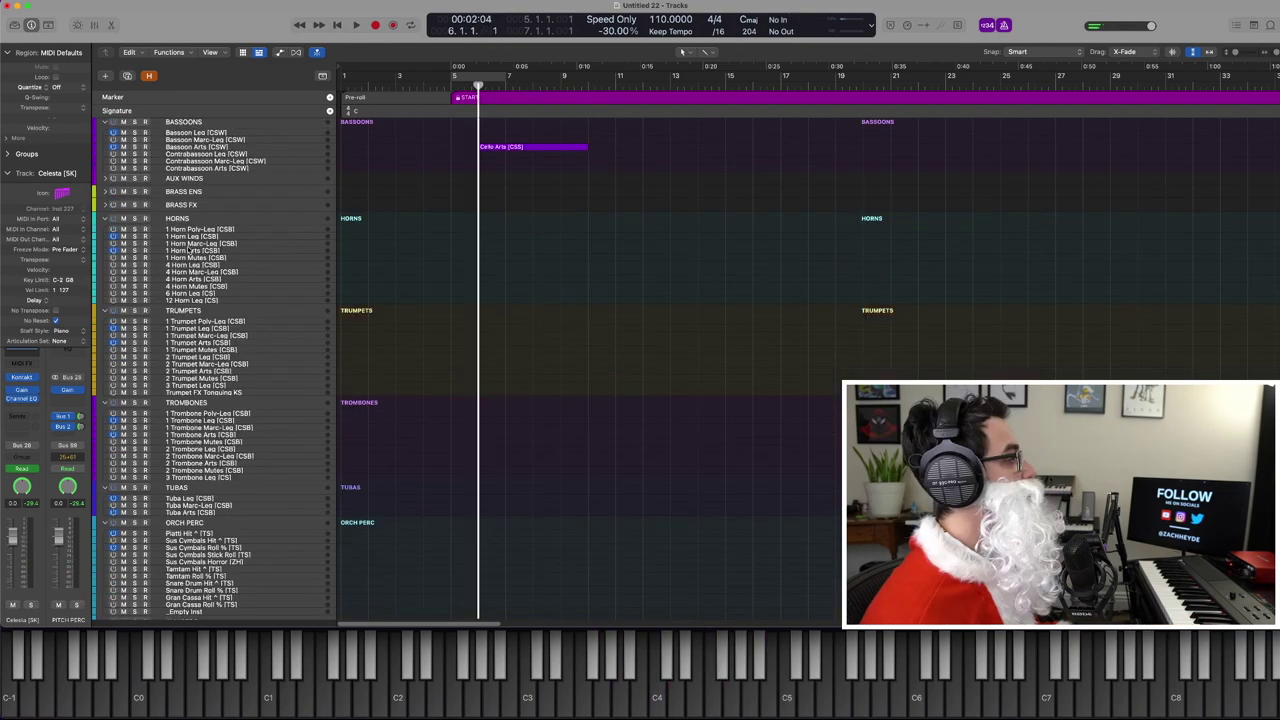
{"action": "scroll", "coordinate": [172, 340], "scroll_direction": "up", "scroll_amount": 5}
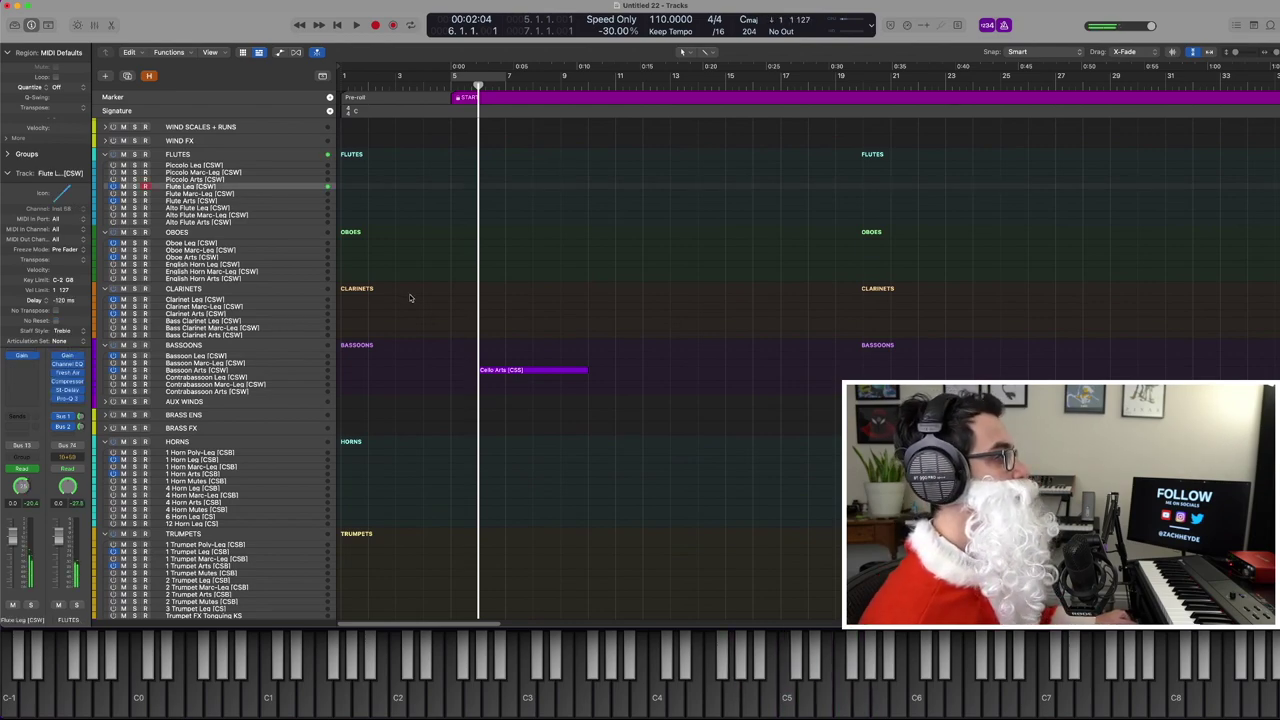
{"action": "key", "text": "space"}
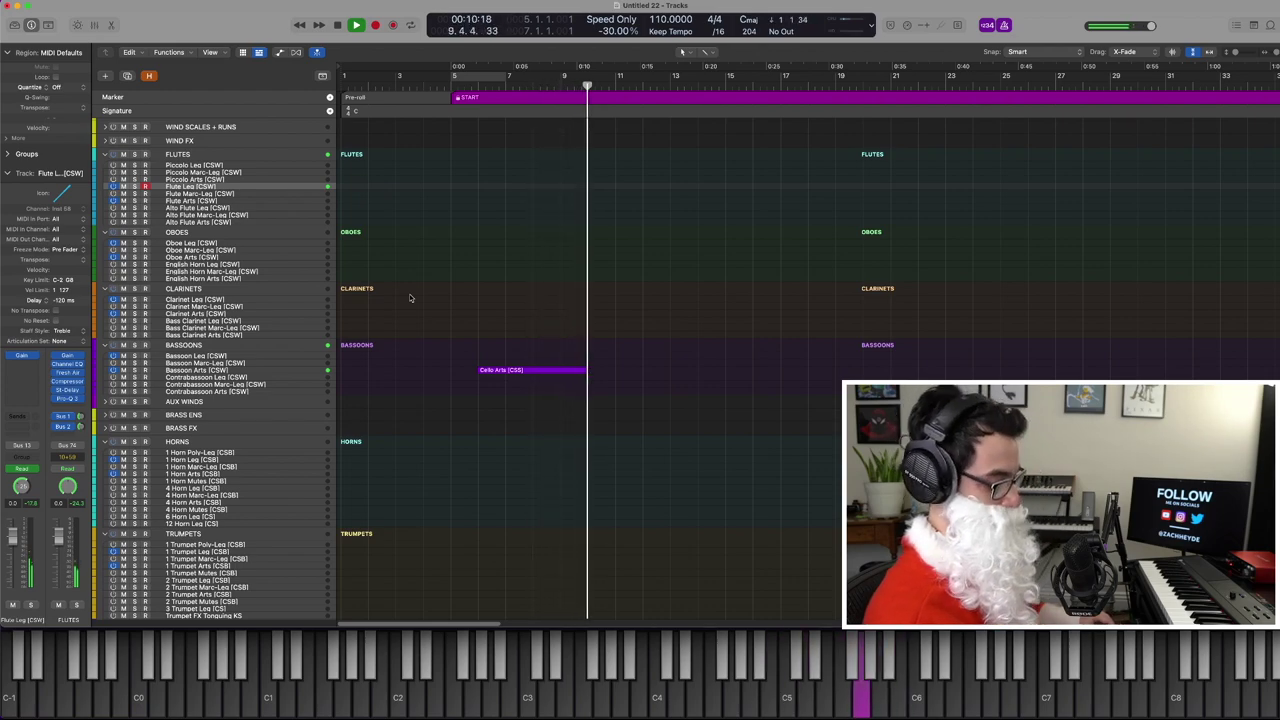
{"action": "key", "text": "shift+r"}
{"action": "key", "text": "space"}
{"action": "key", "text": "comma"}
{"action": "key", "text": "comma"}
{"action": "key", "text": "comma"}
{"action": "key", "text": "comma"}
{"action": "key", "text": "comma"}
{"action": "key", "text": "comma"}
{"action": "left_click", "coordinate": [422, 290]}
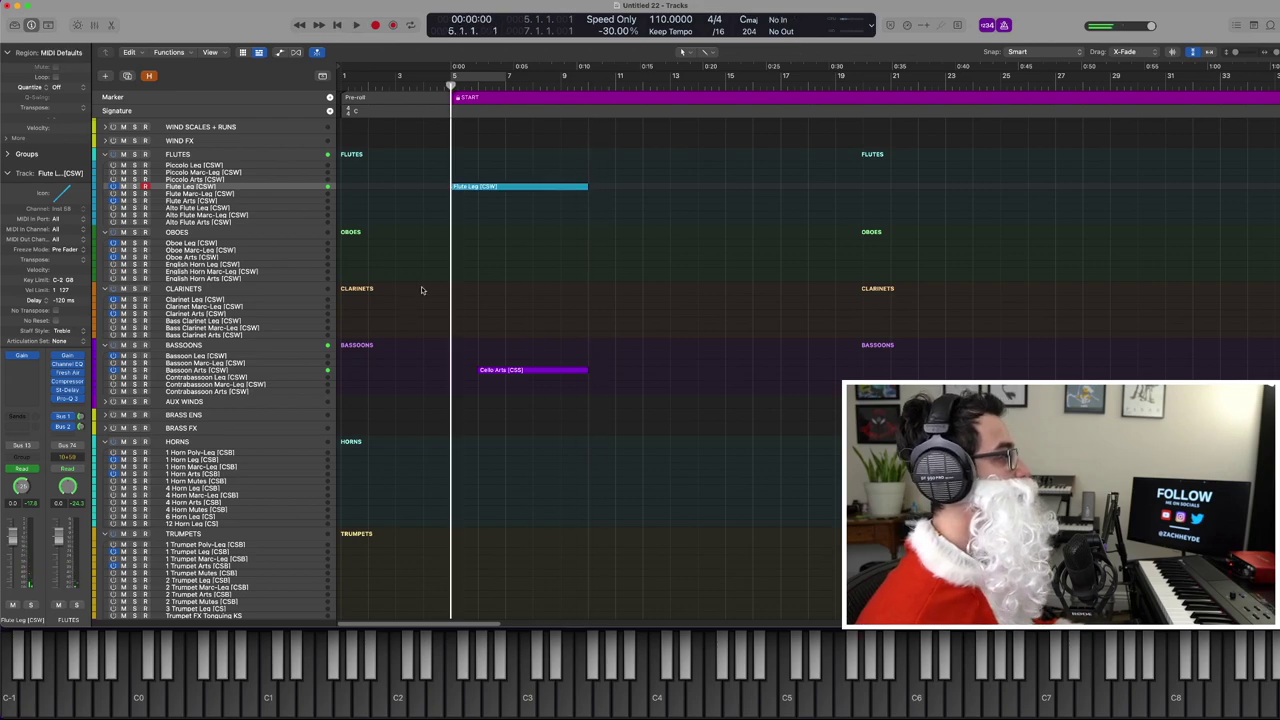
{"action": "key", "text": "p"}
{"action": "key", "text": "p"}
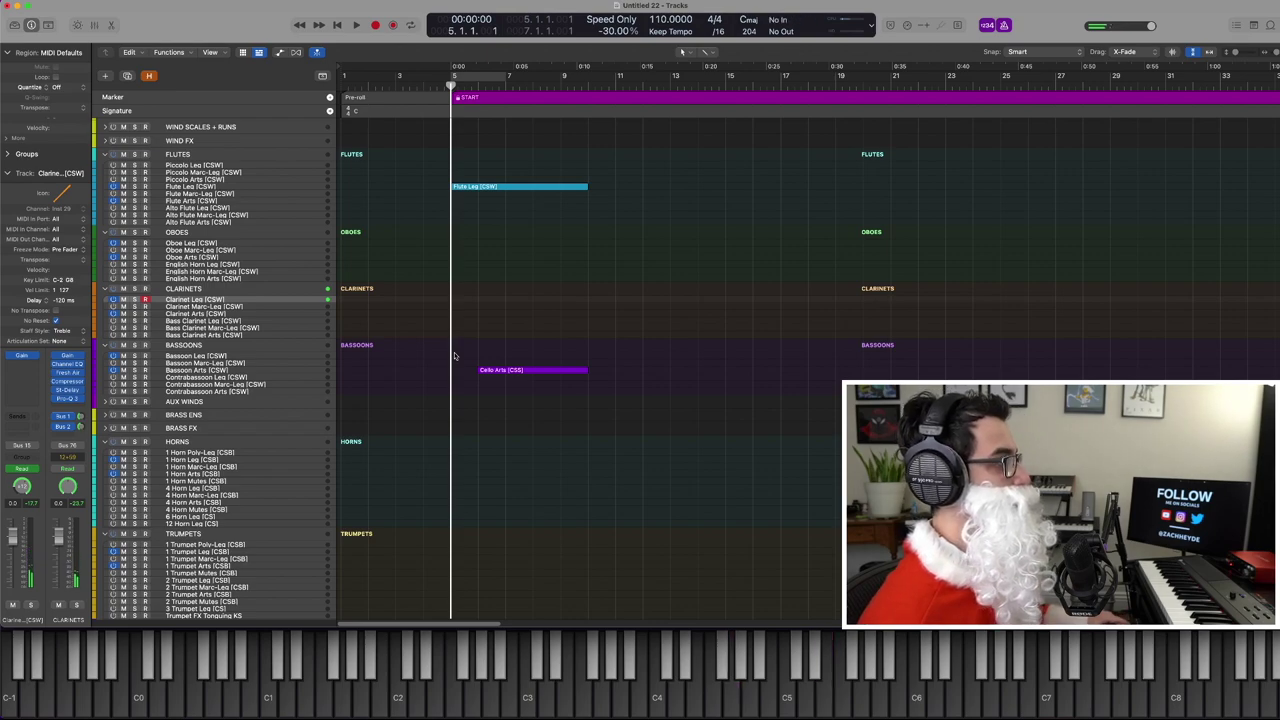
Capture a performance on the Clarinet Leg [CSW] track from bar 5 to bar 10 and select it together with the flute region for review
{"action": "key", "text": "space"}
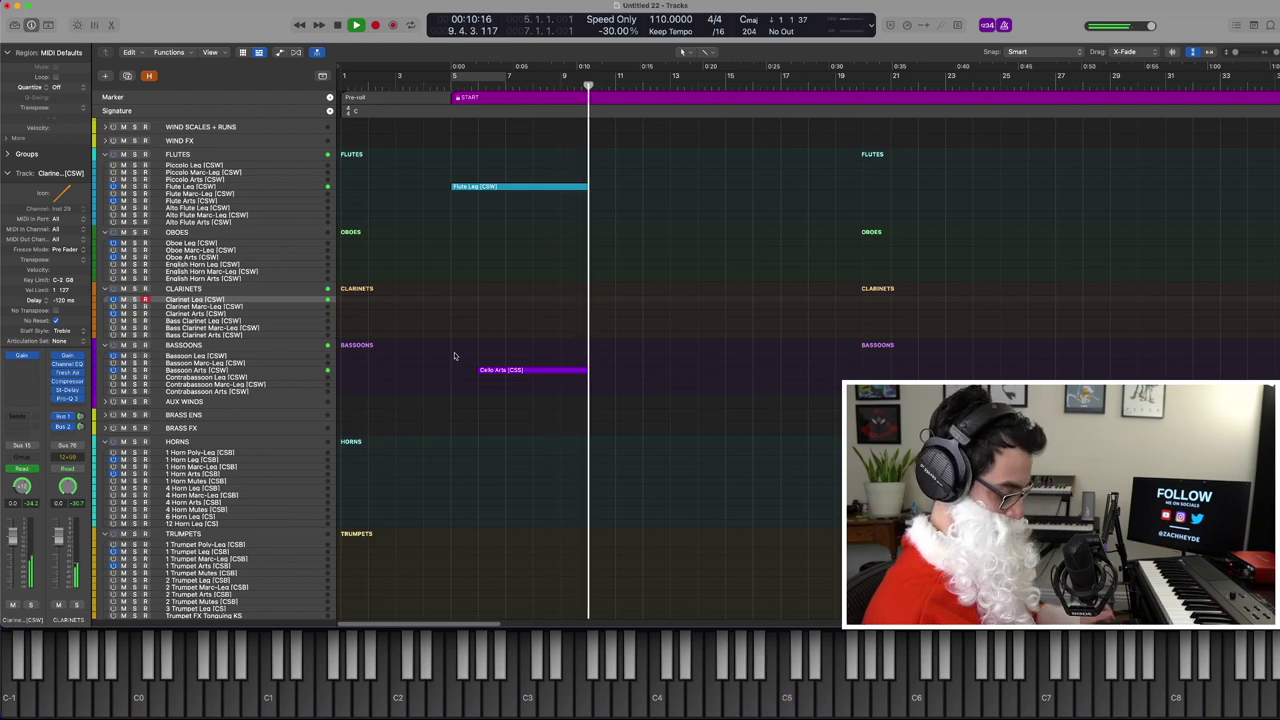
{"action": "key", "text": "space"}
{"action": "left_click_drag", "start_coordinate": [460, 327], "coordinate": [476, 183]}
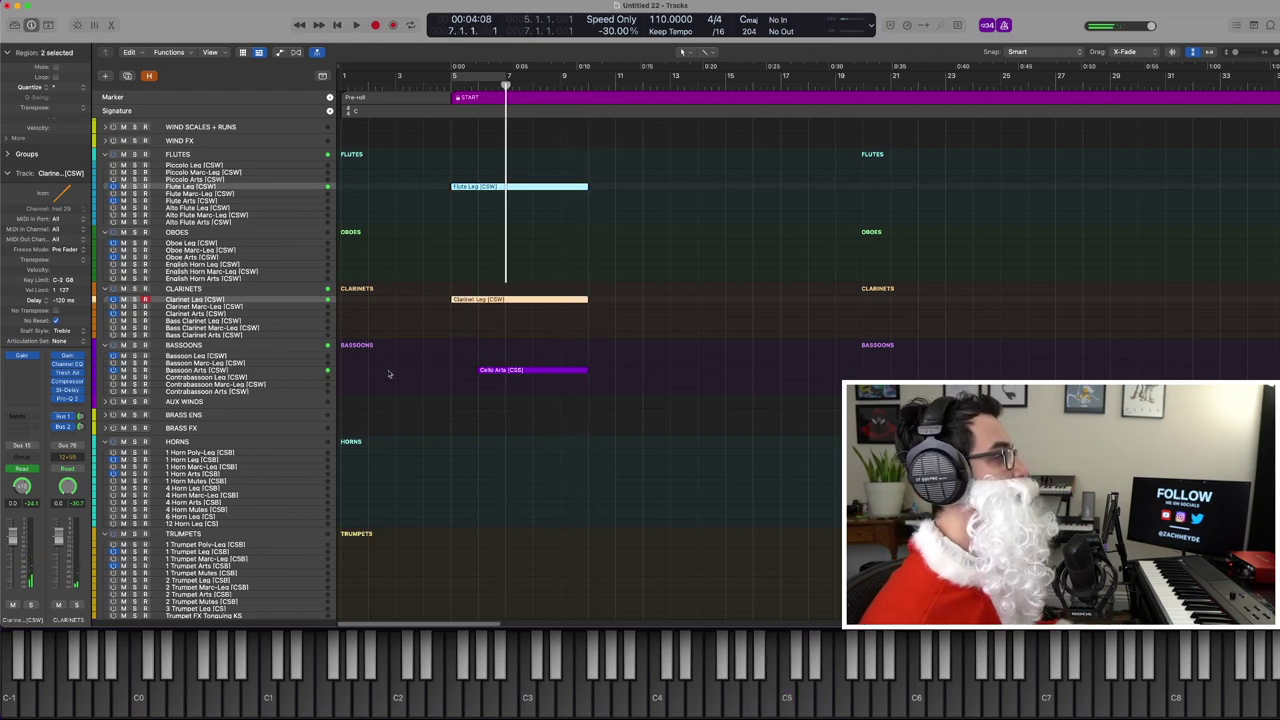
{"action": "key", "text": "p"}
{"action": "key", "text": "p"}
{"action": "key", "text": "comma"}
{"action": "key", "text": "comma"}
{"action": "key", "text": "comma"}
{"action": "key", "text": "period"}
{"action": "left_click", "coordinate": [434, 441]}
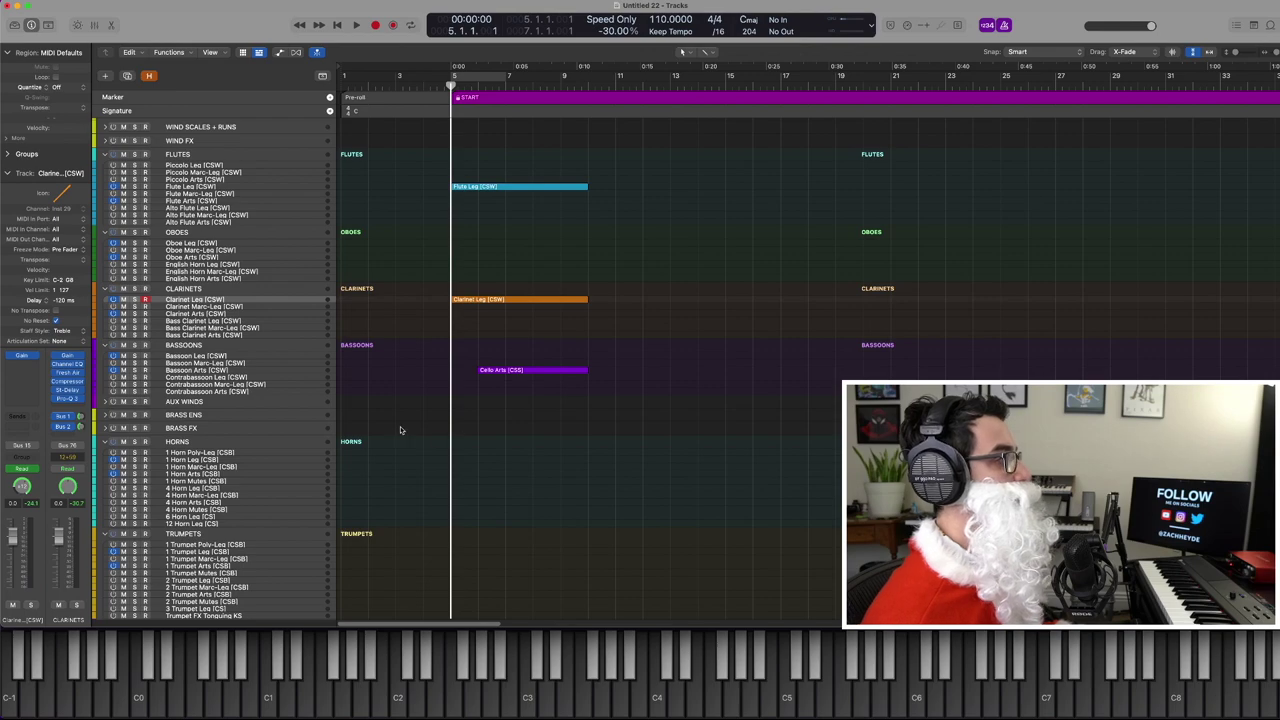
Listen to the orchestration from bar 5 with PIANO SKETCHING muted, compare it with the soloed sketch, and turn the solo off
{"action": "key", "text": "space"}
{"action": "scroll", "coordinate": [400, 430], "scroll_direction": "up", "scroll_amount": 5}
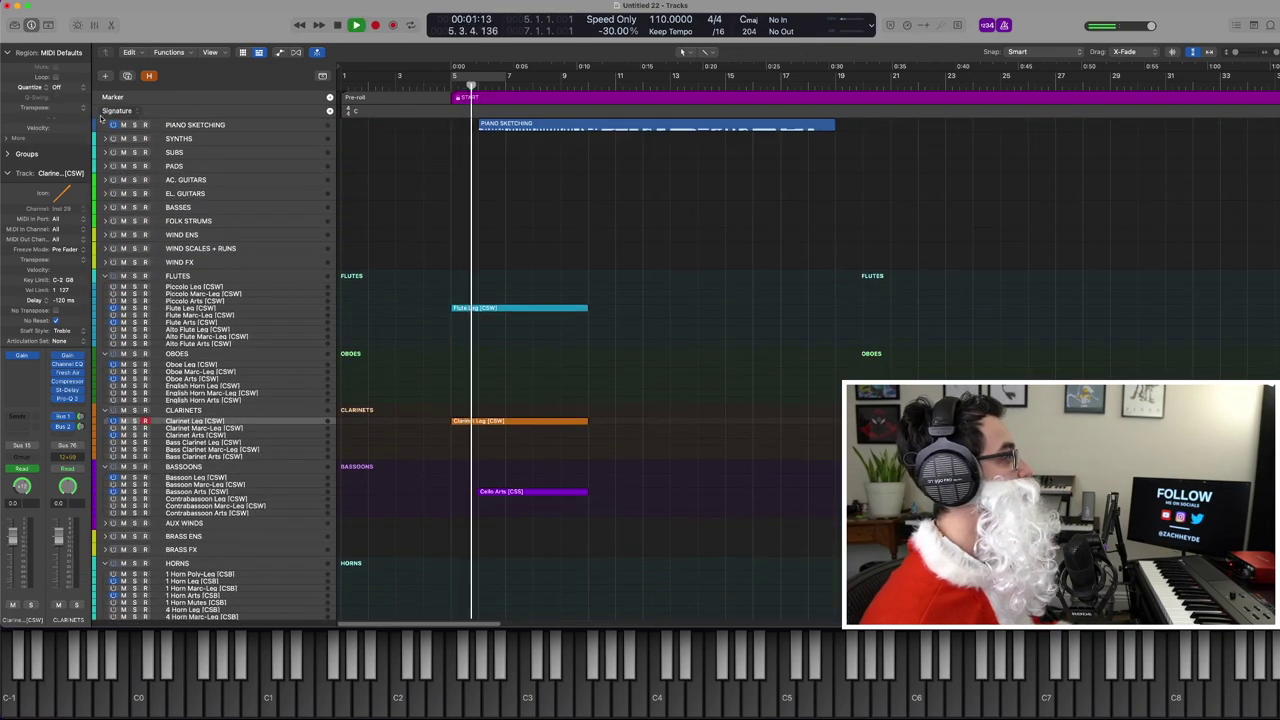
{"action": "left_click", "coordinate": [124, 125]}
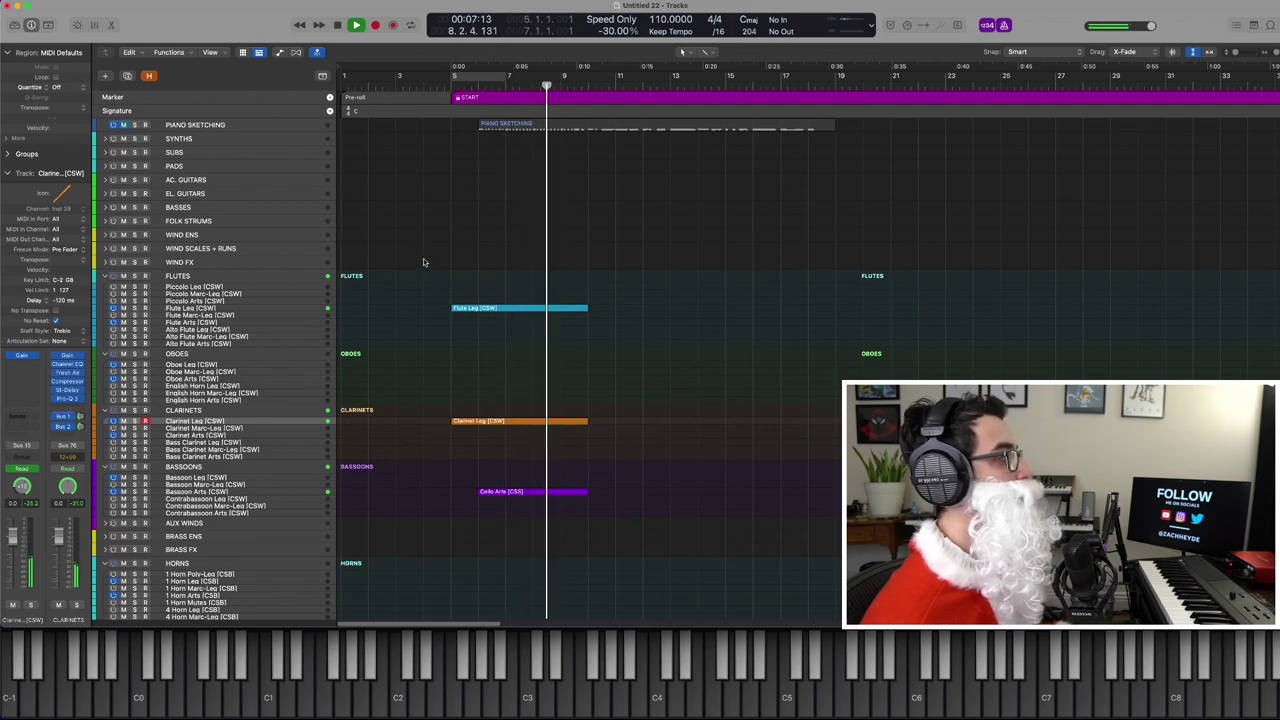
{"action": "left_click", "coordinate": [124, 124]}
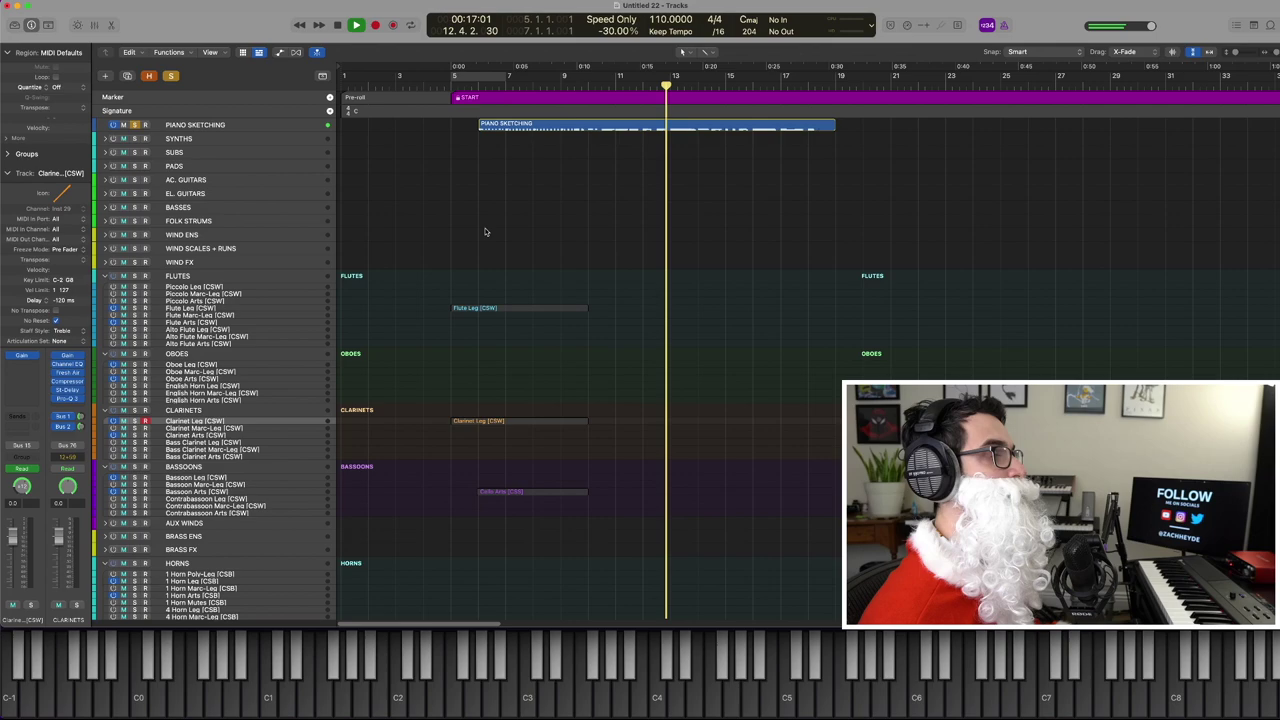
{"action": "key", "text": "space"}
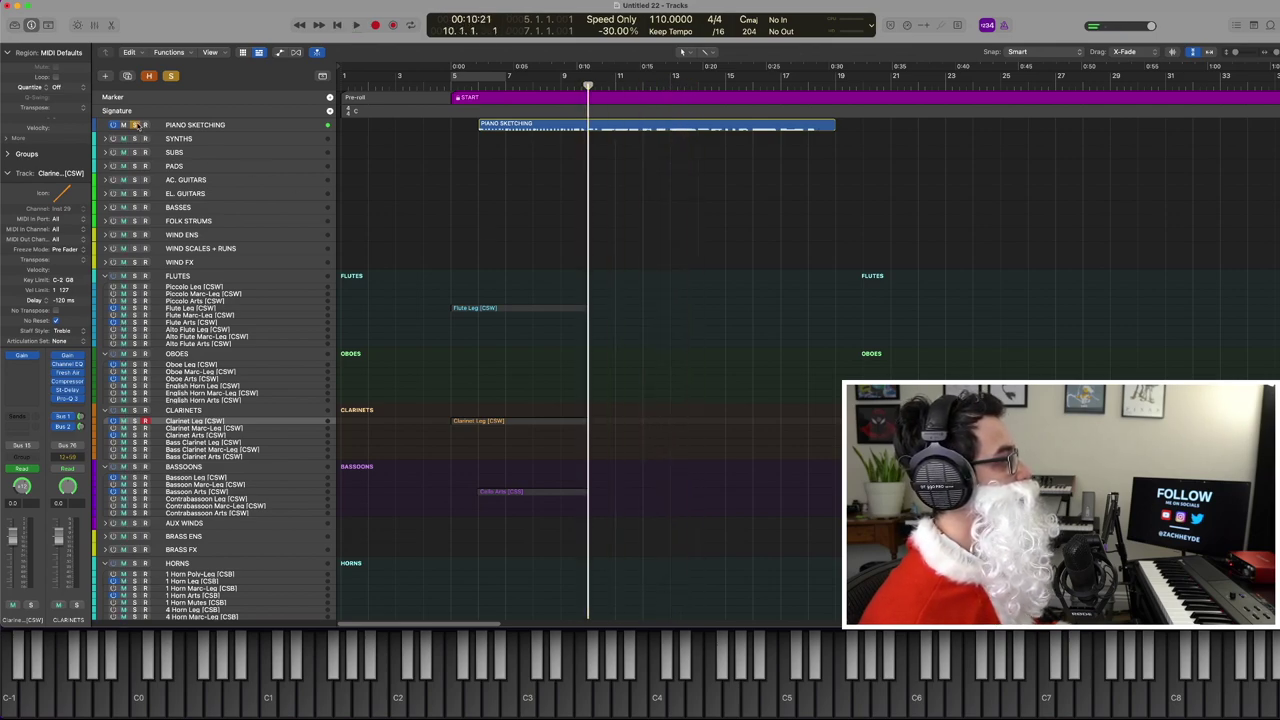
{"action": "left_click", "coordinate": [134, 124]}
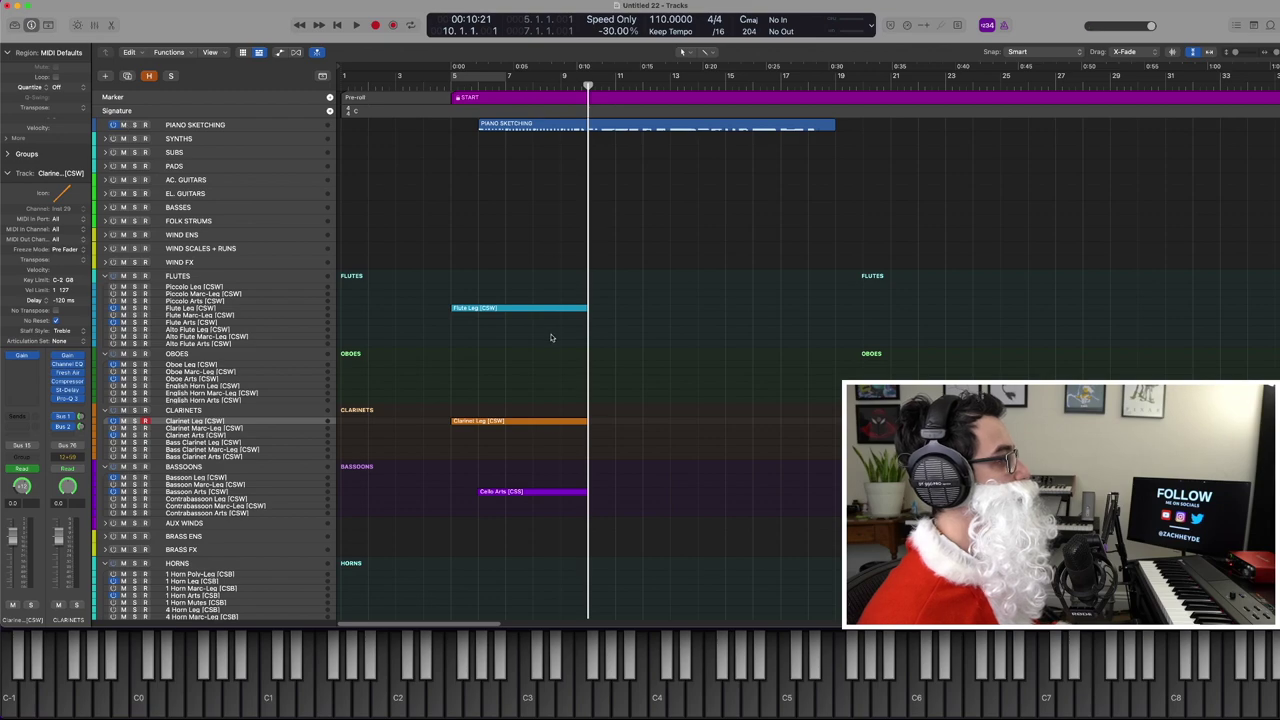
Capture a performance on the 1 Horn Leg [CSB] track from bar 9 to bar 14
{"action": "scroll", "coordinate": [522, 304], "scroll_direction": "down", "scroll_amount": 10}
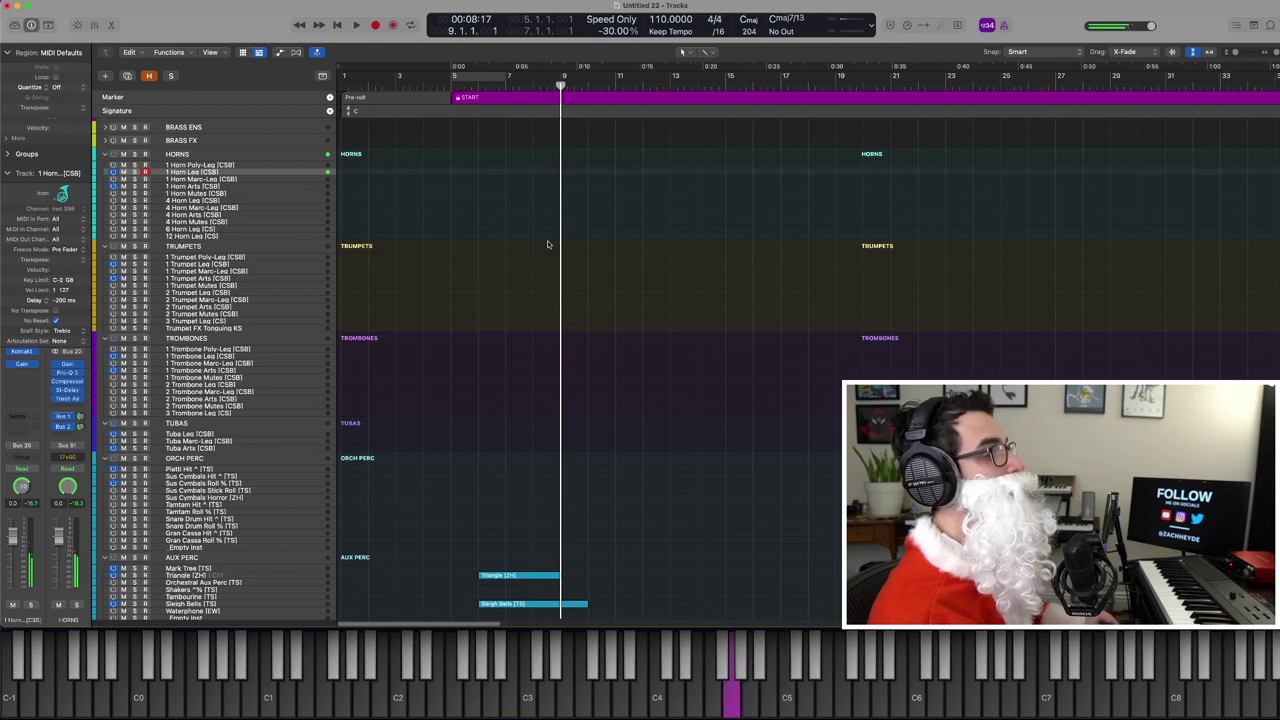
{"action": "key", "text": "space"}
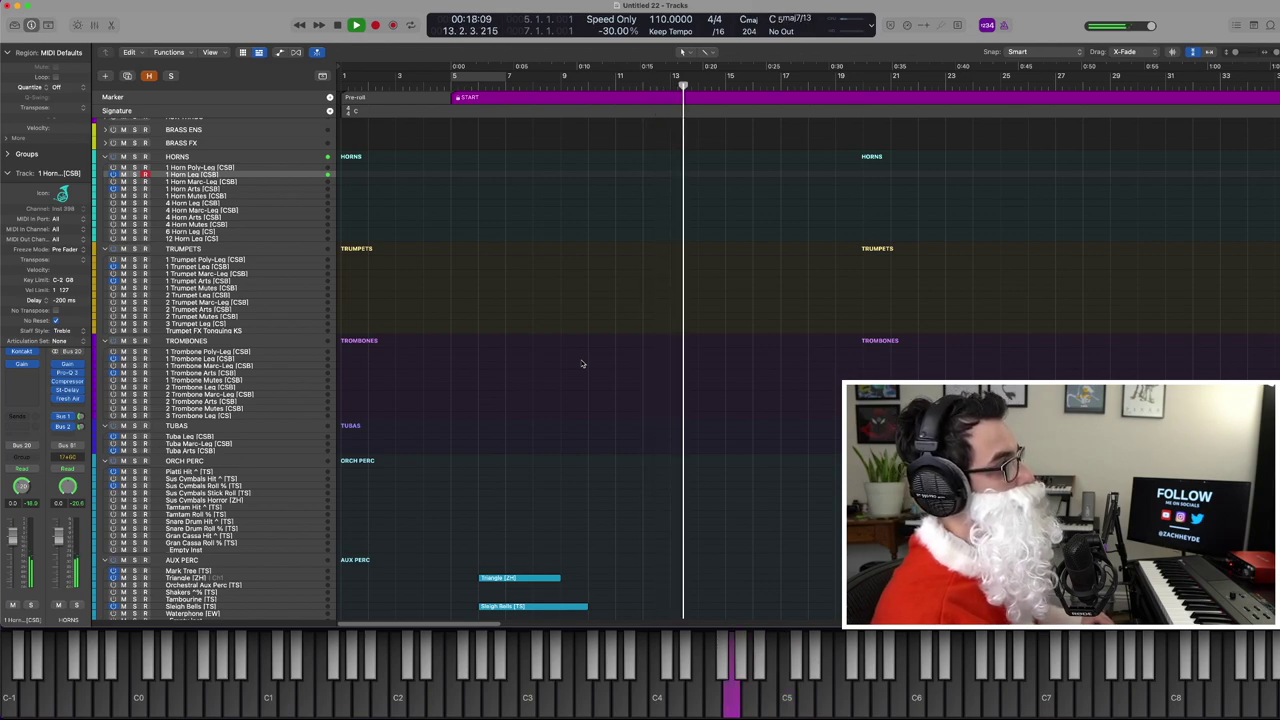
{"action": "key", "text": "space"}
{"action": "key", "text": "shift+r"}
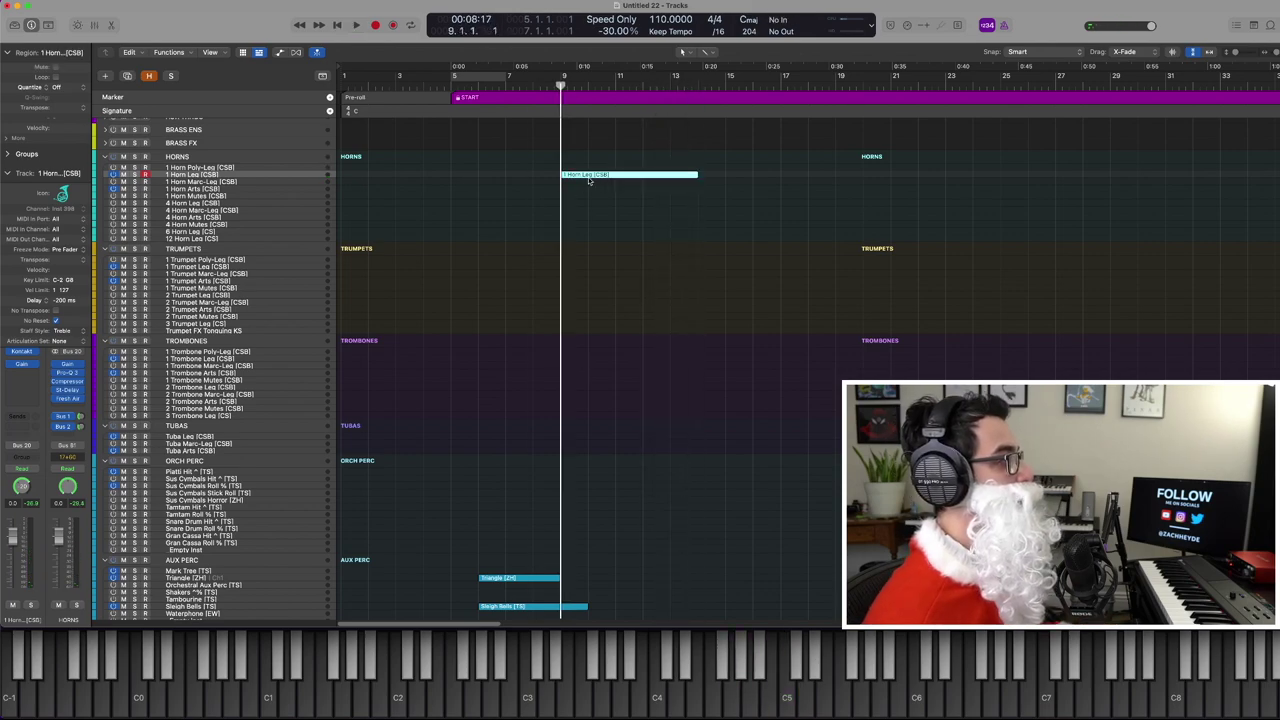
Copy the horn region to the Viola Leg [CSS] track at bar 9 and play it back with its notes open in the Piano Roll
{"action": "scroll", "coordinate": [414, 423], "scroll_direction": "down", "scroll_amount": 10}
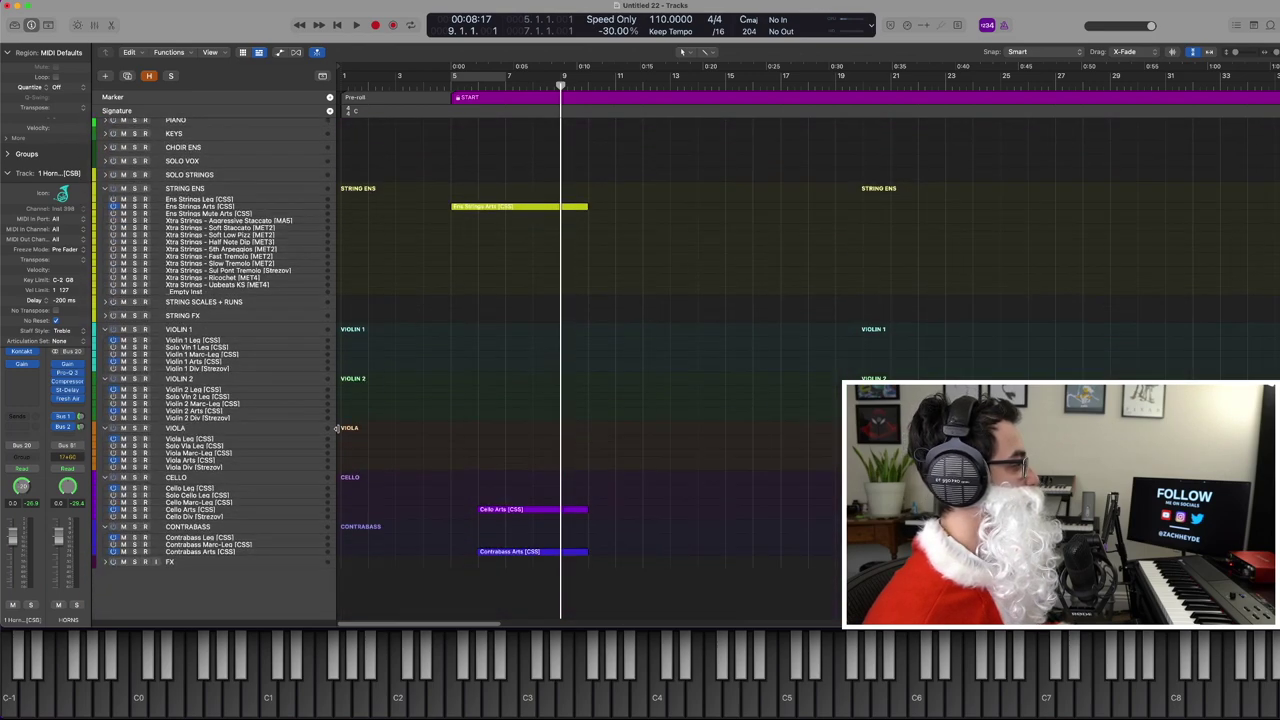
{"action": "left_click", "coordinate": [217, 342]}
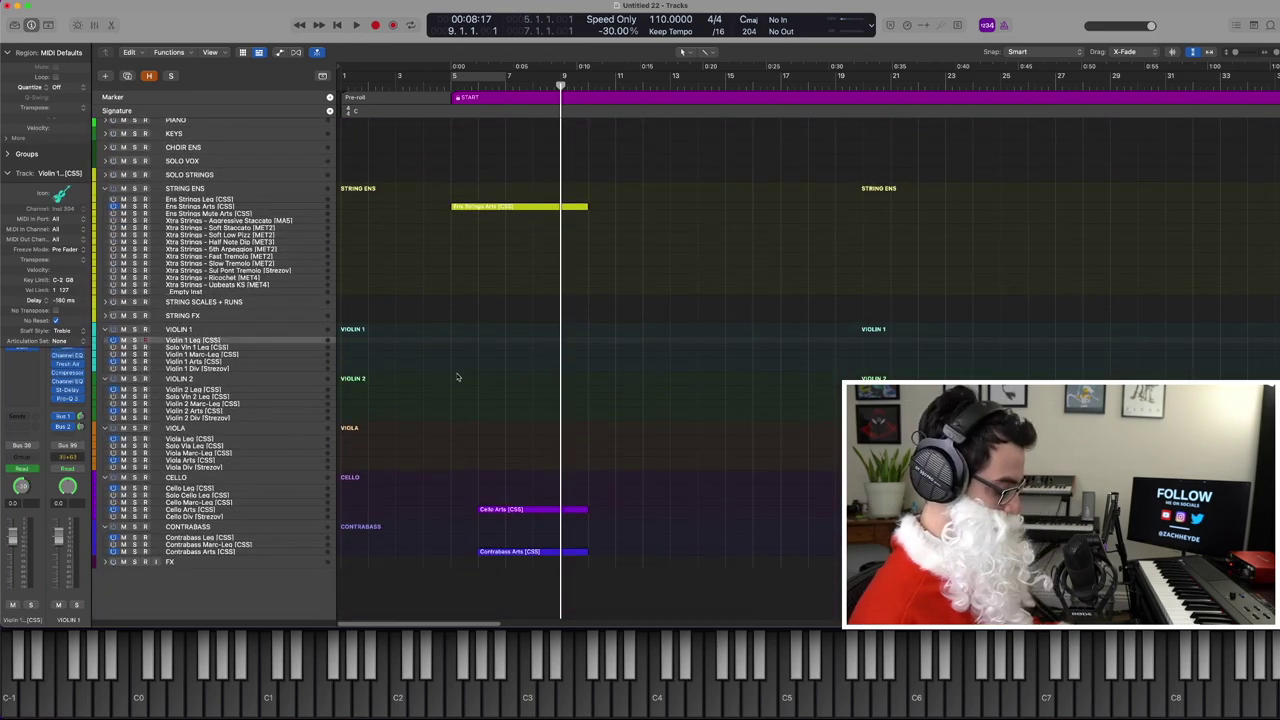
{"action": "left_click", "coordinate": [251, 440]}
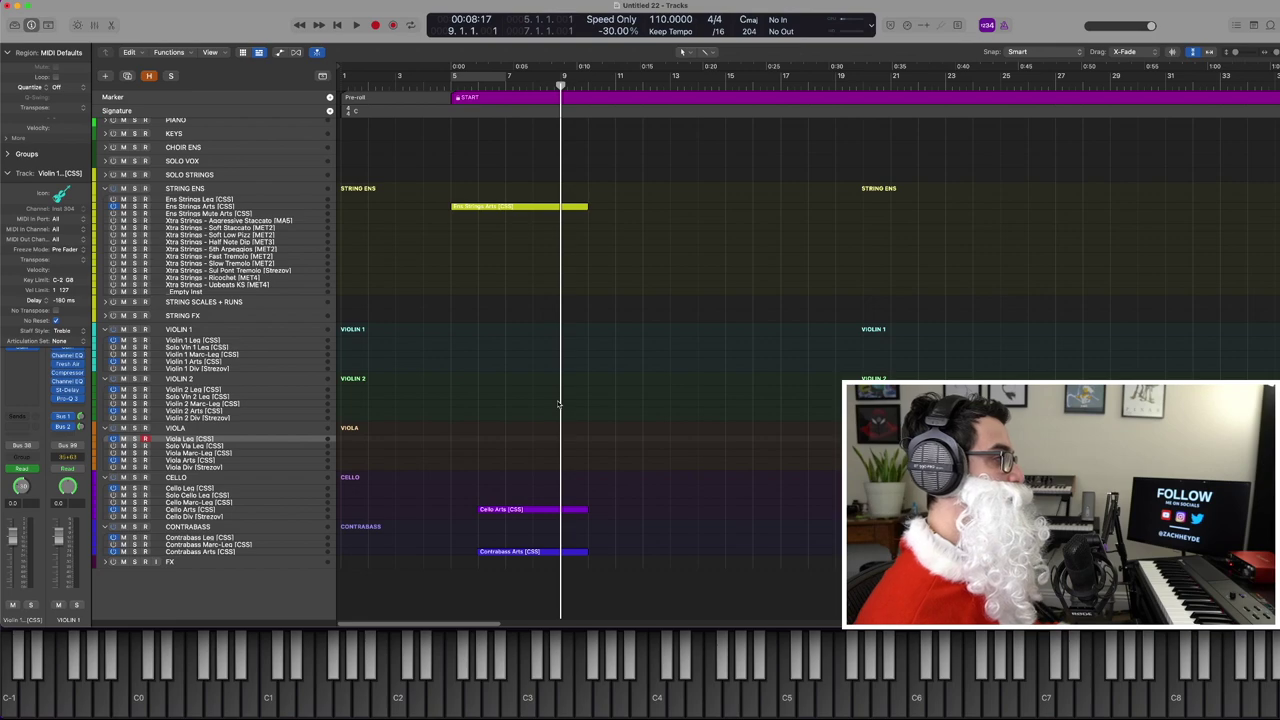
{"action": "double_click", "coordinate": [590, 439]}
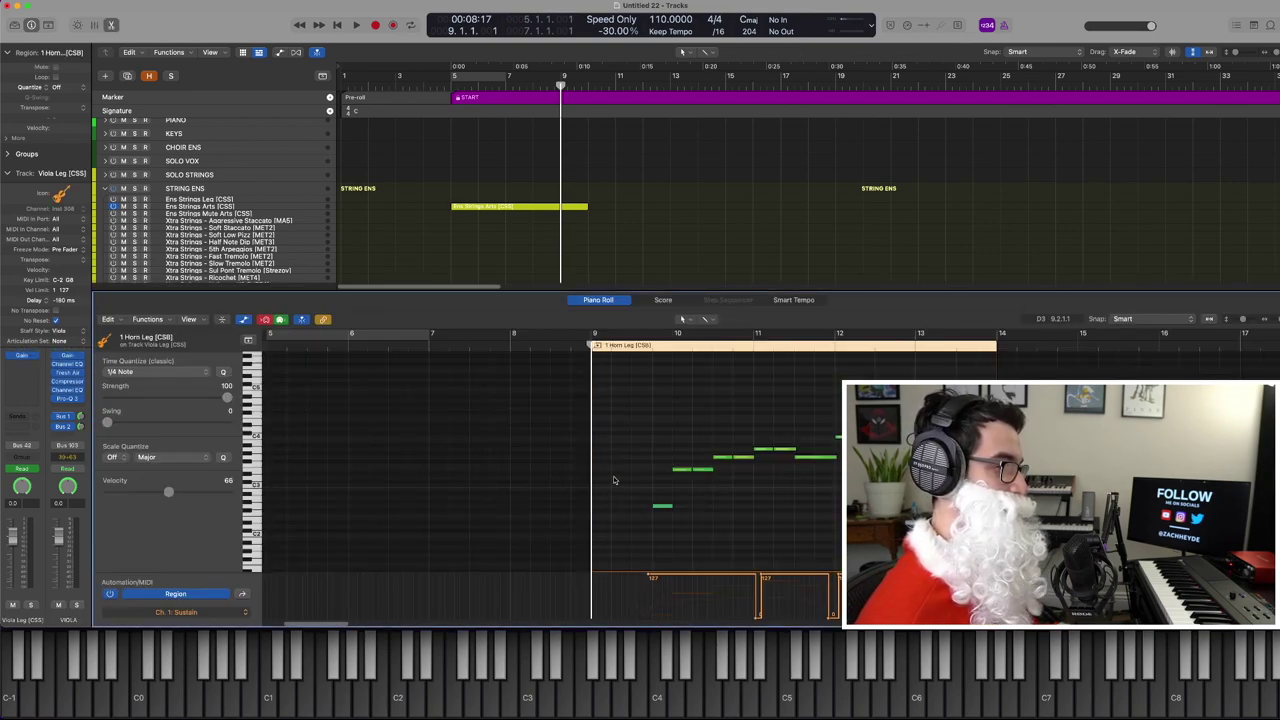
{"action": "key", "text": "space"}
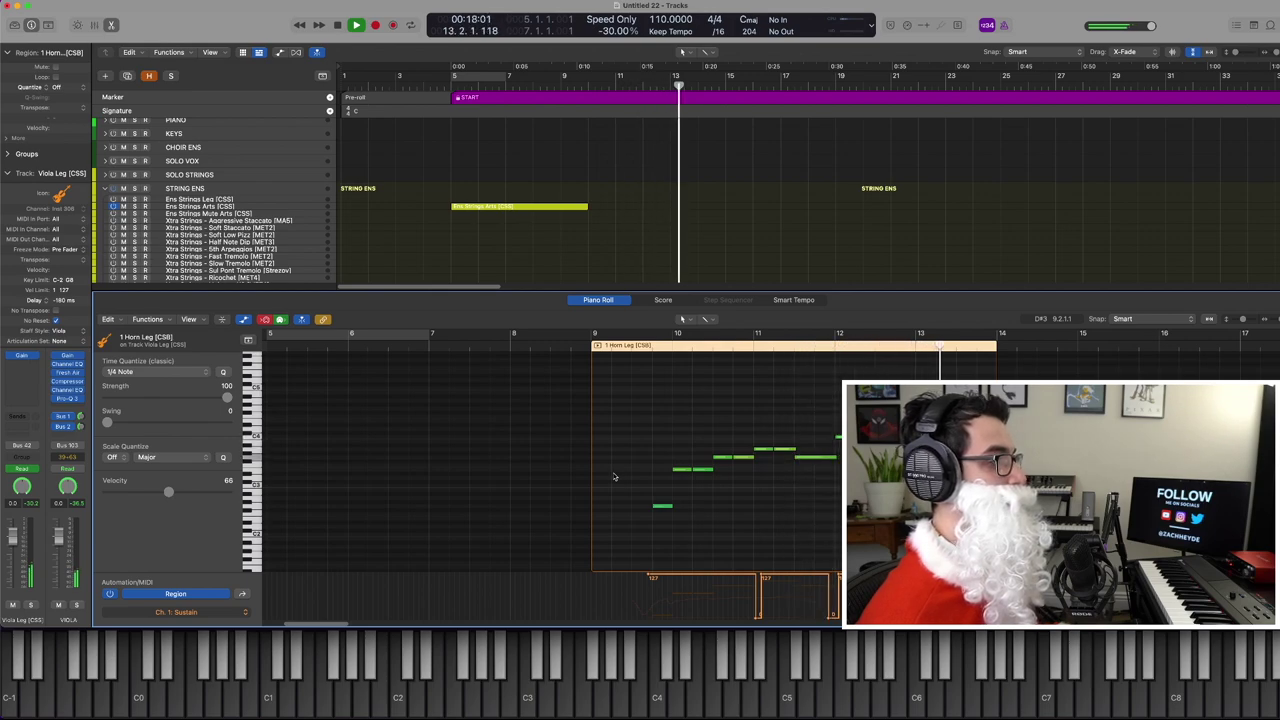
{"action": "key", "text": "p"}
{"action": "key", "text": "space"}
{"action": "left_click", "coordinate": [569, 497]}
Mute the PIANO SKETCHING track
{"action": "scroll", "coordinate": [483, 383], "scroll_direction": "up", "scroll_amount": 15}
{"action": "scroll", "coordinate": [476, 365], "scroll_direction": "down", "scroll_amount": 5}
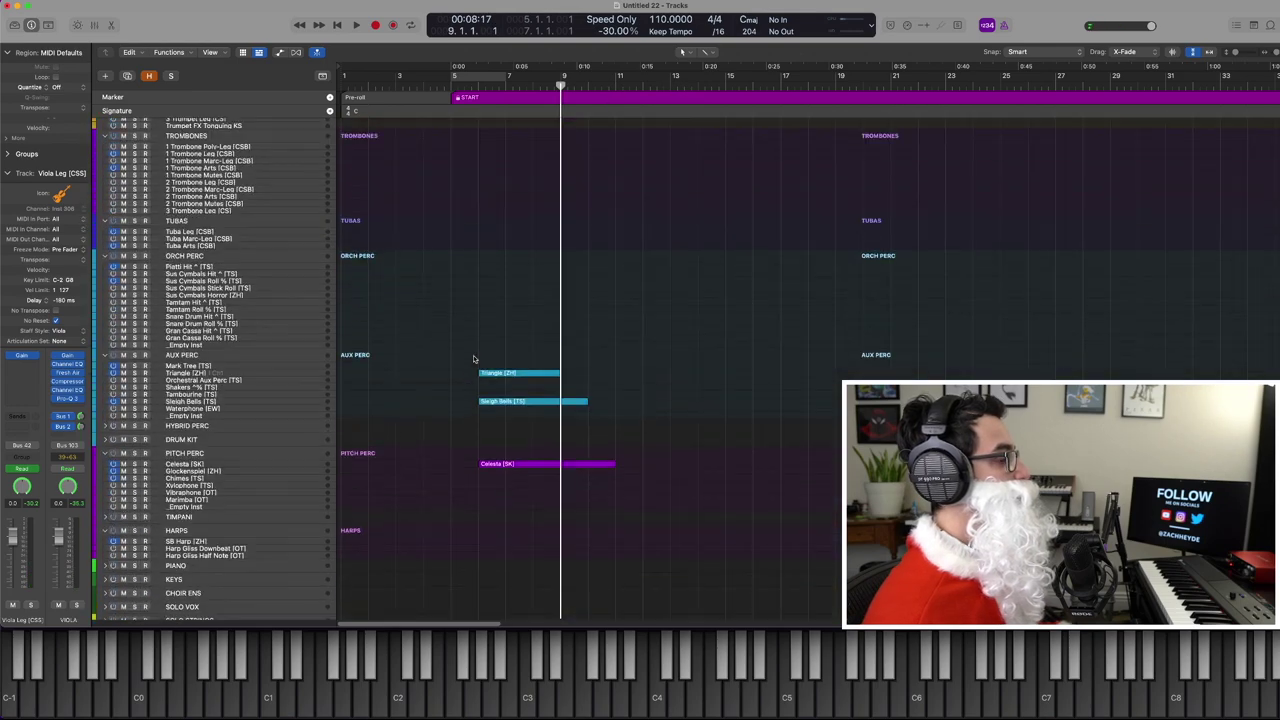
{"action": "scroll", "coordinate": [430, 325], "scroll_direction": "up", "scroll_amount": 5}
{"action": "scroll", "coordinate": [391, 293], "scroll_direction": "up", "scroll_amount": 5}
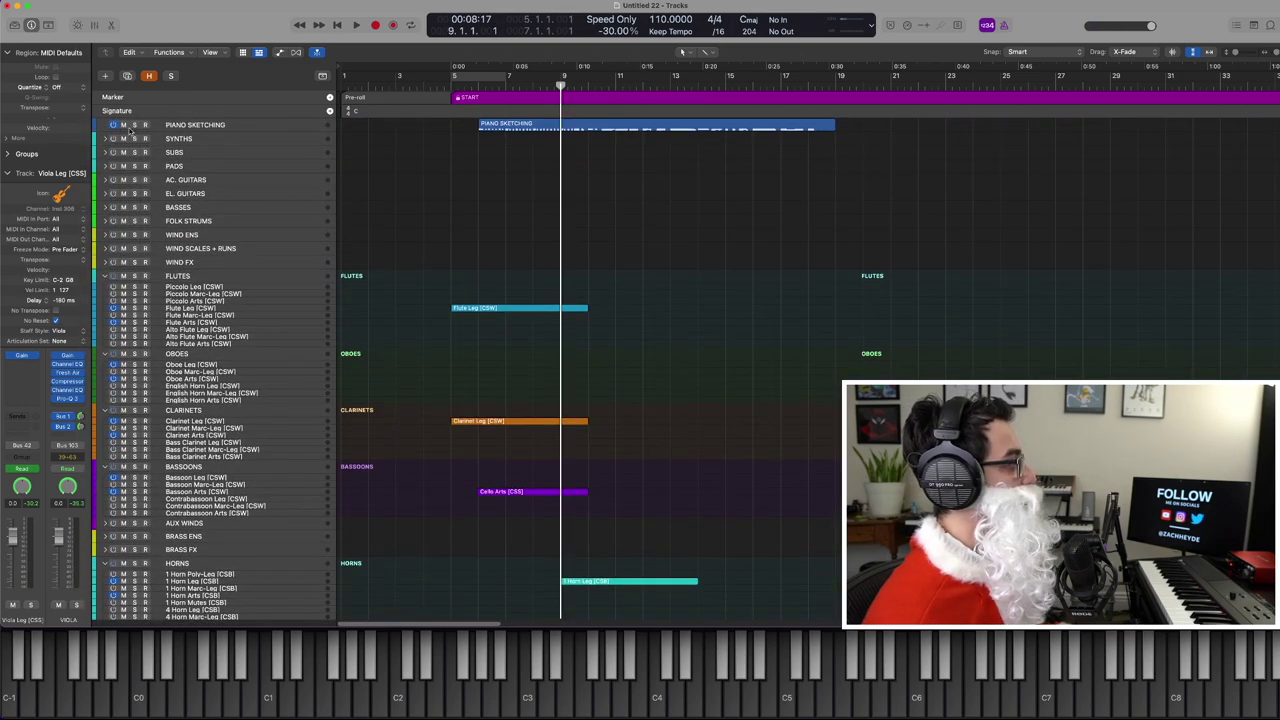
{"action": "scroll", "coordinate": [589, 290], "scroll_direction": "down", "scroll_amount": 10}
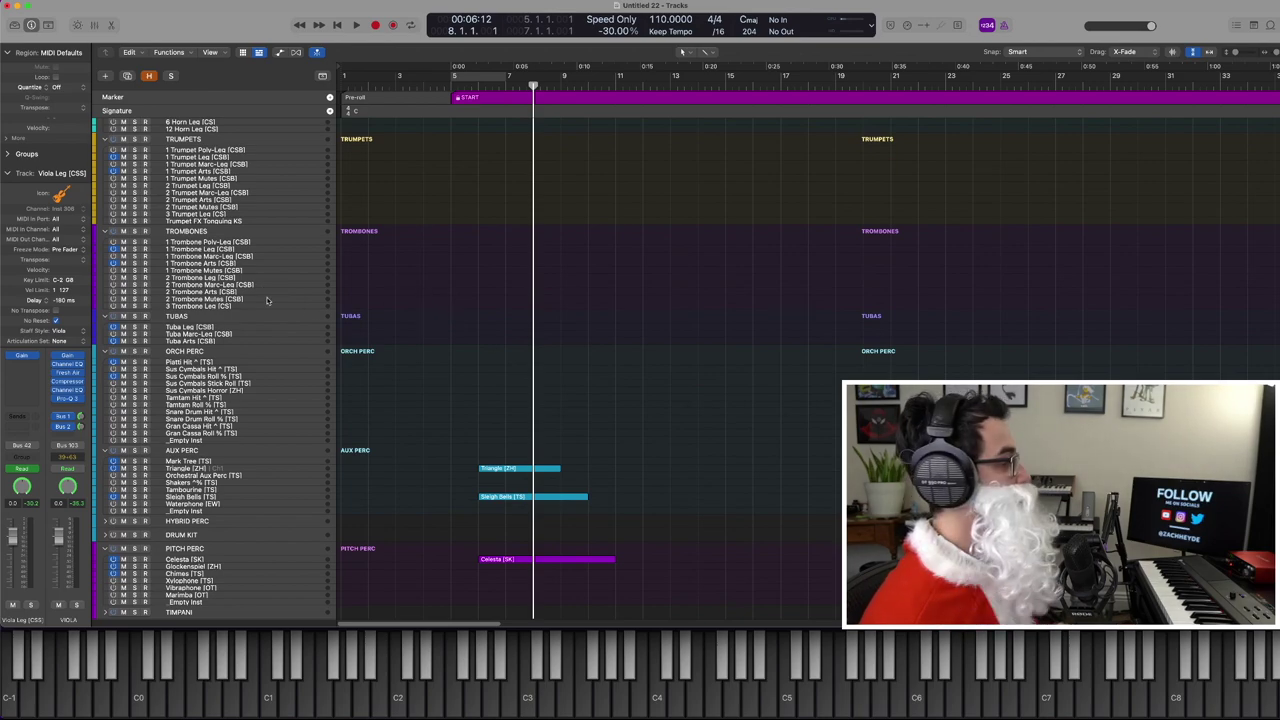
Capture a performance on the 1 Trombone Arts [CSB] track from bar 9 to bar 14
{"action": "left_click", "coordinate": [210, 263]}
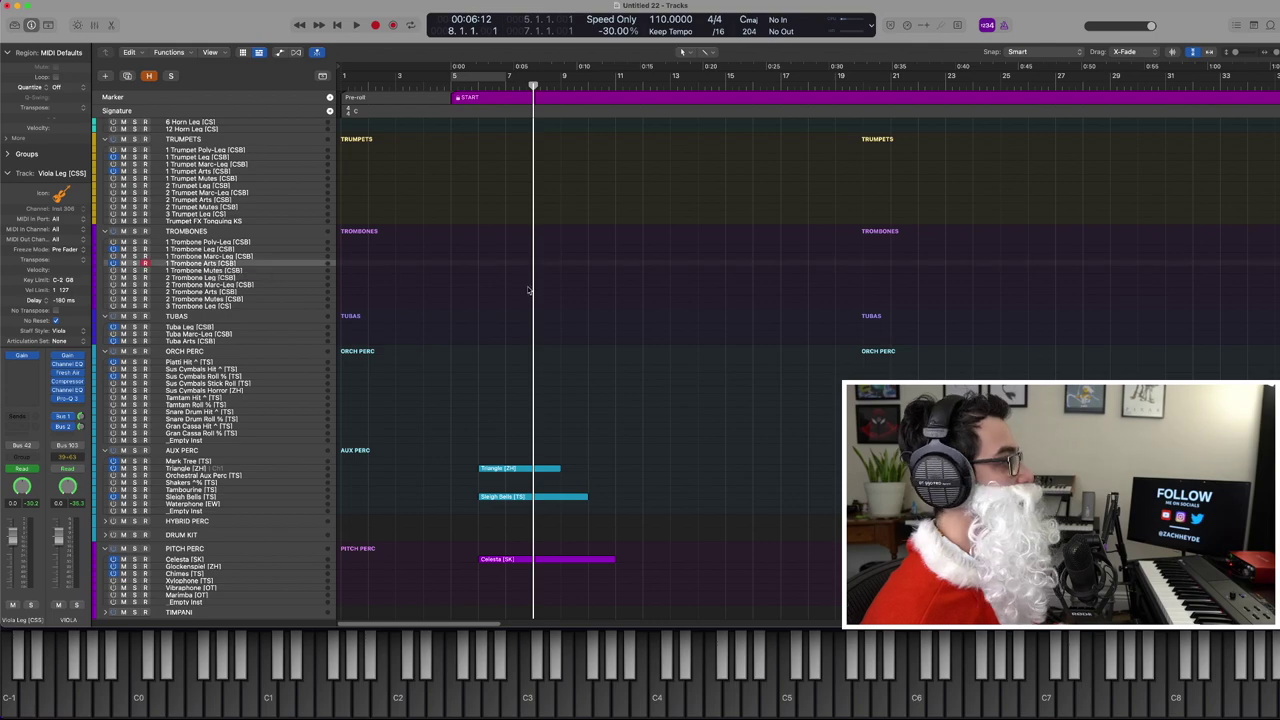
{"action": "scroll", "coordinate": [535, 295], "scroll_direction": "up", "scroll_amount": 2}
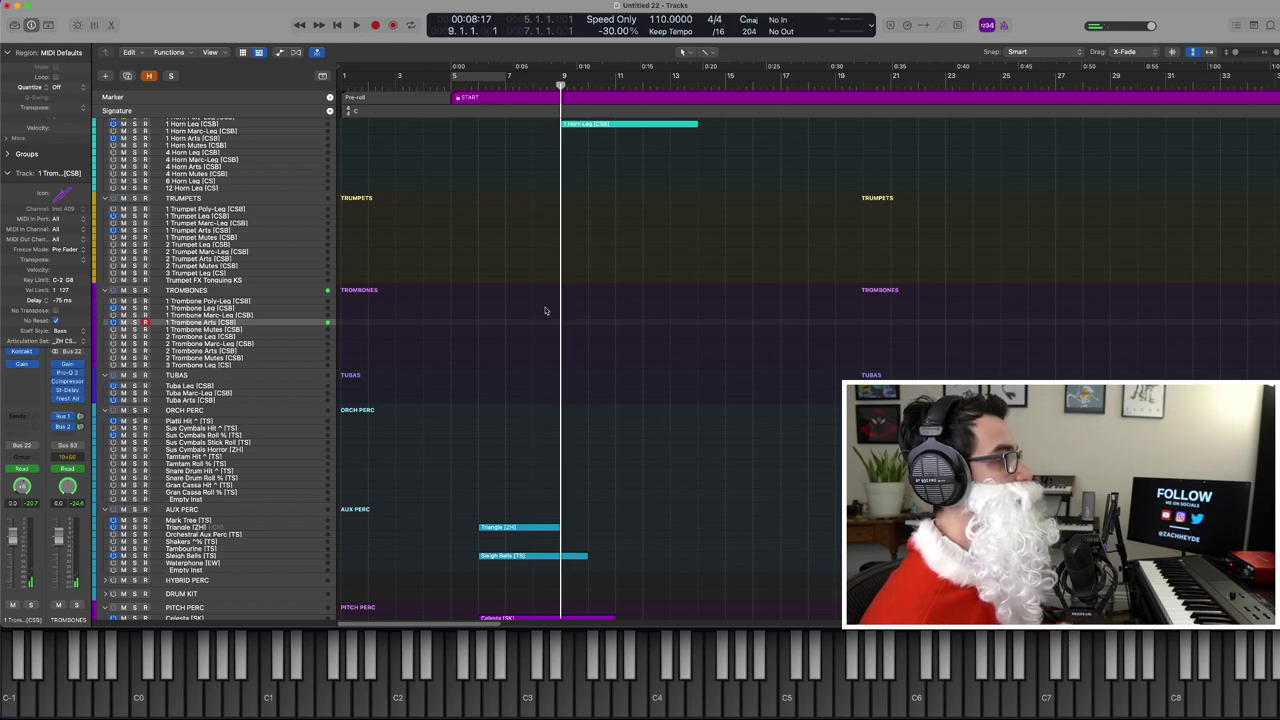
{"action": "scroll", "coordinate": [545, 311], "scroll_direction": "up", "scroll_amount": 10}
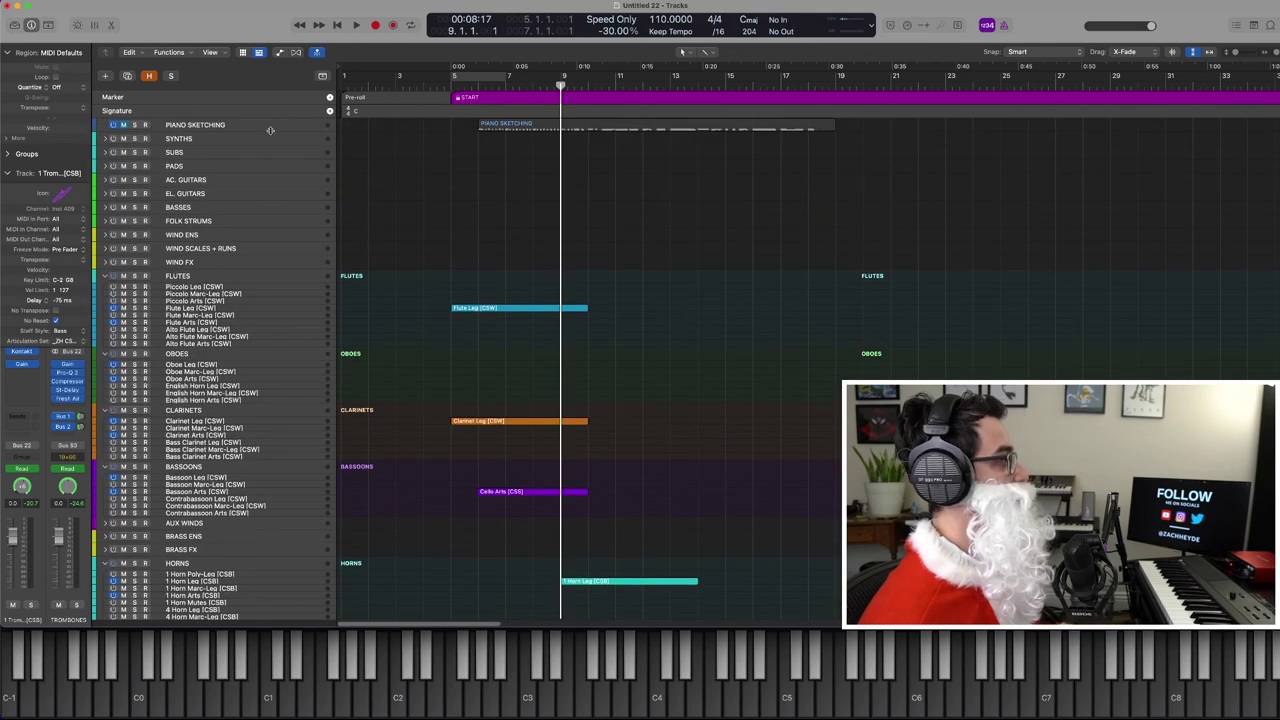
{"action": "left_click", "coordinate": [270, 130]}
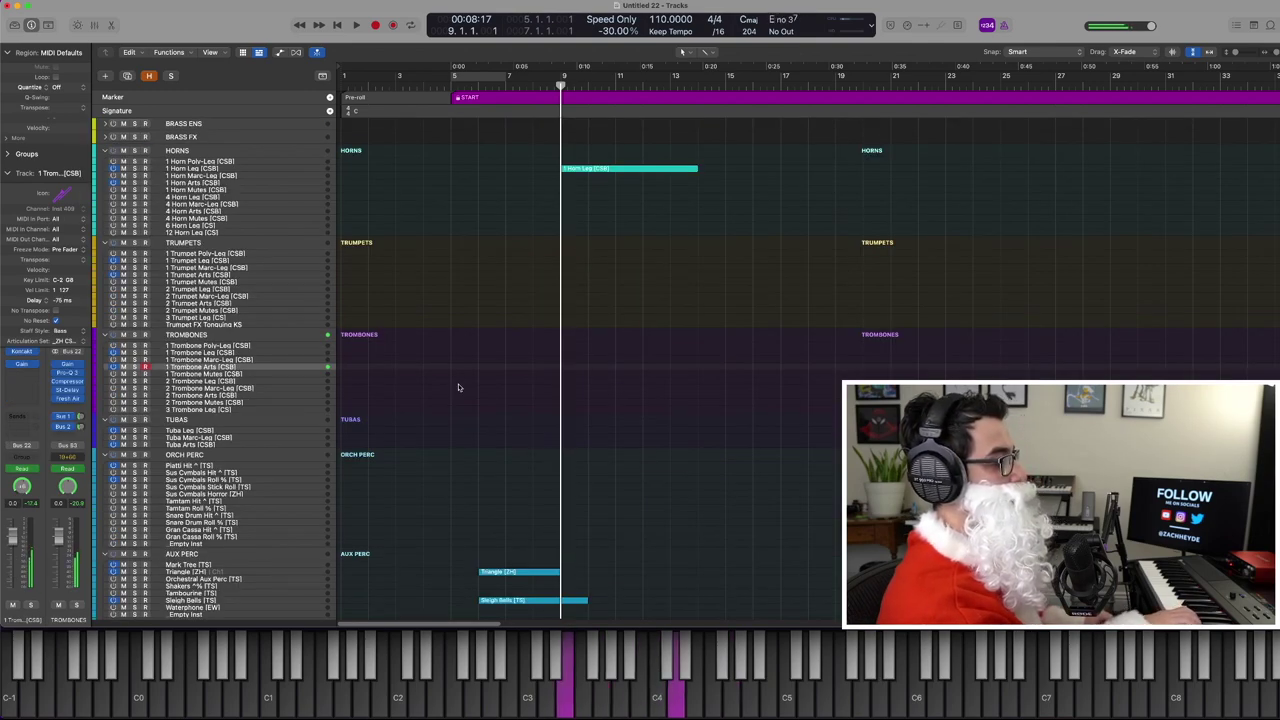
{"action": "key", "text": "space"}
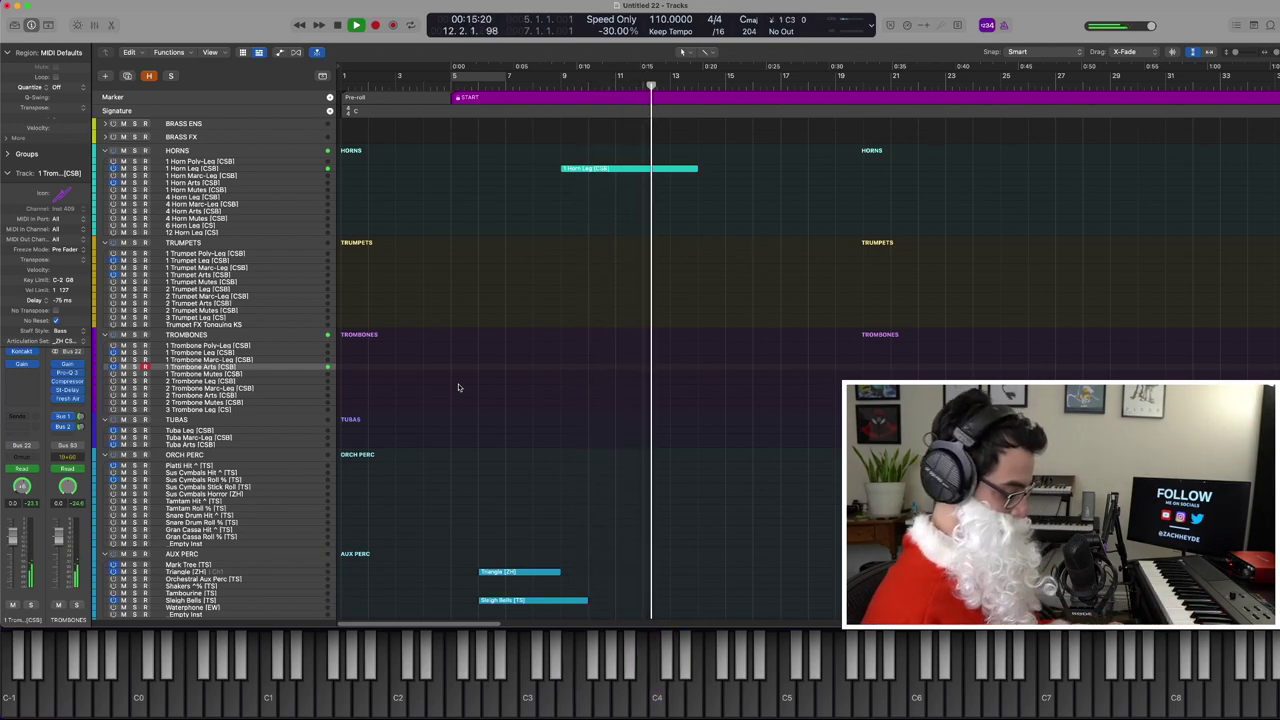
{"action": "key", "text": "space"}
{"action": "key", "text": "space"}
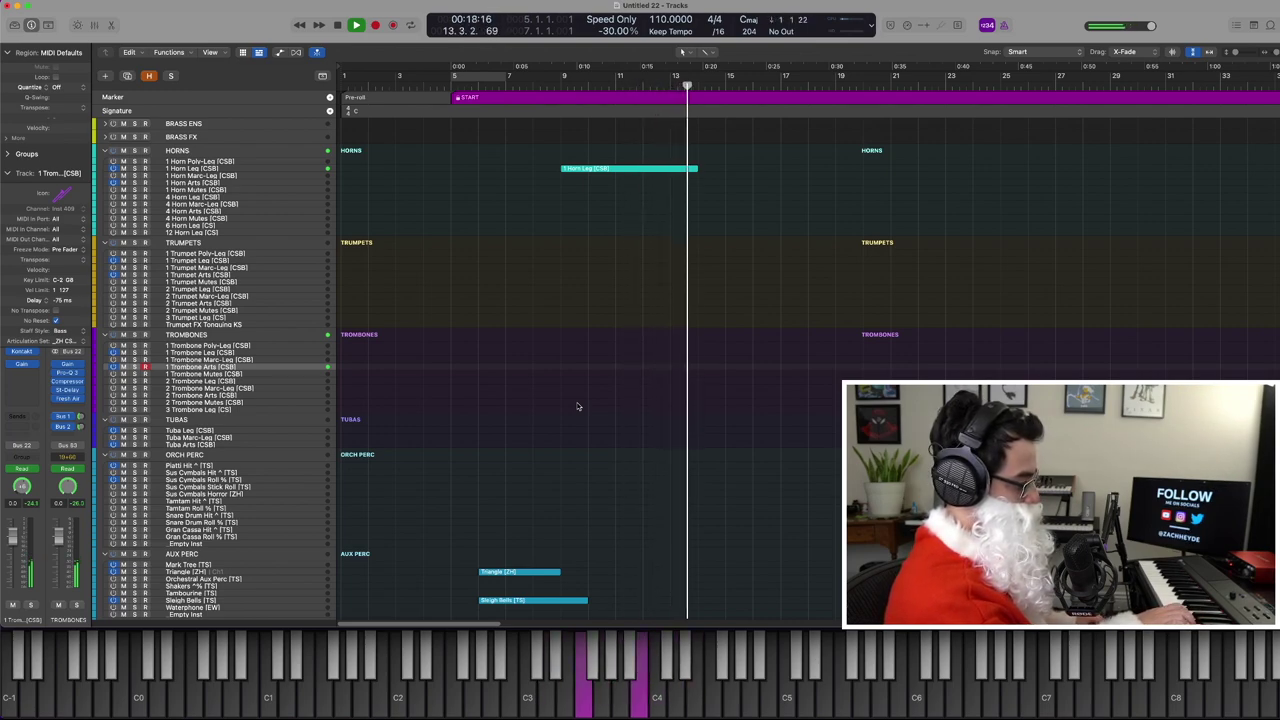
Examine the notes of the horn and trombone regions together in the Piano Roll and return the playhead to bar 9
{"action": "left_click_drag", "start_coordinate": [619, 421], "coordinate": [566, 160]}
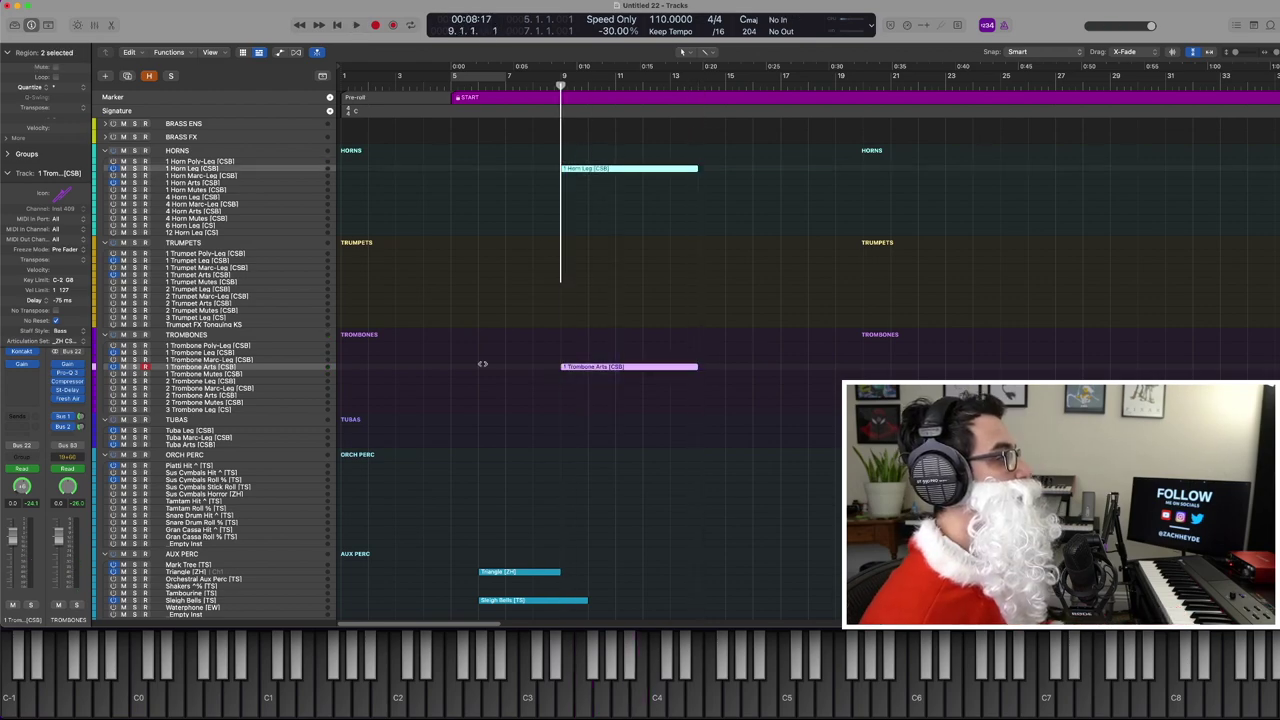
{"action": "key", "text": "p"}
{"action": "scroll", "coordinate": [564, 490], "scroll_direction": "down", "scroll_amount": 3}
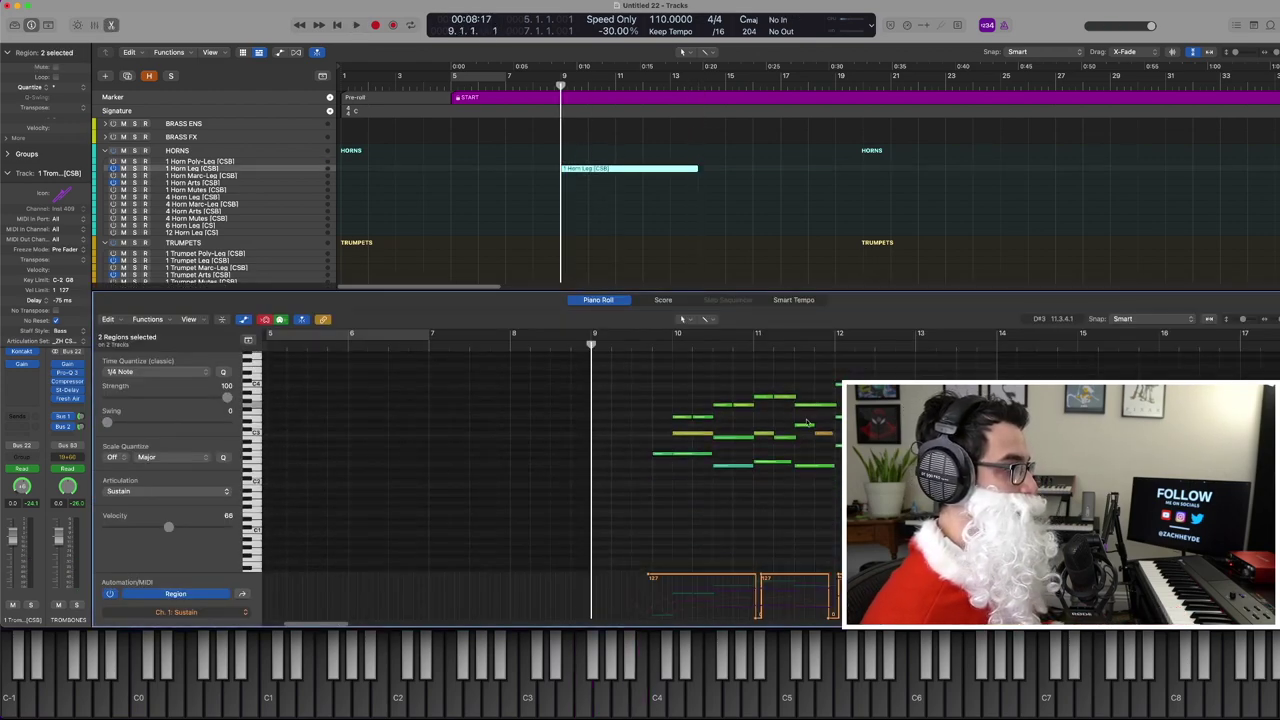
{"action": "key", "text": "period"}
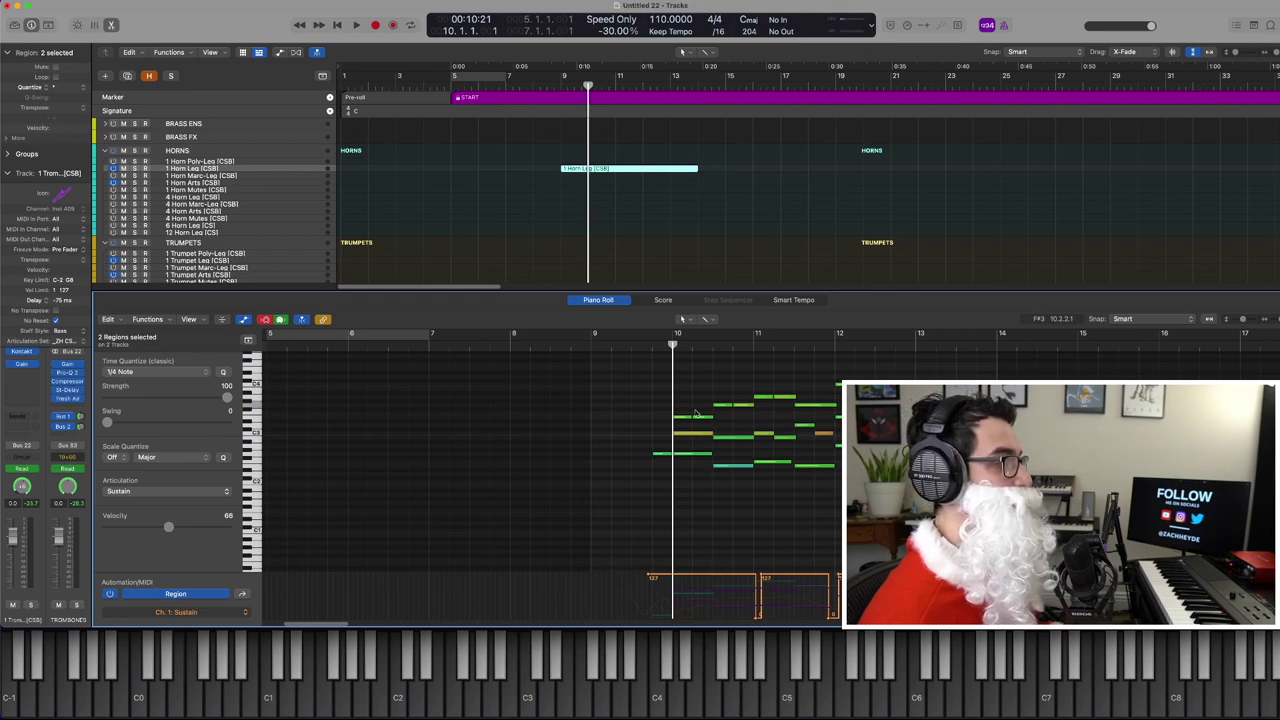
{"action": "key", "text": "p"}
{"action": "left_click", "coordinate": [486, 409]}
{"action": "key", "text": "comma"}
{"action": "key", "text": "comma"}
{"action": "key", "text": "period"}
Capture a performance on the Violin 1 Leg [CSS] track from bar 9 to bar 14 and quantize it to 1/4 notes
{"action": "scroll", "coordinate": [471, 409], "scroll_direction": "down", "scroll_amount": 10}
{"action": "scroll", "coordinate": [300, 440], "scroll_direction": "down", "scroll_amount": 6}
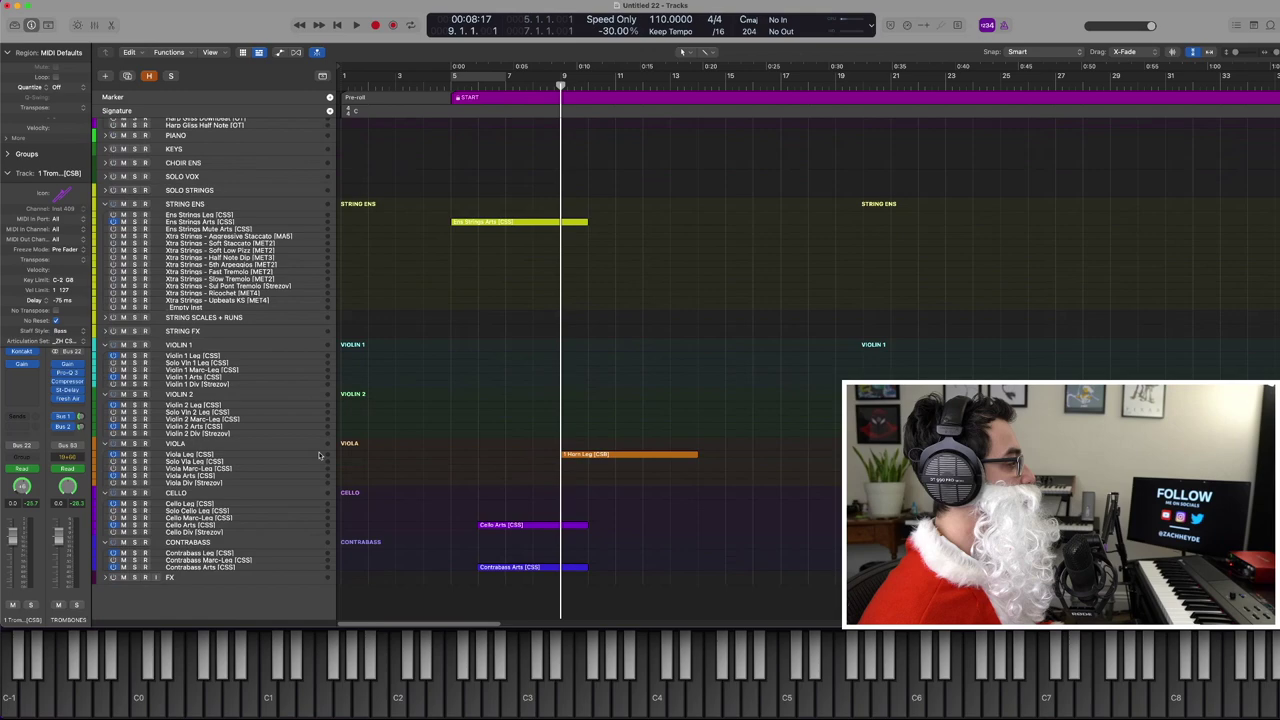
{"action": "scroll", "coordinate": [319, 456], "scroll_direction": "down", "scroll_amount": 1}
{"action": "left_click", "coordinate": [195, 341]}
{"action": "key", "text": "space"}
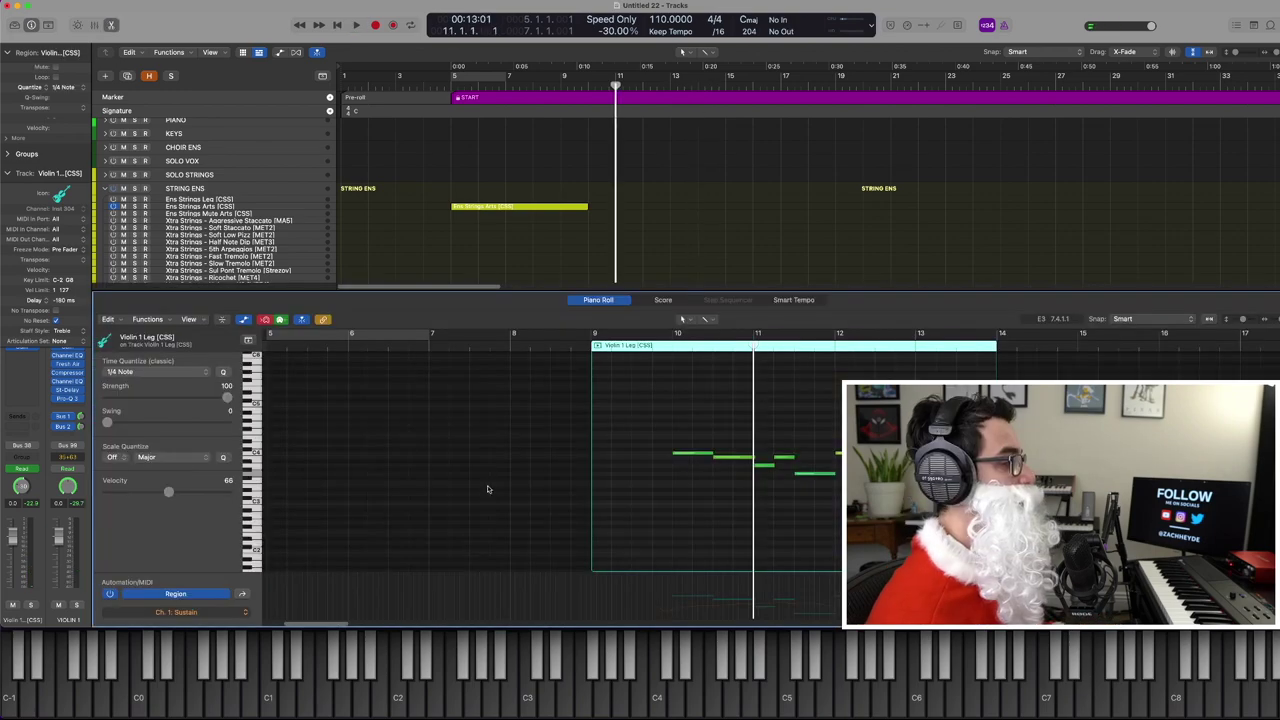
Play back and compare the Violin 1, trombone and horn regions together in the Piano Roll
{"action": "key", "text": "super+a"}
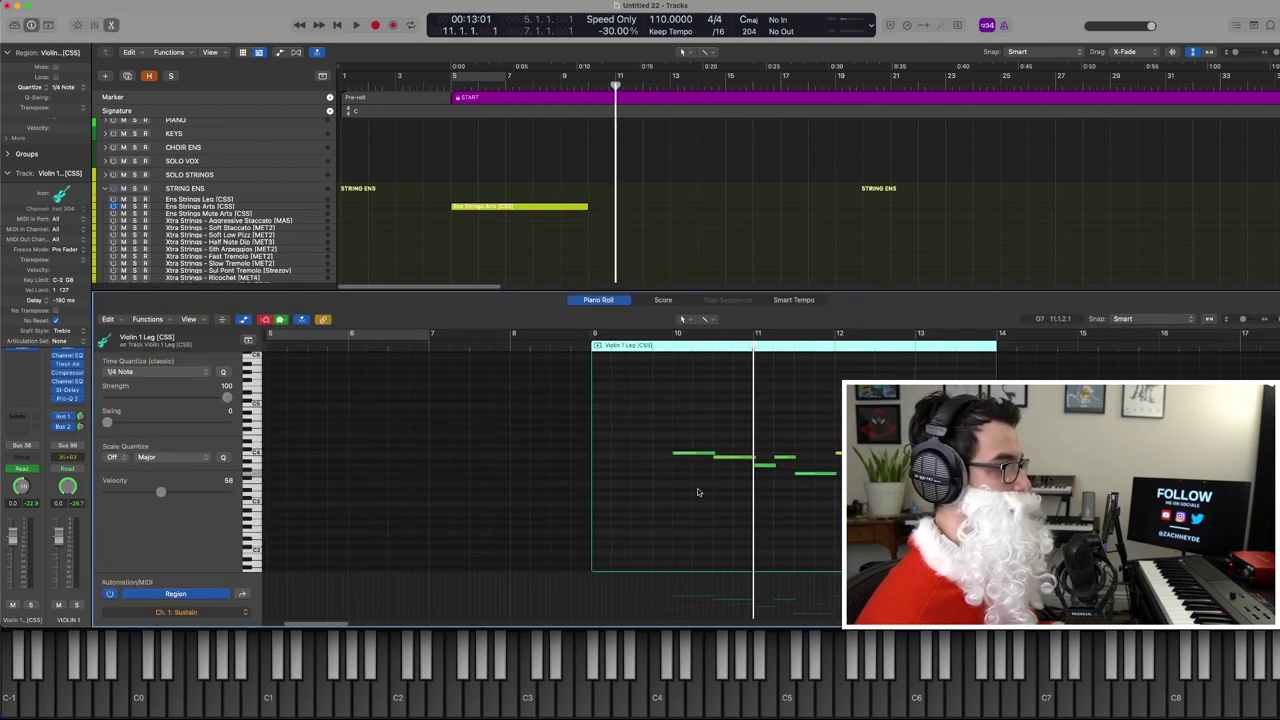
{"action": "key", "text": "p"}
{"action": "scroll", "coordinate": [631, 284], "scroll_direction": "up", "scroll_amount": 10}
{"action": "key", "text": "space"}
{"action": "left_click_drag", "start_coordinate": [617, 113], "coordinate": [597, 220]}
{"action": "key", "text": "p"}
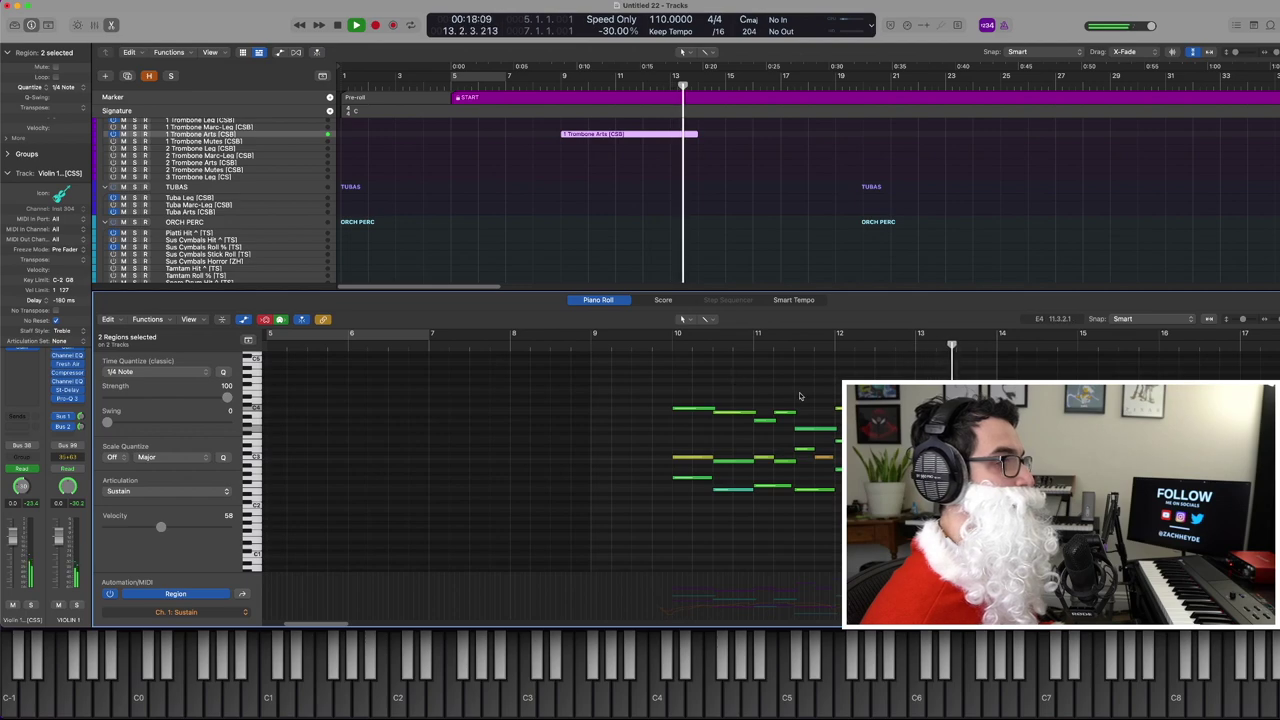
{"action": "key", "text": "space"}
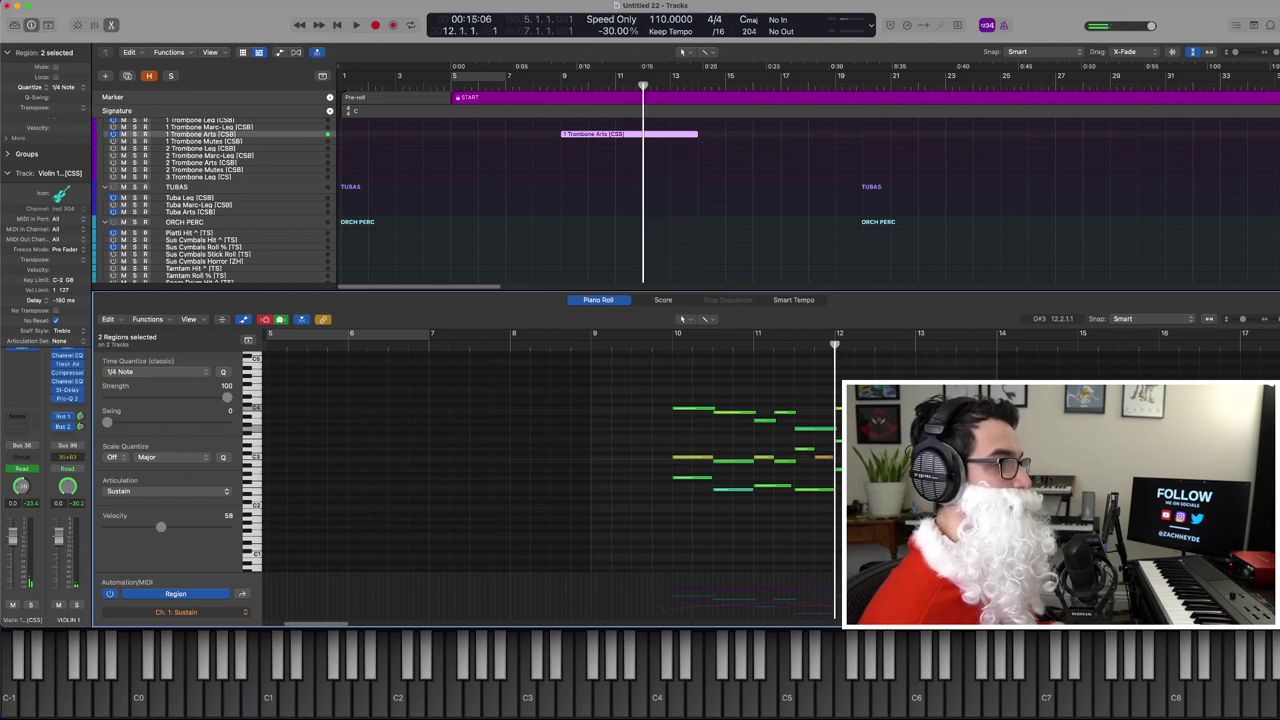
{"action": "key", "text": "space"}
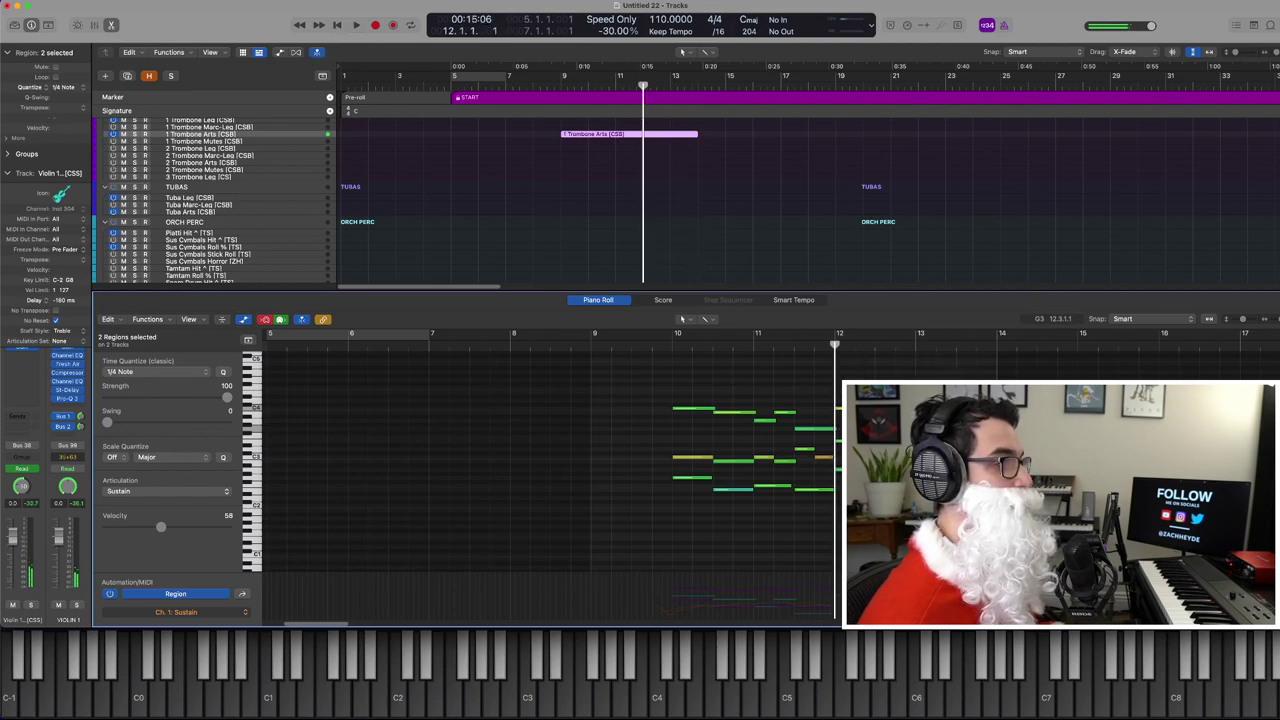
{"action": "left_click", "coordinate": [913, 408]}
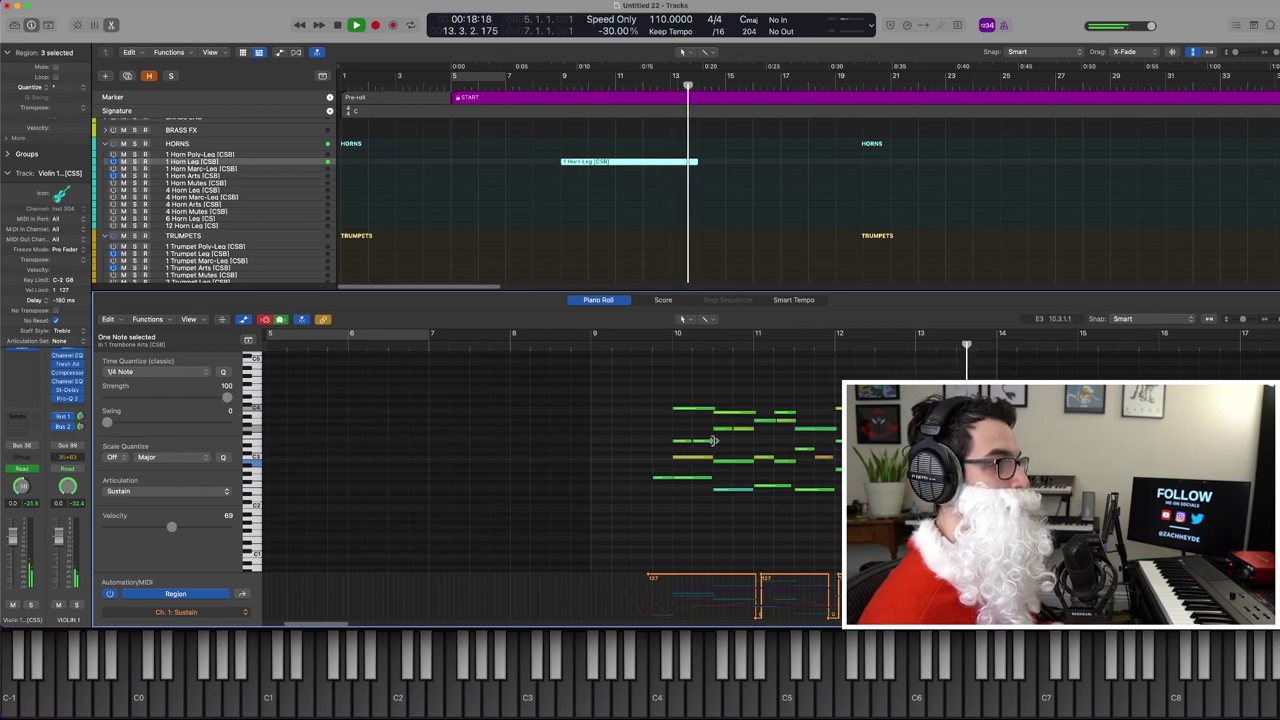
{"action": "key", "text": "space"}
{"action": "key", "text": "p"}
Capture a performance on the Tuba Leg [CSB] track from bar 9 to bar 15 and quantize it to 1/4 notes
{"action": "key", "text": "comma"}
{"action": "key", "text": "comma"}
{"action": "key", "text": "comma"}
{"action": "key", "text": "comma"}
{"action": "key", "text": "comma"}
{"action": "key", "text": "comma"}
{"action": "left_click", "coordinate": [553, 321]}
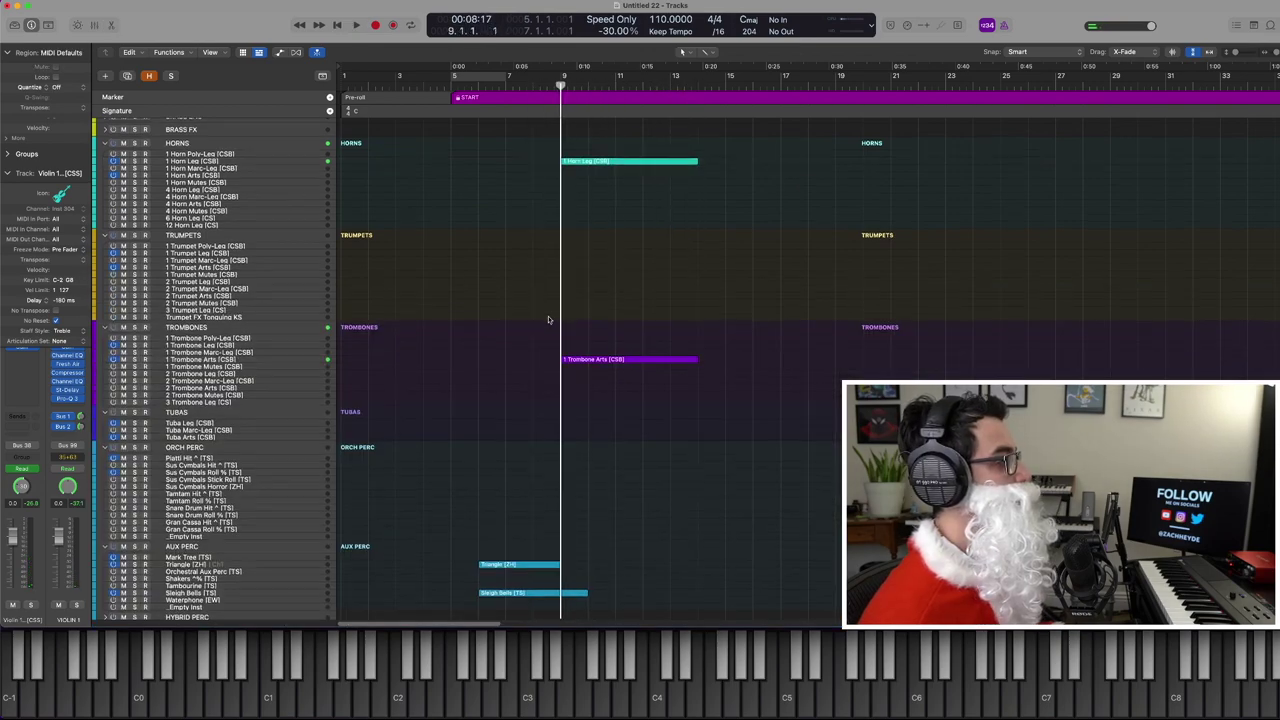
{"action": "scroll", "coordinate": [554, 327], "scroll_direction": "down", "scroll_amount": 15}
{"action": "key", "text": "comma"}
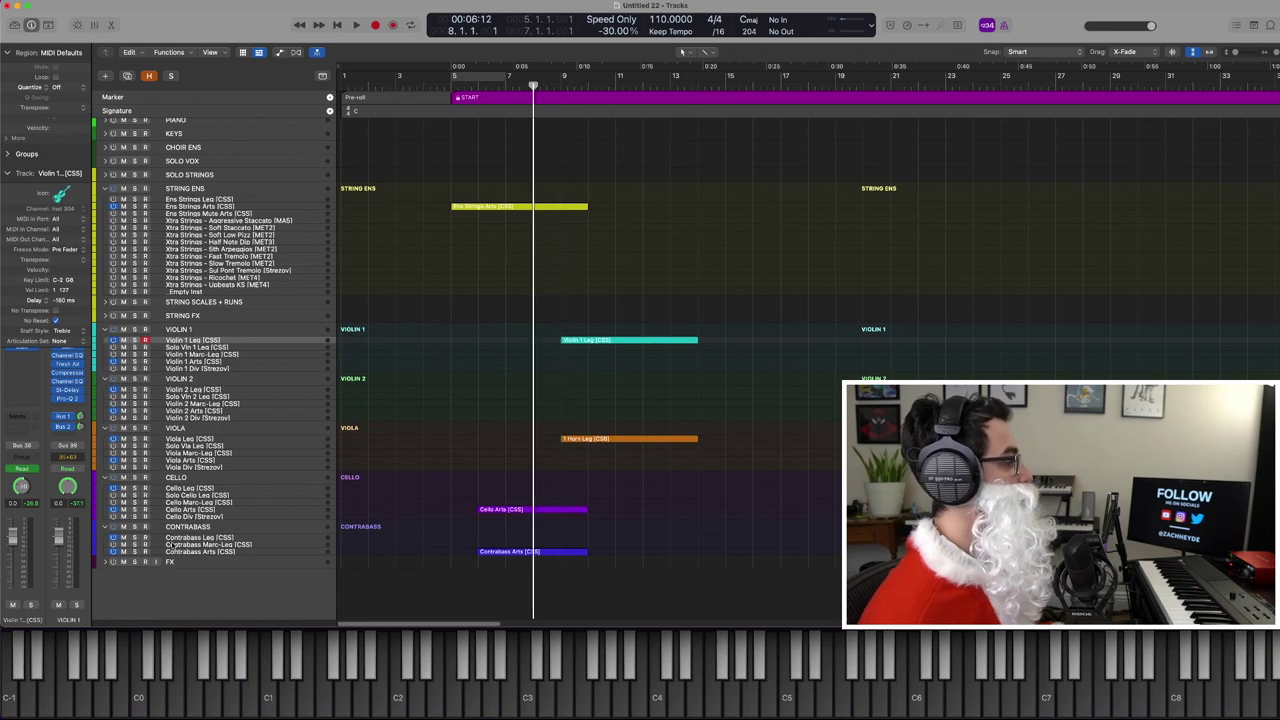
{"action": "scroll", "coordinate": [200, 551], "scroll_direction": "up", "scroll_amount": 5}
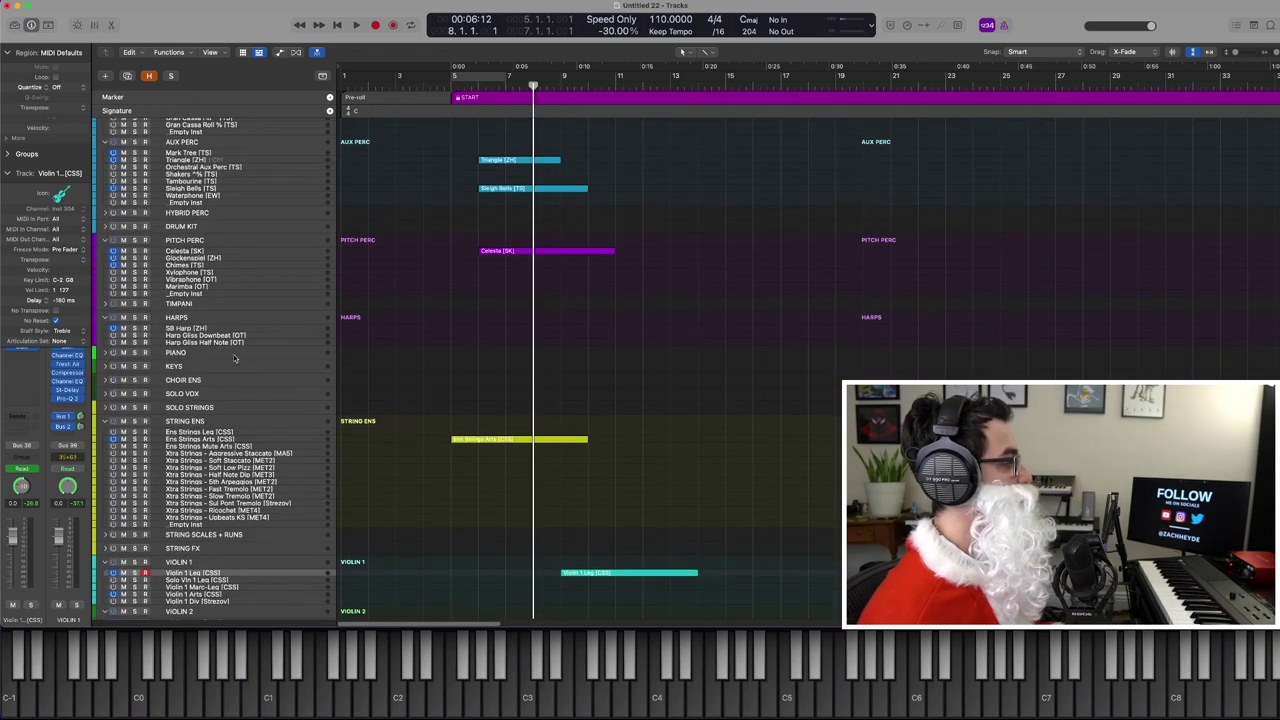
{"action": "scroll", "coordinate": [215, 304], "scroll_direction": "up", "scroll_amount": 8}
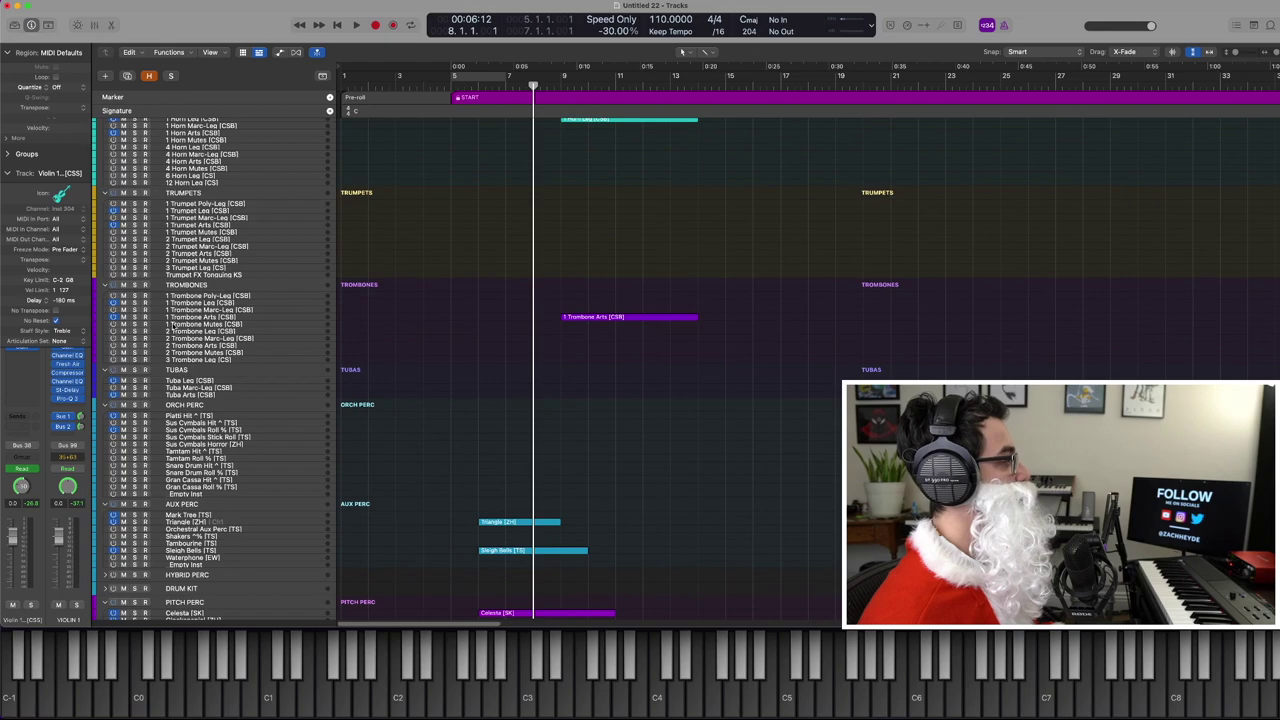
{"action": "left_click", "coordinate": [197, 383]}
{"action": "key", "text": "space"}
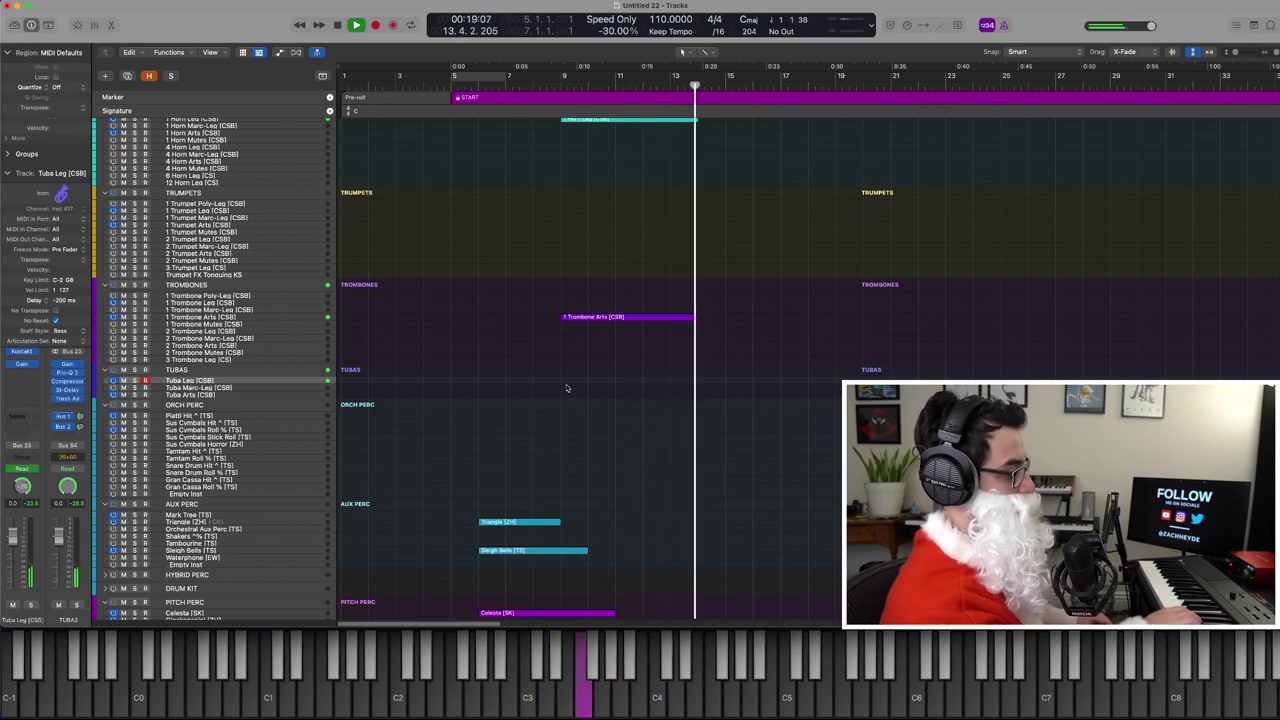
{"action": "key", "text": "p"}
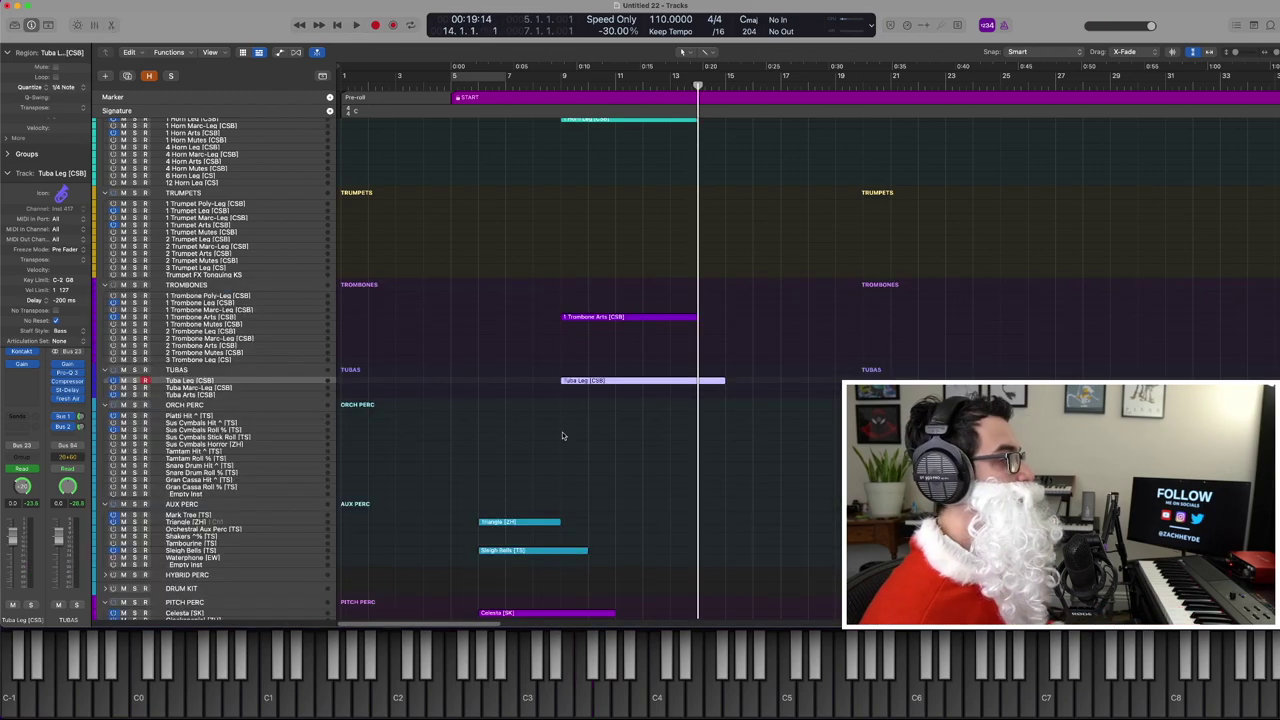
Solo the trombone and tuba regions and raise the trombone's lower notes in bars 10 and 11 above the tuba line
{"action": "key", "text": "comma"}
{"action": "key", "text": "comma"}
{"action": "key", "text": "comma"}
{"action": "left_click", "coordinate": [592, 317], "text": "shift"}
{"action": "key", "text": "p"}
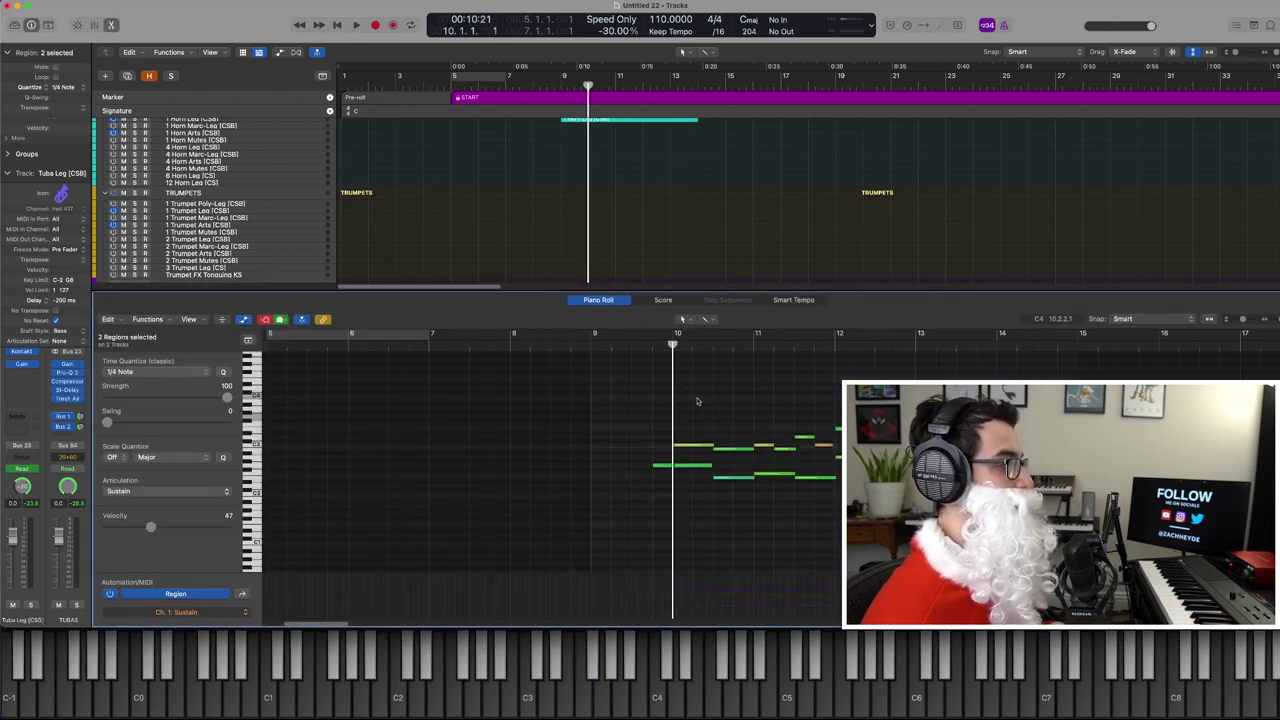
{"action": "key", "text": "p"}
{"action": "key", "text": "ctrl+s"}
{"action": "key", "text": "space"}
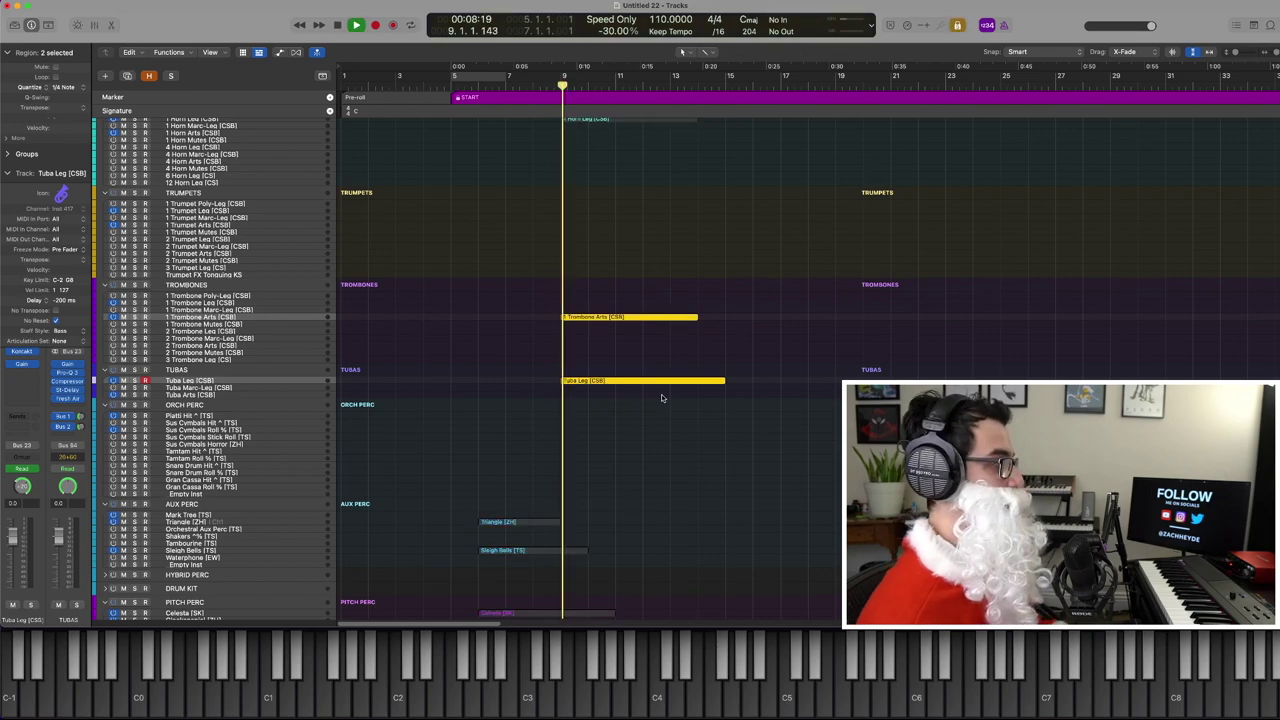
{"action": "key", "text": "p"}
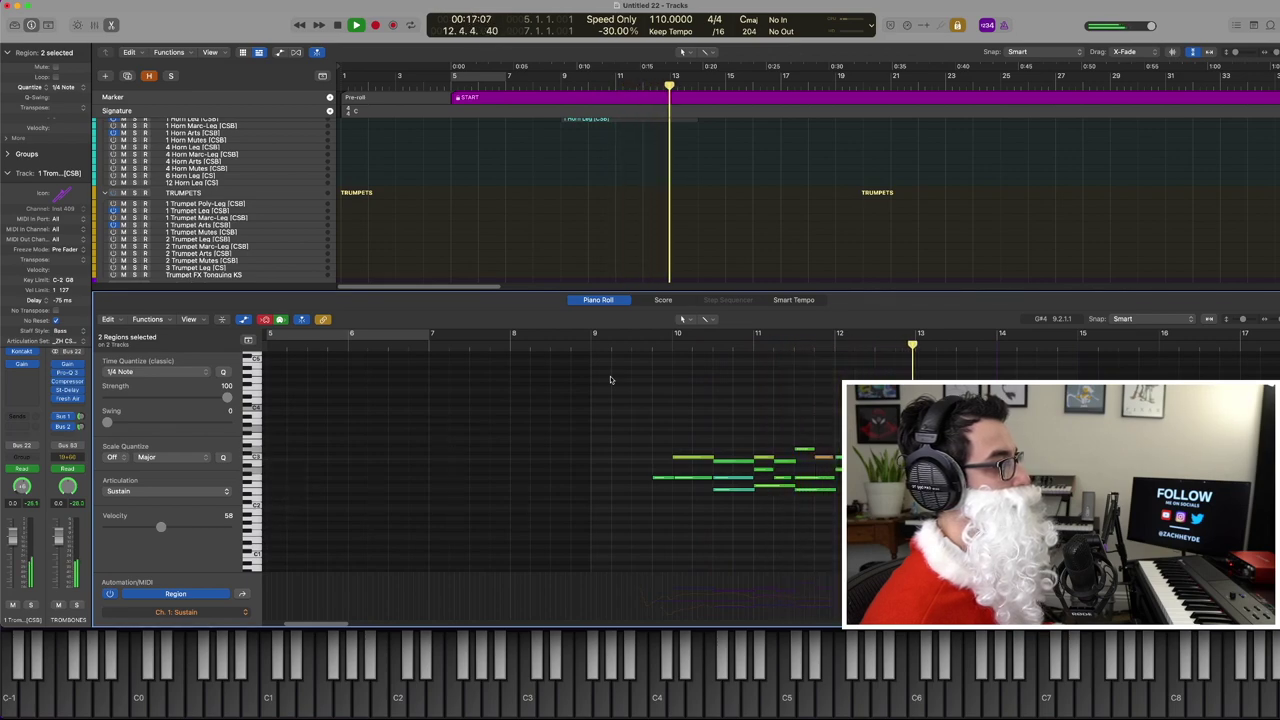
{"action": "key", "text": "p"}
{"action": "key", "text": "space"}
Add the Violin 1 Leg [CSS] region to the soloed trombone and tuba and audition them from bar 9 in the Piano Roll
{"action": "key", "text": "comma"}
{"action": "key", "text": "comma"}
{"action": "key", "text": "comma"}
{"action": "key", "text": "comma"}
{"action": "key", "text": "comma"}
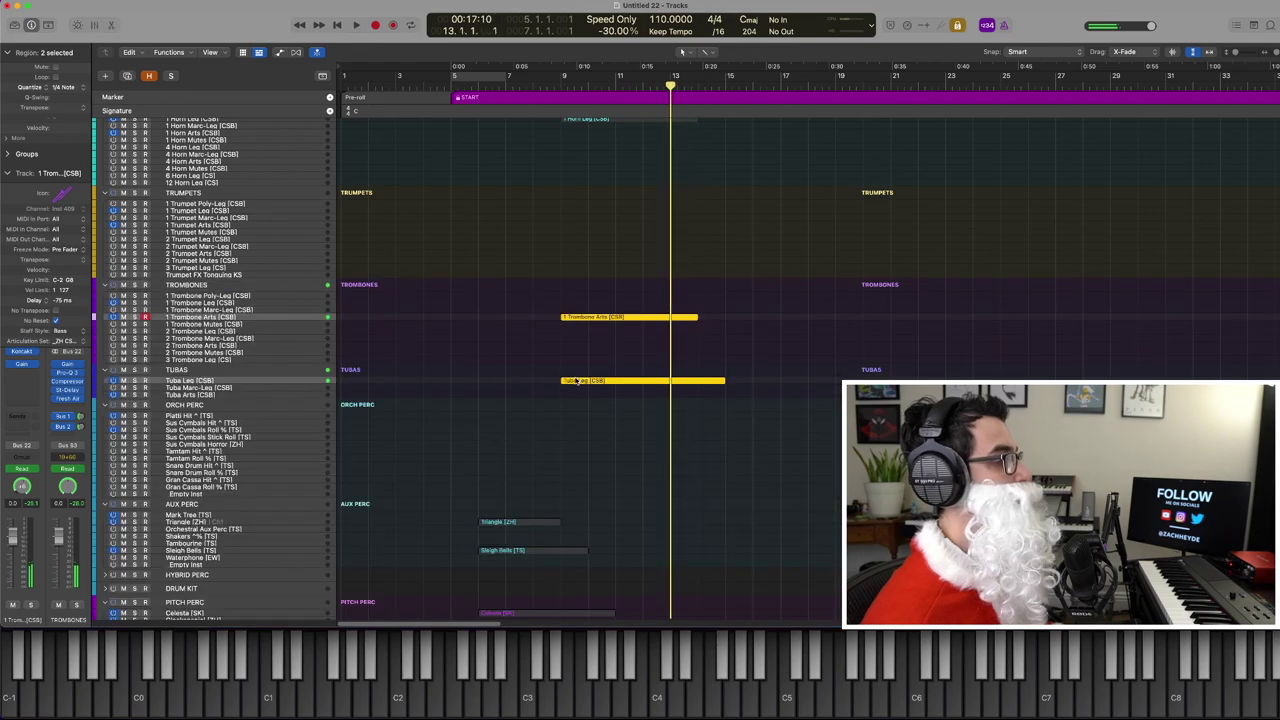
{"action": "scroll", "coordinate": [609, 454], "scroll_direction": "down", "scroll_amount": 8}
{"action": "left_click", "coordinate": [632, 522], "text": "shift"}
{"action": "scroll", "coordinate": [620, 450], "scroll_direction": "up", "scroll_amount": 8}
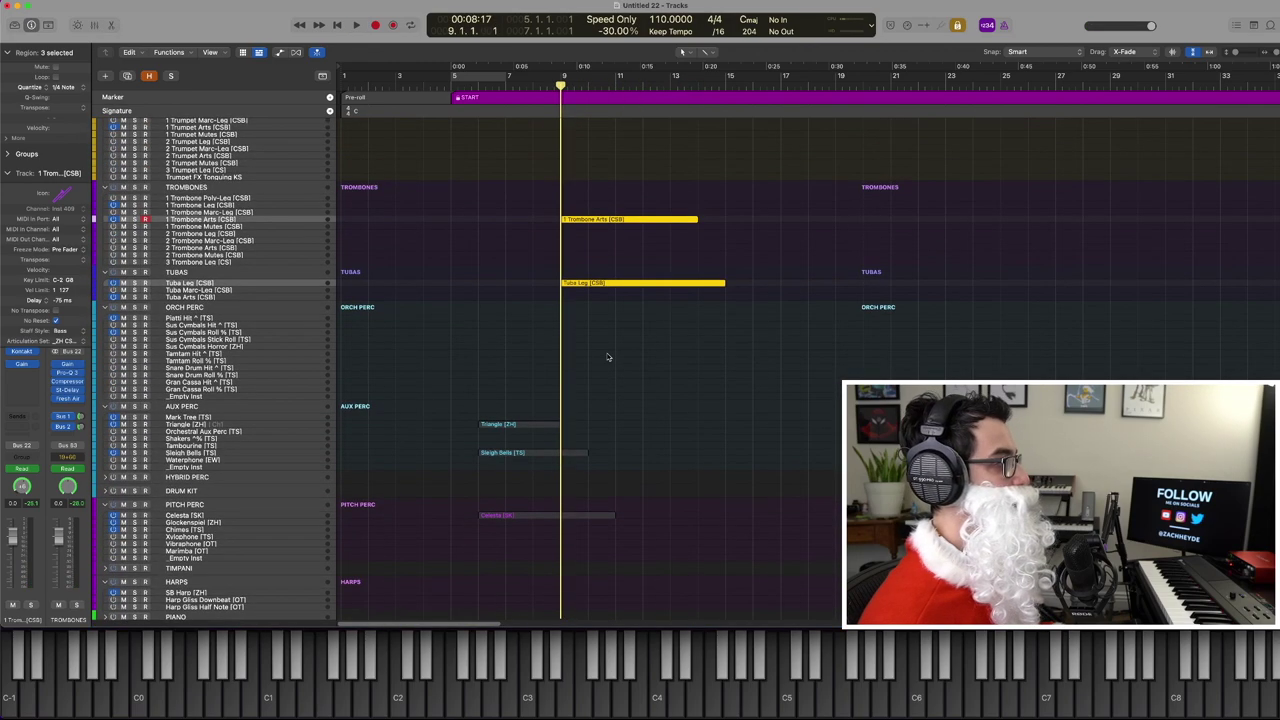
{"action": "key", "text": "space"}
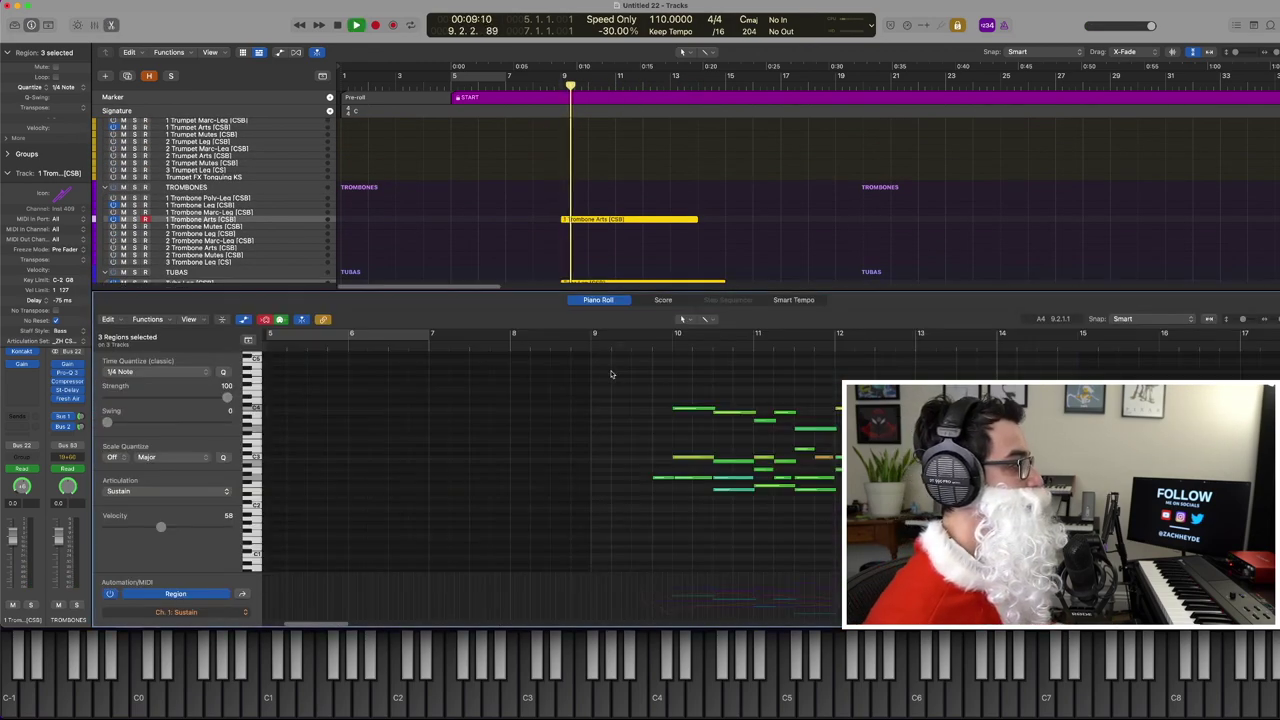
{"action": "key", "text": "e"}
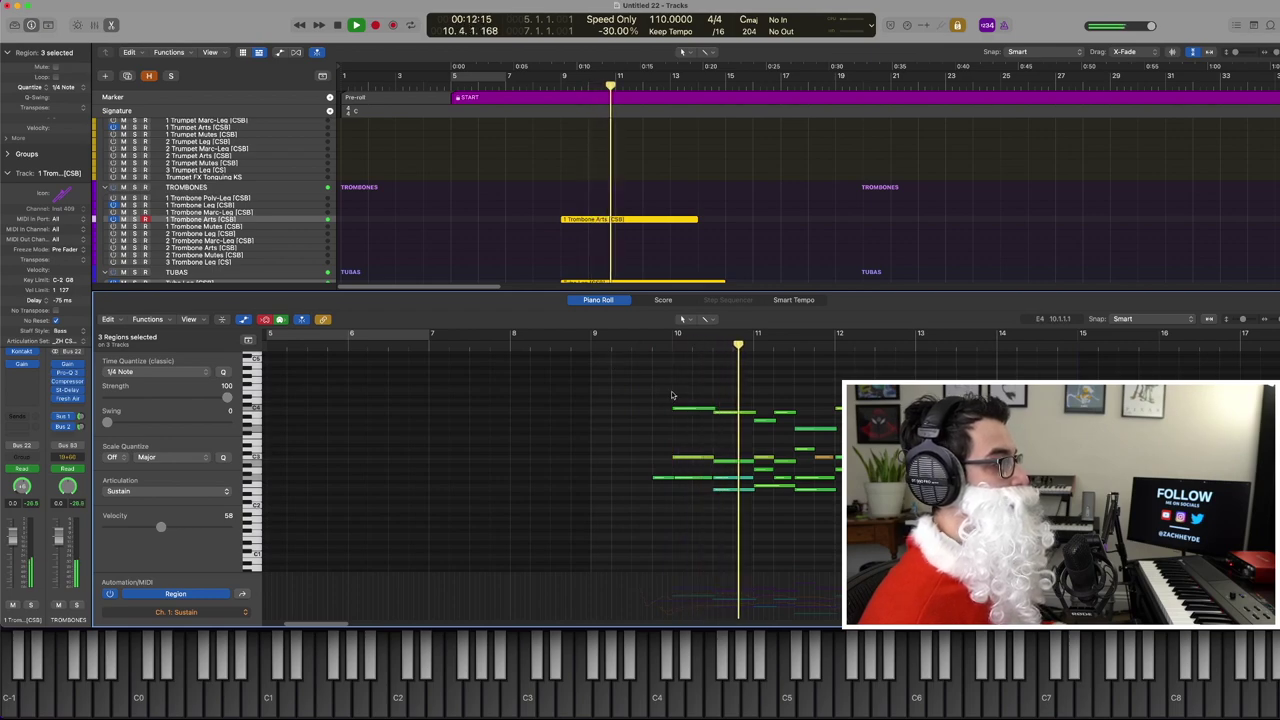
Lower the first two Violin 1 notes from bar 10 to E3 and G3, check them in playback and turn off solo
{"action": "key", "text": "space"}
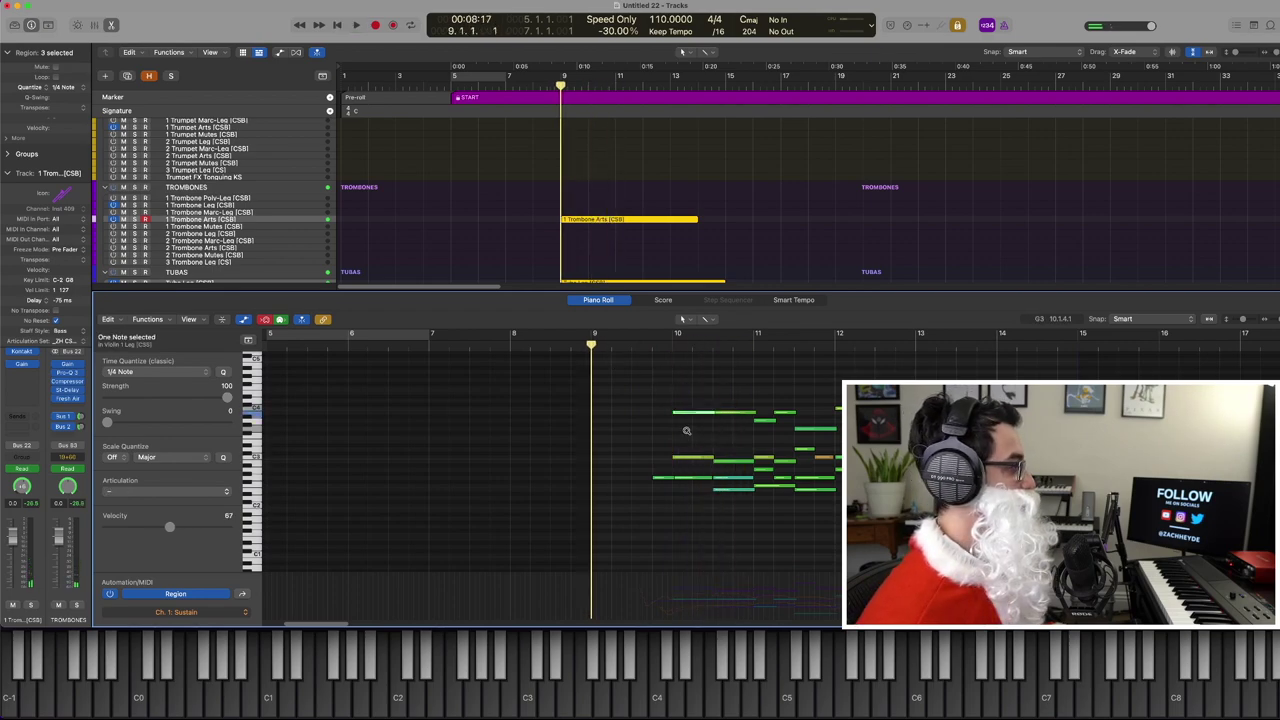
{"action": "left_click", "coordinate": [732, 415]}
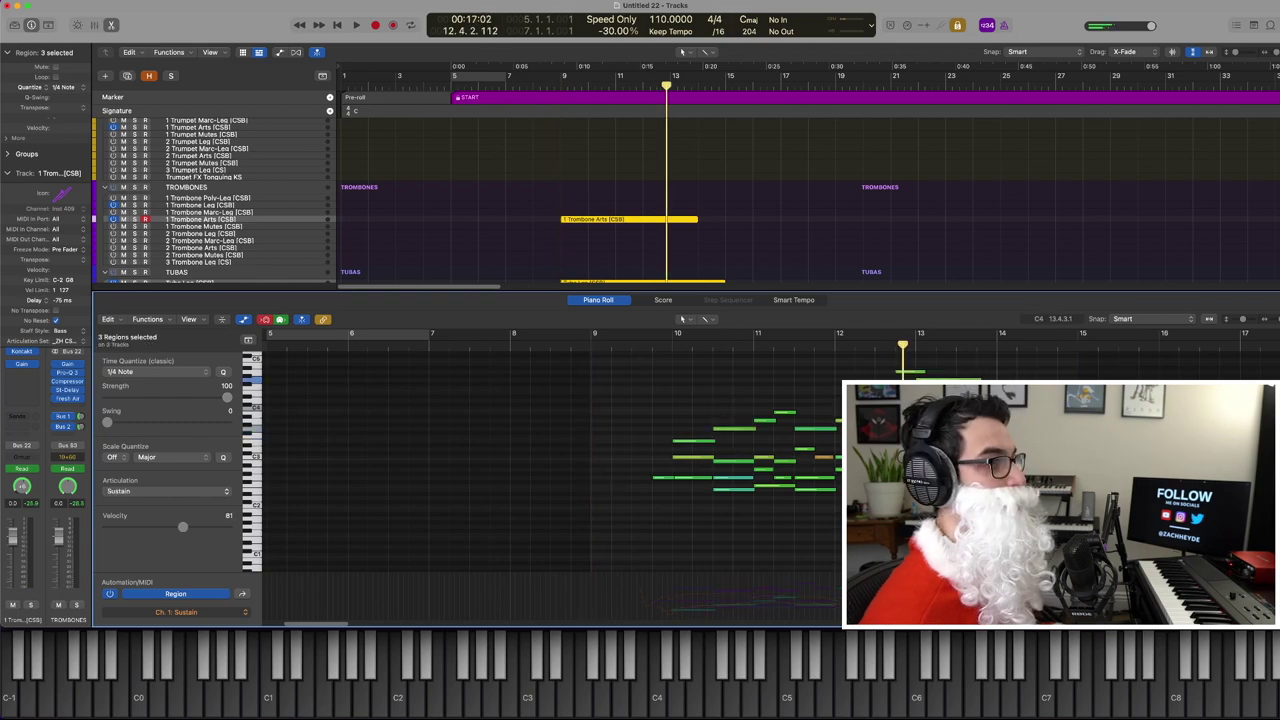
{"action": "key", "text": "comma"}
{"action": "key", "text": "space"}
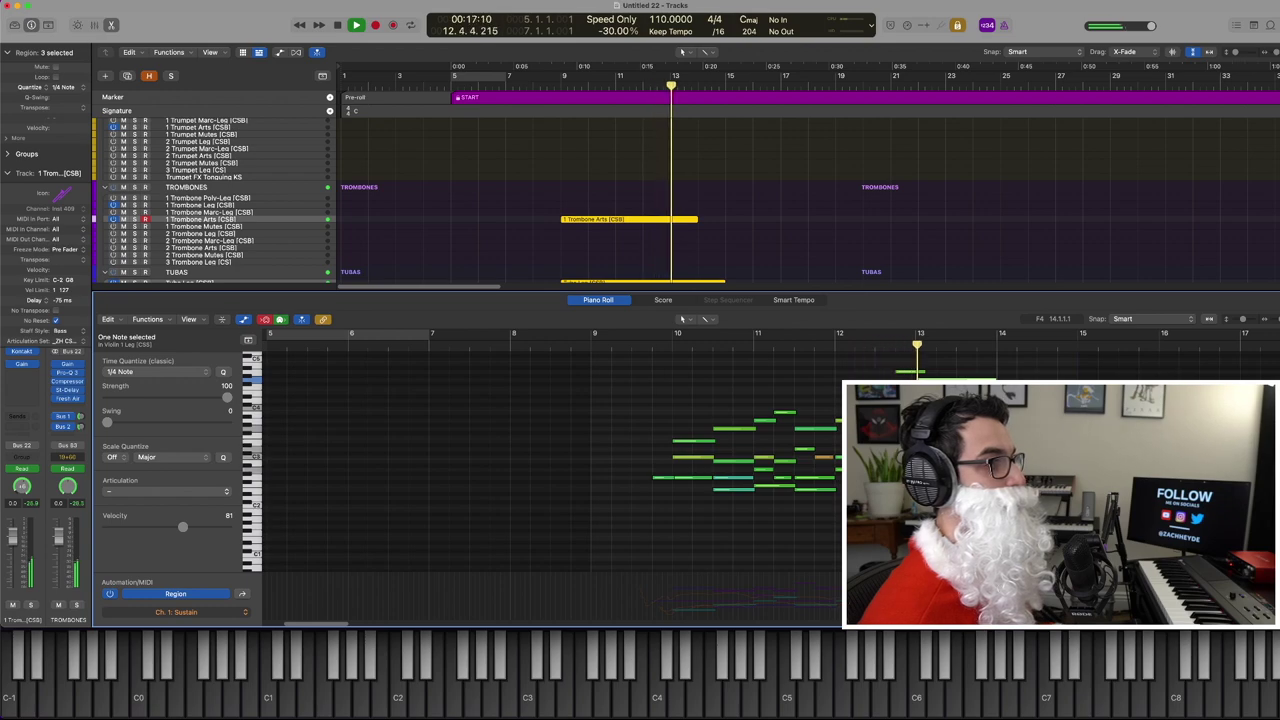
{"action": "key", "text": "p"}
{"action": "key", "text": "space"}
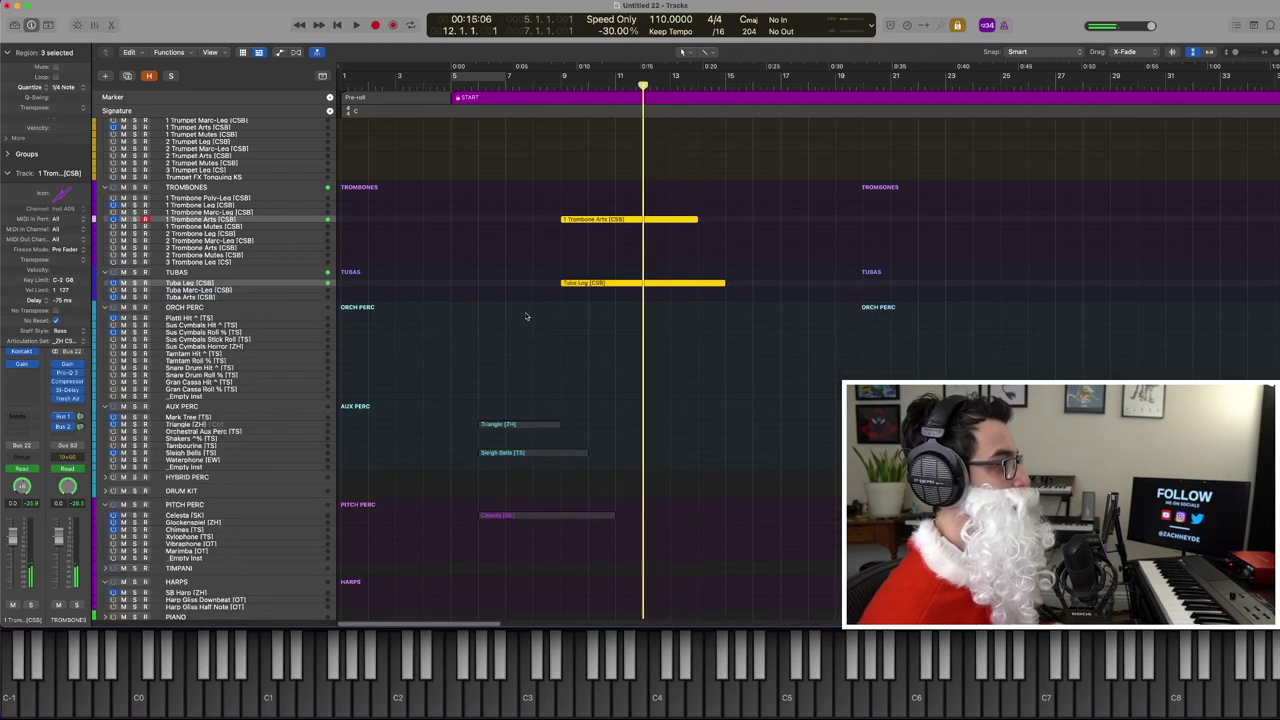
{"action": "key", "text": "Return"}
{"action": "left_click", "coordinate": [528, 315]}
Capture a performance on the SB Harp [ZH] track from bar 9 to bar 14 and add a second SB Harp track
{"action": "scroll", "coordinate": [242, 257], "scroll_direction": "down", "scroll_amount": 5}
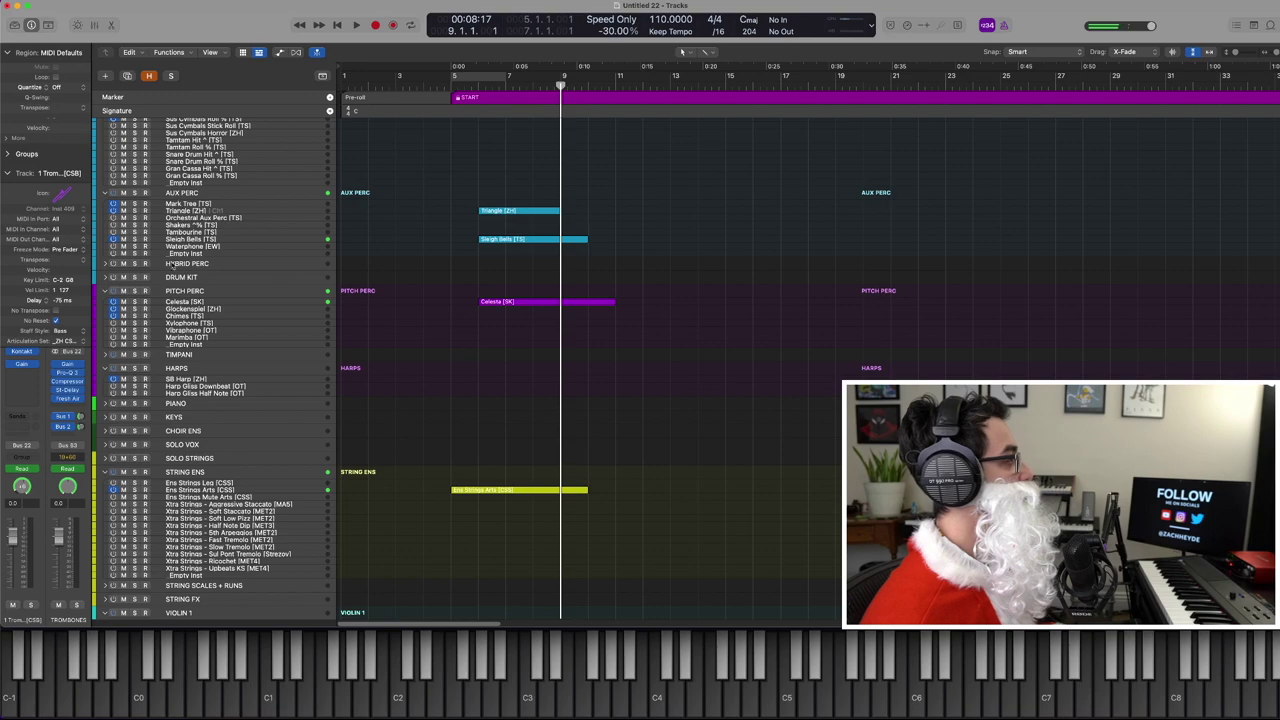
{"action": "left_click", "coordinate": [559, 385]}
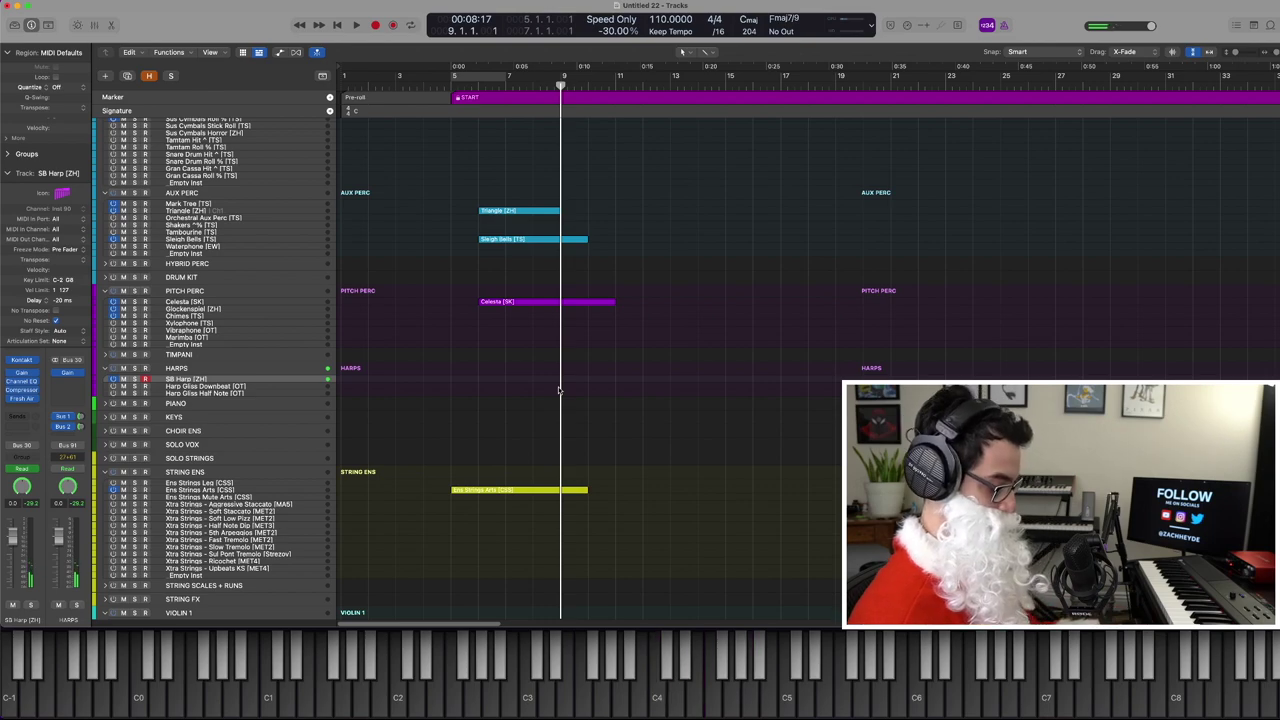
{"action": "key", "text": "space"}
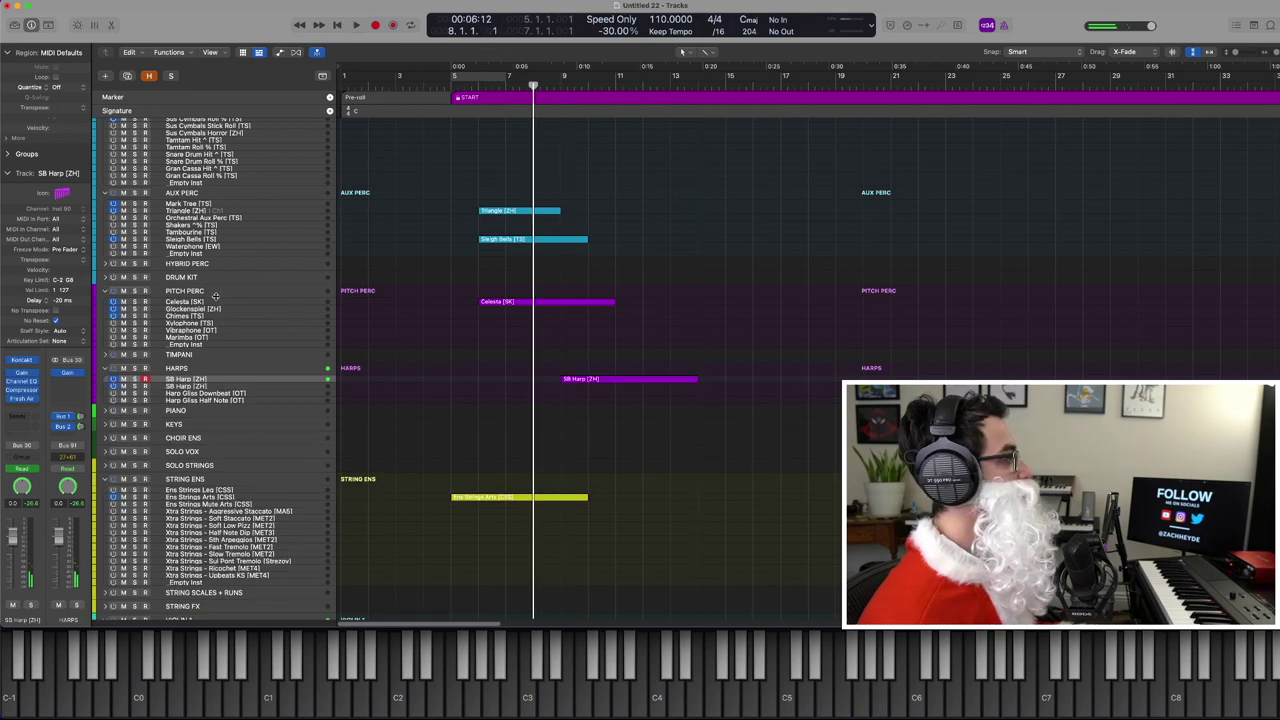
Capture a performance on the Glockenspiel [ZH] track from bar 12 to bar 14
{"action": "left_click", "coordinate": [221, 310]}
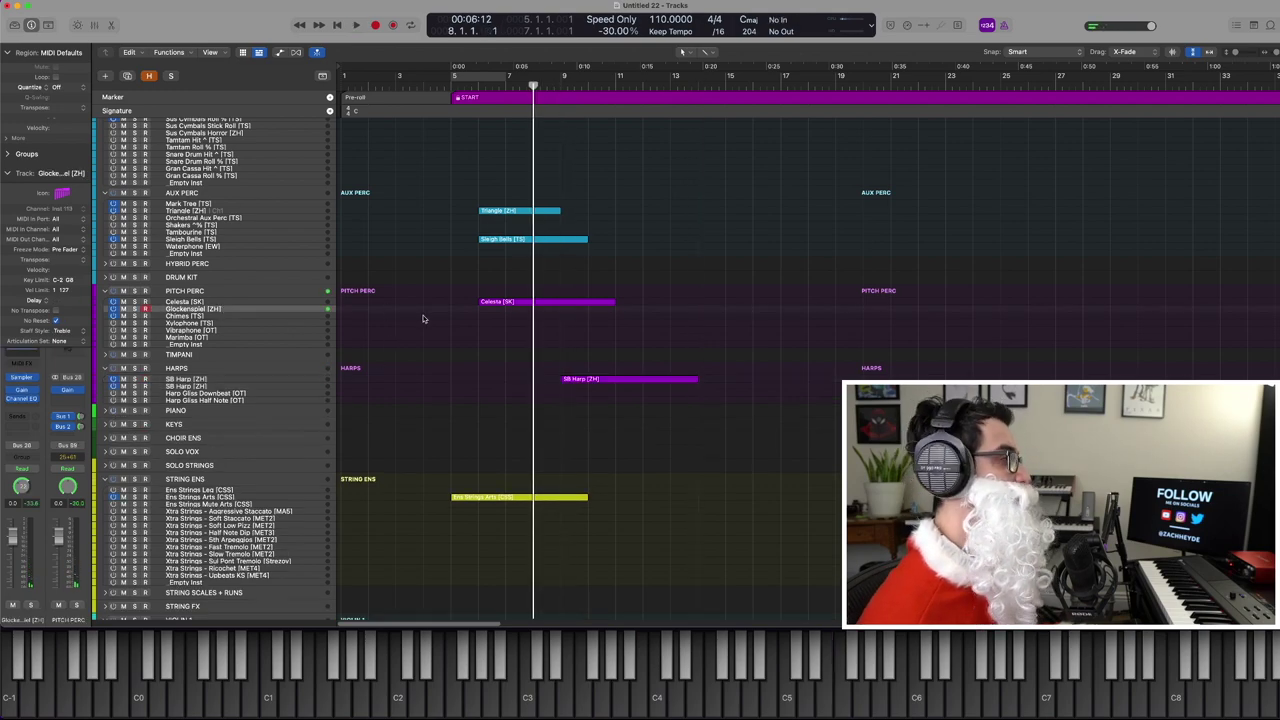
{"action": "key", "text": "space"}
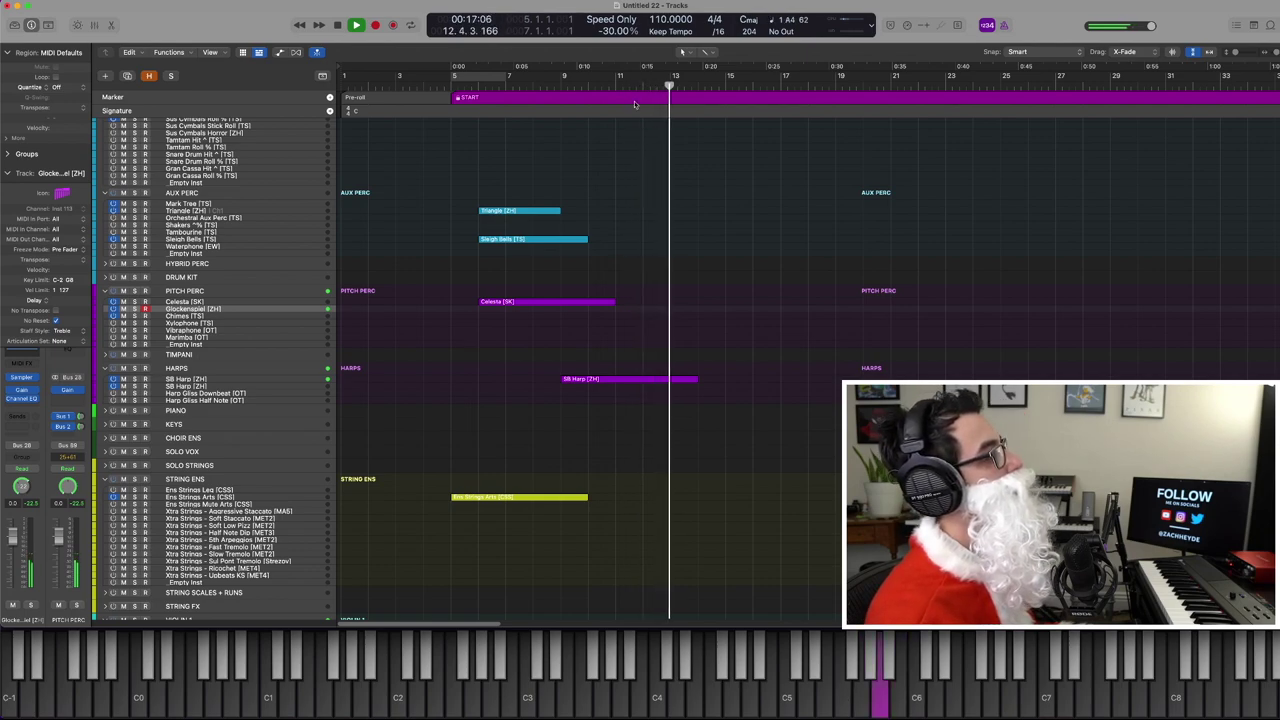
{"action": "key", "text": "space"}
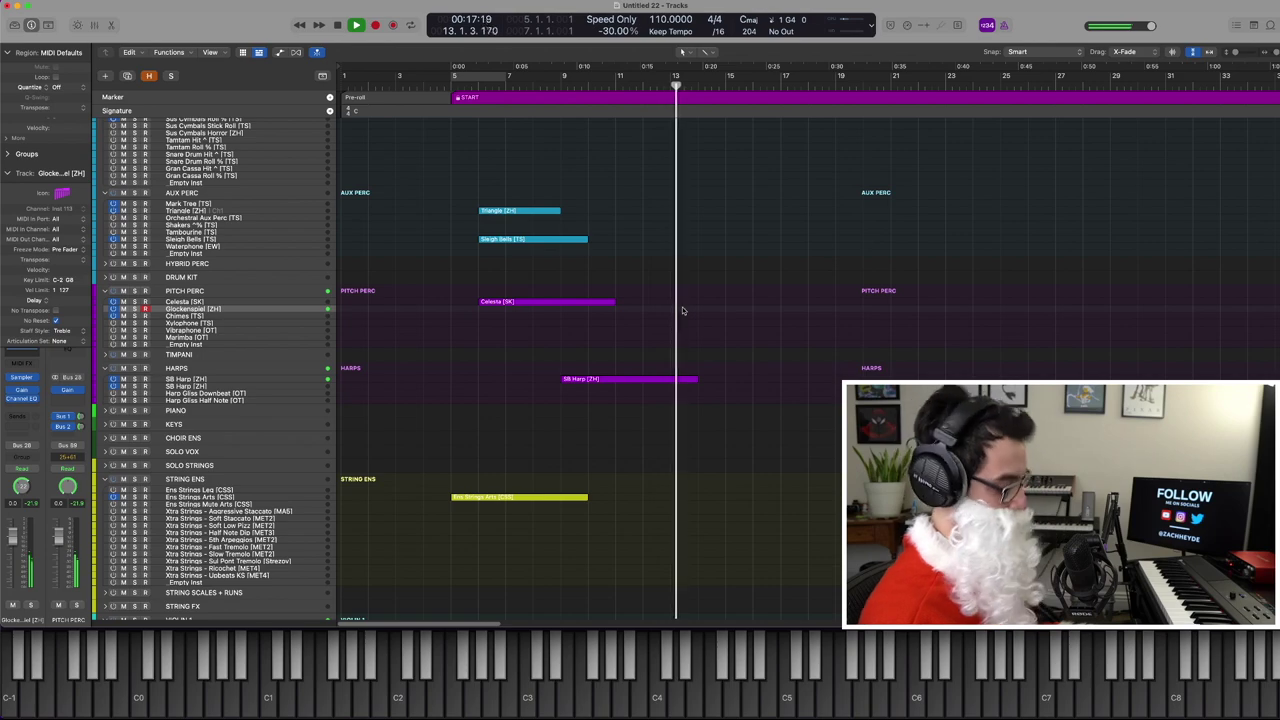
{"action": "key", "text": "space"}
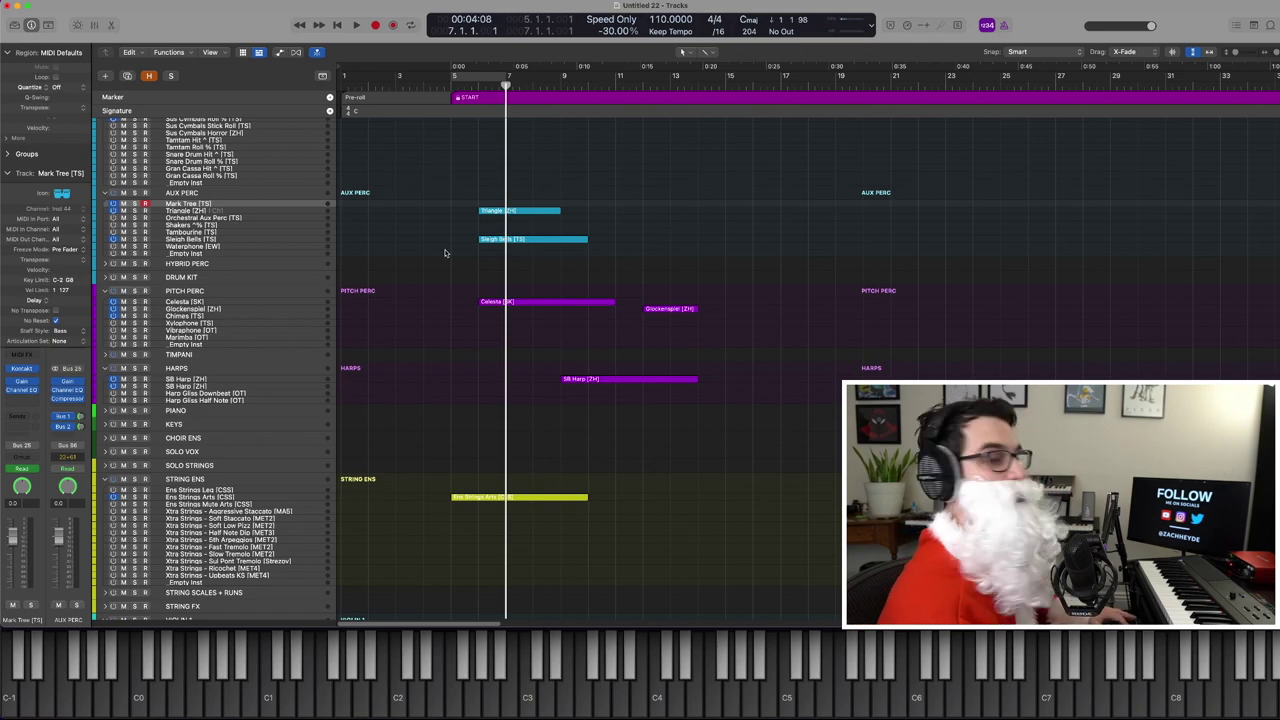
Capture a performance on the Mark Tree [TS] track from bar 8 to bar 13
{"action": "key", "text": "space"}
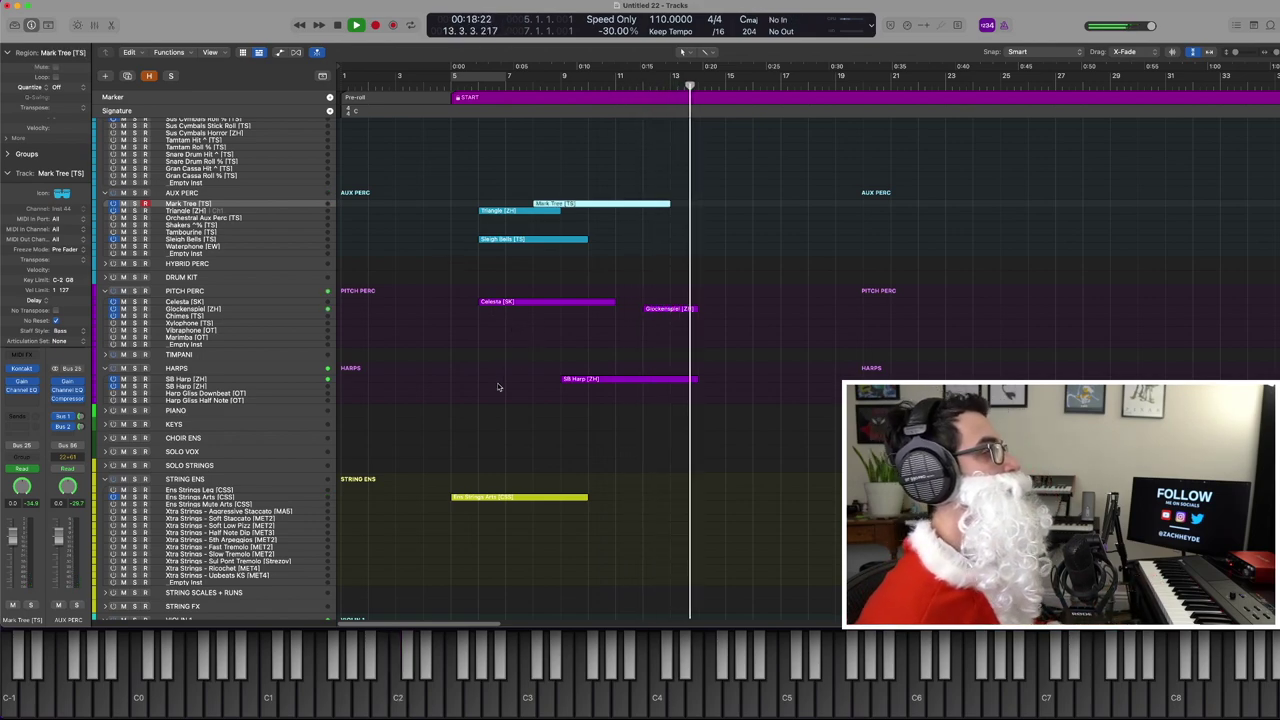
{"action": "key", "text": "space"}
Copy the Tuba Leg [CSB] region at bar 9 onto the Contrabass Leg [CSS] track
{"action": "scroll", "coordinate": [529, 411], "scroll_direction": "up", "scroll_amount": 2}
{"action": "scroll", "coordinate": [471, 332], "scroll_direction": "up", "scroll_amount": 5}
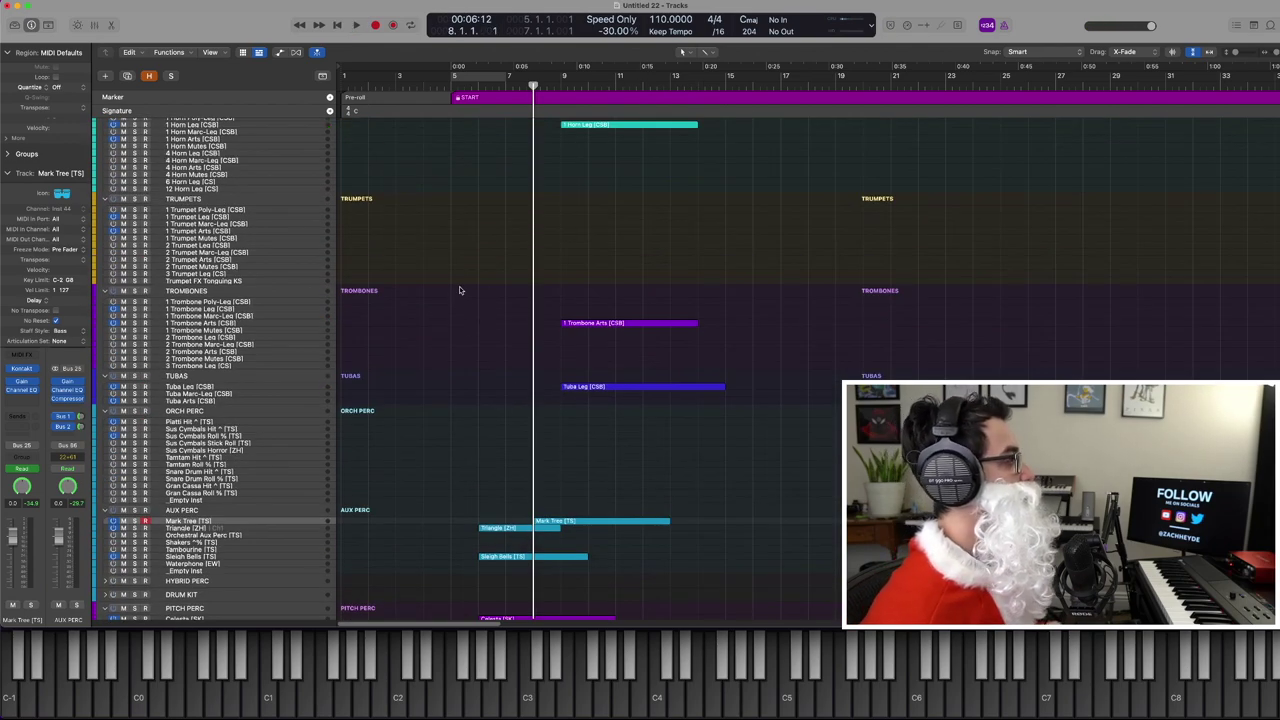
{"action": "scroll", "coordinate": [463, 288], "scroll_direction": "down", "scroll_amount": 10}
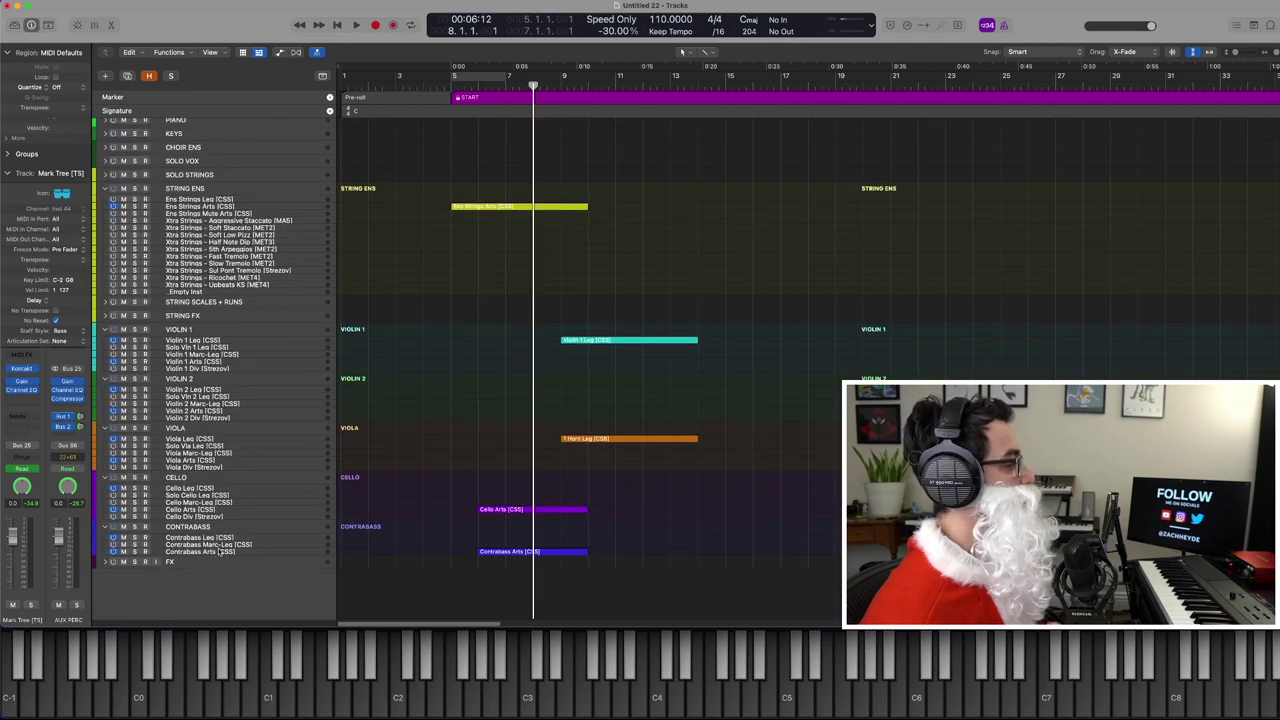
{"action": "left_click", "coordinate": [222, 538]}
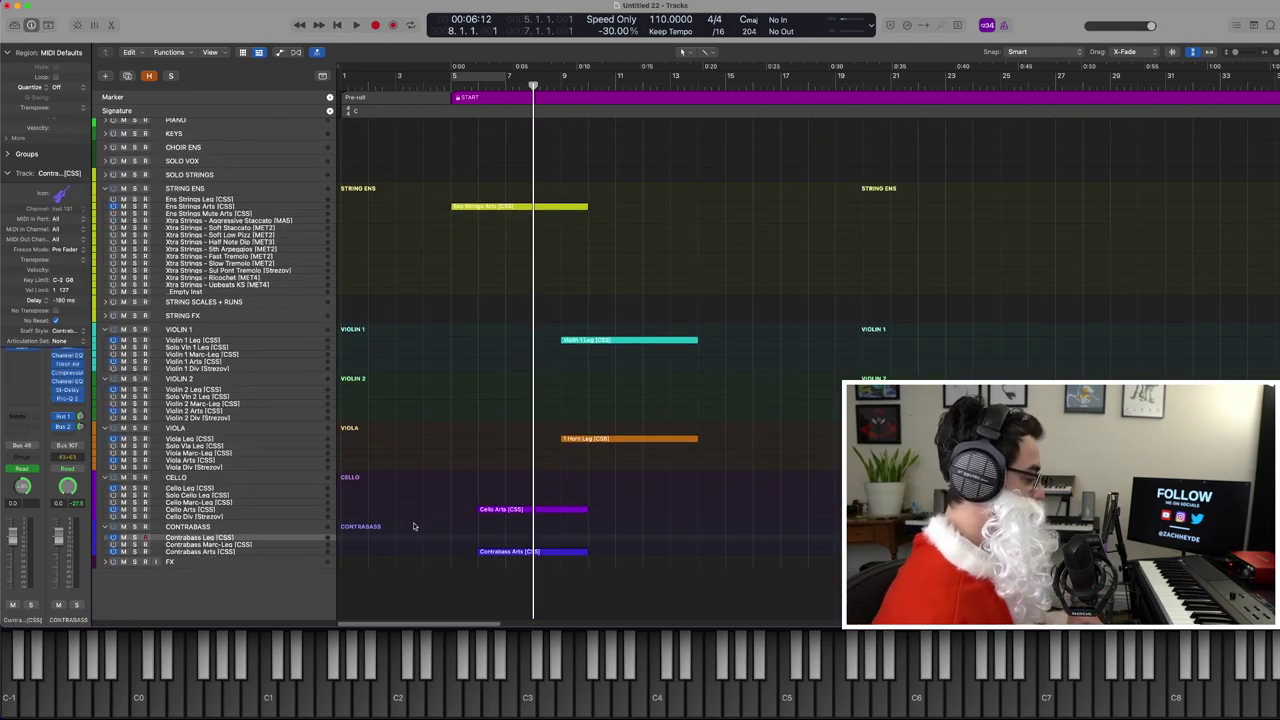
{"action": "scroll", "coordinate": [548, 207], "scroll_direction": "up", "scroll_amount": 5}
{"action": "scroll", "coordinate": [590, 280], "scroll_direction": "up", "scroll_amount": 4}
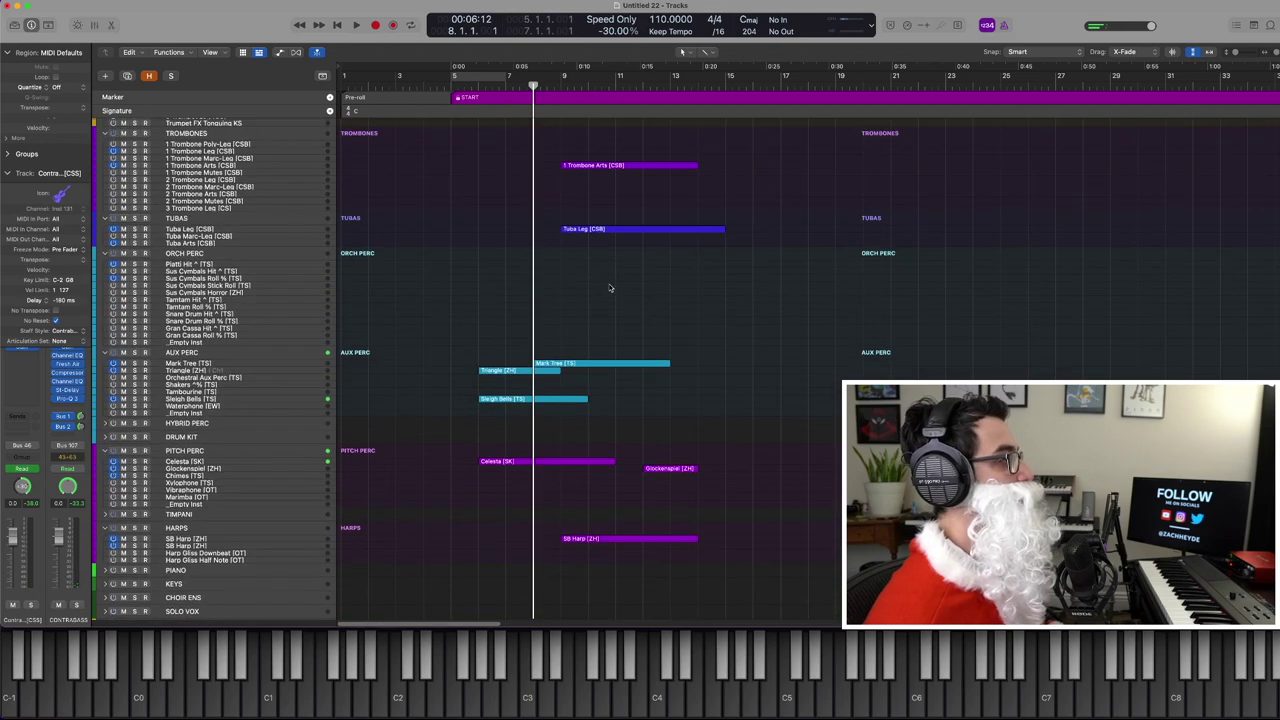
{"action": "scroll", "coordinate": [351, 453], "scroll_direction": "down", "scroll_amount": 5}
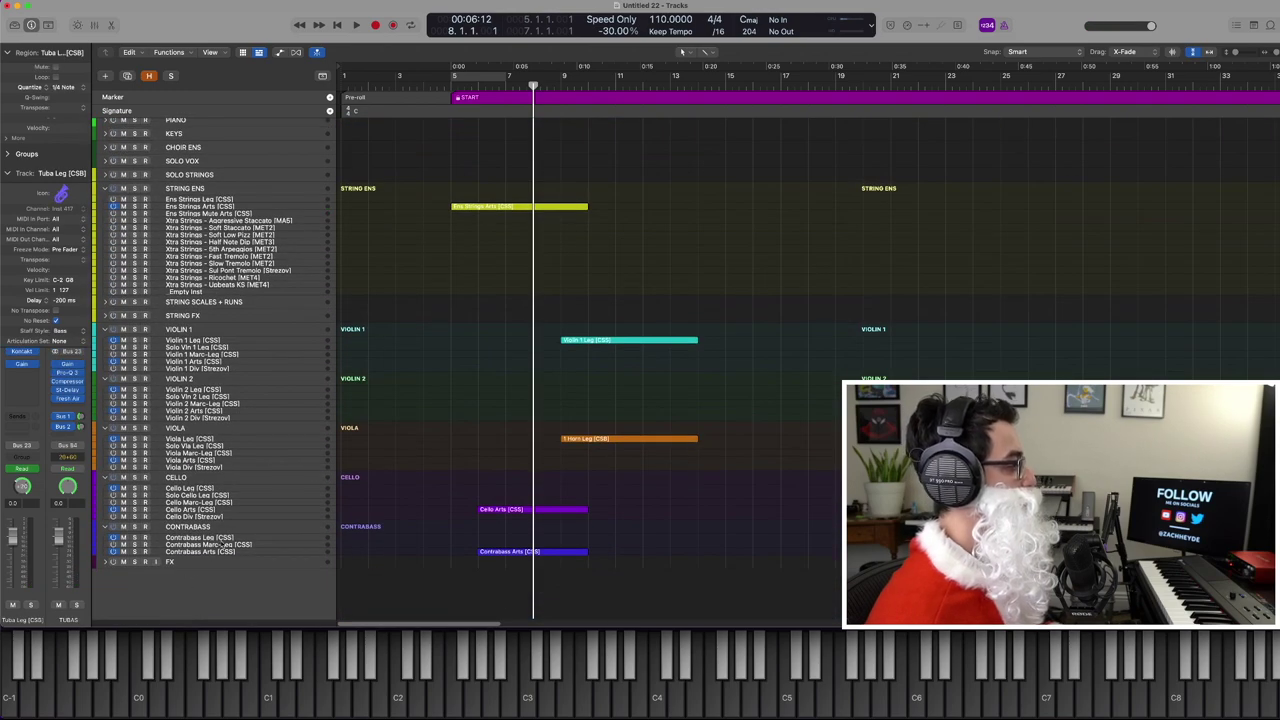
{"action": "left_click", "coordinate": [228, 538]}
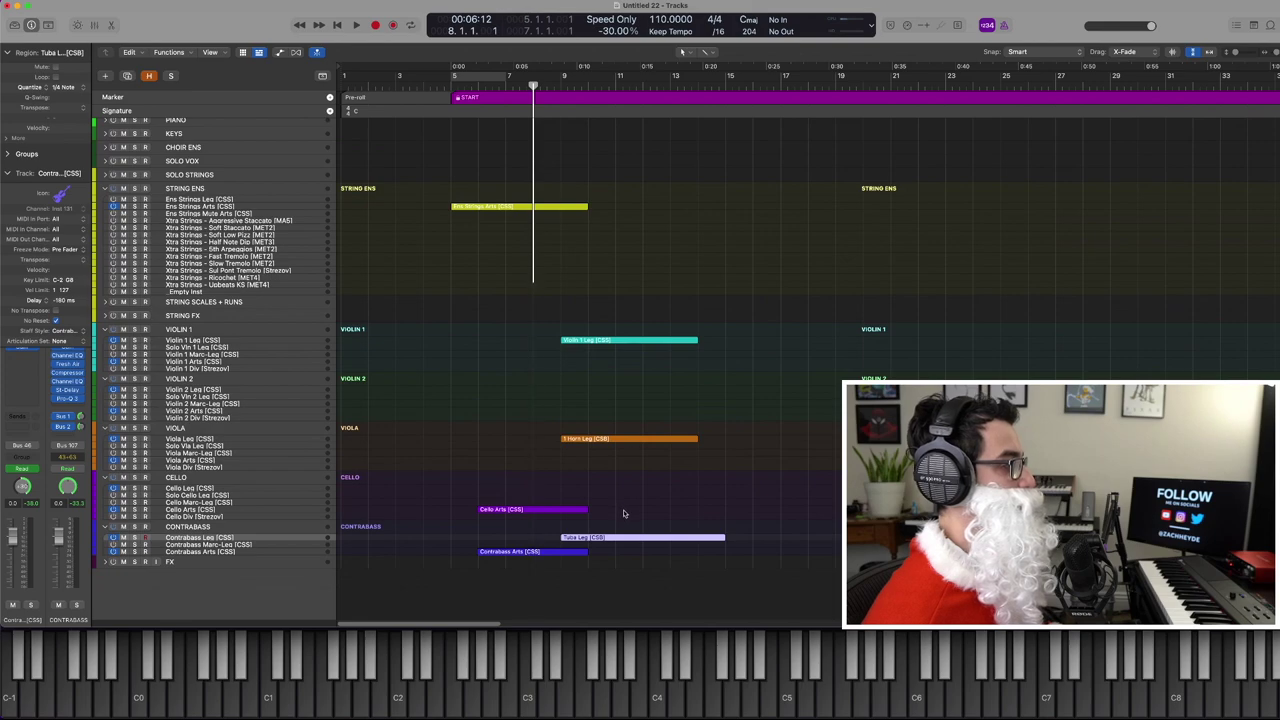
Inspect the notes of the copied contrabass region and play it back with the other strings
{"action": "key", "text": "e"}
{"action": "key", "text": "space"}
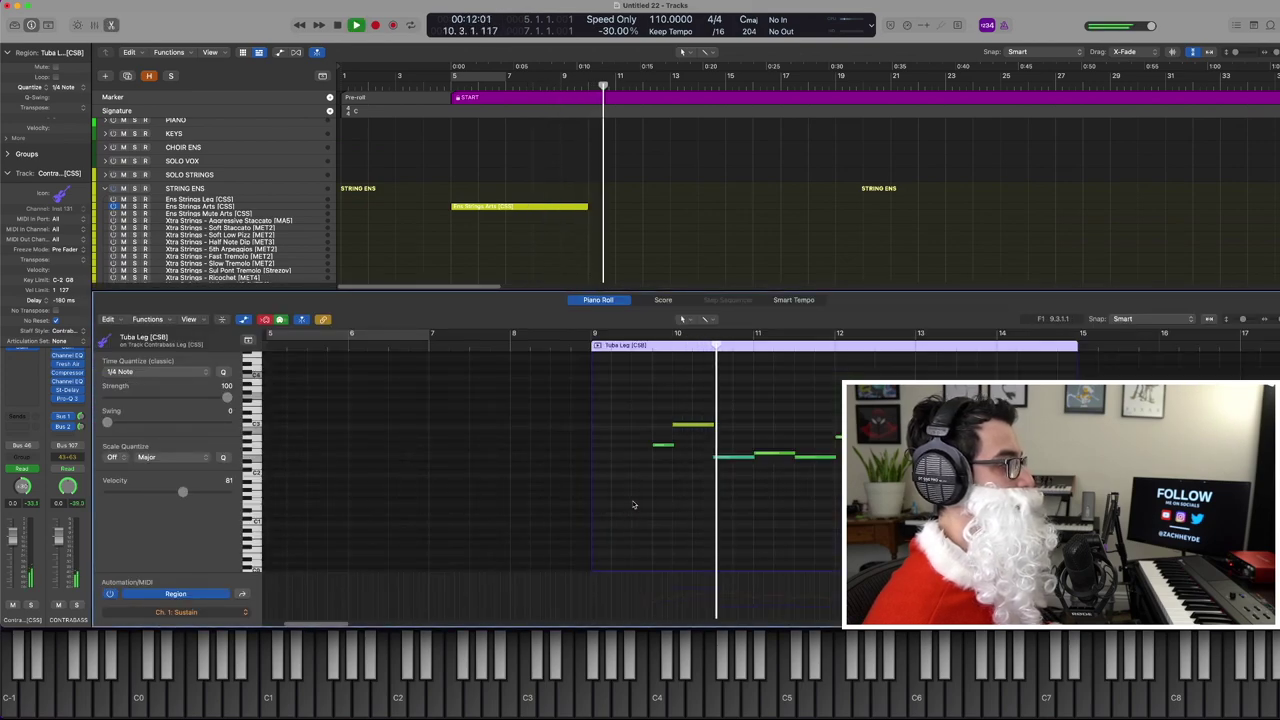
{"action": "key", "text": "e"}
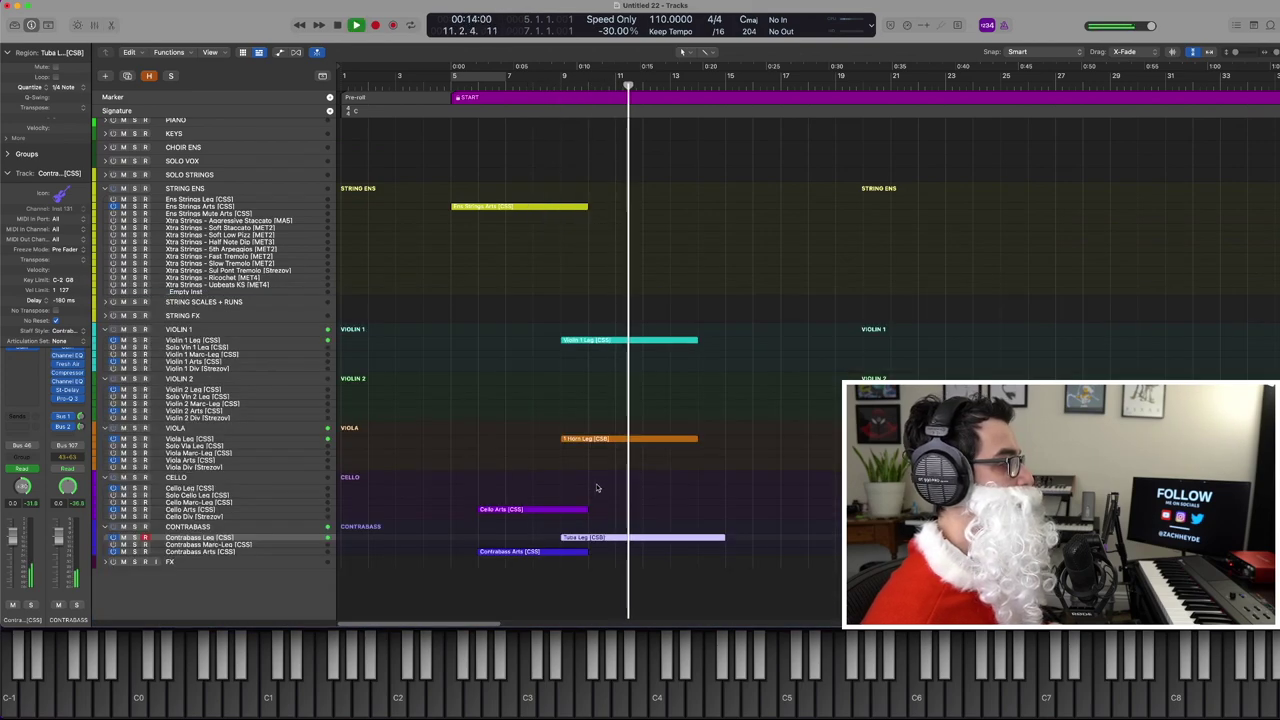
{"action": "key", "text": "space"}
{"action": "key", "text": "comma"}
{"action": "key", "text": "comma"}
{"action": "key", "text": "comma"}
{"action": "key", "text": "comma"}
Capture a performance on the Cello Marc-Leg [CSS] track from bar 9 to bar 15
{"action": "left_click", "coordinate": [224, 487]}
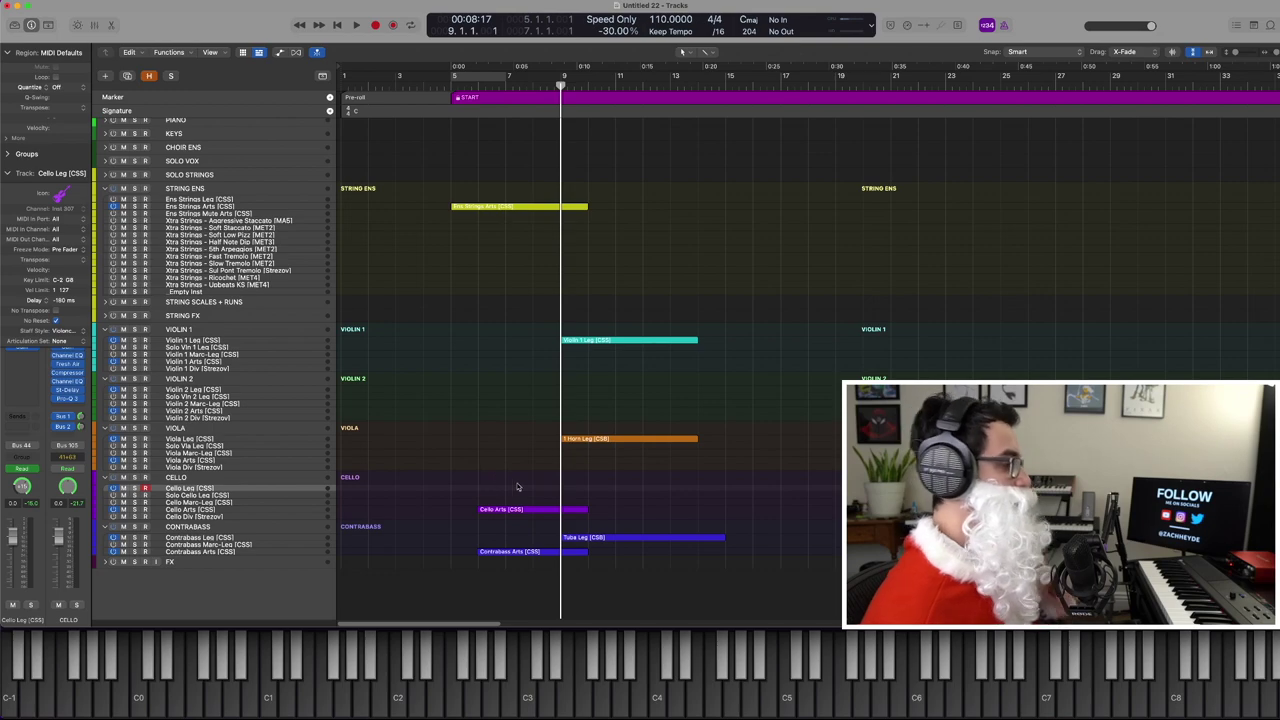
{"action": "left_click", "coordinate": [224, 503]}
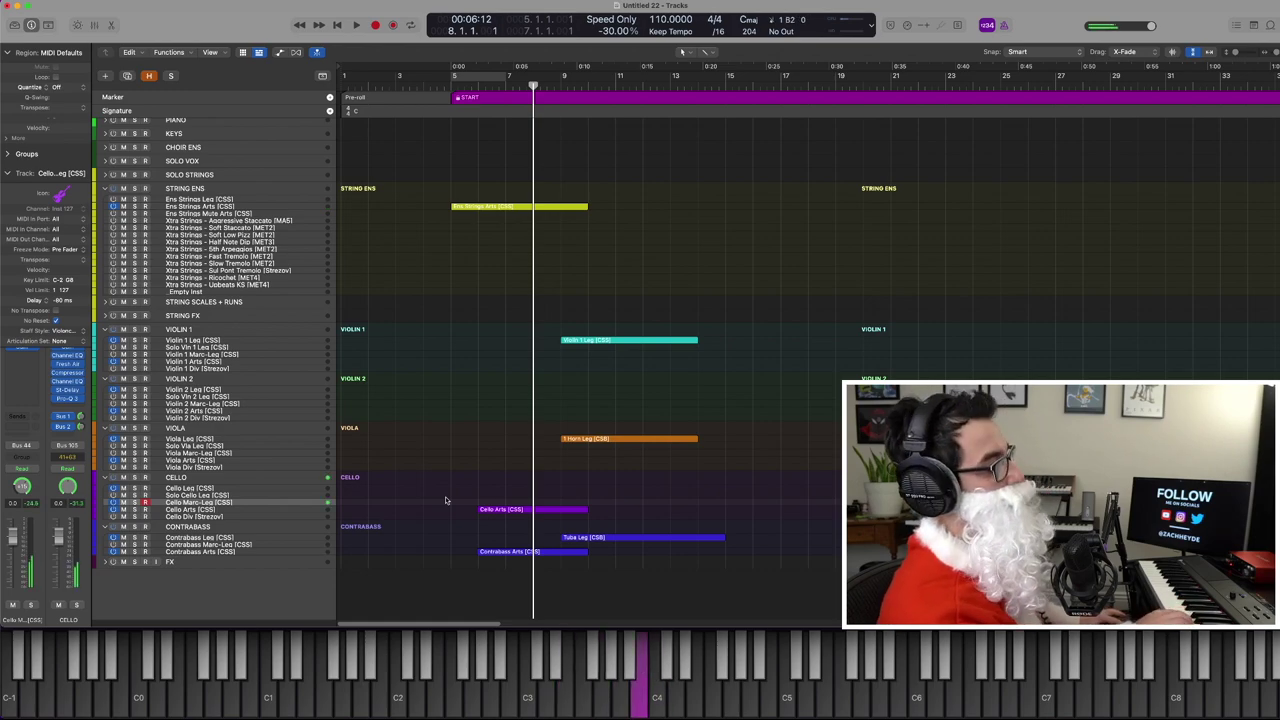
{"action": "key", "text": "space"}
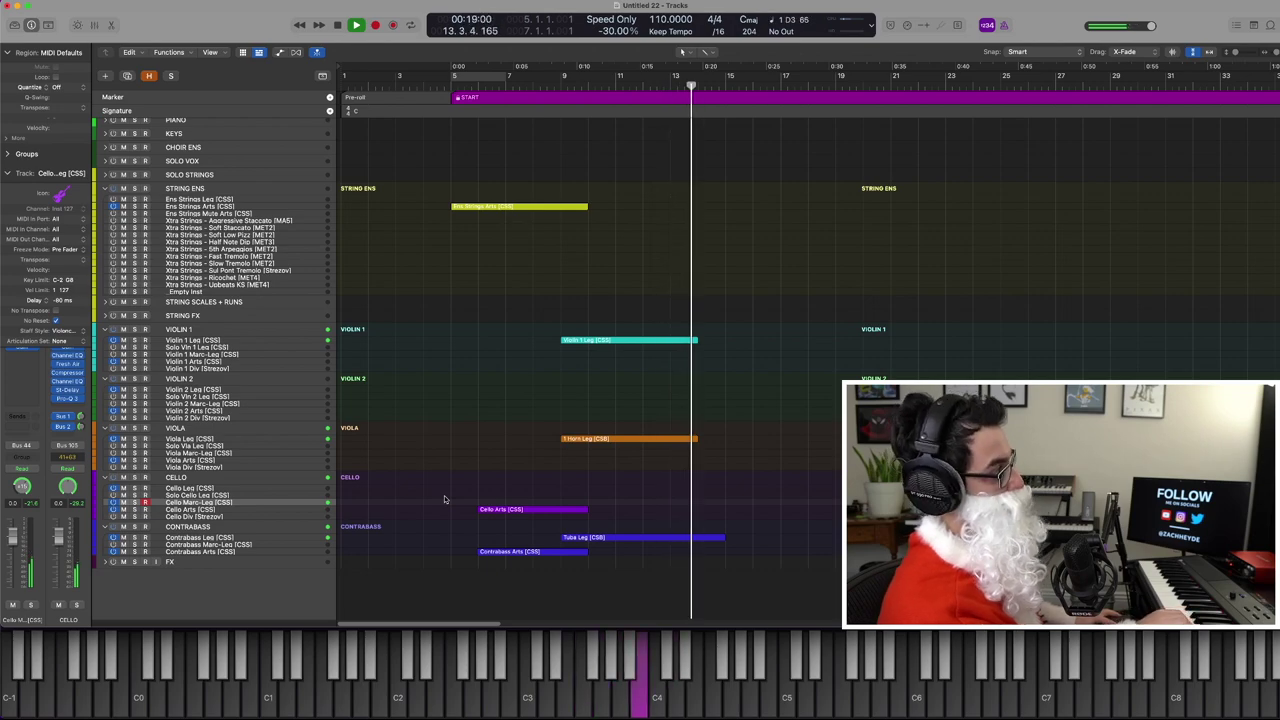
{"action": "key", "text": "shift+r"}
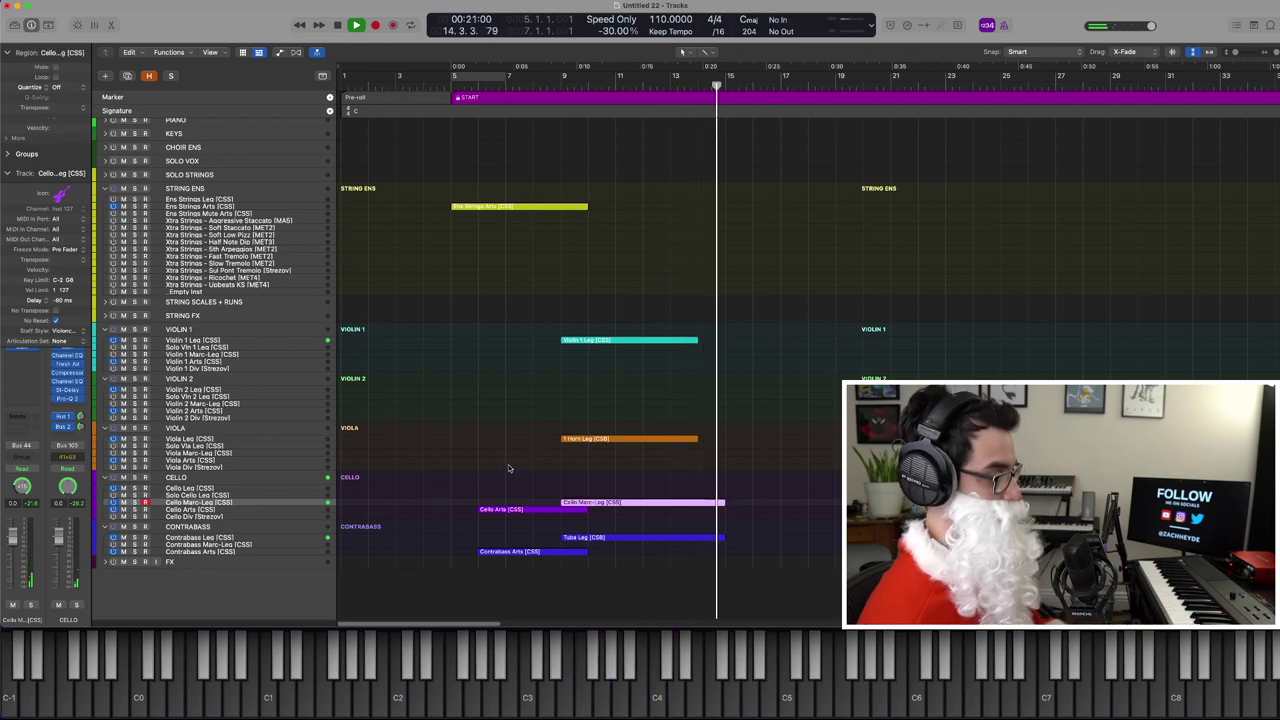
{"action": "key", "text": "space"}
{"action": "key", "text": "comma"}
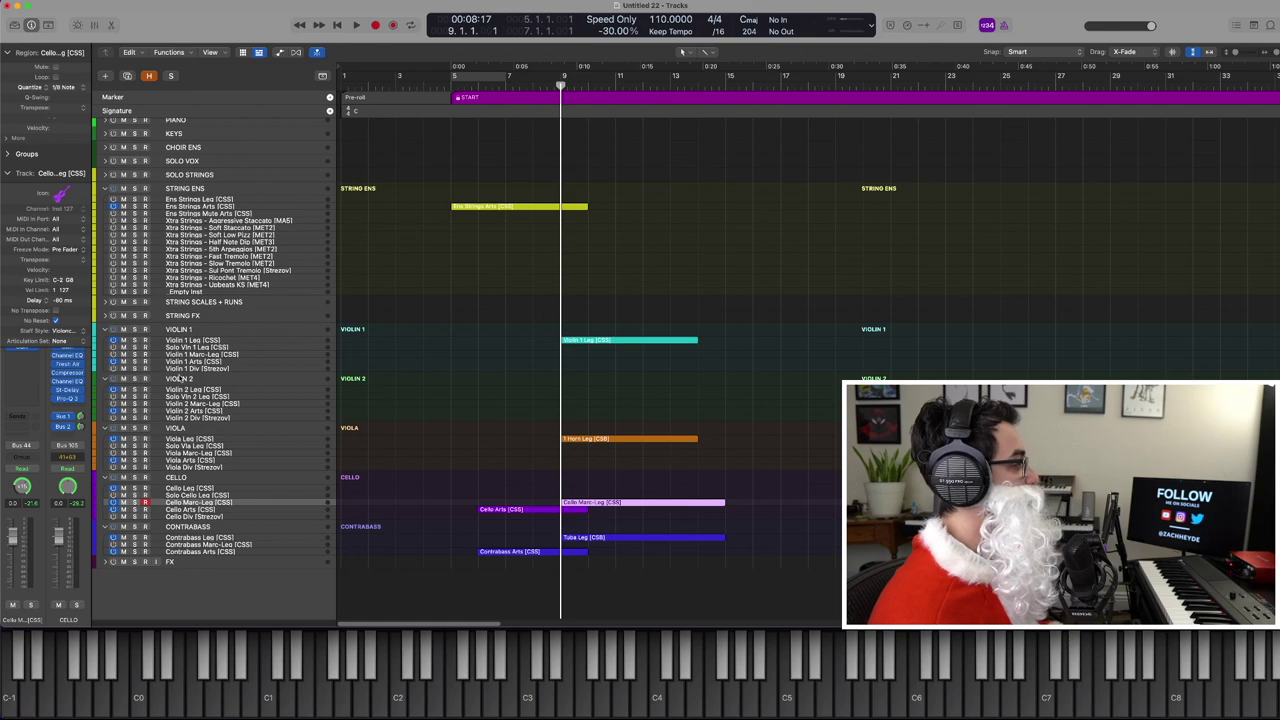
Move the captured Cello Marc-Leg region onto the Cello Leg [CSS] track and audition the violin, viola, cello and contrabass regions in solo
{"action": "left_click_drag", "start_coordinate": [593, 504], "coordinate": [555, 500]}
{"action": "double_click", "coordinate": [586, 491]}
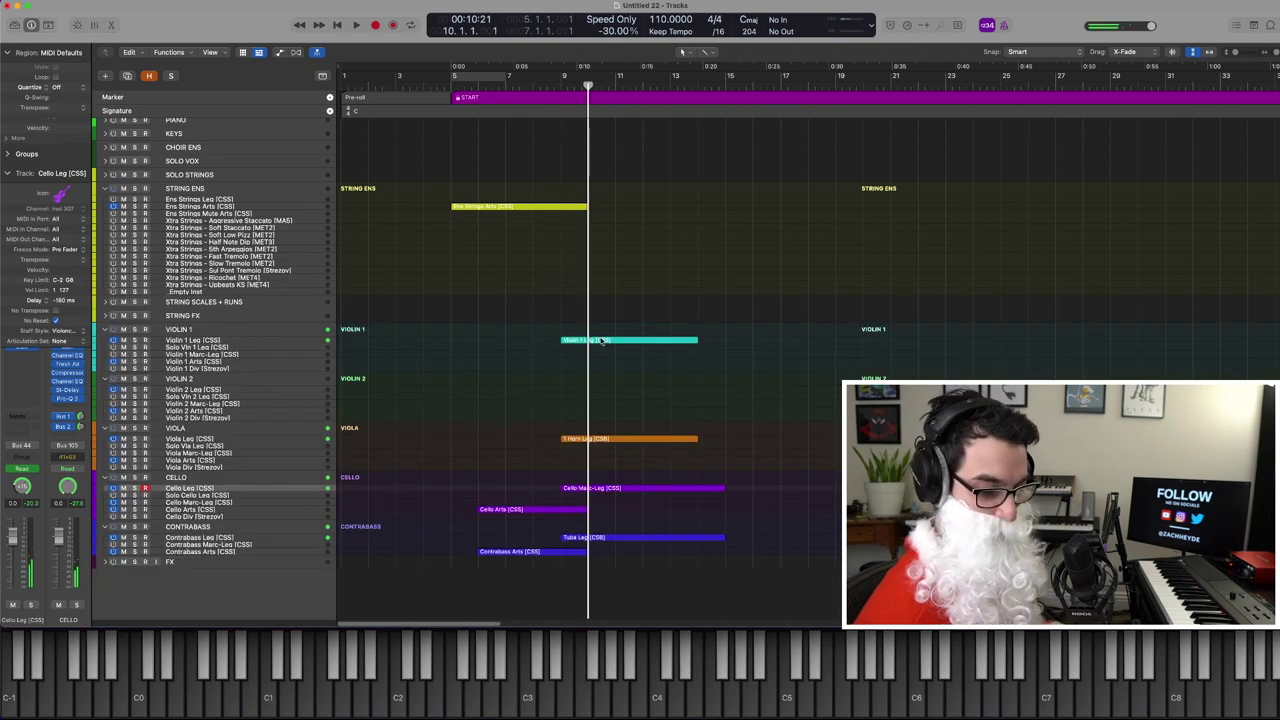
{"action": "left_click_drag", "start_coordinate": [726, 582], "coordinate": [492, 311]}
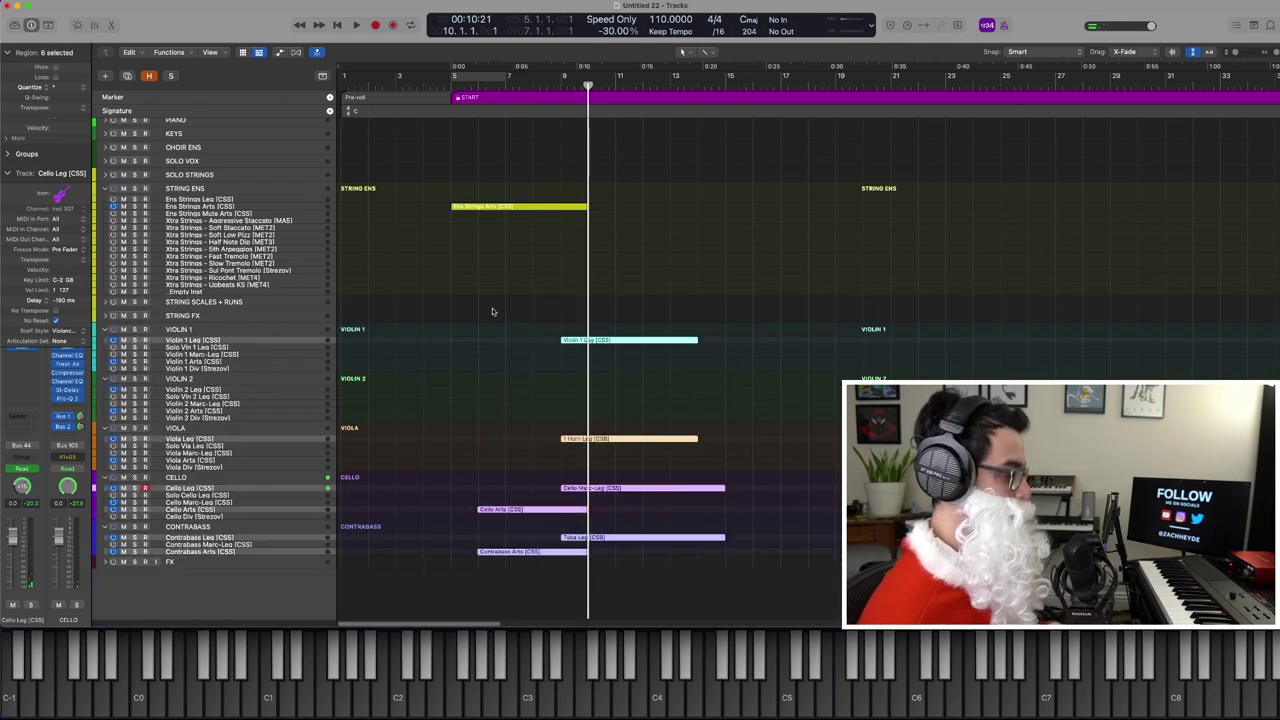
{"action": "key", "text": "space"}
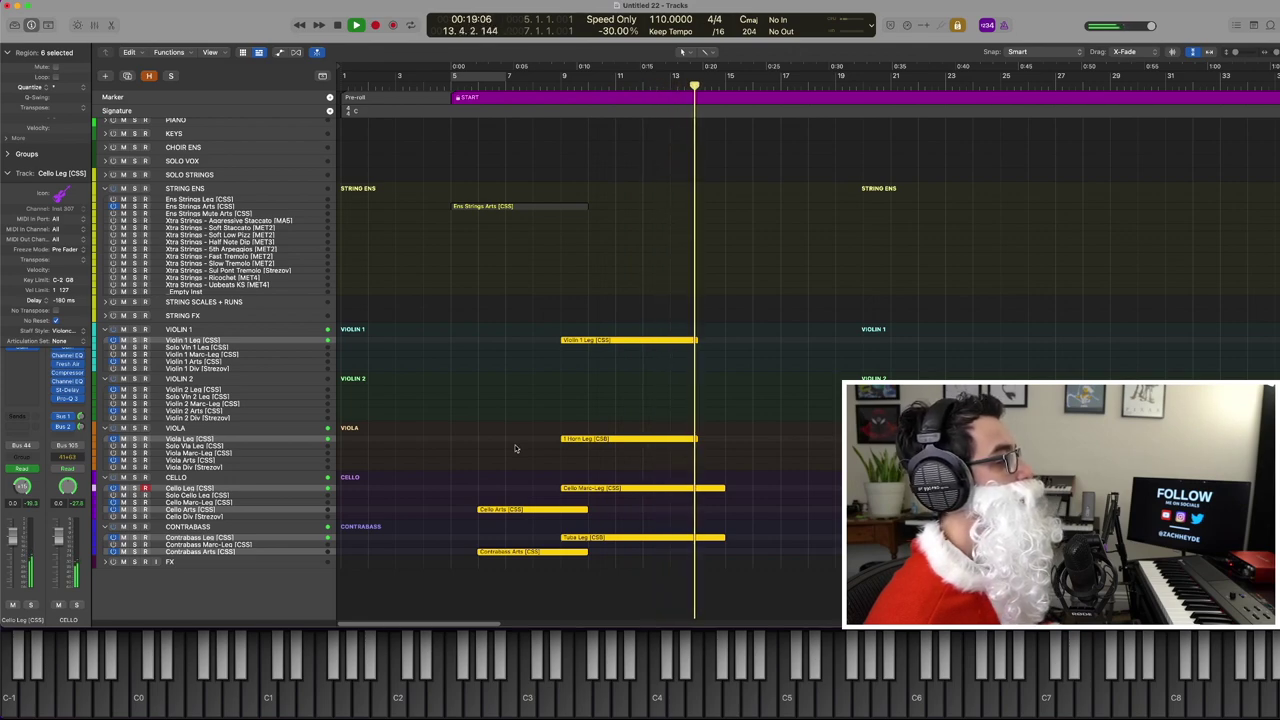
{"action": "key", "text": "space"}
{"action": "key", "text": "comma"}
{"action": "key", "text": "comma"}
Move the viola's 1 Horn Leg region to Violin 2 Leg, copy it to Cello Leg, and place the Cello Marc-Leg region muted on Solo Vla Leg
{"action": "left_click", "coordinate": [527, 451]}
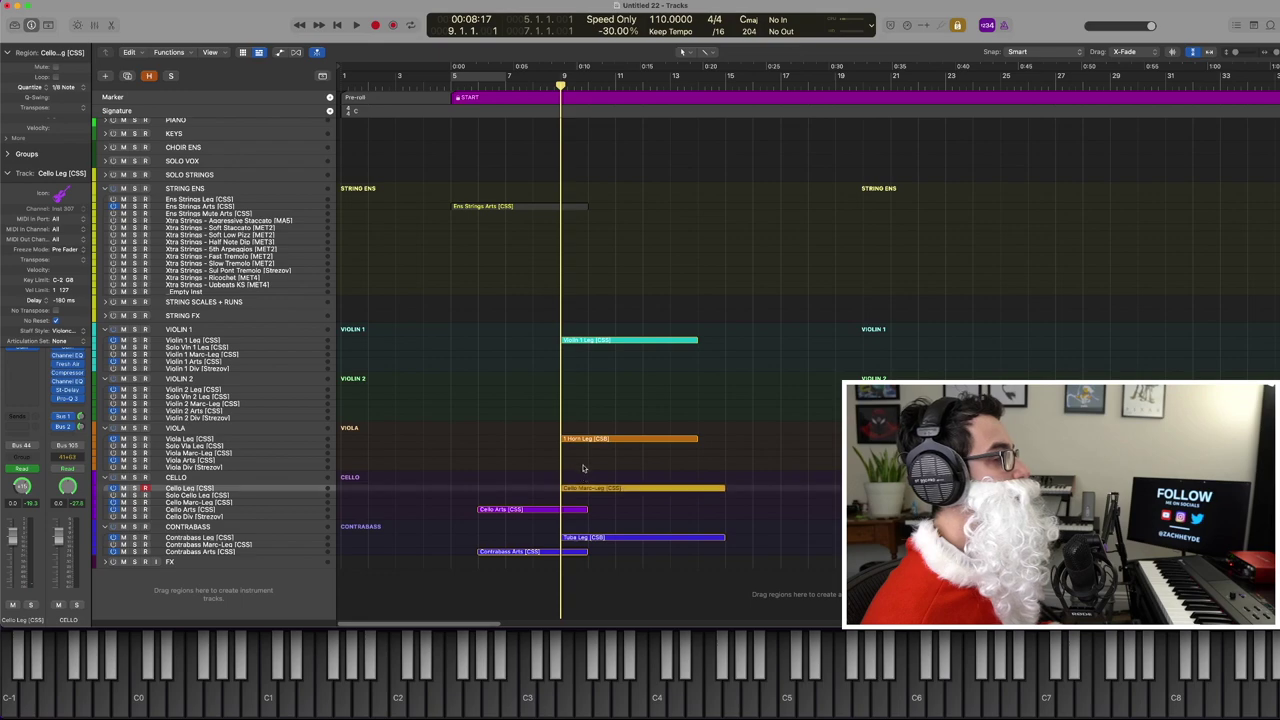
{"action": "left_click_drag", "start_coordinate": [584, 468], "coordinate": [585, 390]}
{"action": "key", "text": "ctrl+m"}
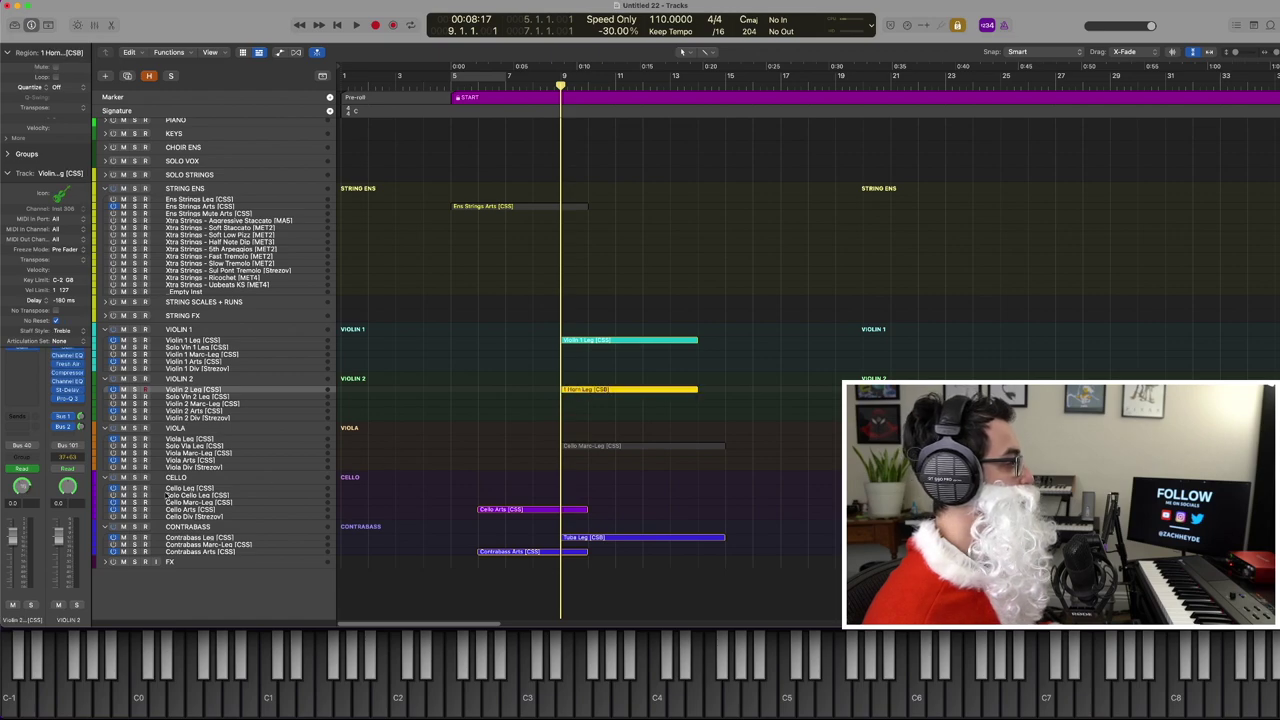
{"action": "left_click", "coordinate": [585, 446]}
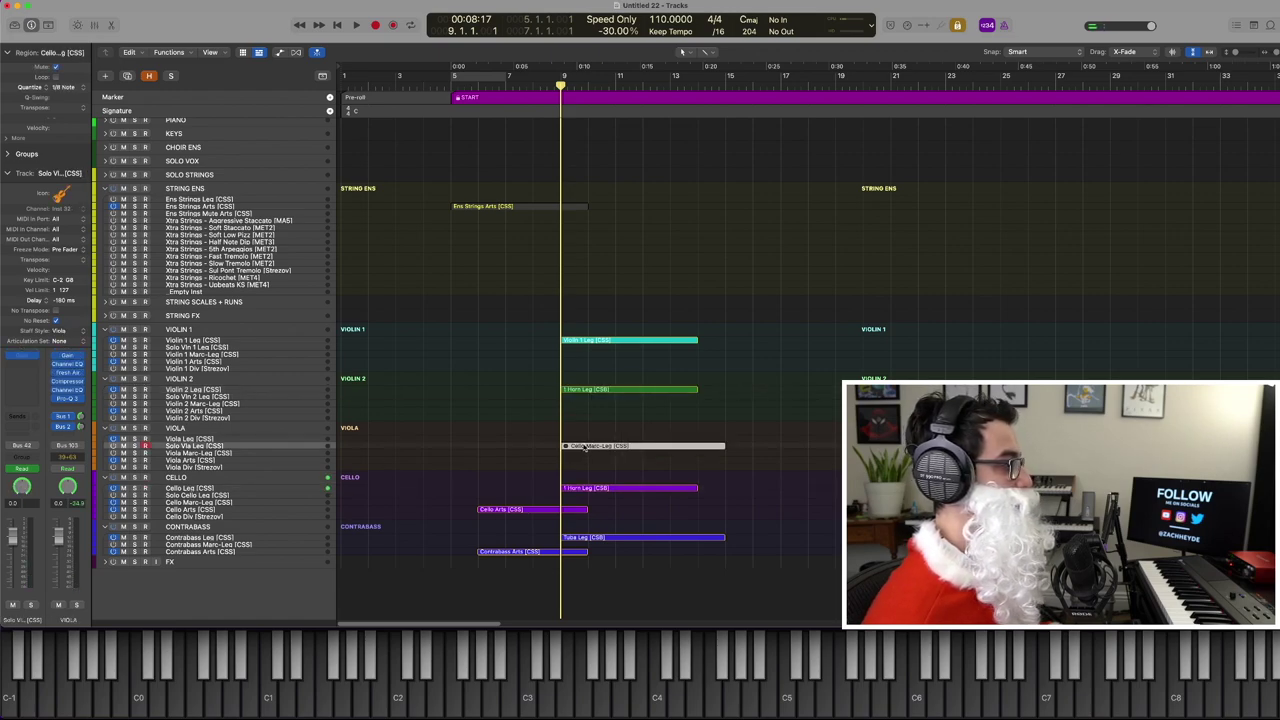
Audition the string regions in solo, move the Cello Marc-Leg region onto the Viola Leg [CSS] track unmuted, and turn off solo
{"action": "left_click_drag", "start_coordinate": [609, 560], "coordinate": [486, 299]}
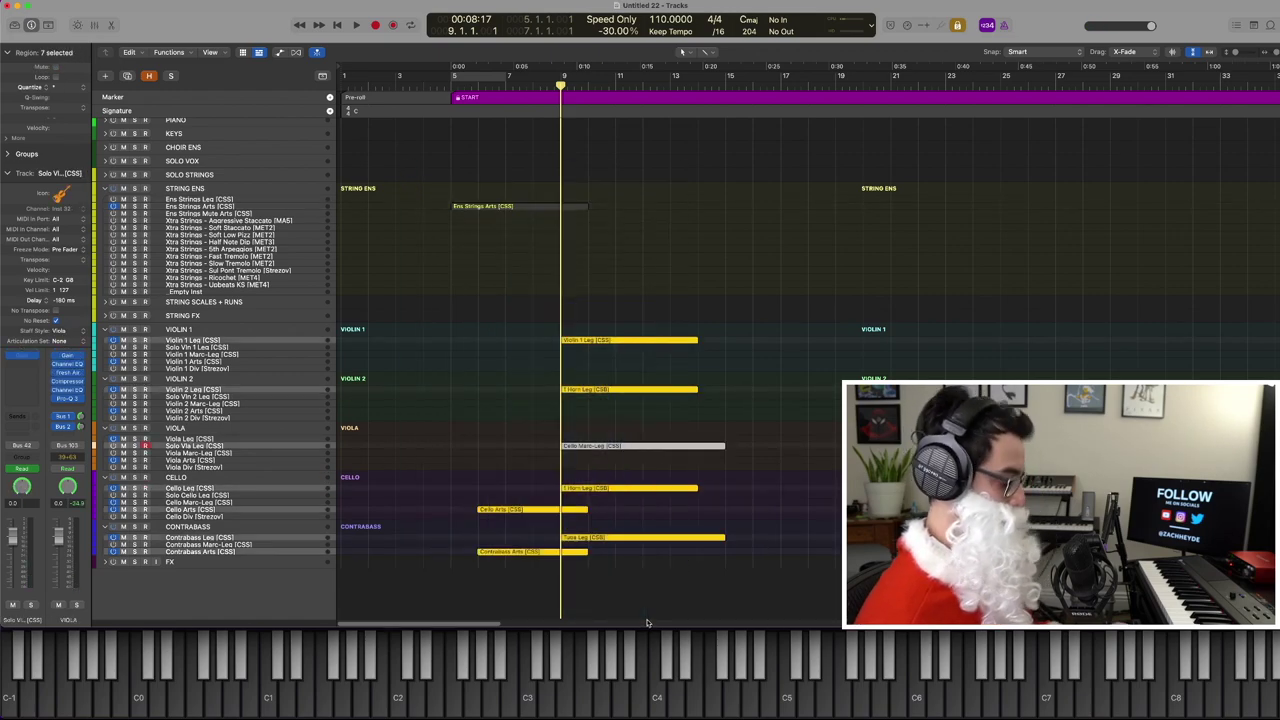
{"action": "key", "text": "space"}
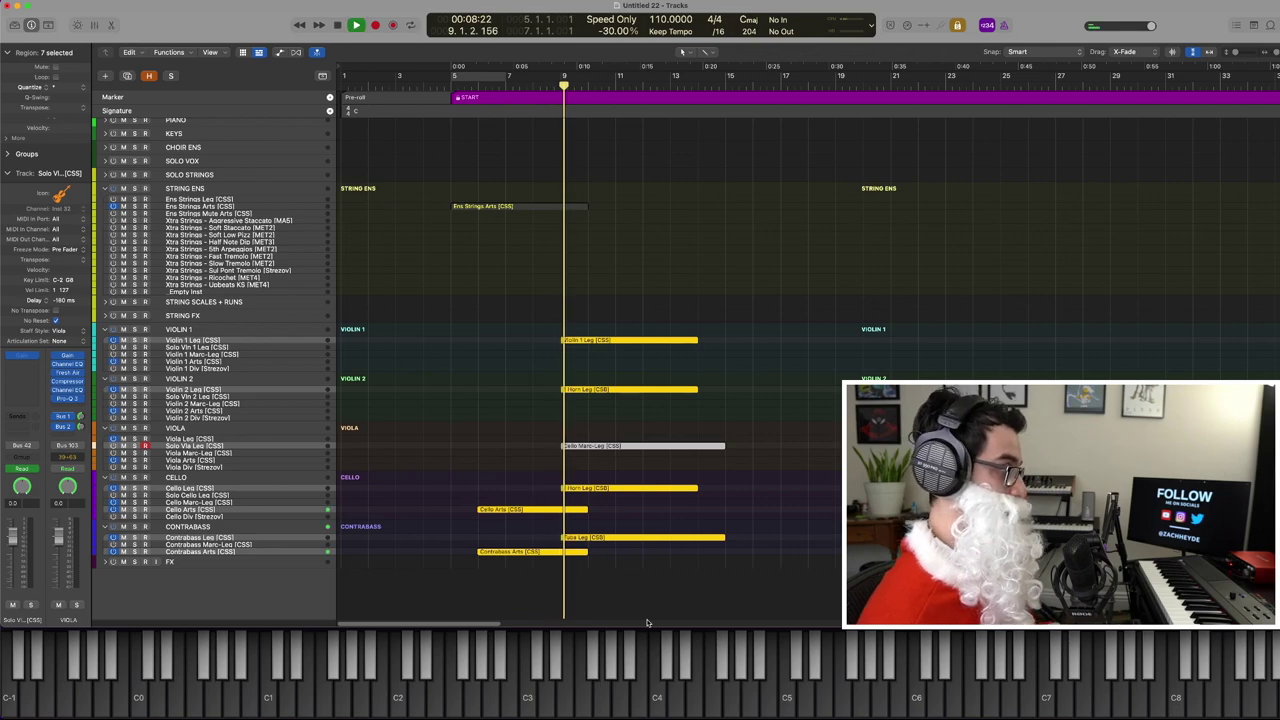
{"action": "left_click", "coordinate": [420, 451]}
{"action": "left_click", "coordinate": [565, 446]}
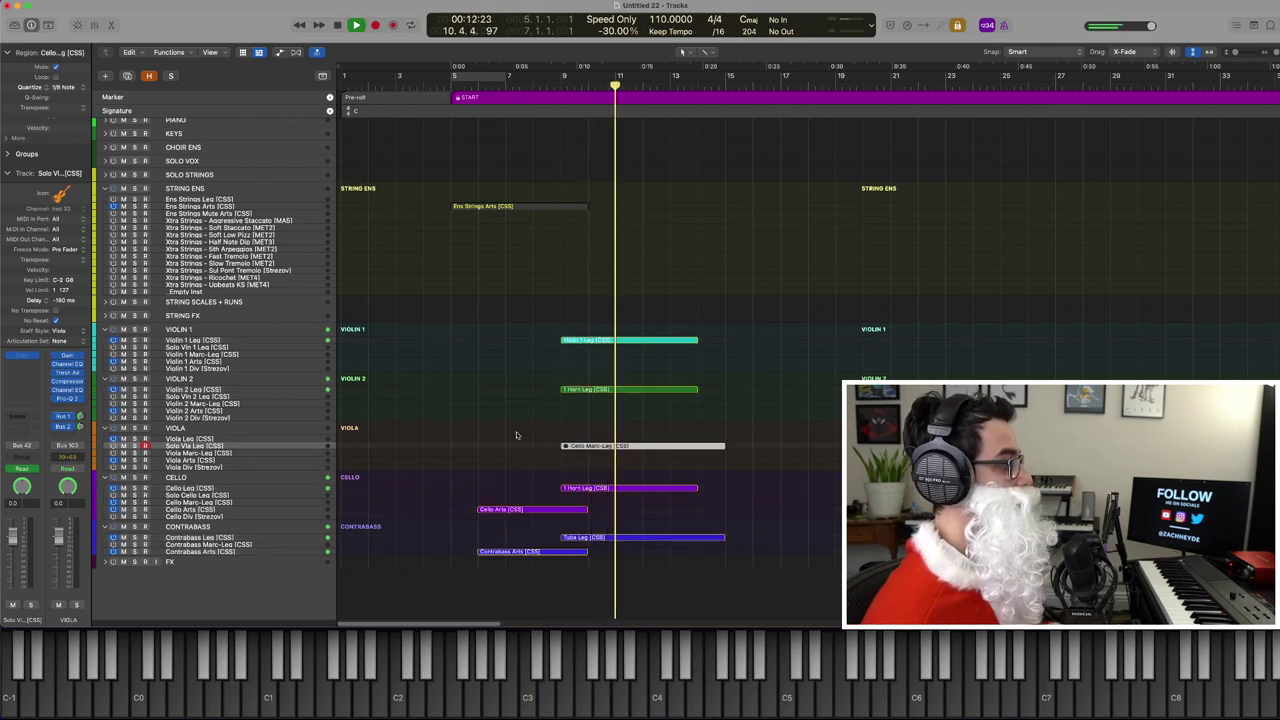
{"action": "left_click", "coordinate": [449, 450]}
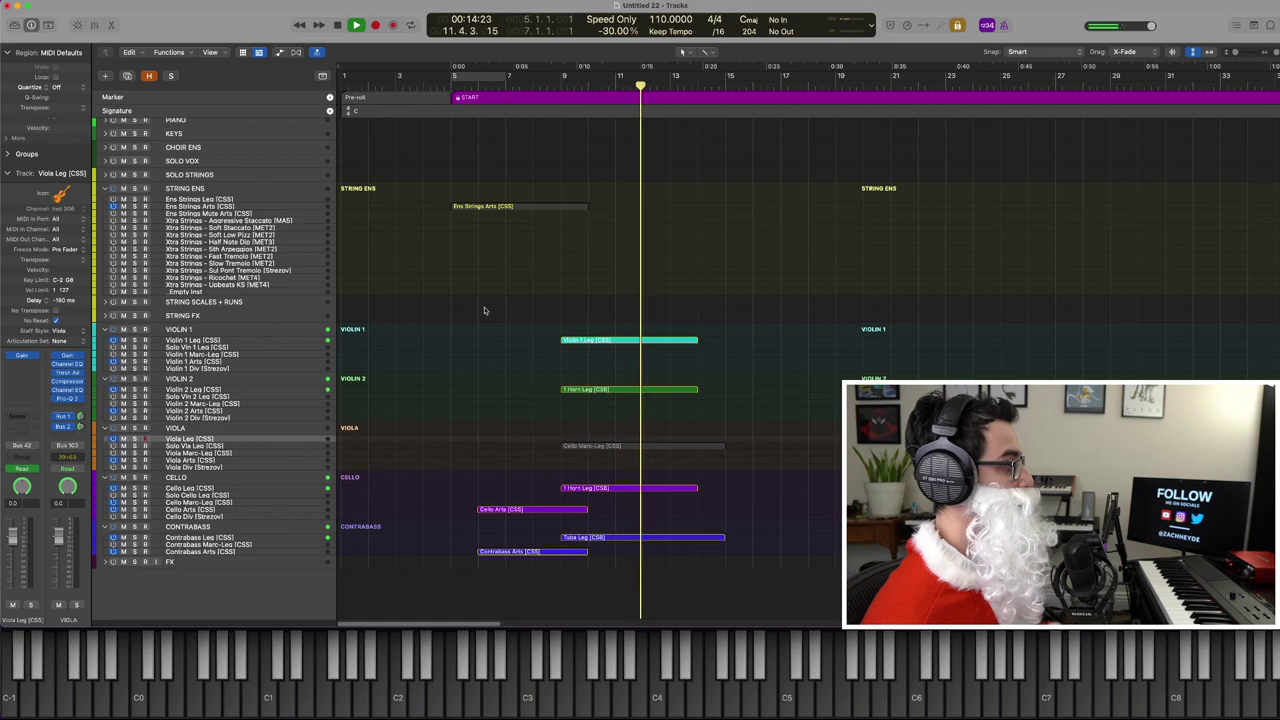
{"action": "left_click_drag", "start_coordinate": [485, 308], "coordinate": [691, 609]}
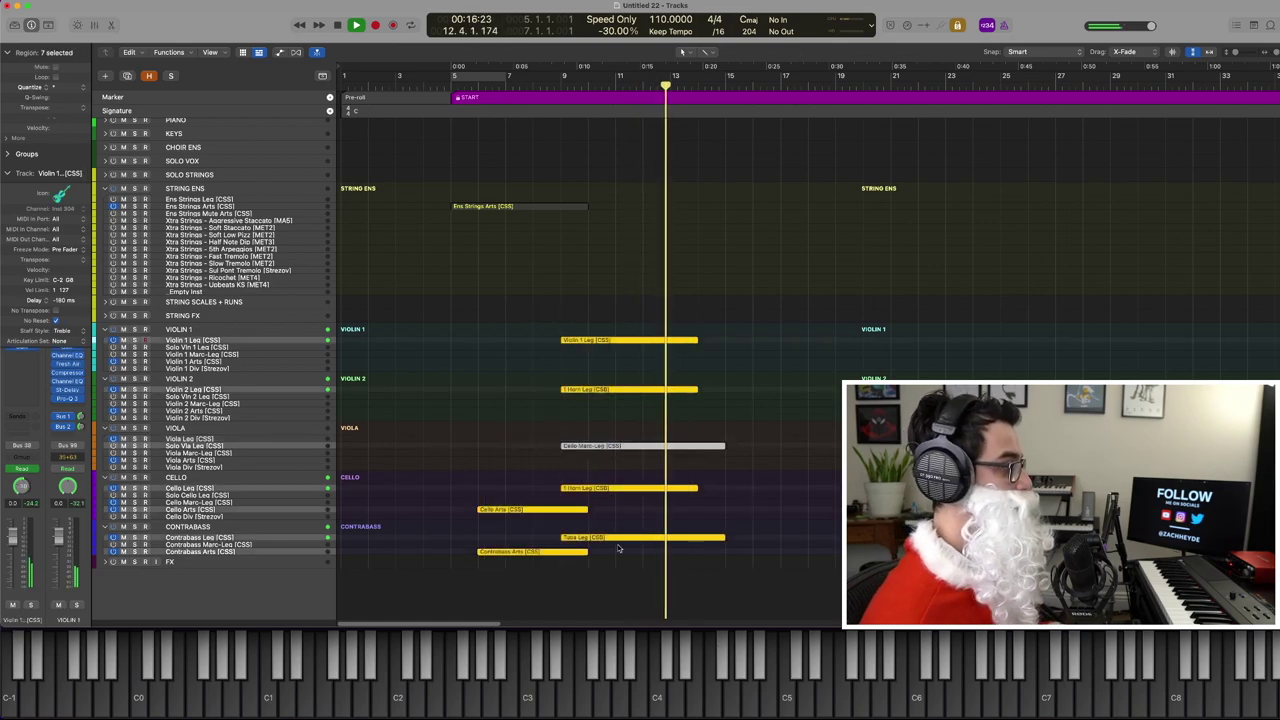
{"action": "left_click", "coordinate": [508, 476]}
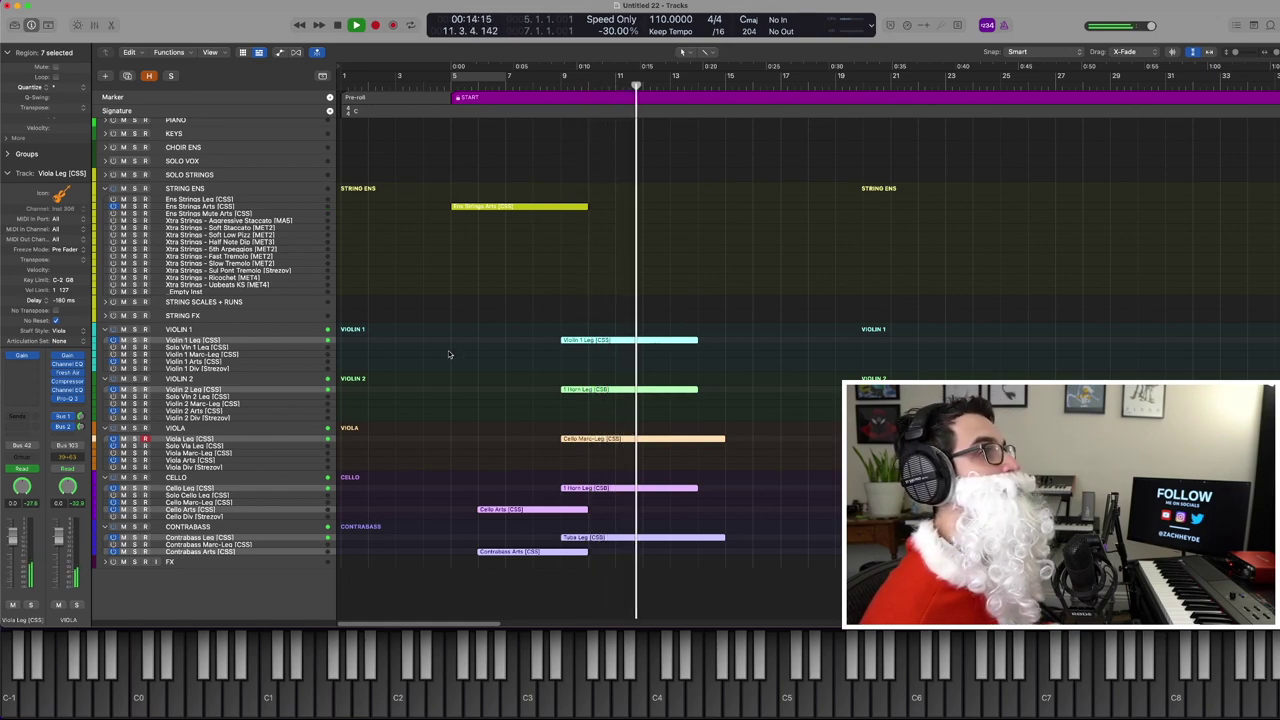
{"action": "left_click", "coordinate": [456, 342]}
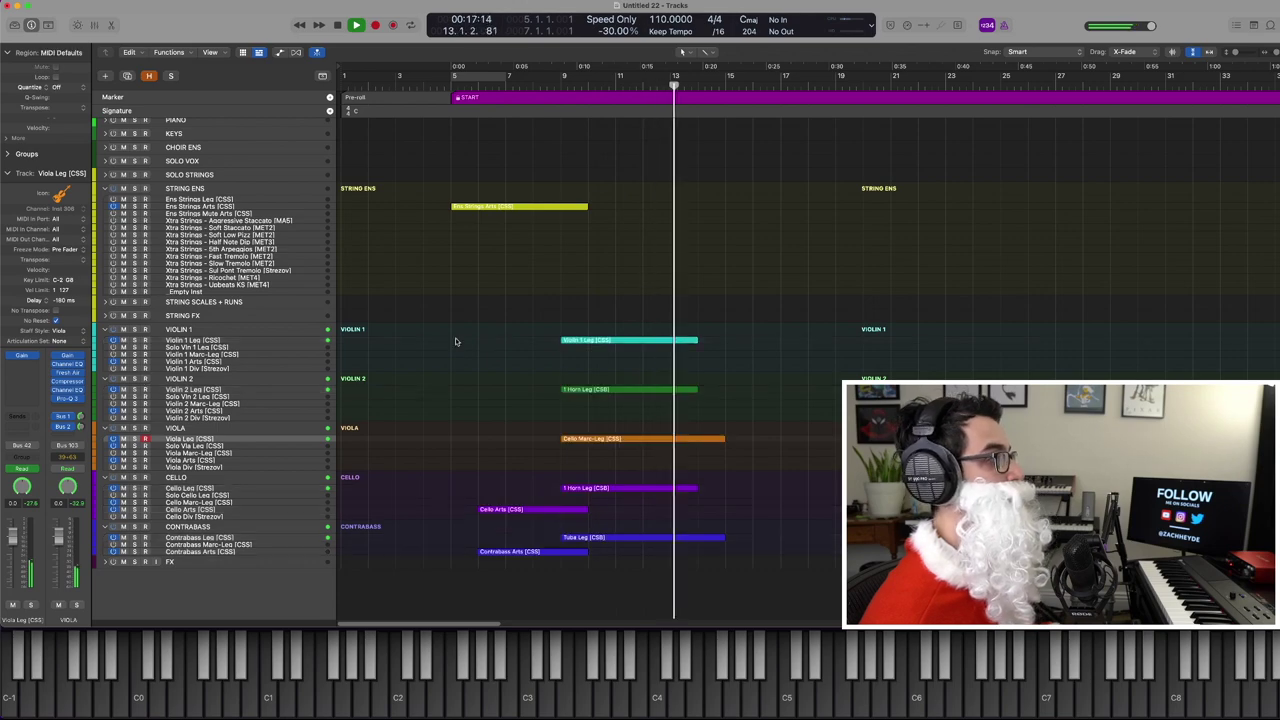
Play the full arrangement from bar 8 to check the revoiced strings against the woodwinds and brass
{"action": "key", "text": "space"}
{"action": "scroll", "coordinate": [473, 412], "scroll_direction": "down", "scroll_amount": 10}
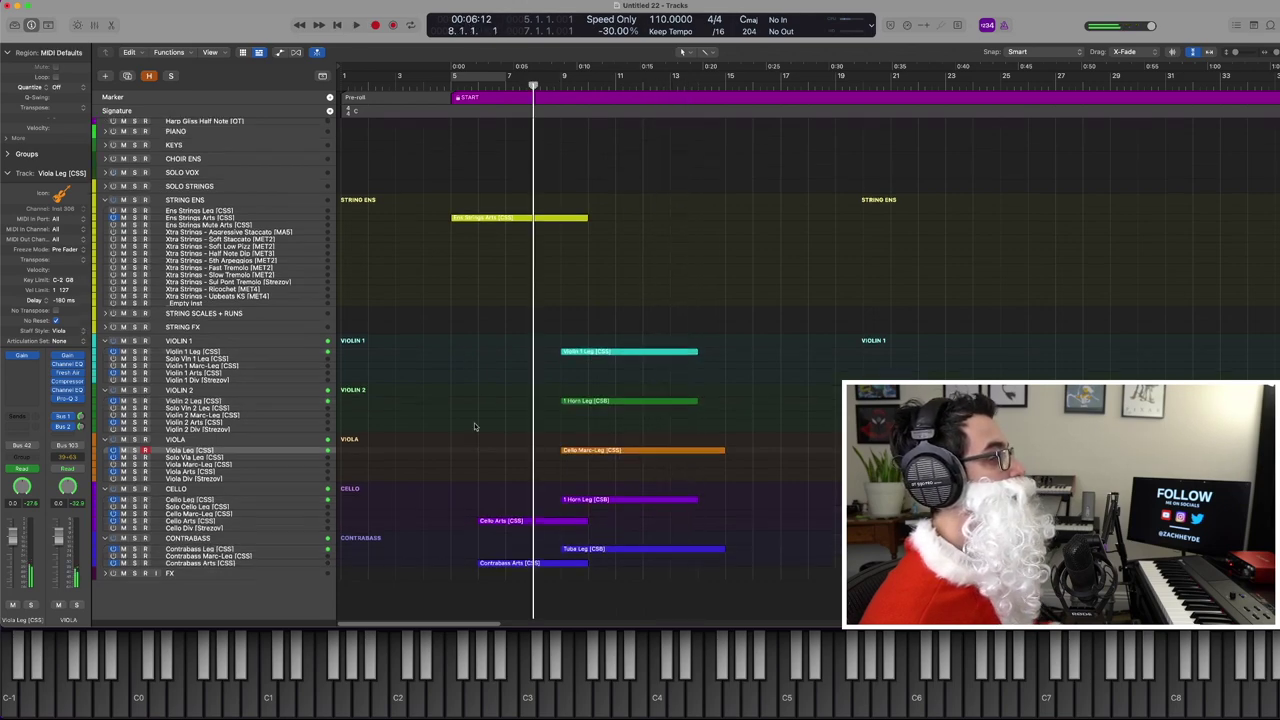
{"action": "scroll", "coordinate": [467, 412], "scroll_direction": "up", "scroll_amount": 5}
{"action": "scroll", "coordinate": [490, 340], "scroll_direction": "down", "scroll_amount": 10}
{"action": "scroll", "coordinate": [511, 323], "scroll_direction": "up", "scroll_amount": 7}
{"action": "key", "text": "space"}
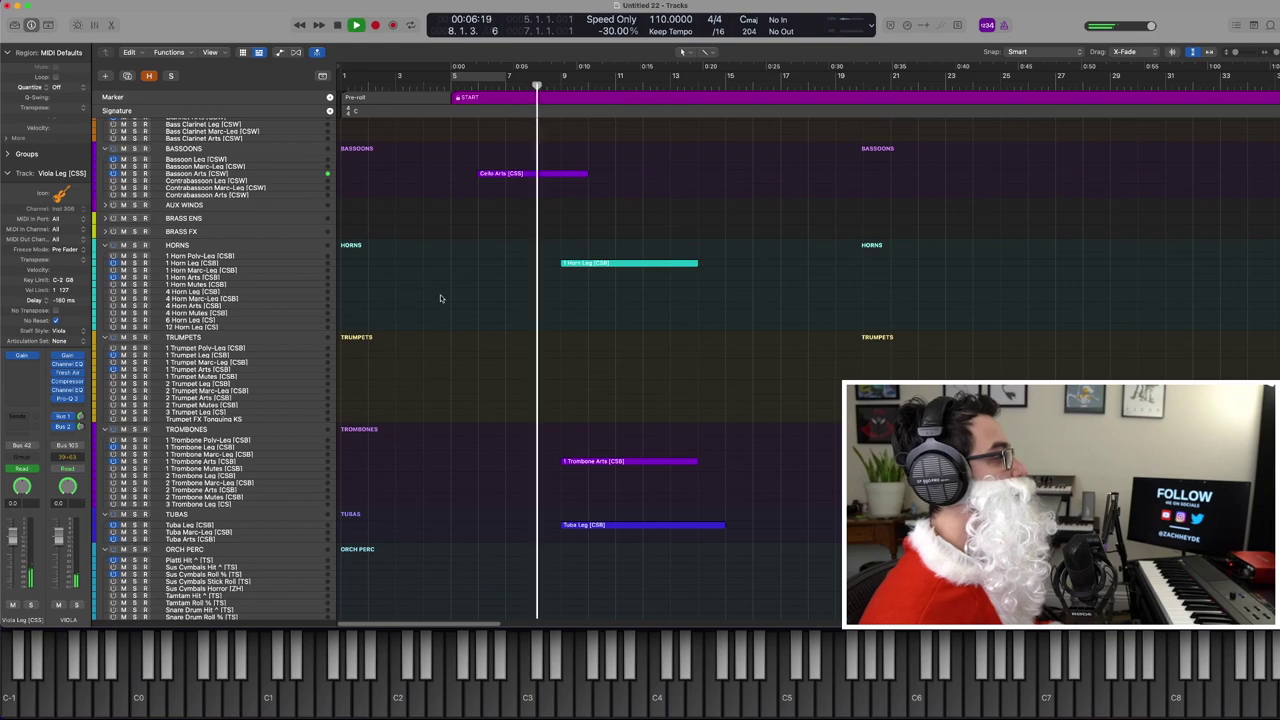
Capture a performance on the English Horn Leg [CSW] track from bar 9 to bar 14
{"action": "scroll", "coordinate": [300, 350], "scroll_direction": "up", "scroll_amount": 5}
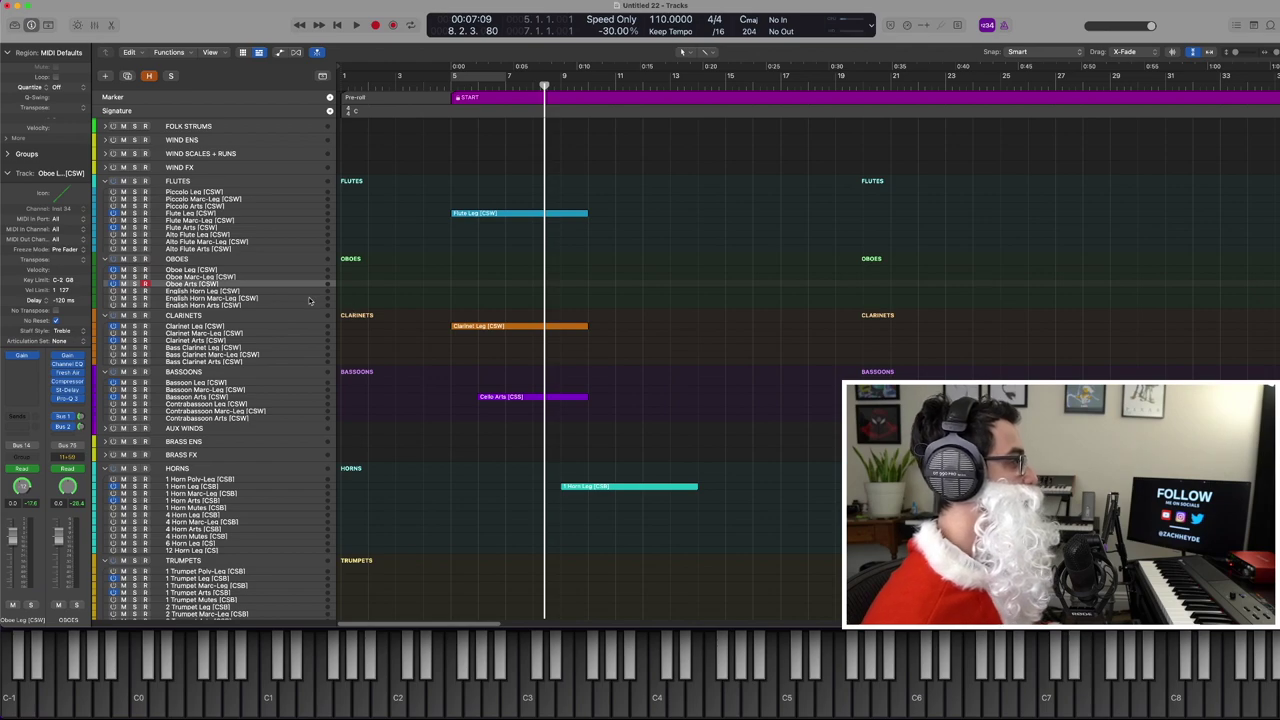
{"action": "key", "text": "Down"}
{"action": "key", "text": "Down"}
{"action": "key", "text": "Up"}
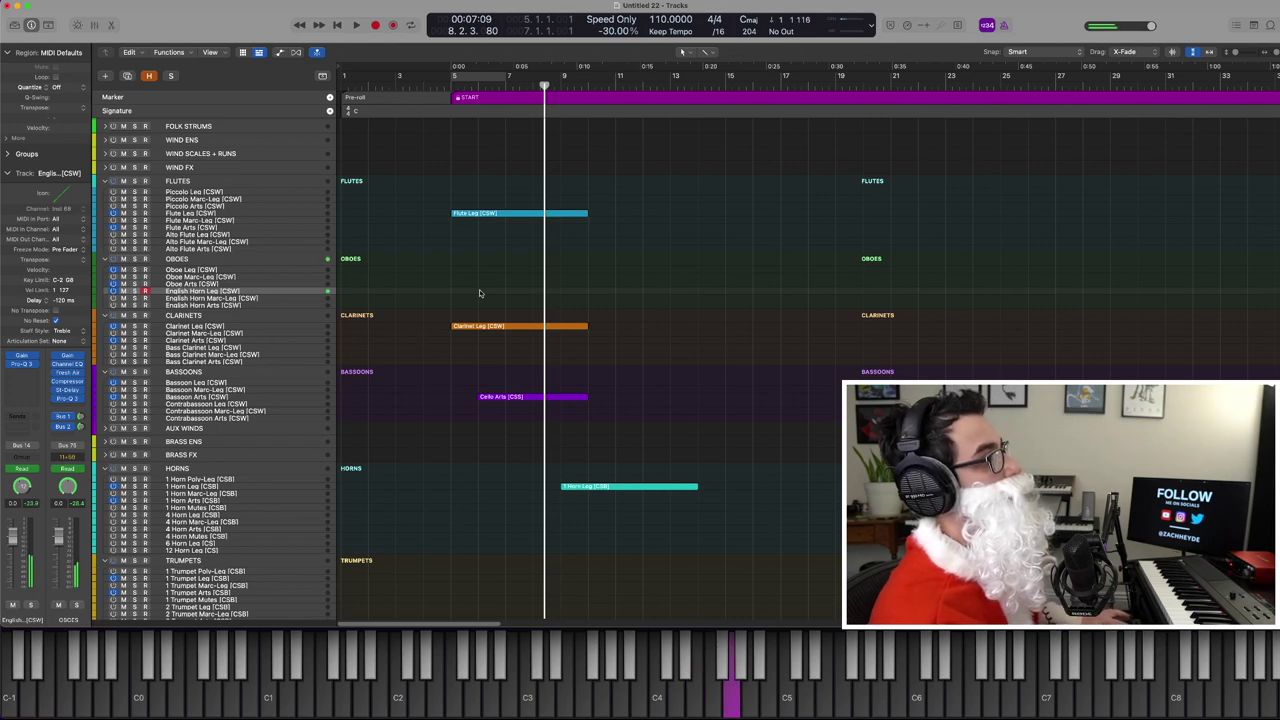
{"action": "key", "text": "space"}
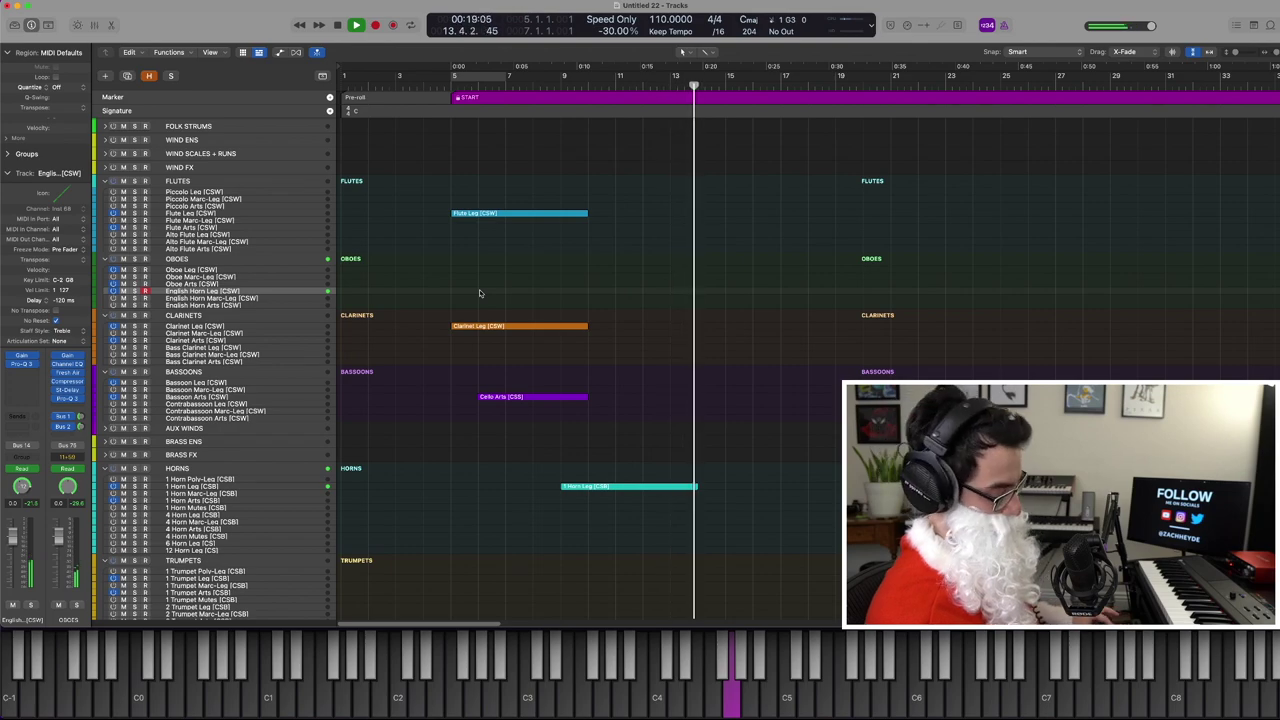
{"action": "key", "text": "space"}
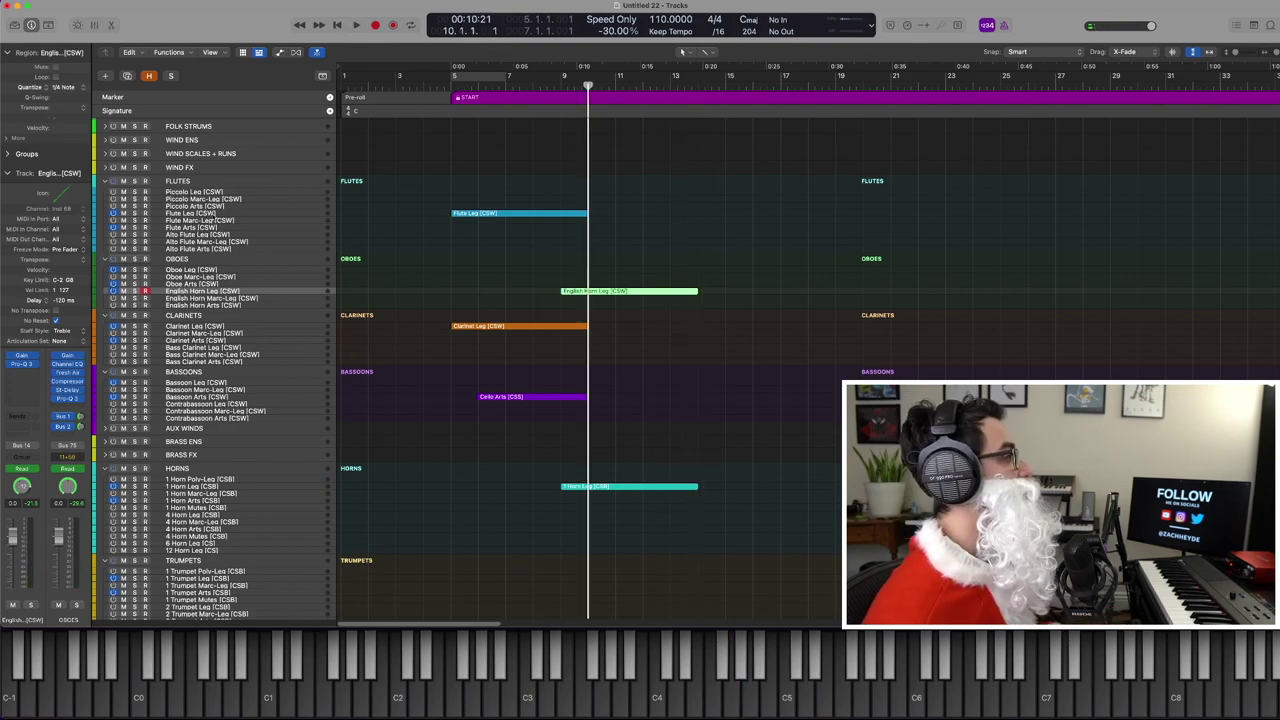
Capture a performance on the Flute Leg [CSW] track from bar 11 to bar 14
{"action": "left_click", "coordinate": [212, 213]}
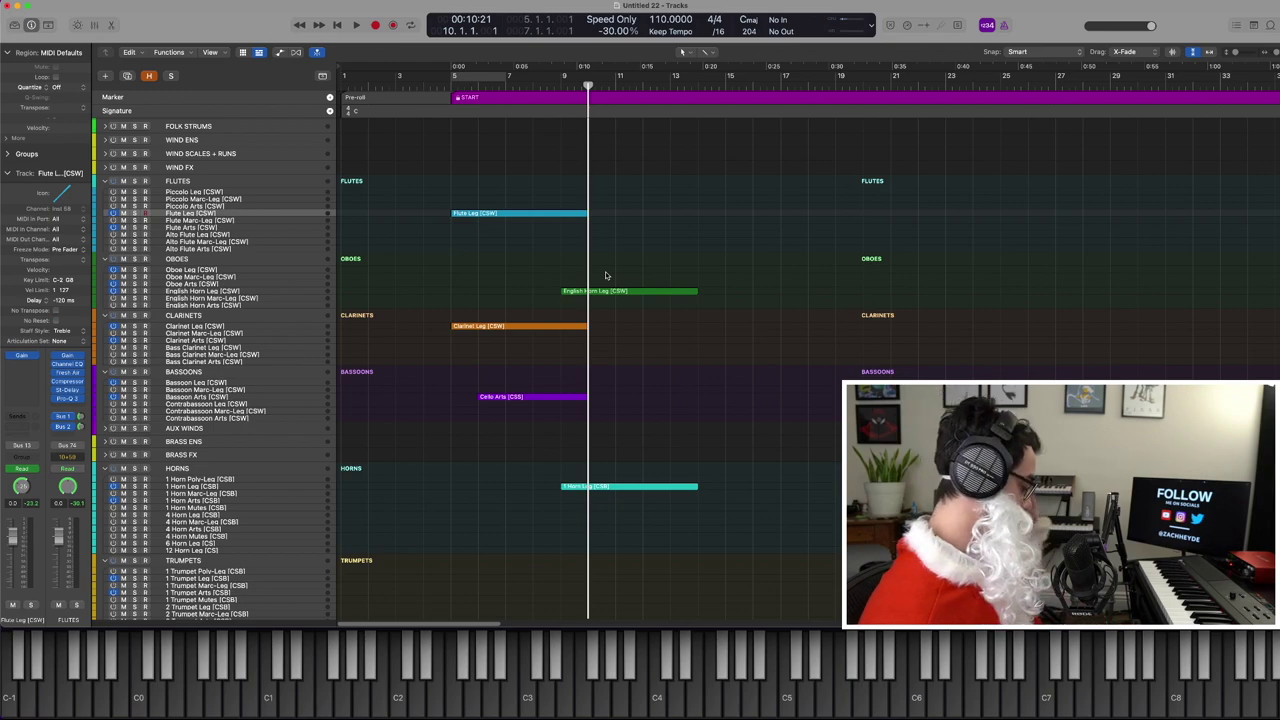
{"action": "key", "text": "space"}
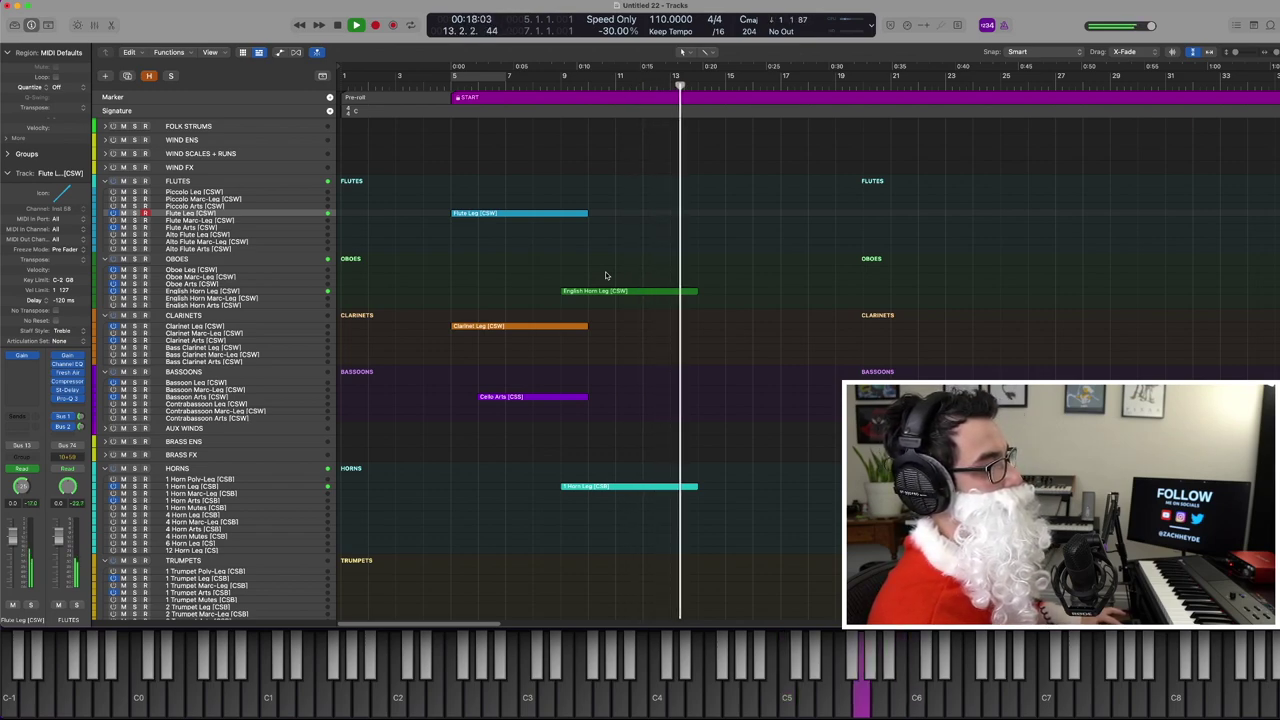
{"action": "key", "text": "space"}
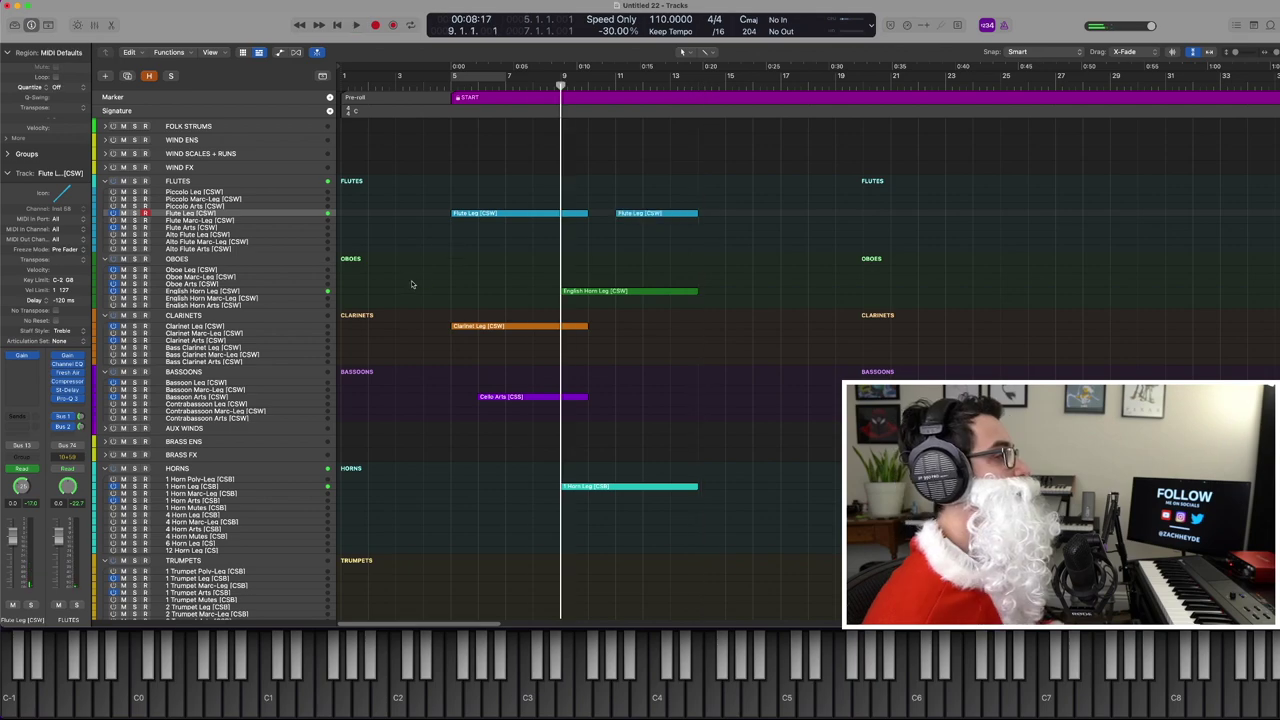
Capture a performance on the Sus Cymbals Roll % [TS] track from bar 8 to bar 15
{"action": "scroll", "coordinate": [409, 283], "scroll_direction": "down", "scroll_amount": 10}
{"action": "key", "text": "comma"}
{"action": "key", "text": "comma"}
{"action": "scroll", "coordinate": [404, 288], "scroll_direction": "down", "scroll_amount": 8}
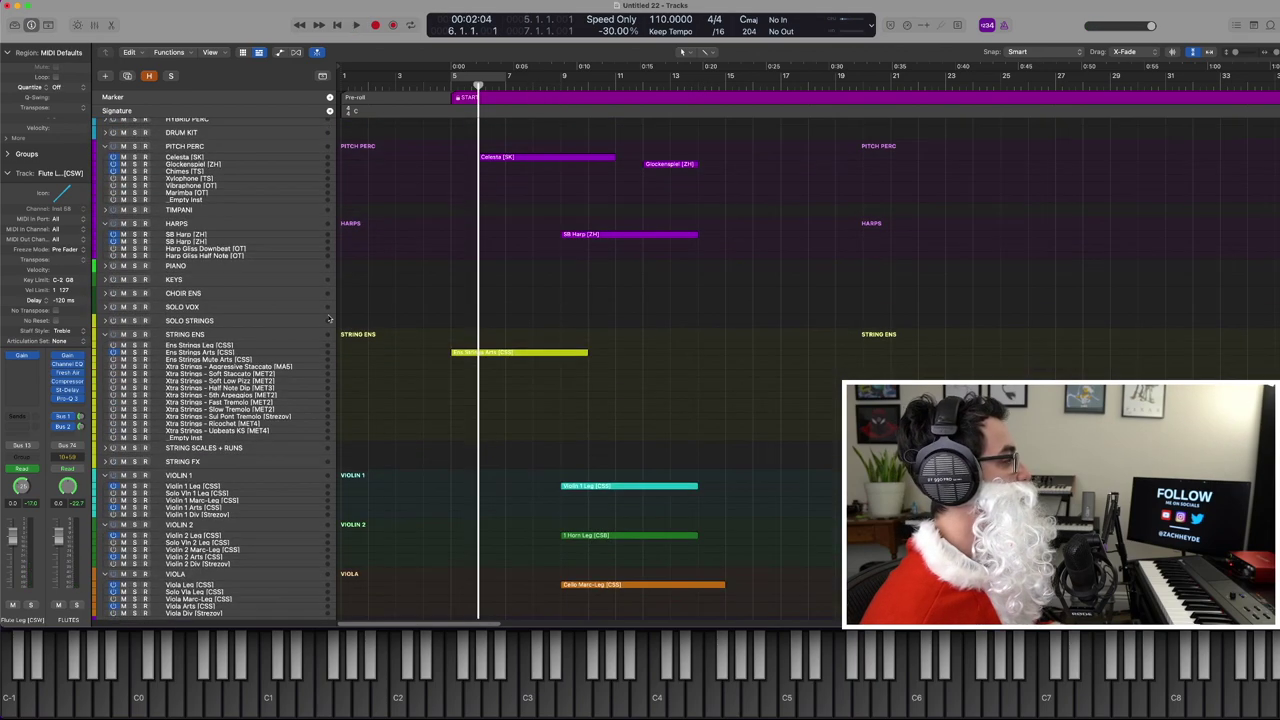
{"action": "scroll", "coordinate": [286, 306], "scroll_direction": "up", "scroll_amount": 4}
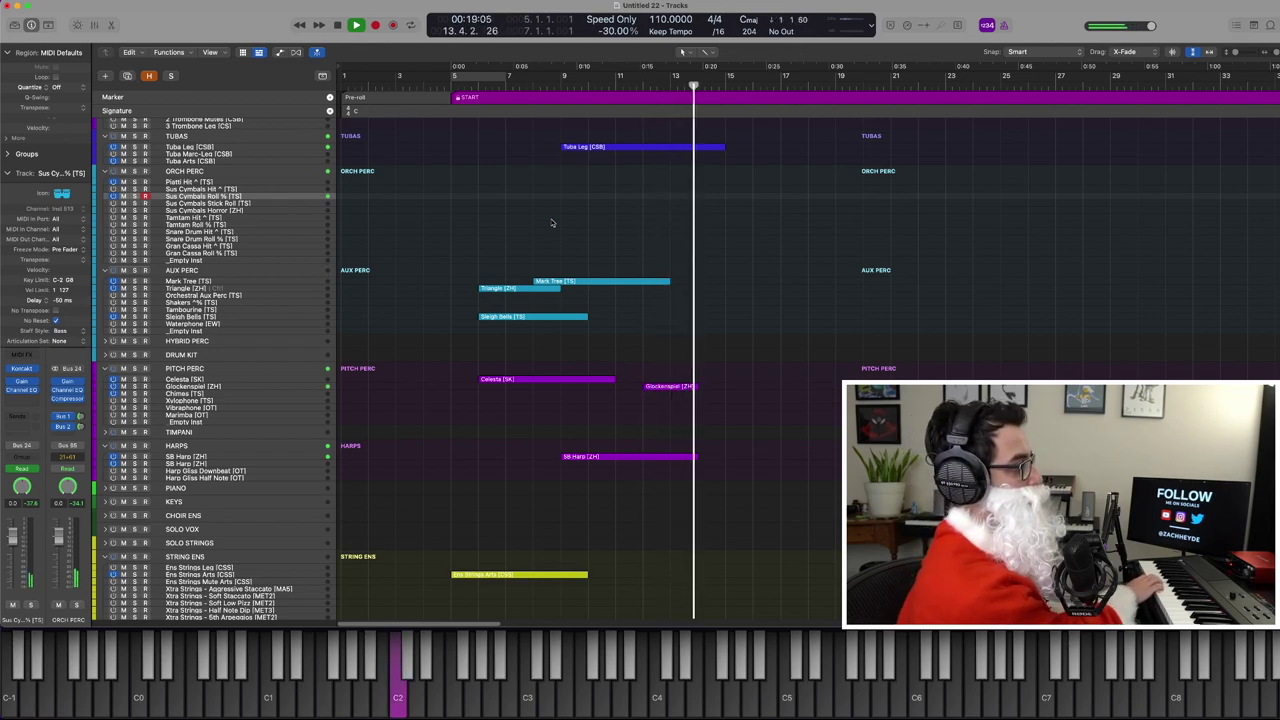
{"action": "key", "text": "space"}
{"action": "scroll", "coordinate": [299, 287], "scroll_direction": "down", "scroll_amount": 5}
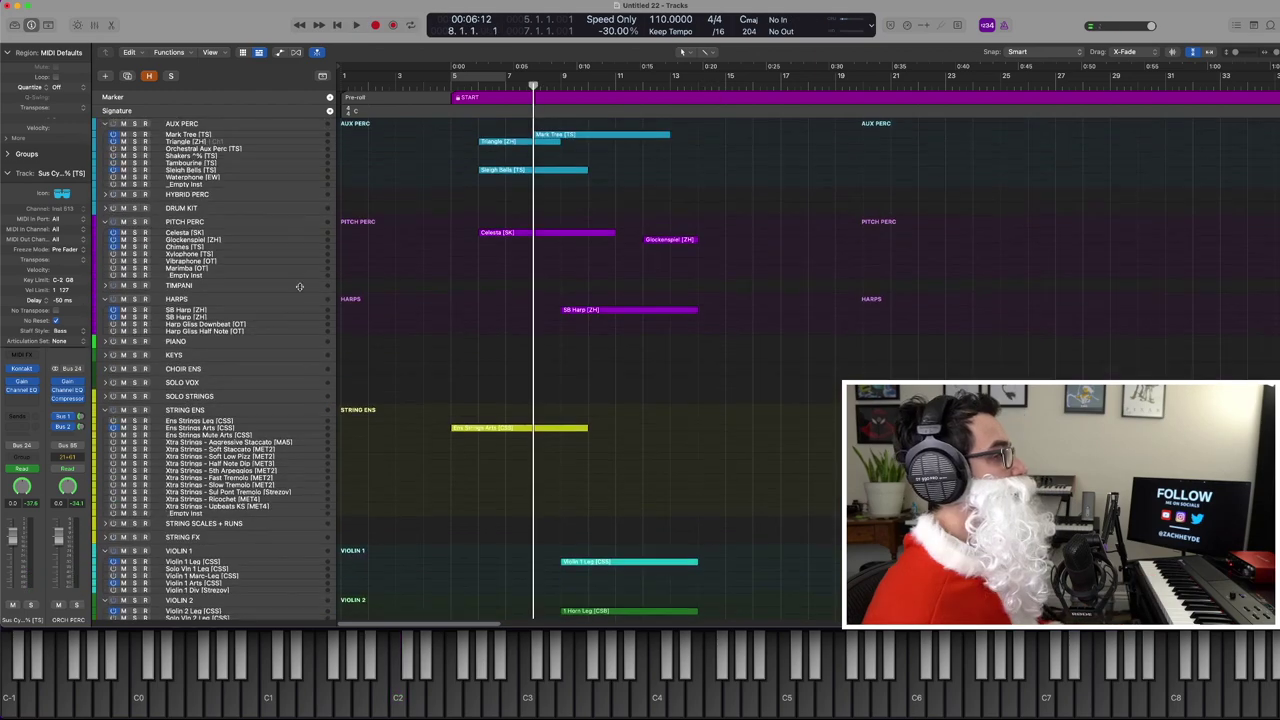
{"action": "scroll", "coordinate": [299, 287], "scroll_direction": "up", "scroll_amount": 5}
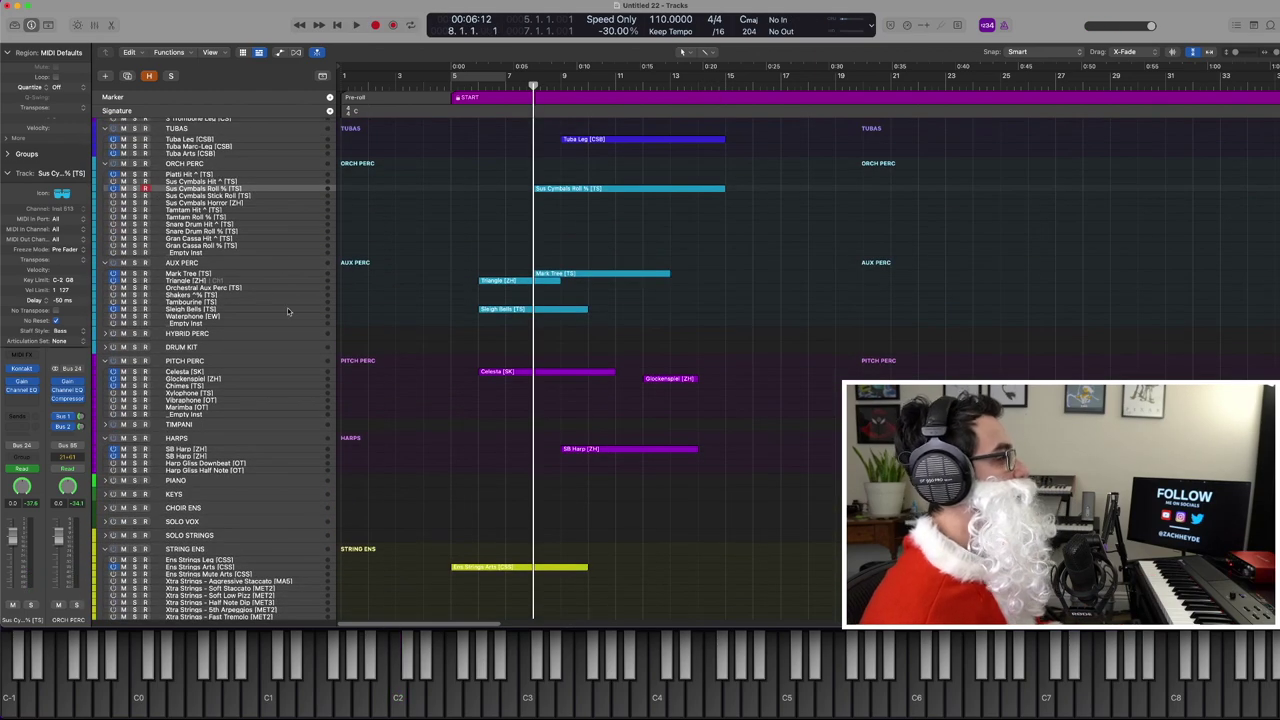
Capture a performance on the 1 Trumpet Leg [CSB] track from bar 9 to bar 14
{"action": "scroll", "coordinate": [287, 312], "scroll_direction": "up", "scroll_amount": 6}
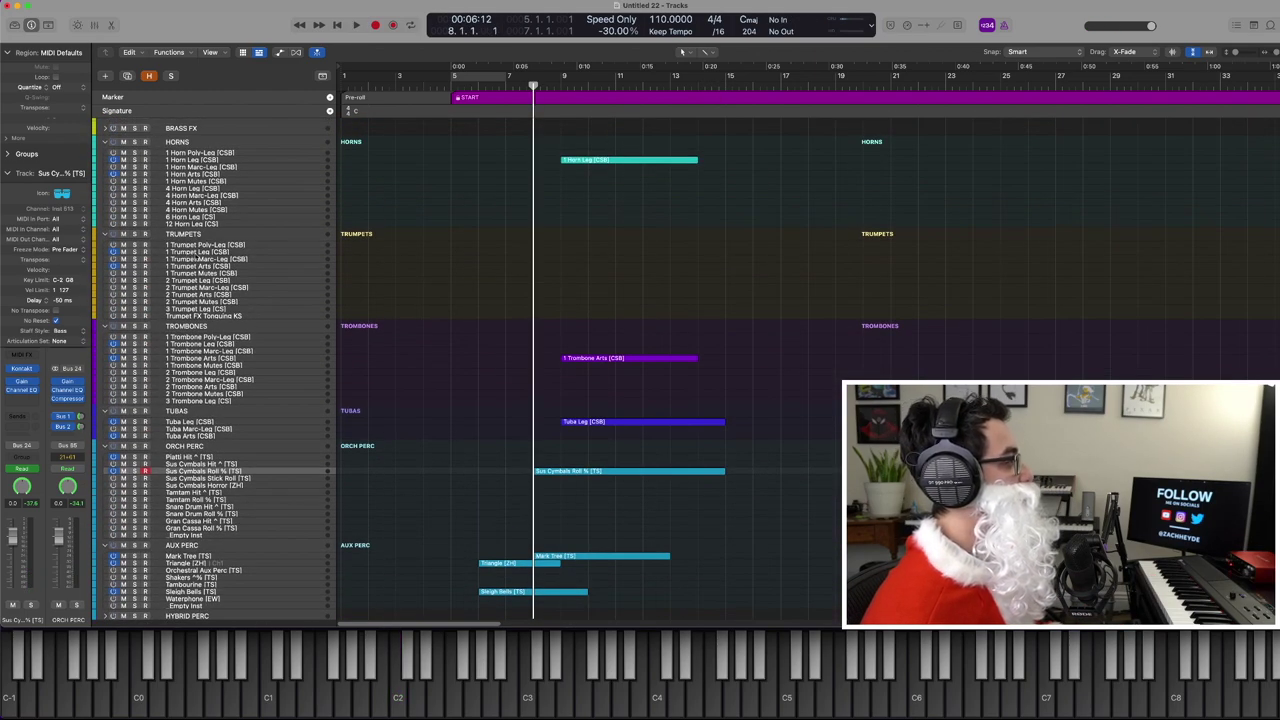
{"action": "left_click", "coordinate": [205, 251]}
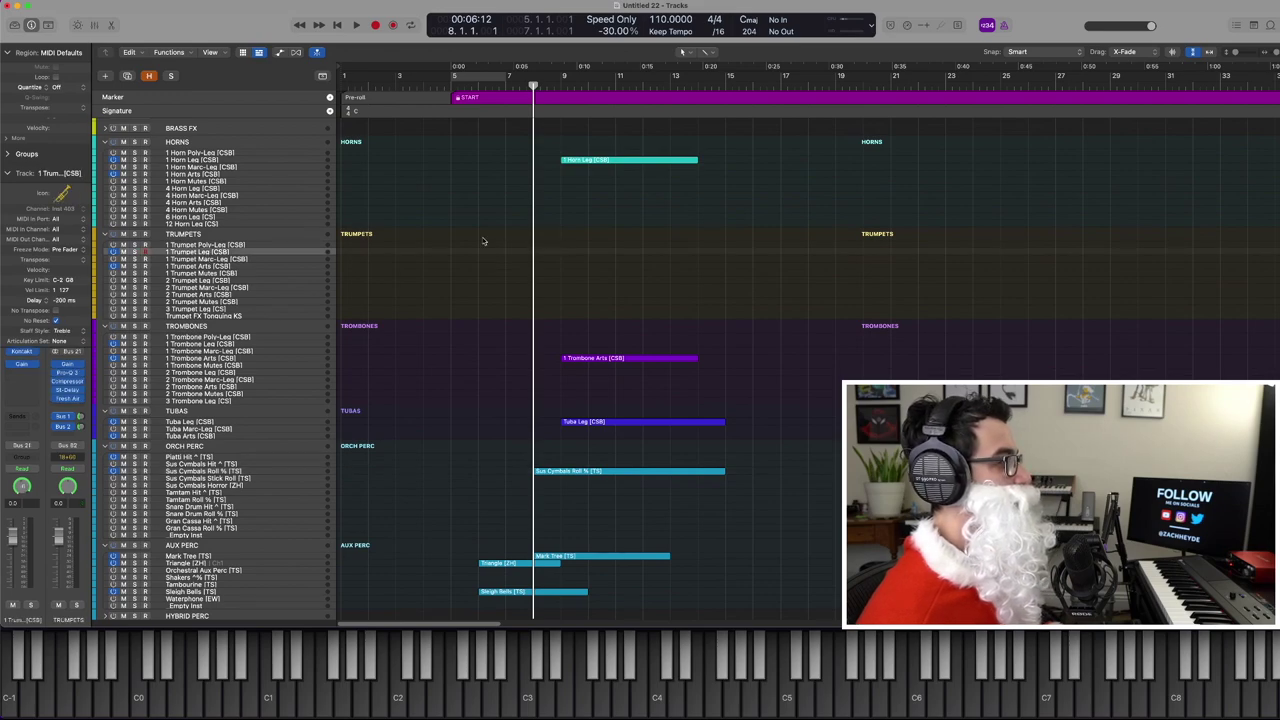
{"action": "key", "text": "period"}
{"action": "key", "text": "period"}
{"action": "key", "text": "period"}
{"action": "key", "text": "comma"}
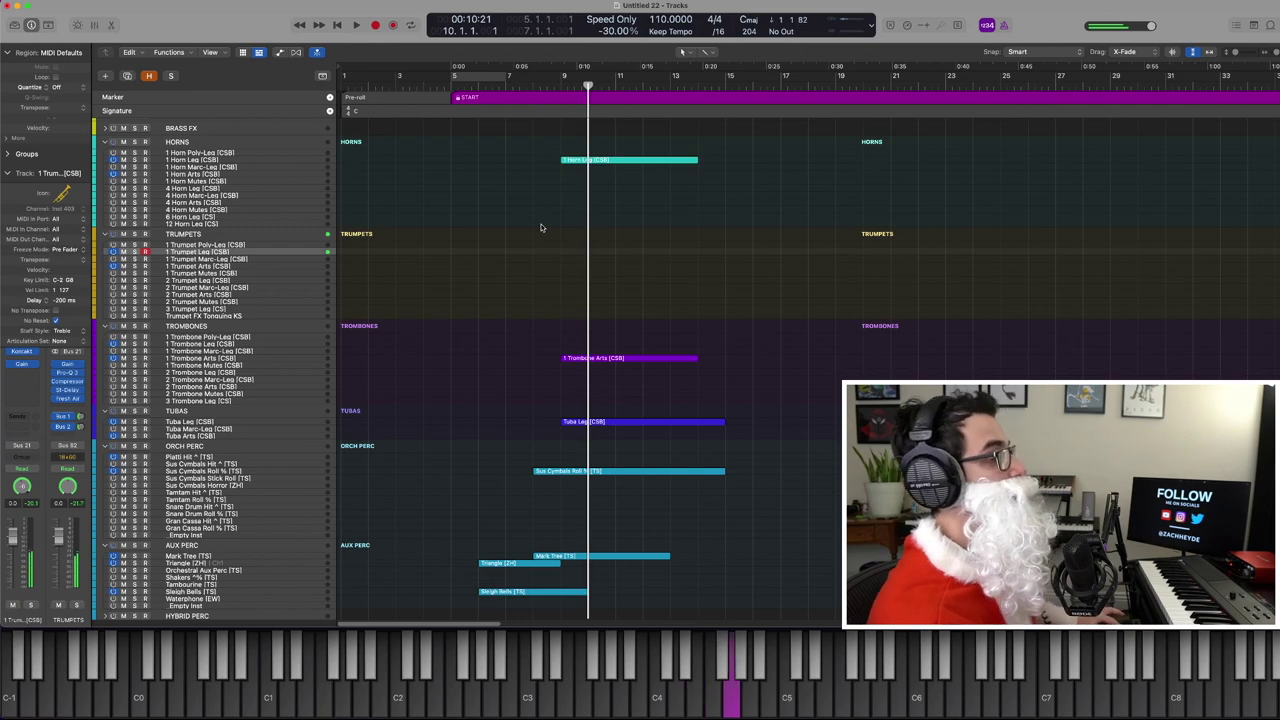
{"action": "key", "text": "space"}
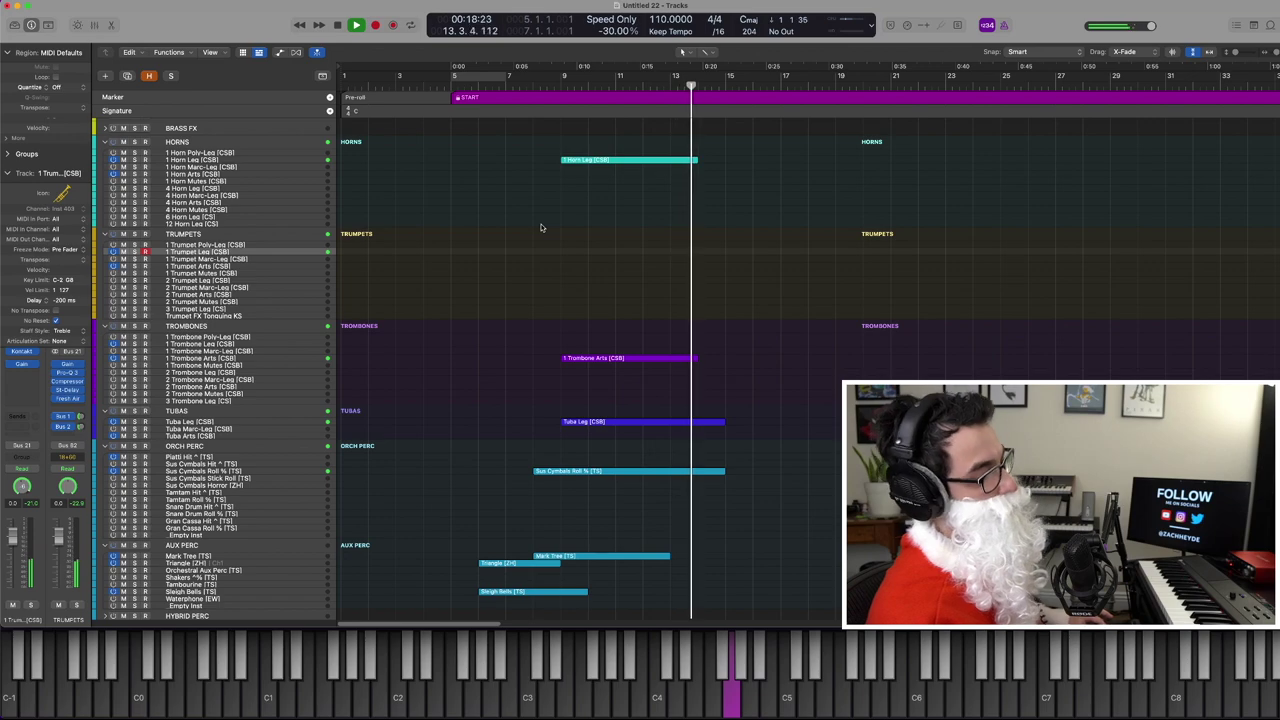
Check the captured 1 Trumpet Leg notes in the Piano Roll and play the passage back with the full arrangement
{"action": "key", "text": "p"}
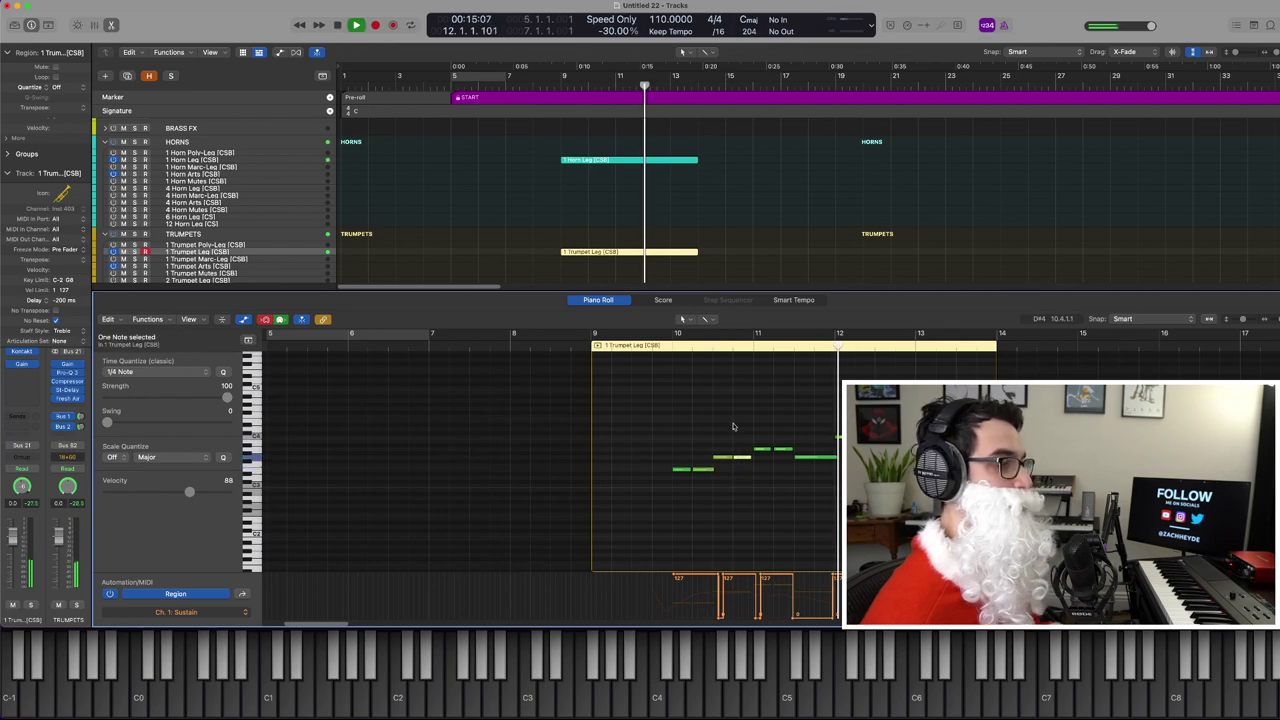
{"action": "key", "text": "comma"}
{"action": "left_click", "coordinate": [785, 406]}
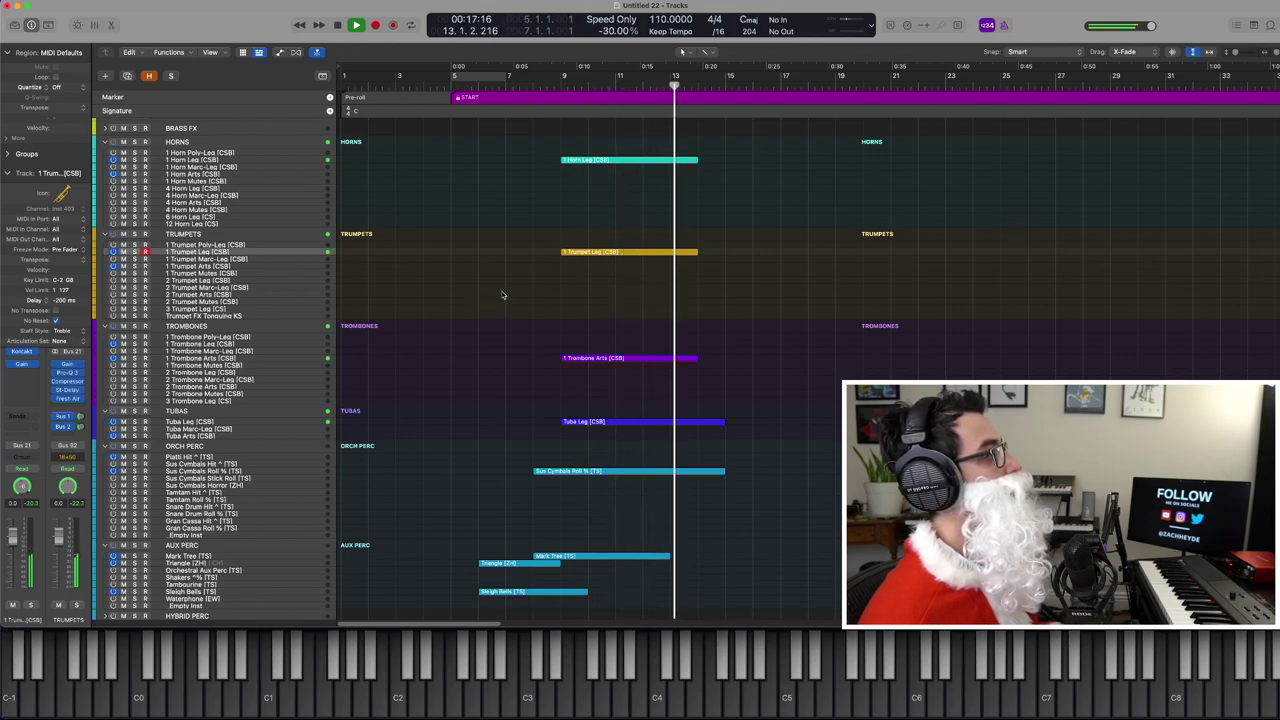
{"action": "key", "text": "space"}
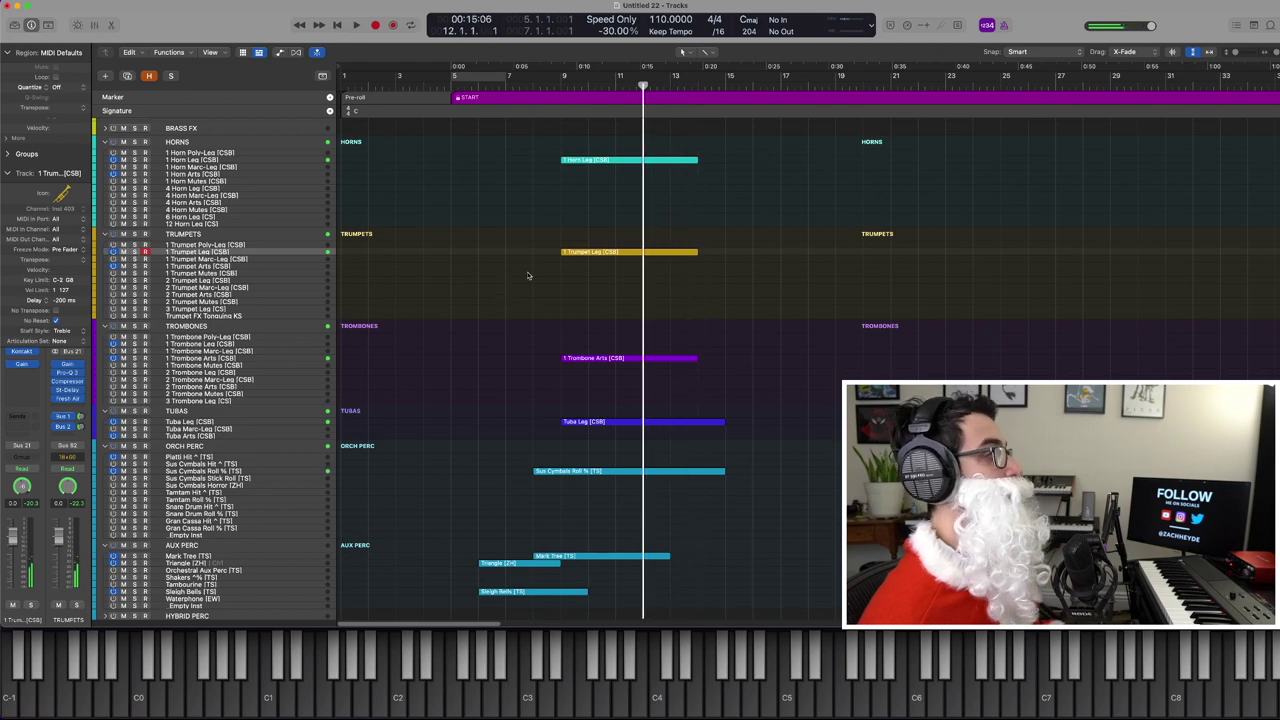
Capture a performance on the Chimes [TS] track from bar 11 to bar 14, quantized to 1/4 notes
{"action": "scroll", "coordinate": [486, 306], "scroll_direction": "down", "scroll_amount": 5}
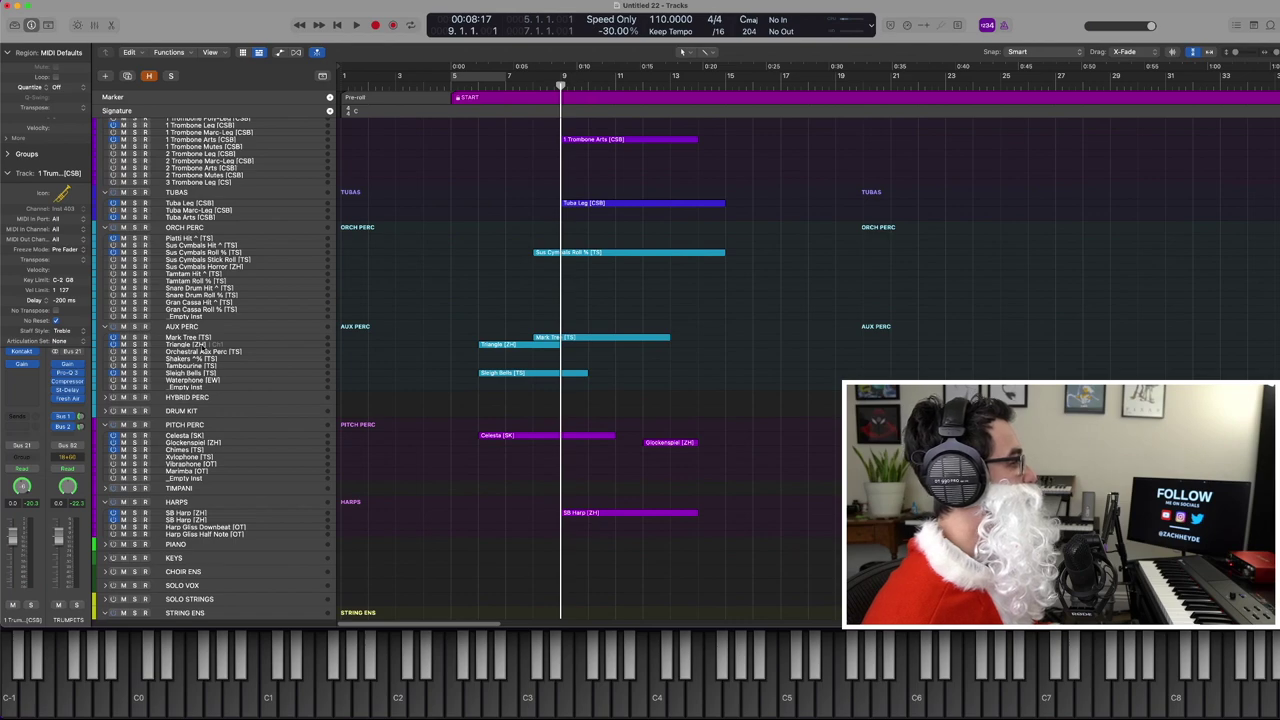
{"action": "scroll", "coordinate": [192, 433], "scroll_direction": "down", "scroll_amount": 1}
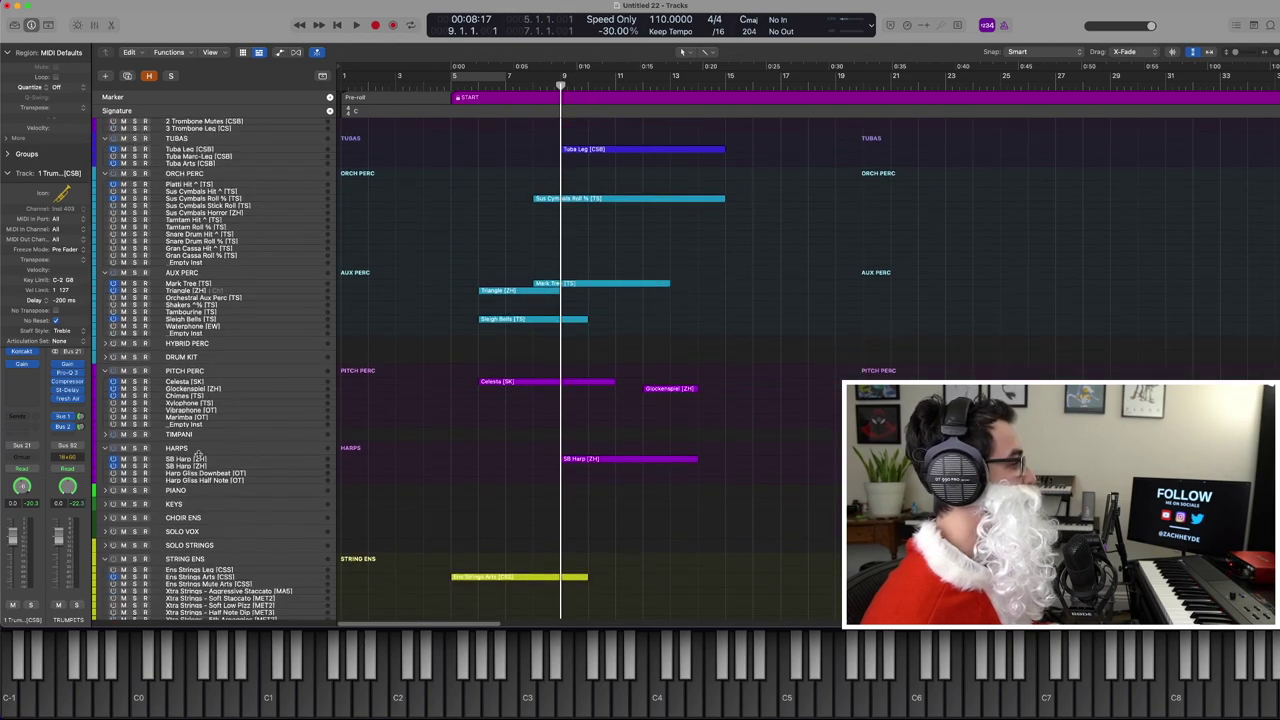
{"action": "left_click", "coordinate": [193, 397]}
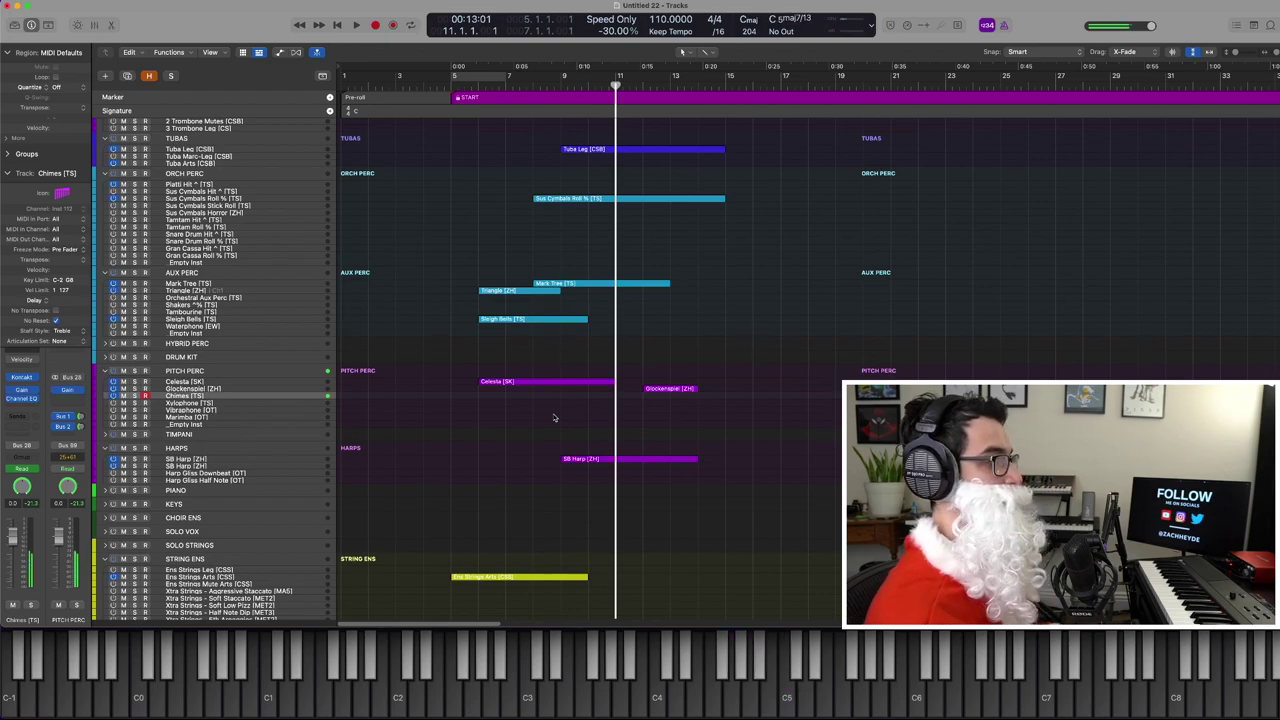
{"action": "key", "text": "space"}
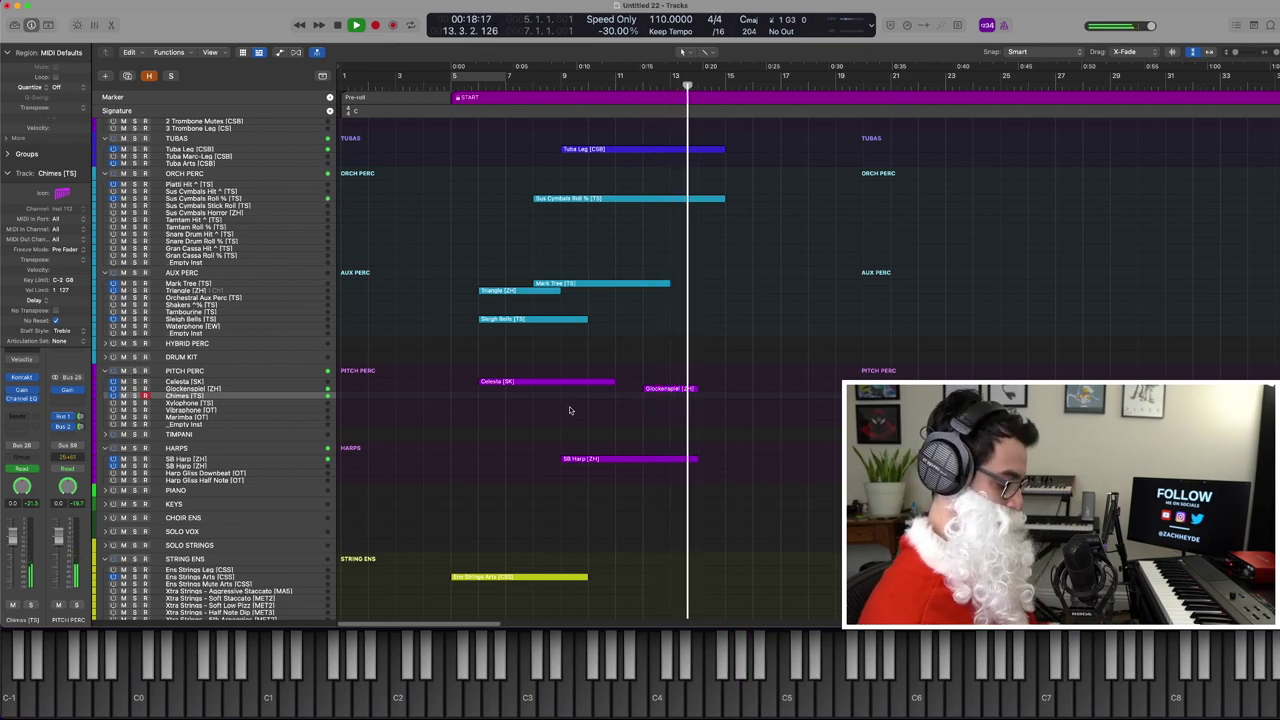
{"action": "key", "text": "shift+r"}
{"action": "key", "text": "space"}
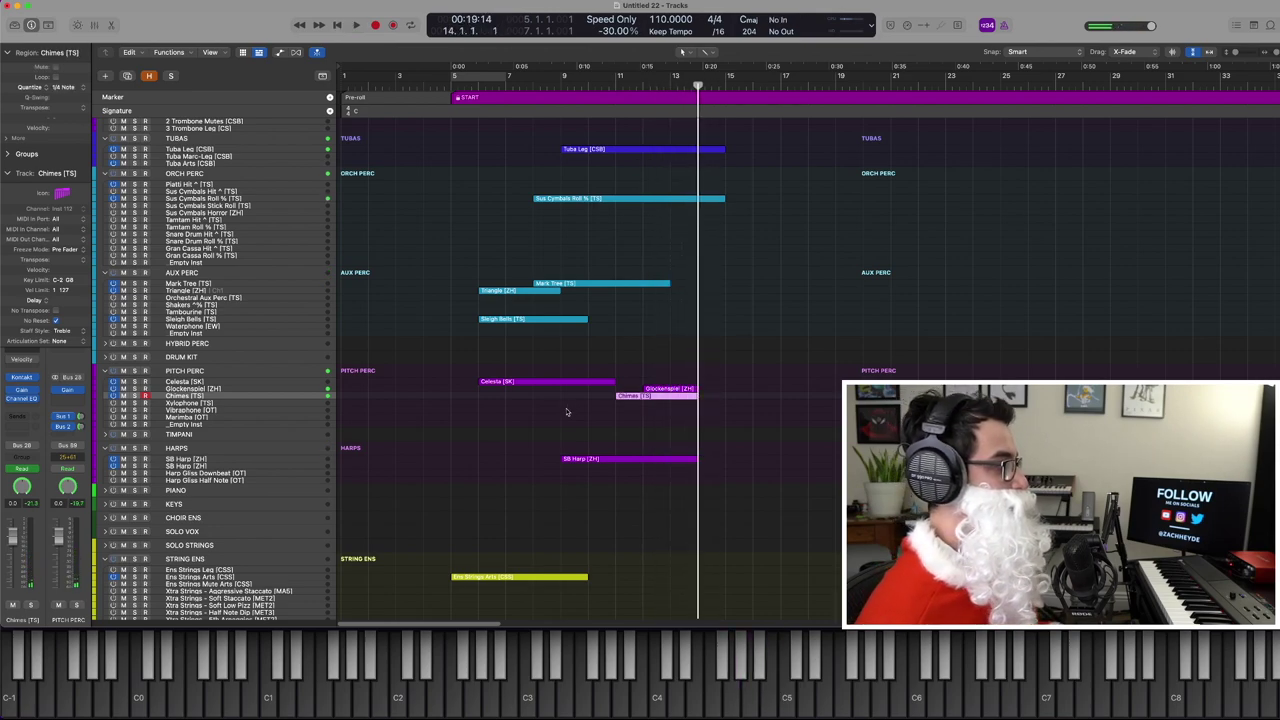
Adjust the Chimes Channel EQ to a broad 4 dB cut at 650 Hz while playing back from bar 11
{"action": "key", "text": "comma"}
{"action": "key", "text": "comma"}
{"action": "key", "text": "comma"}
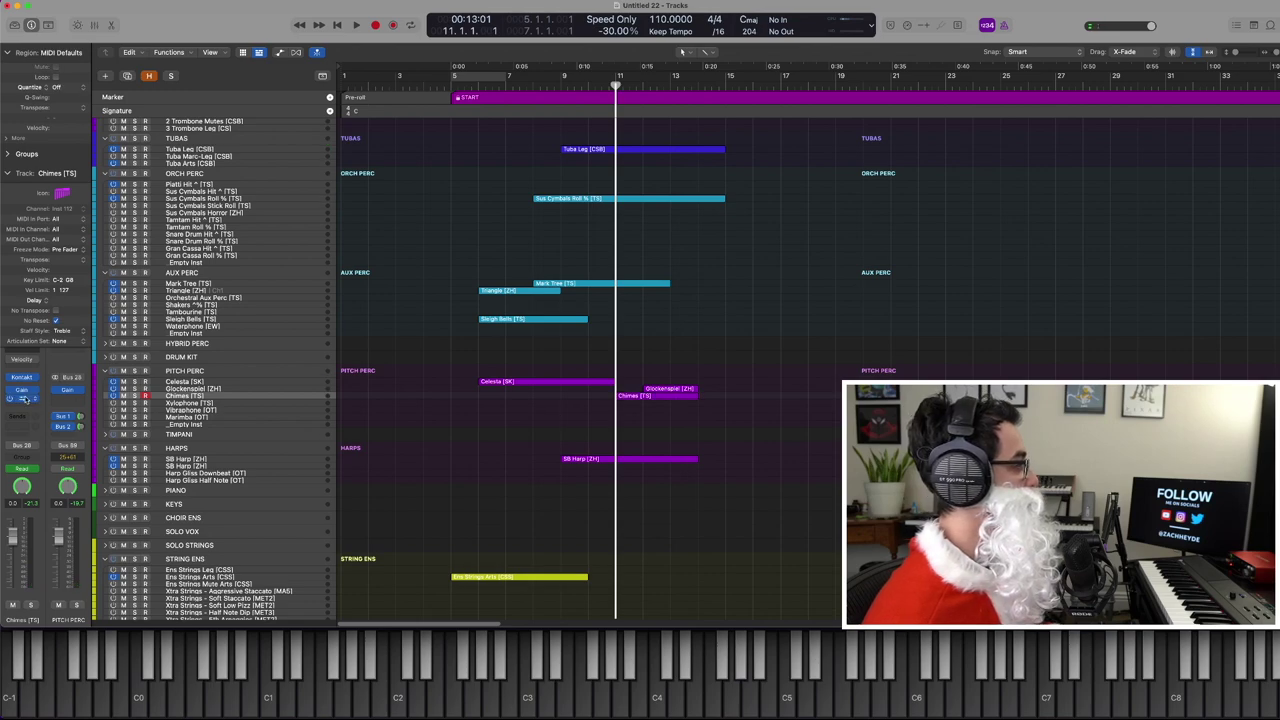
{"action": "key", "text": "e"}
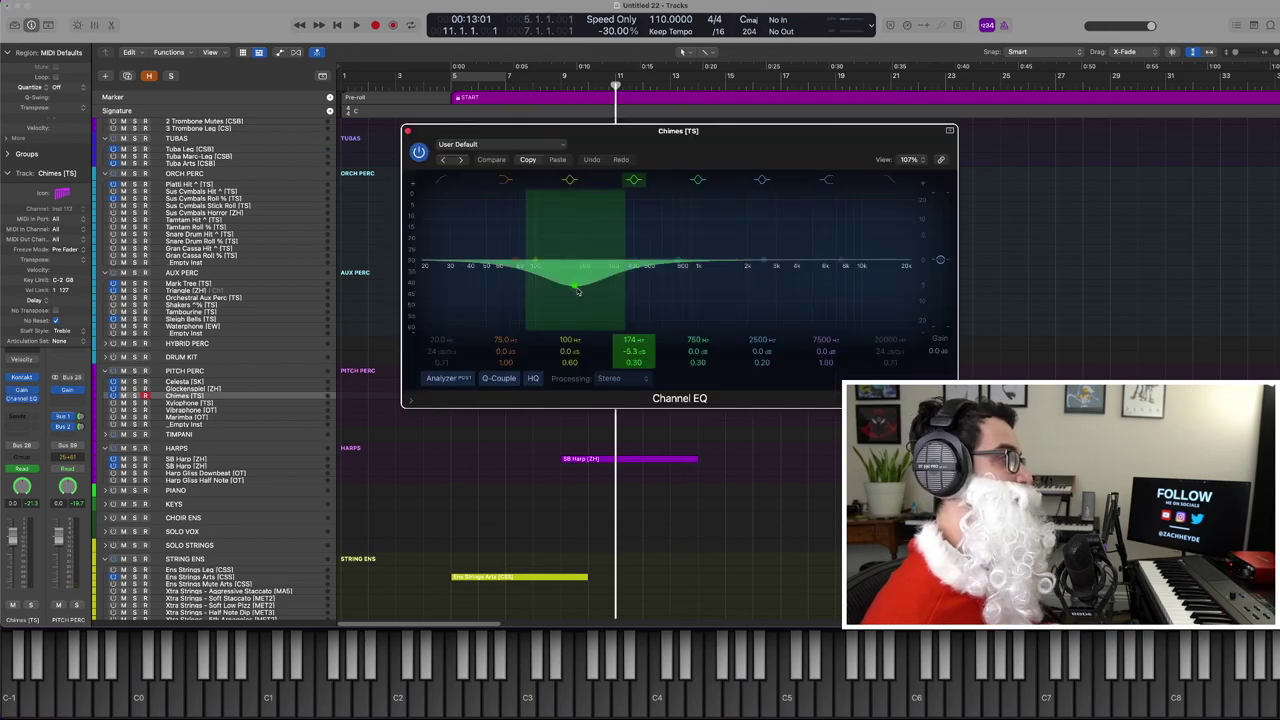
{"action": "left_click_drag", "start_coordinate": [577, 291], "coordinate": [672, 289]}
{"action": "key", "text": "space"}
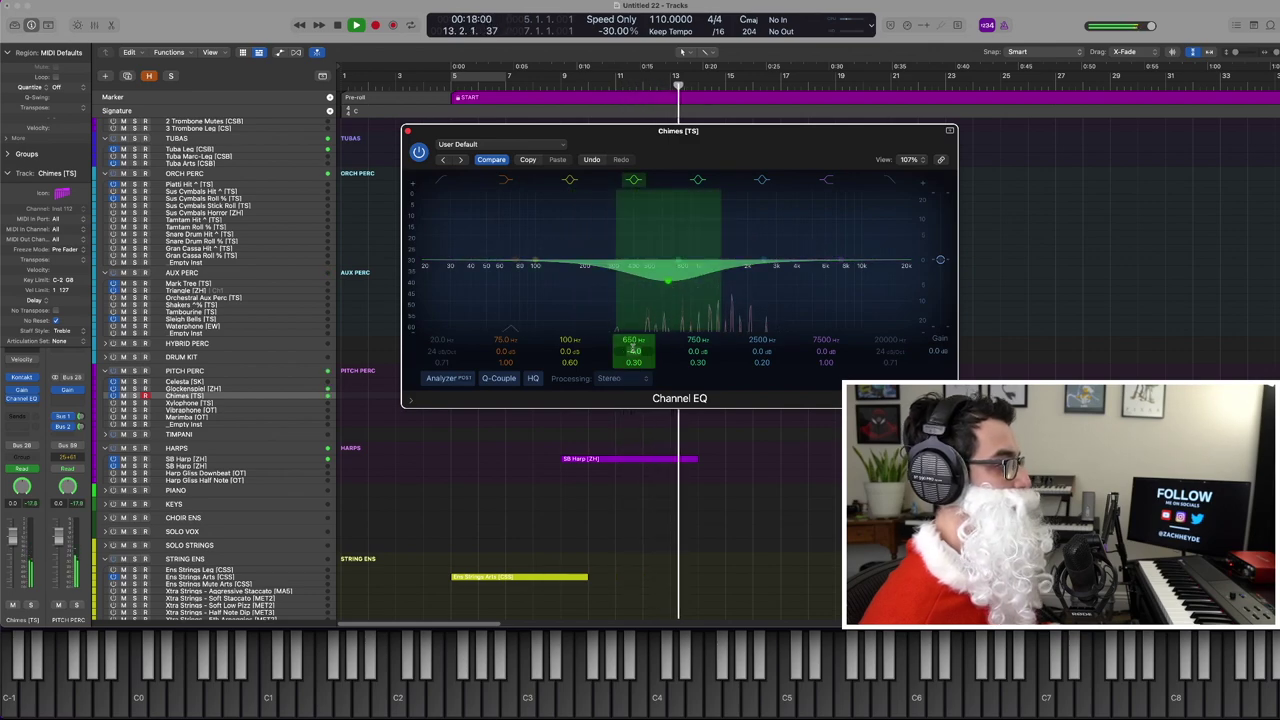
{"action": "key", "text": "space"}
{"action": "left_click", "coordinate": [407, 130]}
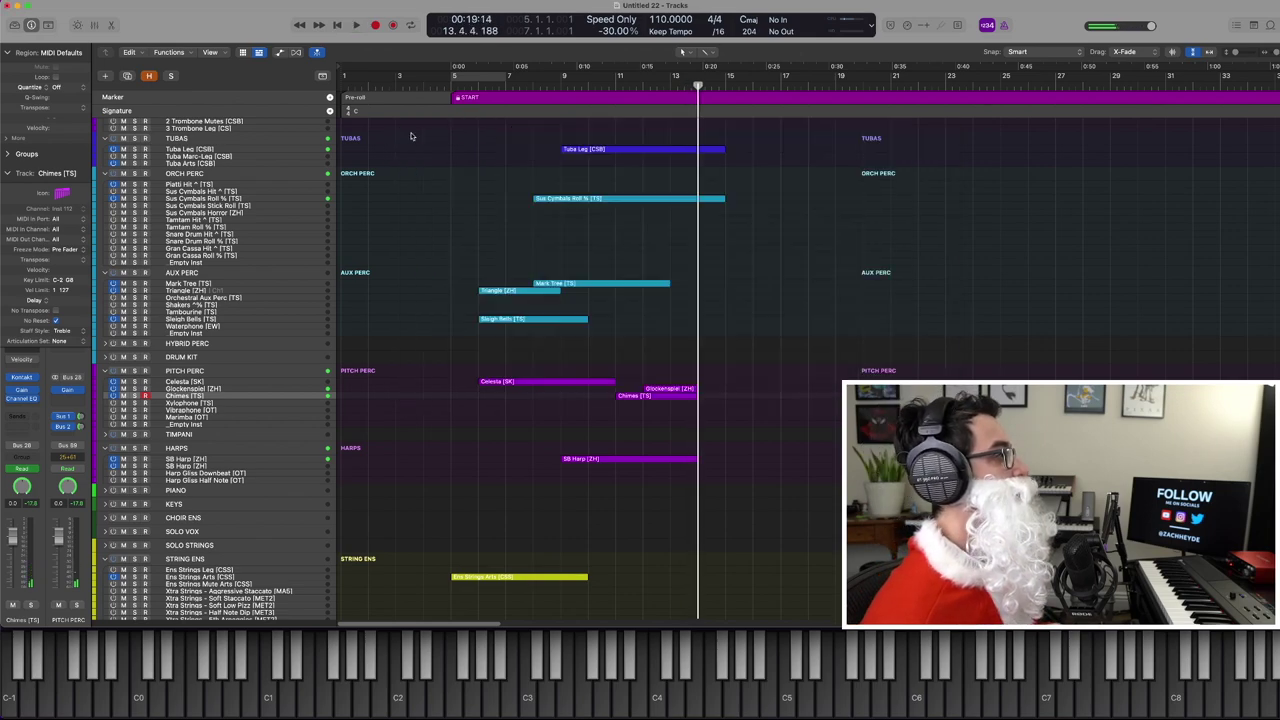
Play the PIANO SKETCHING track in solo, study its notes from bar 17 in the Piano Roll, and turn off solo
{"action": "scroll", "coordinate": [444, 268], "scroll_direction": "up", "scroll_amount": 15}
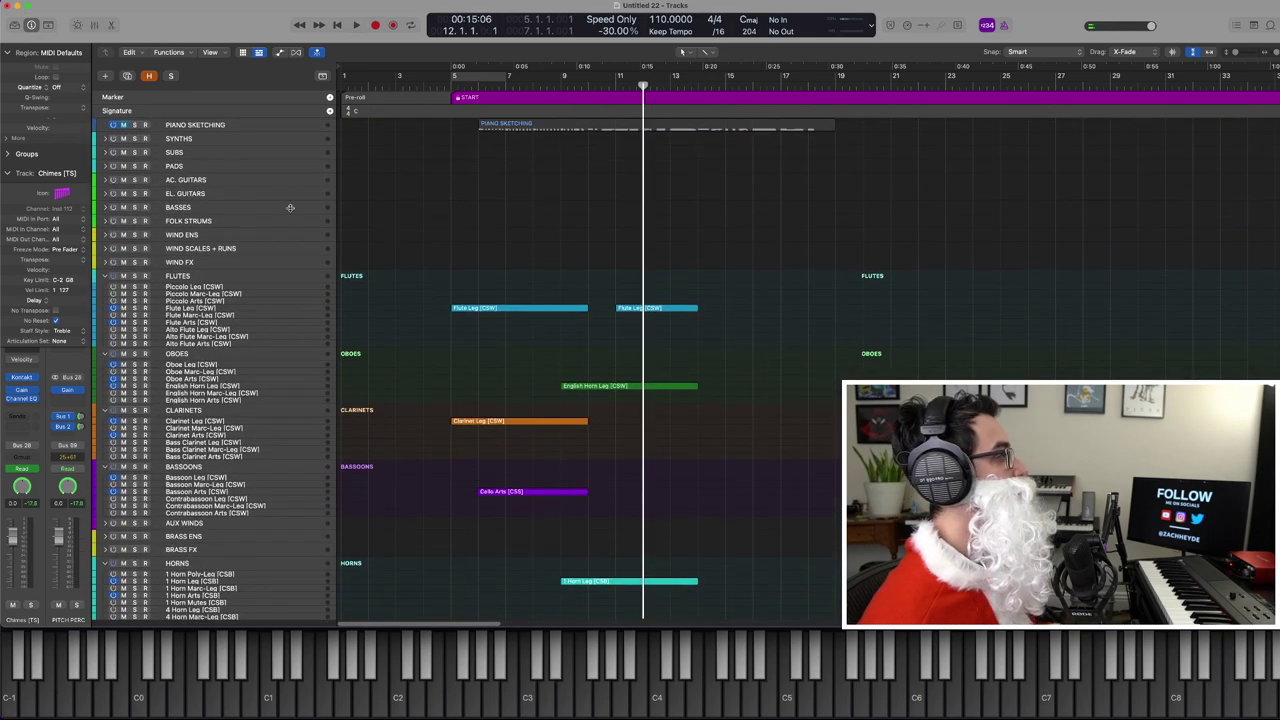
{"action": "left_click", "coordinate": [123, 125]}
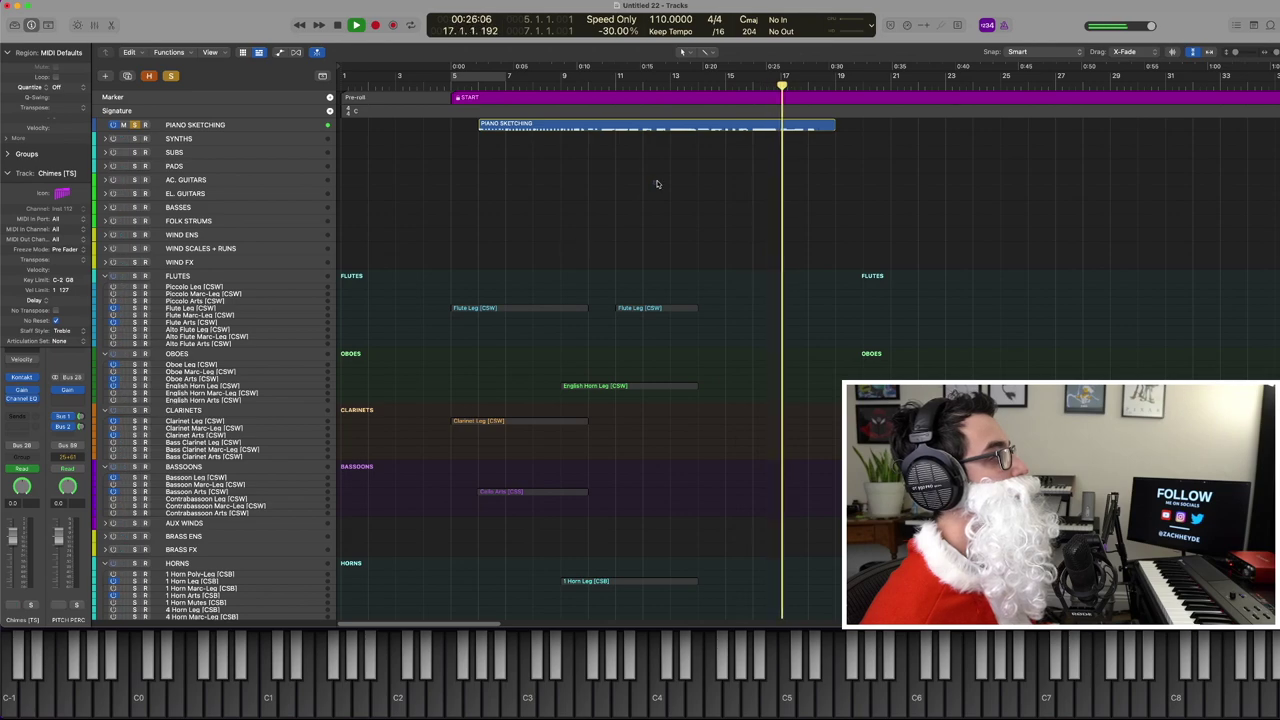
{"action": "left_click", "coordinate": [710, 125]}
{"action": "key", "text": "p"}
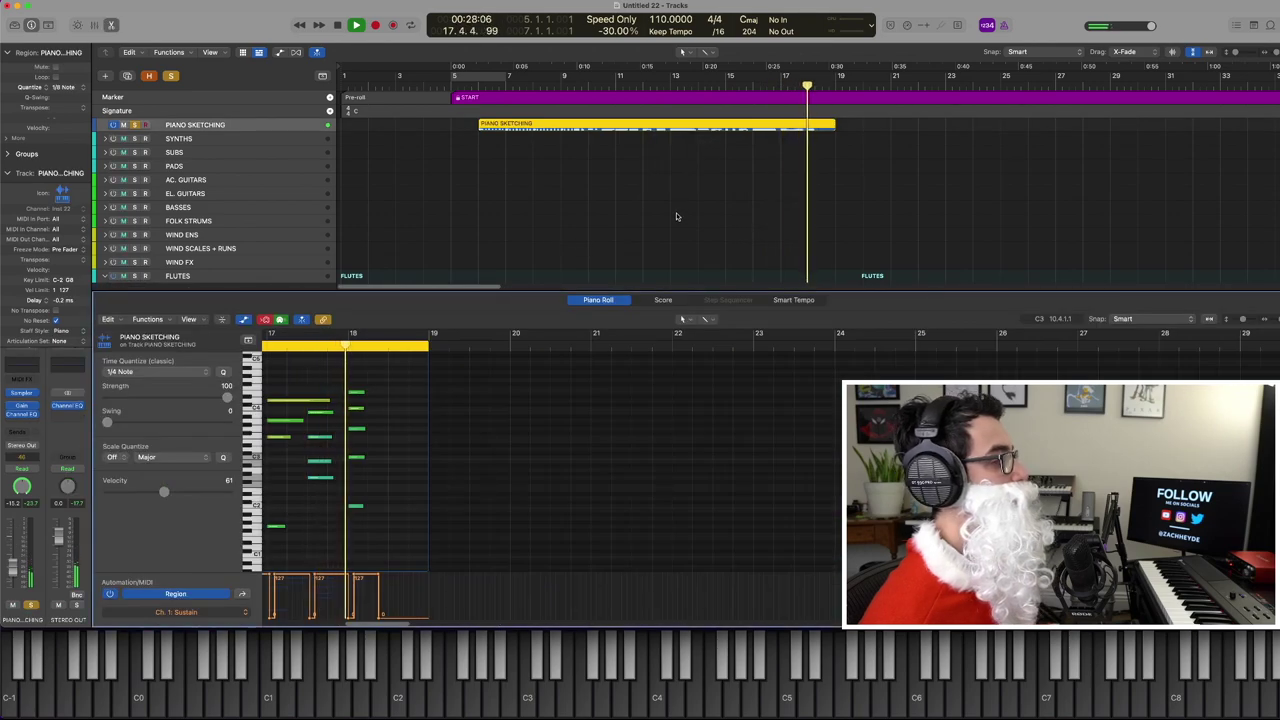
{"action": "key", "text": "e"}
{"action": "key", "text": "space"}
{"action": "key", "text": "s"}
{"action": "key", "text": "comma"}
{"action": "left_click", "coordinate": [566, 237]}
Arm the Cello Leg and Contrabass Leg tracks together with Tuba Leg and capture a low line on them from bar 14
{"action": "key", "text": "comma"}
{"action": "key", "text": "comma"}
{"action": "key", "text": "comma"}
{"action": "key", "text": "comma"}
{"action": "key", "text": "comma"}
{"action": "key", "text": "comma"}
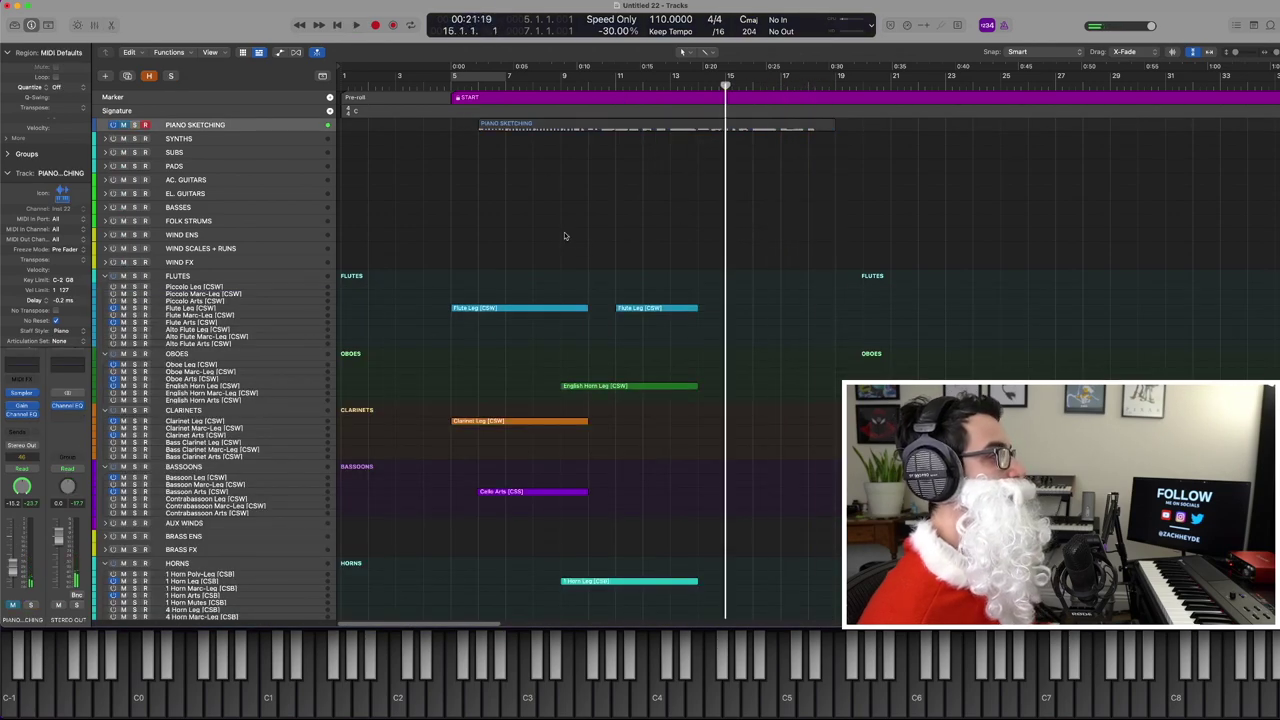
{"action": "scroll", "coordinate": [565, 237], "scroll_direction": "down", "scroll_amount": 5}
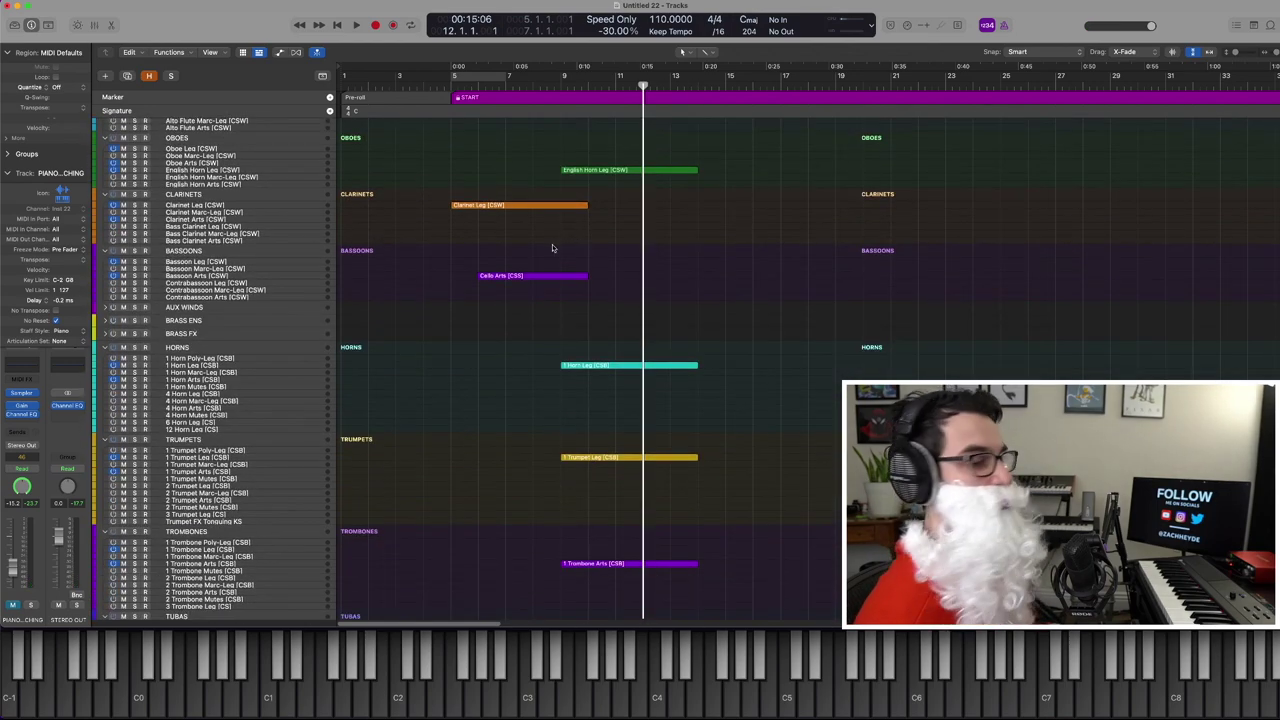
{"action": "scroll", "coordinate": [552, 247], "scroll_direction": "down", "scroll_amount": 6}
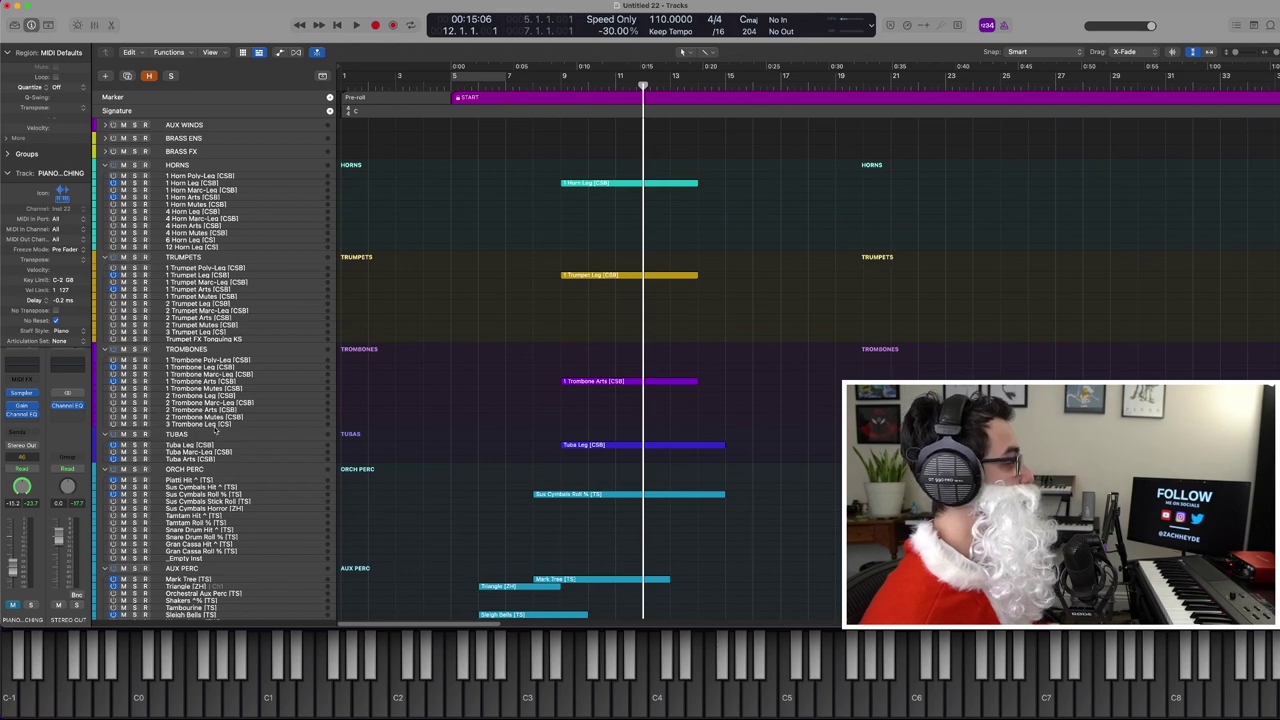
{"action": "left_click", "coordinate": [228, 446]}
{"action": "scroll", "coordinate": [460, 430], "scroll_direction": "down", "scroll_amount": 10}
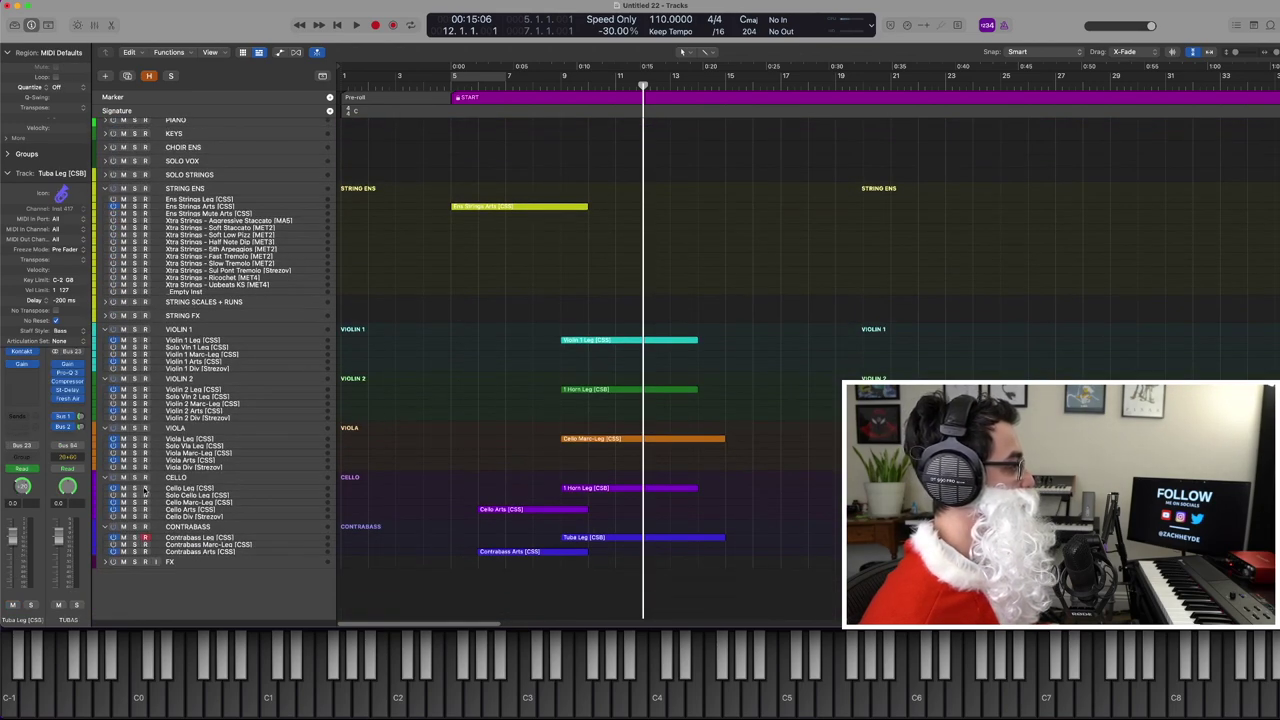
{"action": "scroll", "coordinate": [431, 424], "scroll_direction": "up", "scroll_amount": 8}
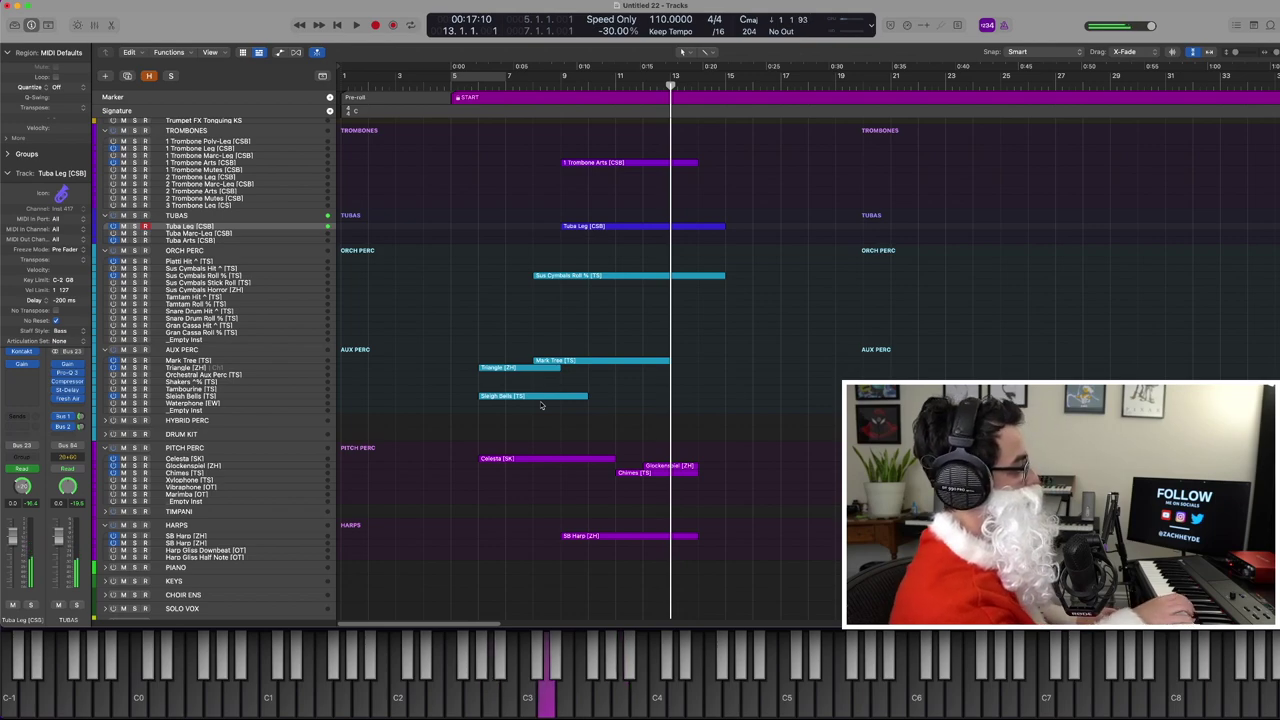
{"action": "scroll", "coordinate": [541, 405], "scroll_direction": "down", "scroll_amount": 8}
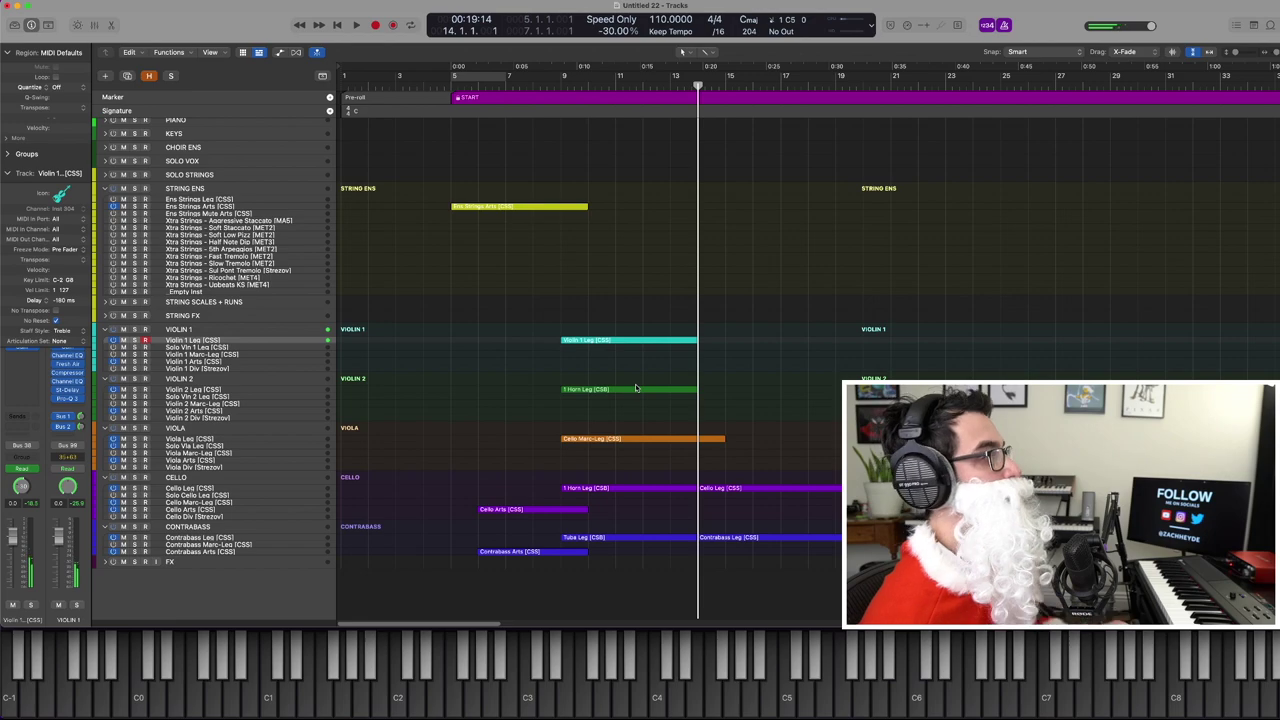
Audition the PIANO SKETCHING track in solo through bar 15 and turn solo off
{"action": "scroll", "coordinate": [636, 388], "scroll_direction": "up", "scroll_amount": 15}
{"action": "left_click", "coordinate": [134, 124]}
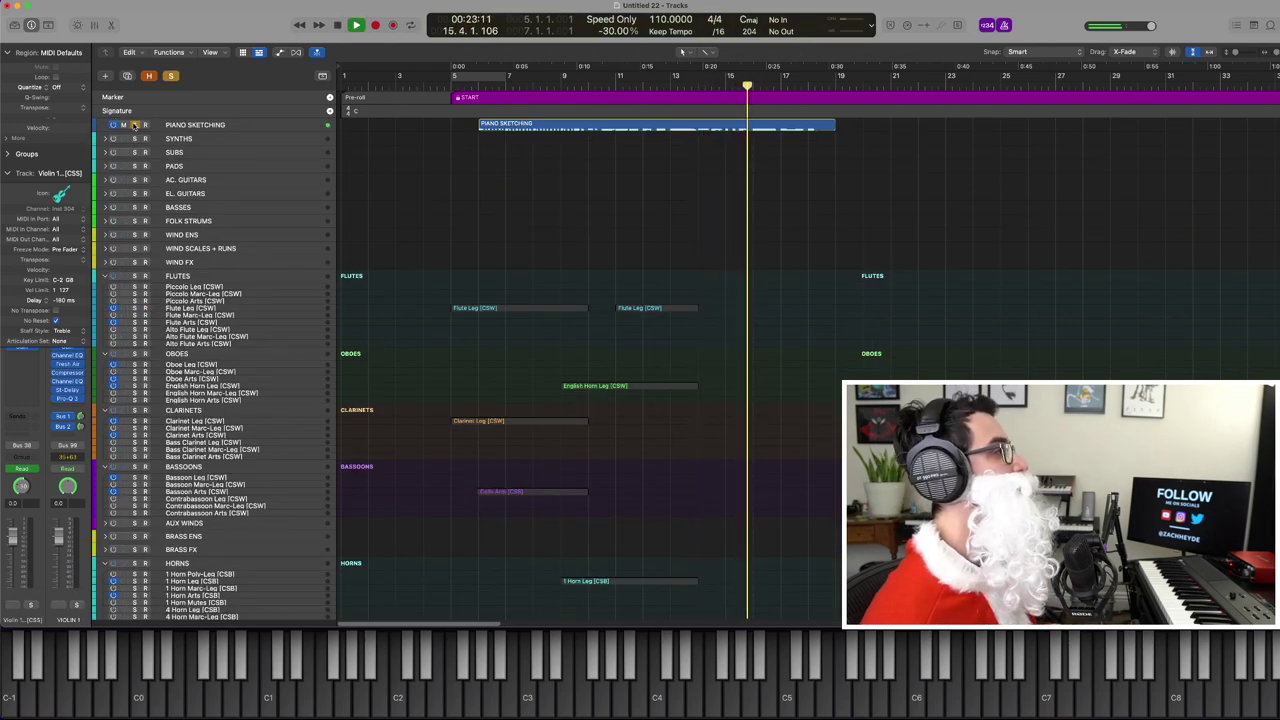
{"action": "left_click", "coordinate": [134, 124]}
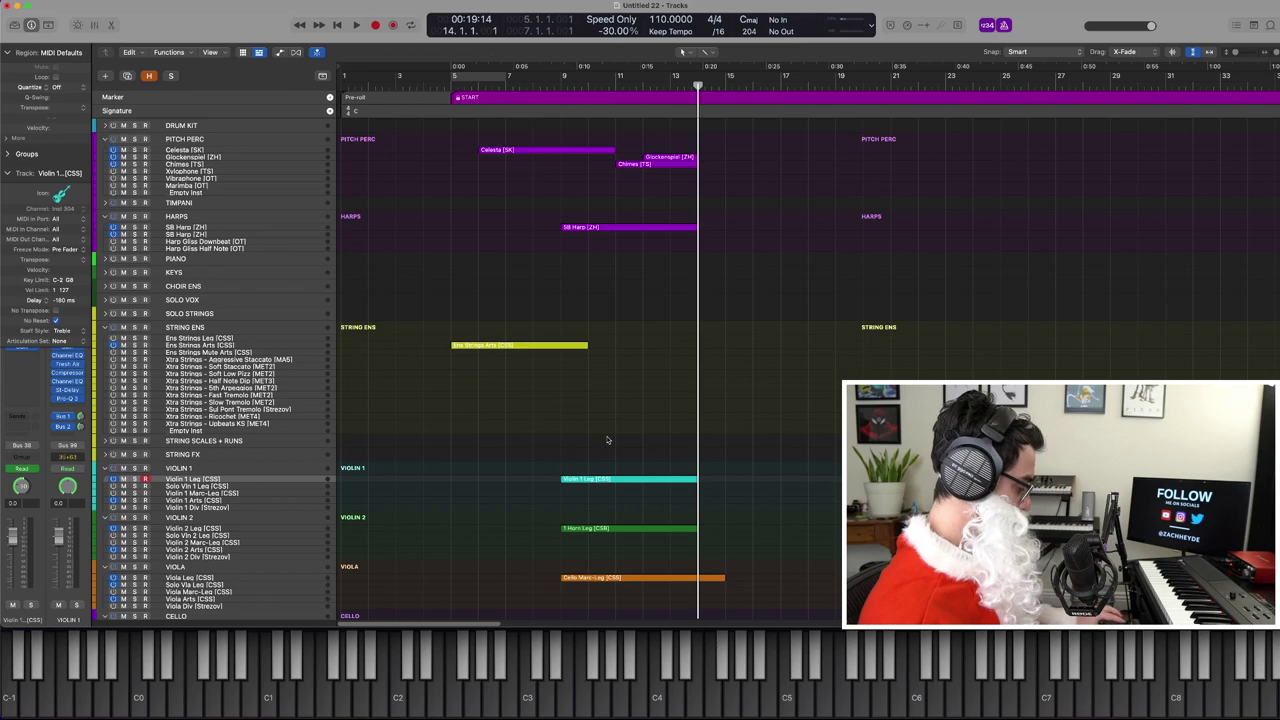
Capture a melody on the Violin 1 Leg [CSS] track from bar 13 to bar 20 and review its notes in the Piano Roll
{"action": "key", "text": "comma"}
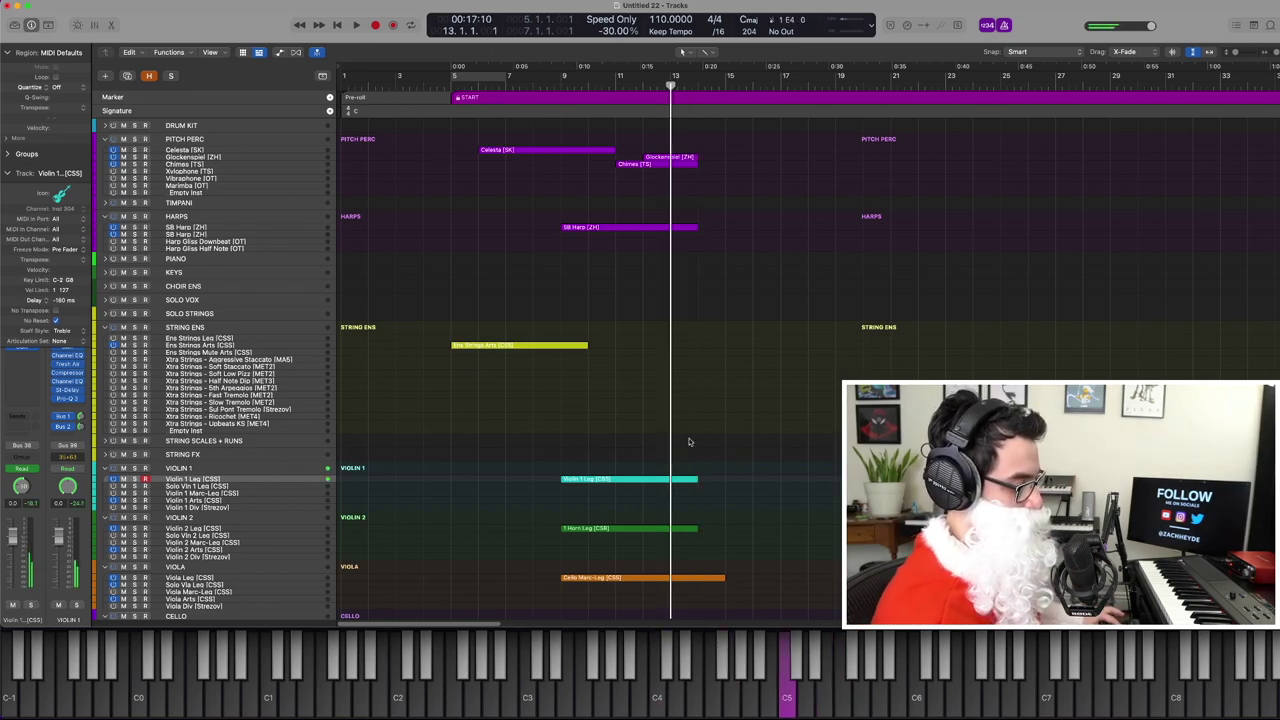
{"action": "key", "text": "space"}
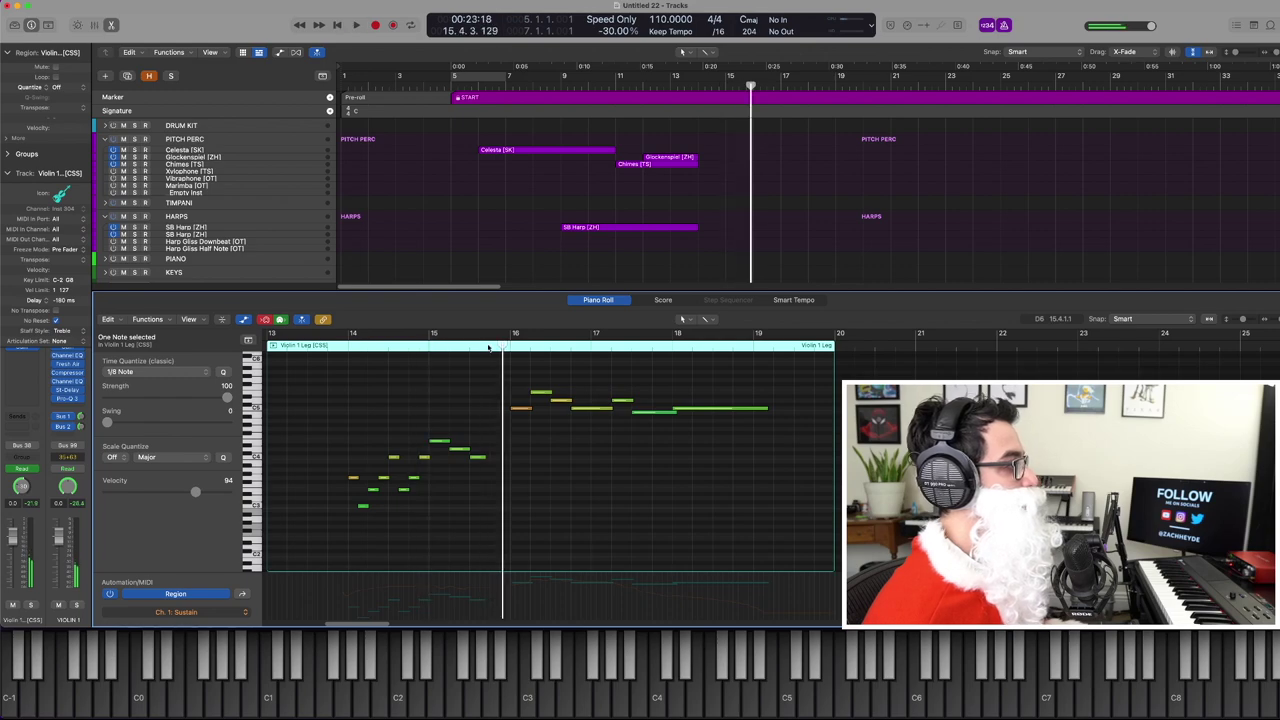
{"action": "key", "text": "p"}
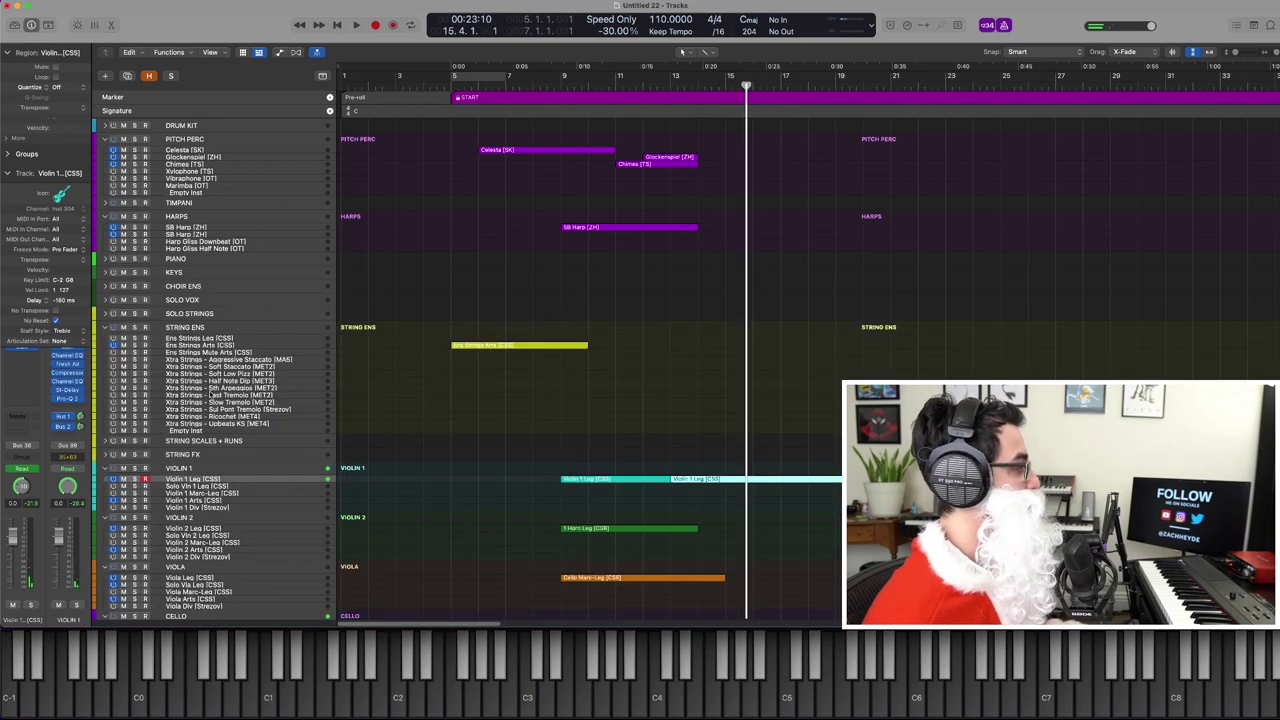
Expand the STRING SCALES + RUNS group and capture a run on the String Runs - Major [CS] track from bar 15 to bar 17
{"action": "left_click", "coordinate": [231, 440]}
{"action": "key", "text": "Right"}
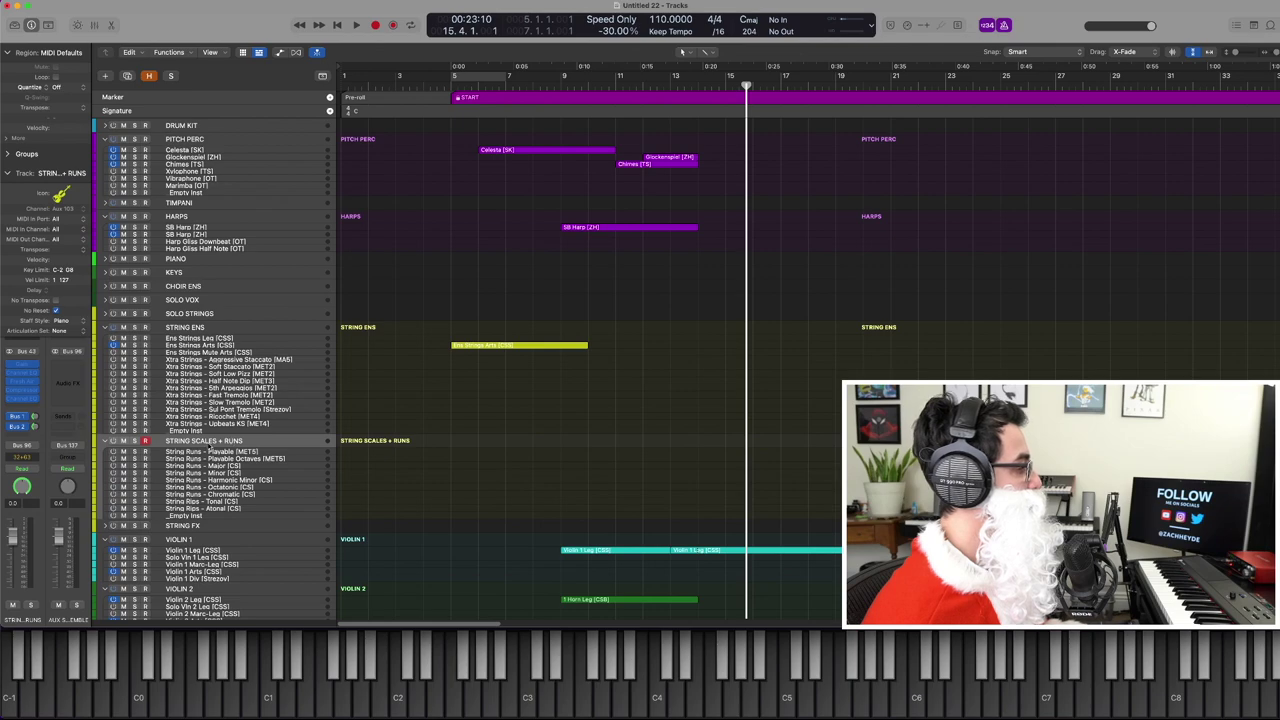
{"action": "left_click", "coordinate": [205, 466]}
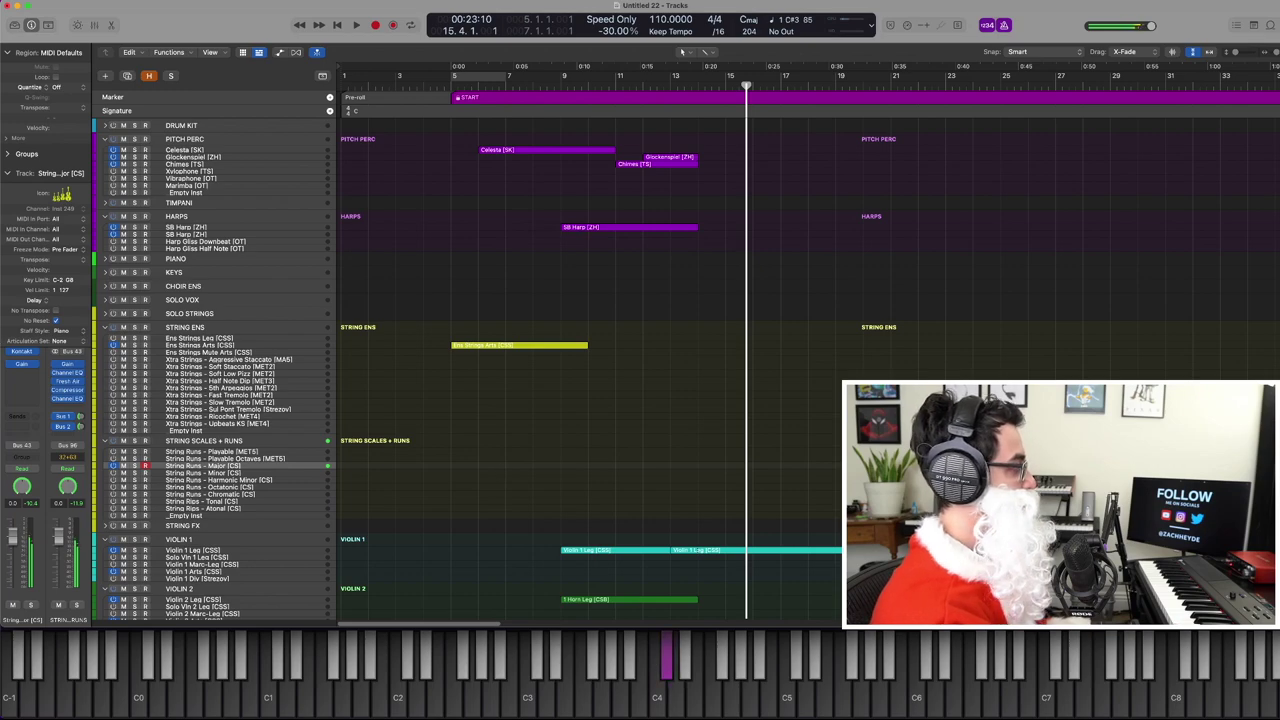
{"action": "left_click", "coordinate": [22, 366]}
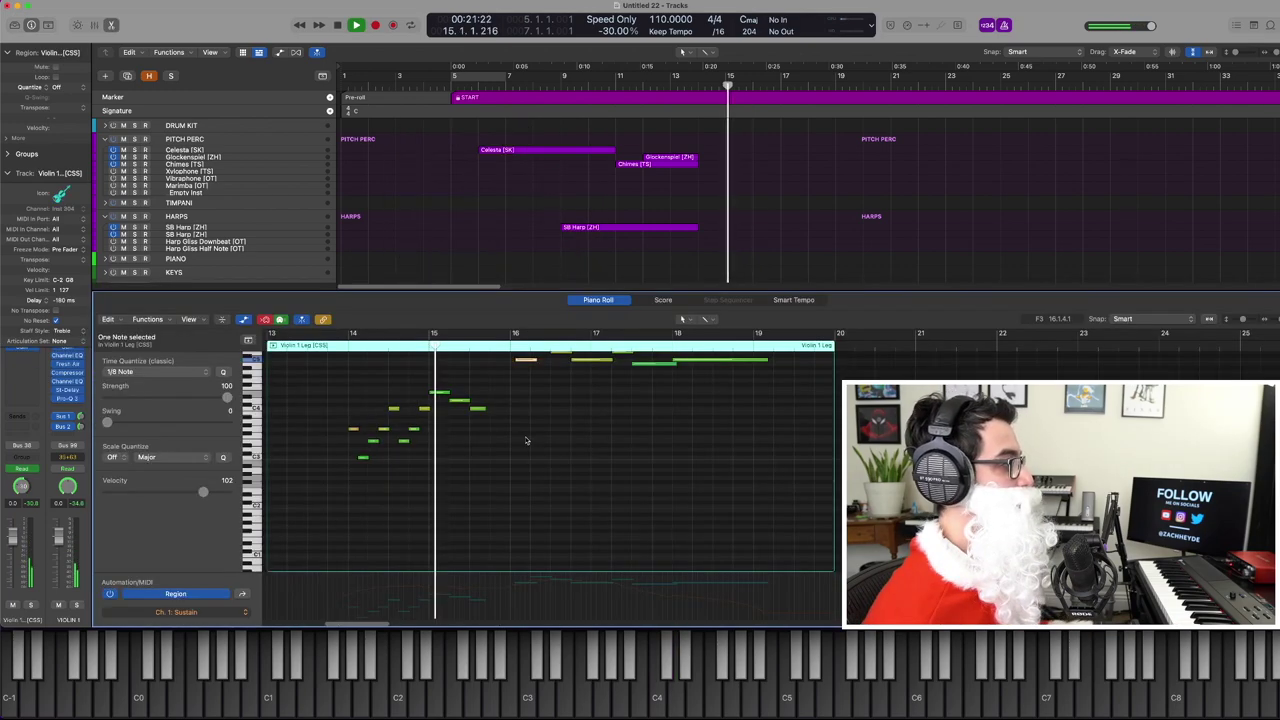
Compare the Violin 1 Leg [CSS] notes around bar 15 with the captured string run in the Piano Roll
{"action": "key", "text": "p"}
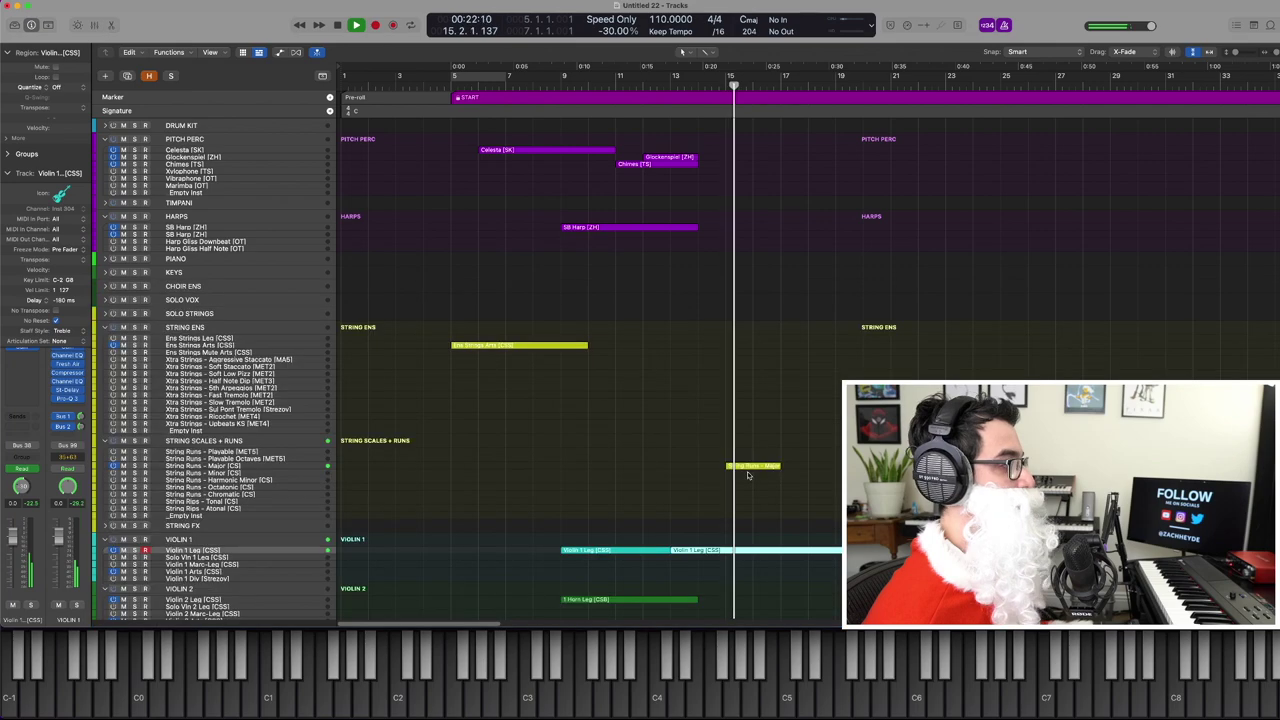
{"action": "key", "text": "p"}
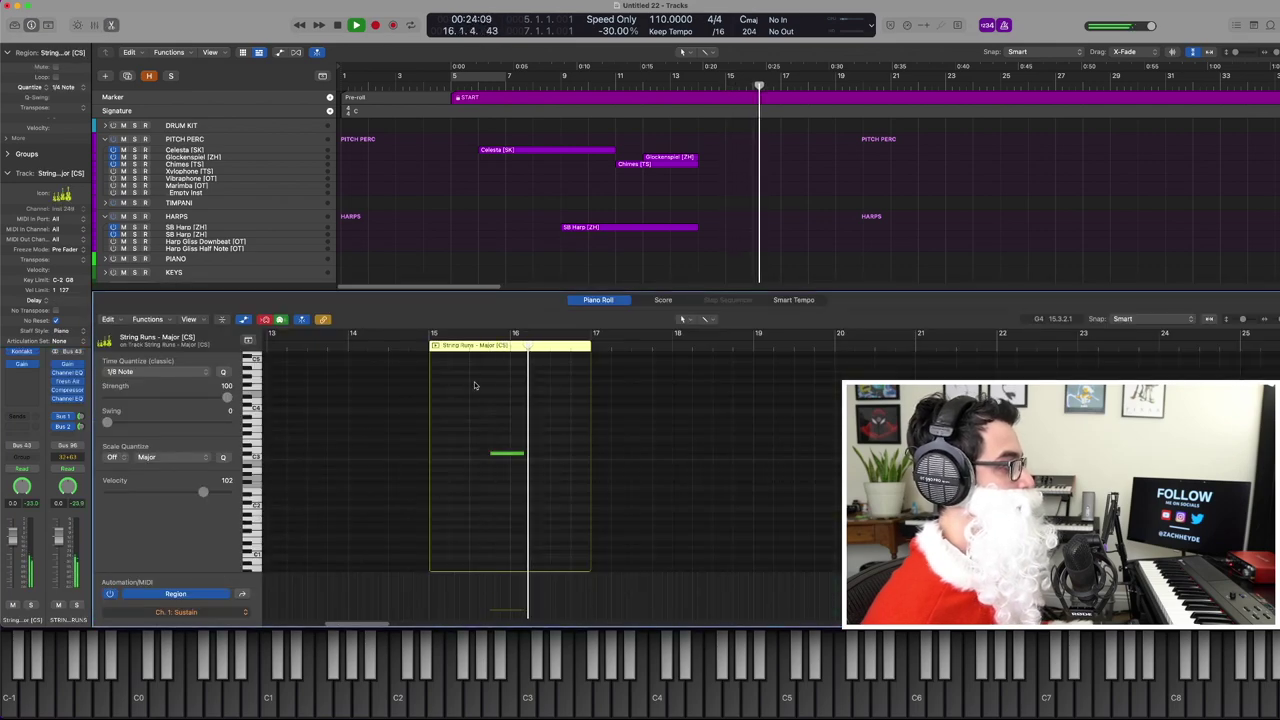
{"action": "key", "text": "space"}
{"action": "left_click_drag", "start_coordinate": [477, 384], "coordinate": [509, 491]}
{"action": "key", "text": "space"}
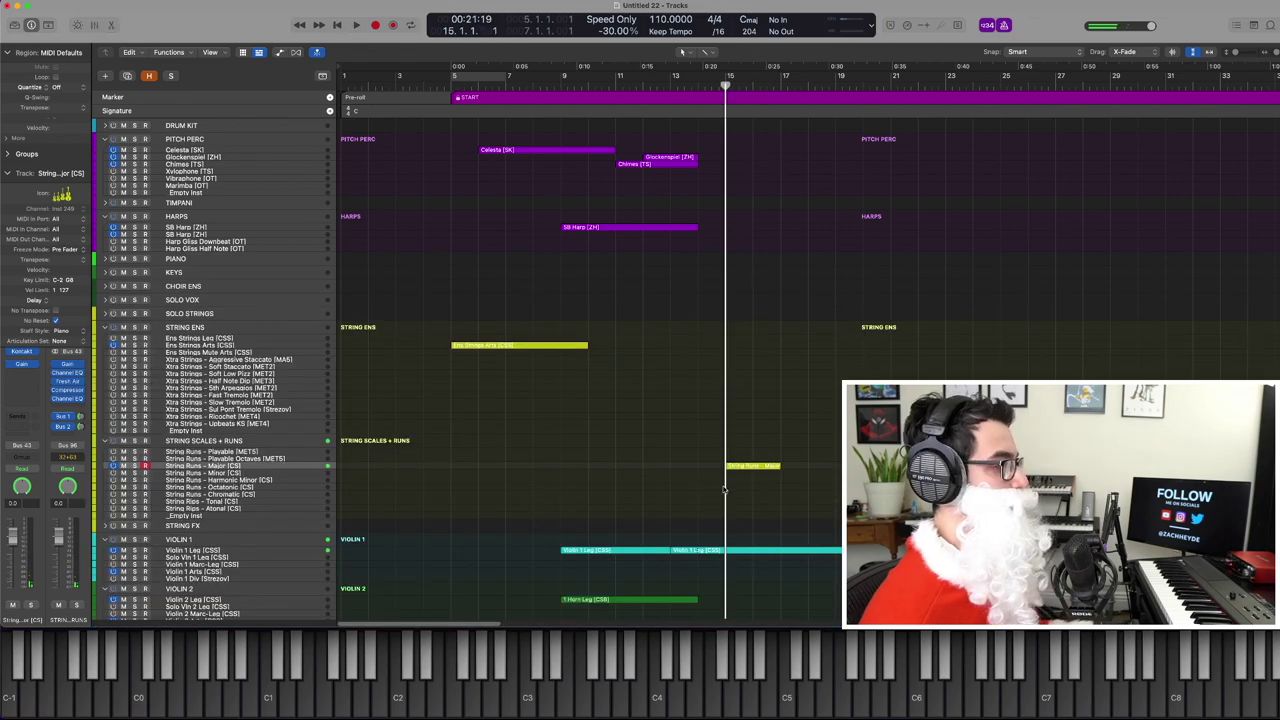
Copy the string run region to the Wind Runs - Major [HWW] track at bar 15 and play it back
{"action": "scroll", "coordinate": [541, 384], "scroll_direction": "up", "scroll_amount": 5}
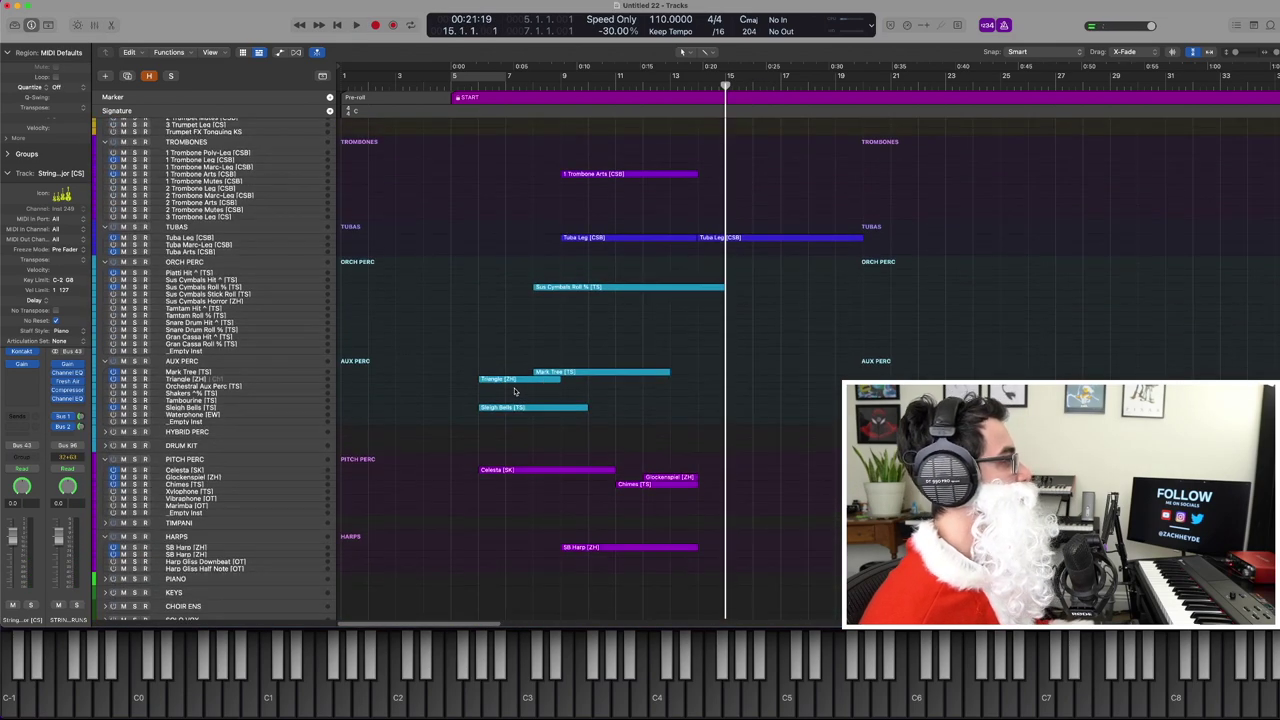
{"action": "scroll", "coordinate": [515, 392], "scroll_direction": "up", "scroll_amount": 7}
{"action": "scroll", "coordinate": [182, 237], "scroll_direction": "up", "scroll_amount": 3}
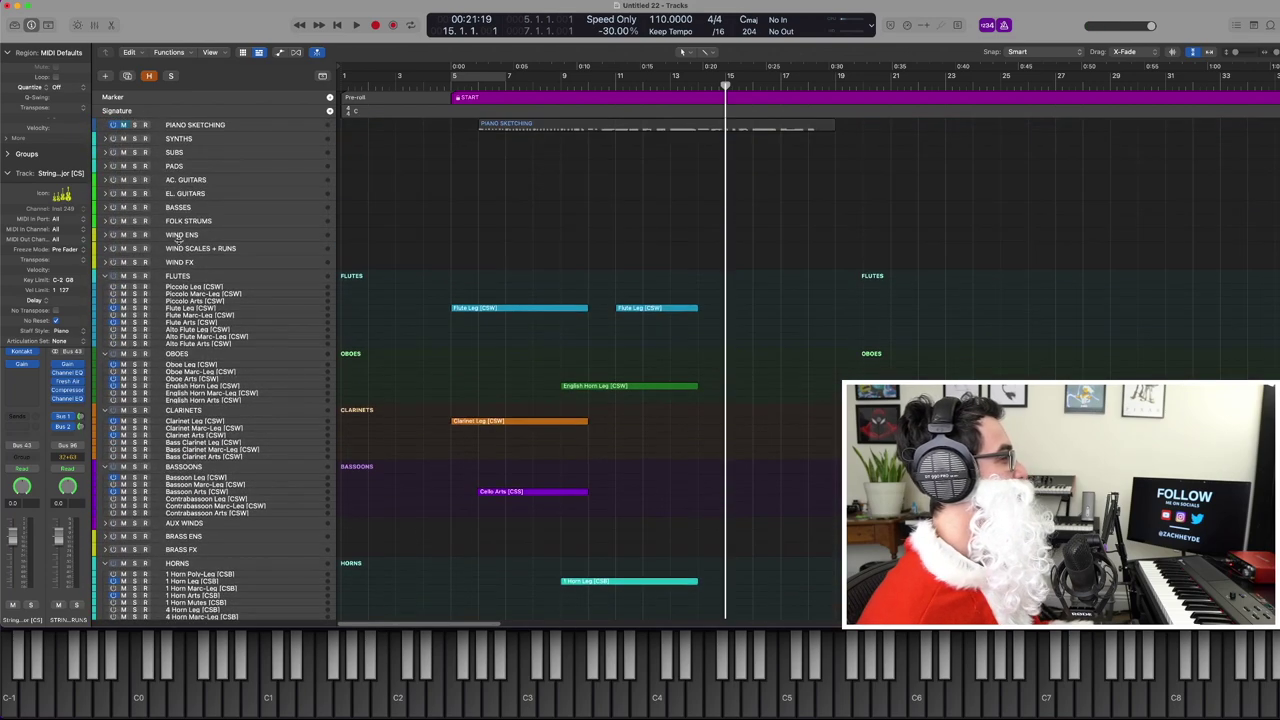
{"action": "left_click", "coordinate": [195, 249]}
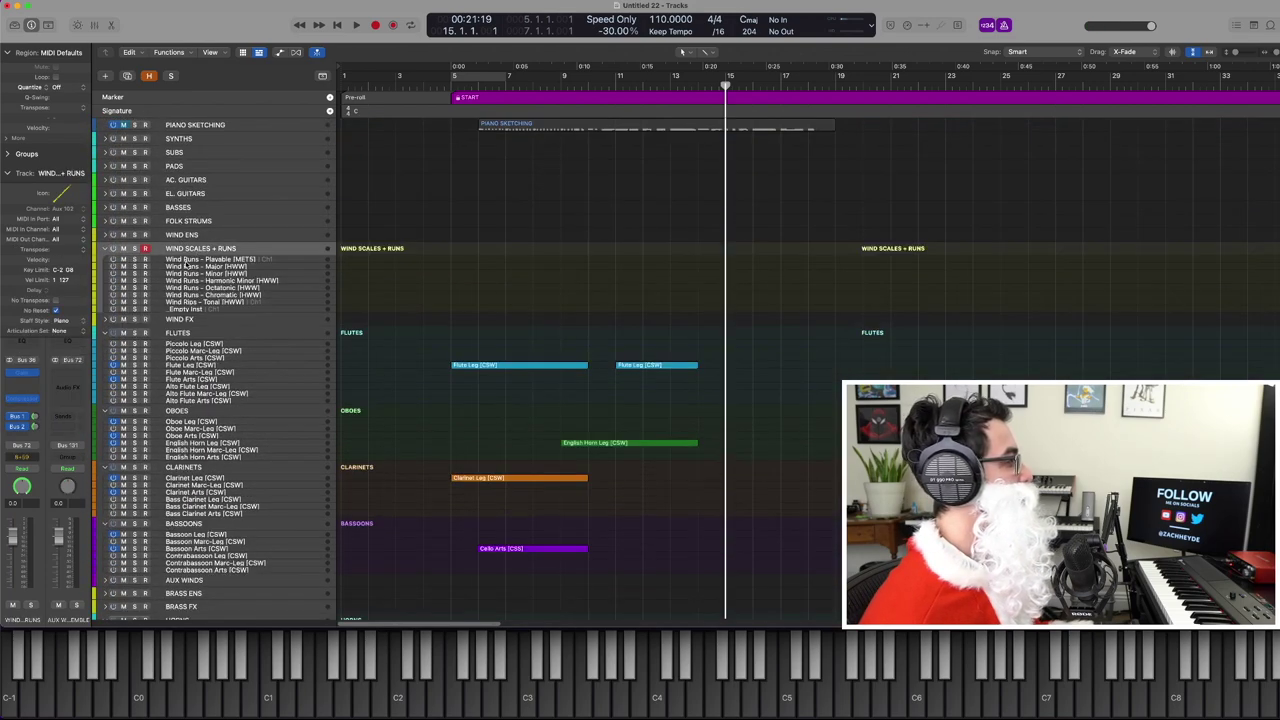
{"action": "left_click", "coordinate": [186, 266]}
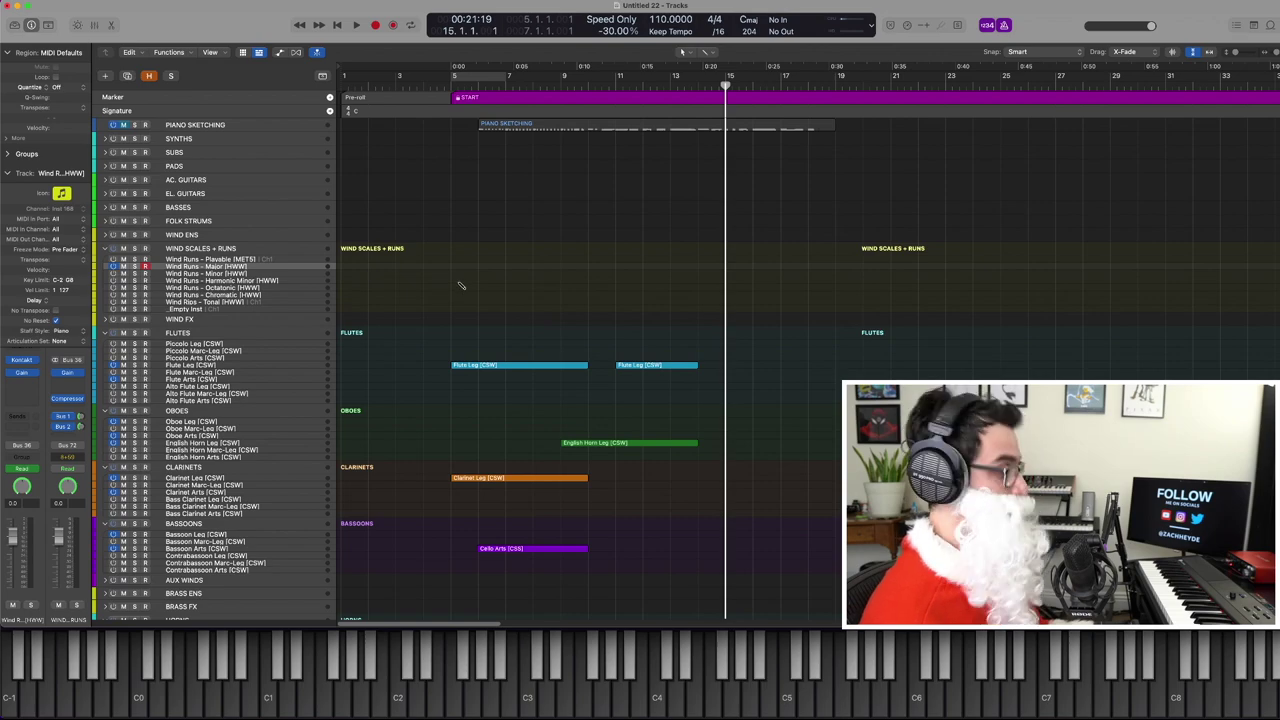
{"action": "key", "text": "space"}
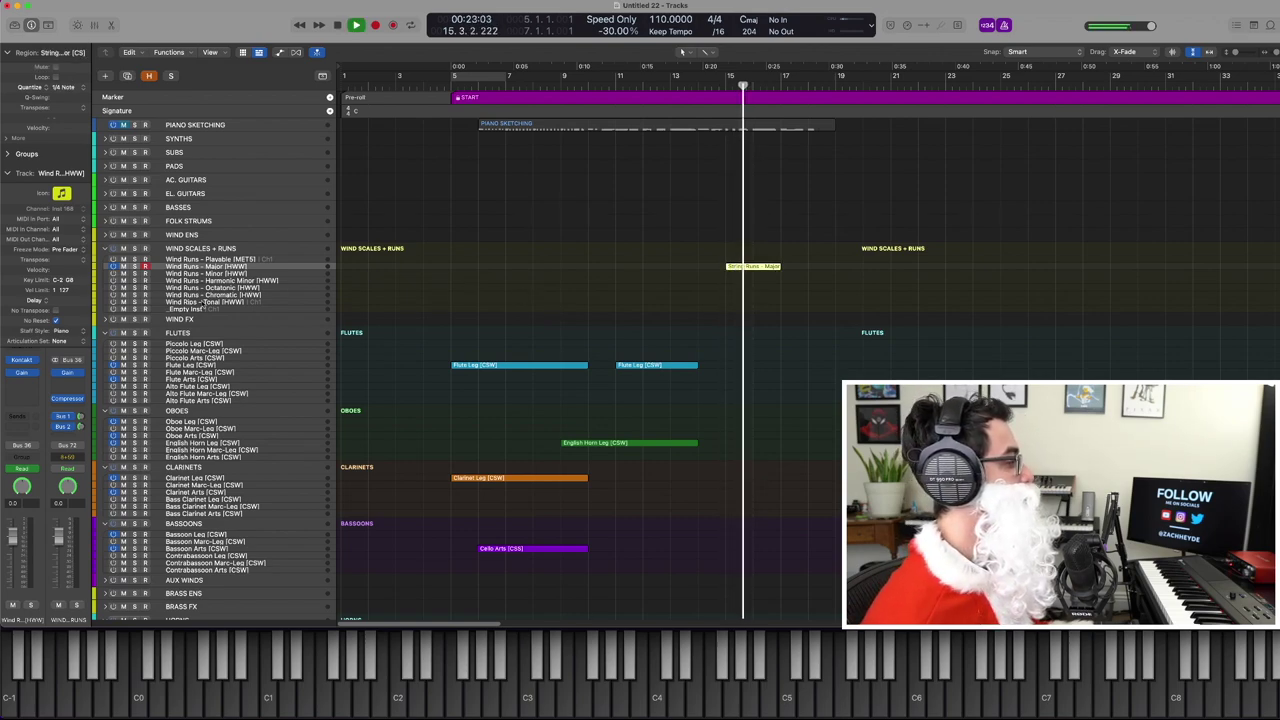
{"action": "key", "text": "space"}
Capture a new line on the 1 Horn Leg [CSB] track from bar 15 to bar 20
{"action": "key", "text": "comma"}
{"action": "key", "text": "comma"}
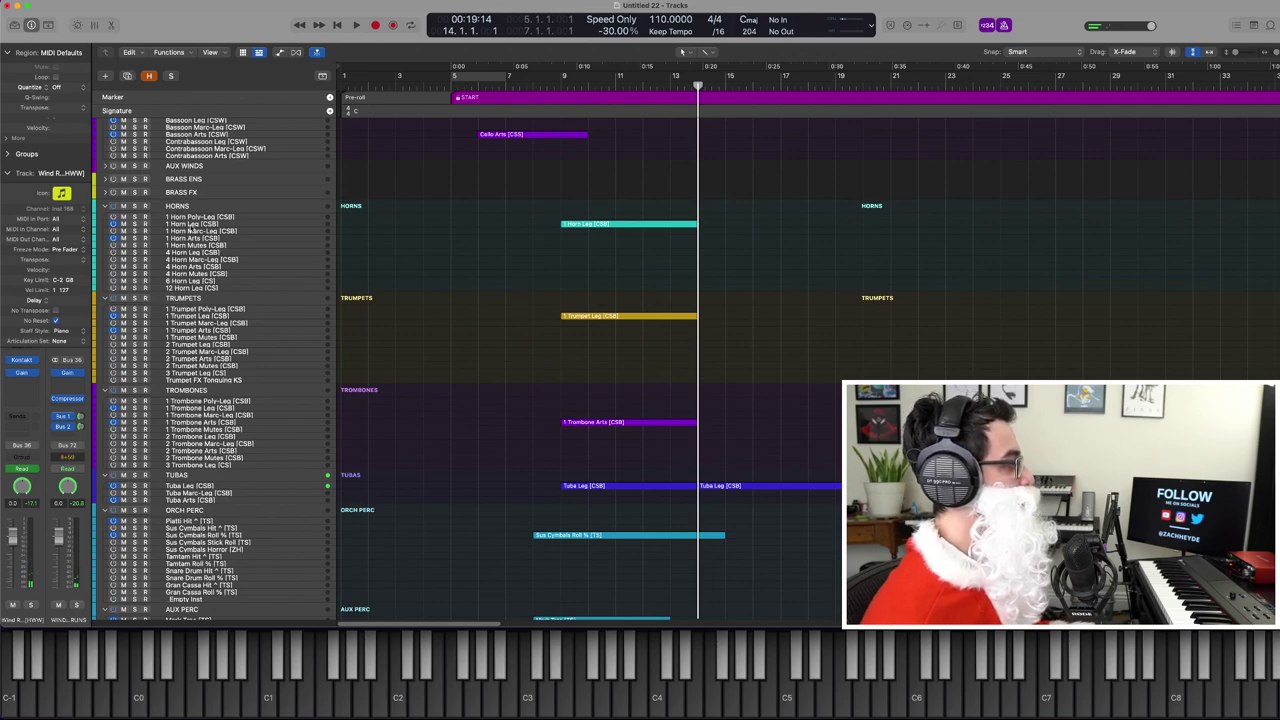
{"action": "left_click", "coordinate": [189, 224]}
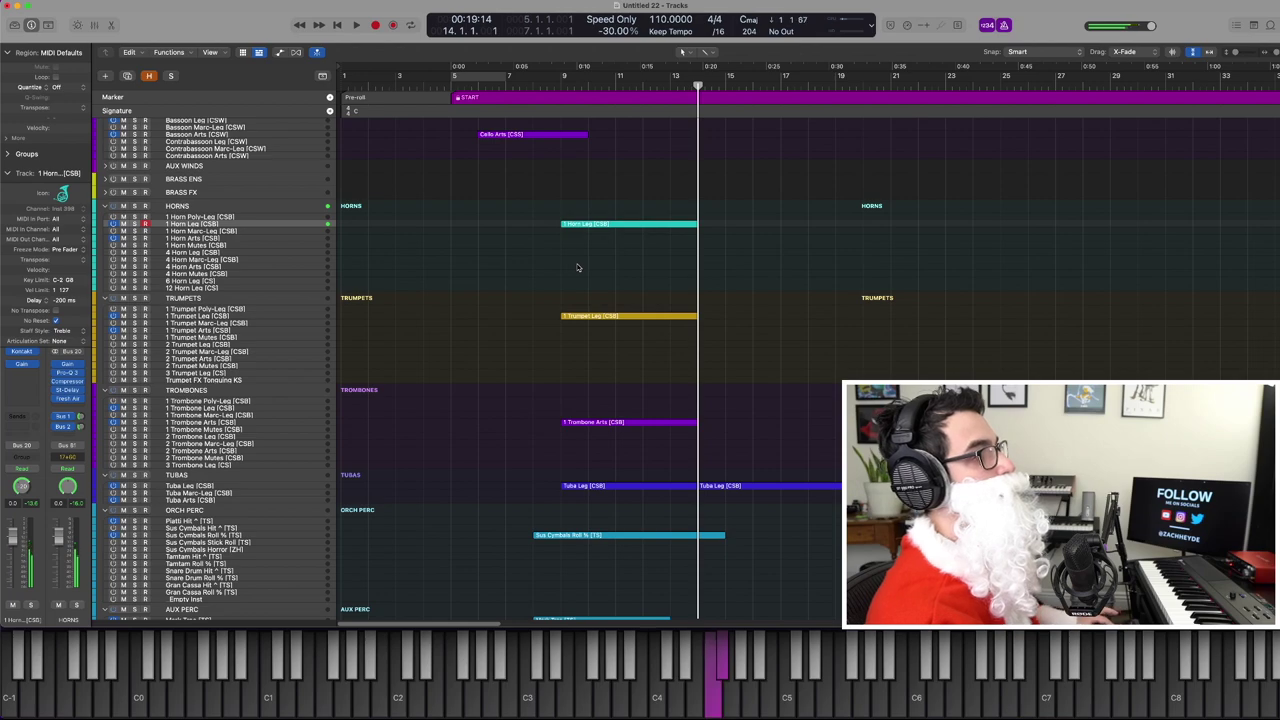
{"action": "key", "text": "space"}
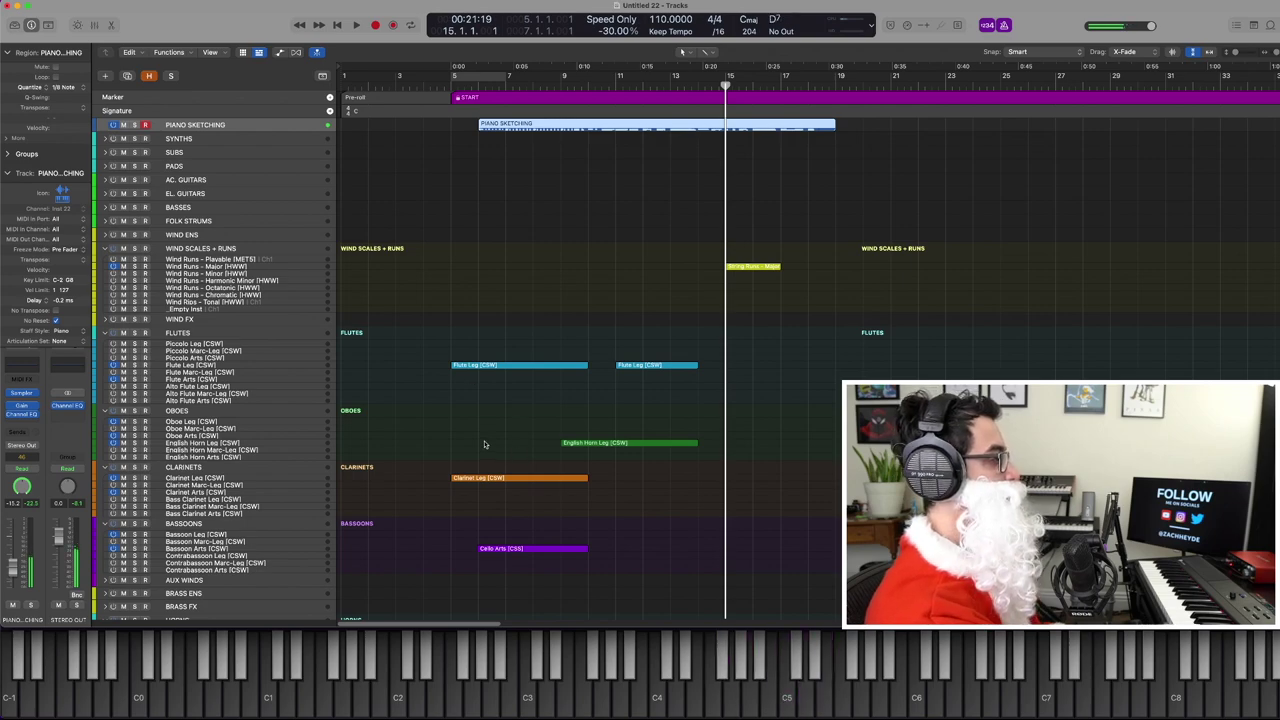
Duplicate the 1 Trumpet Leg [CSB] track twice and capture a line on the original track from bar 15 to bar 20
{"action": "scroll", "coordinate": [422, 417], "scroll_direction": "down", "scroll_amount": 5}
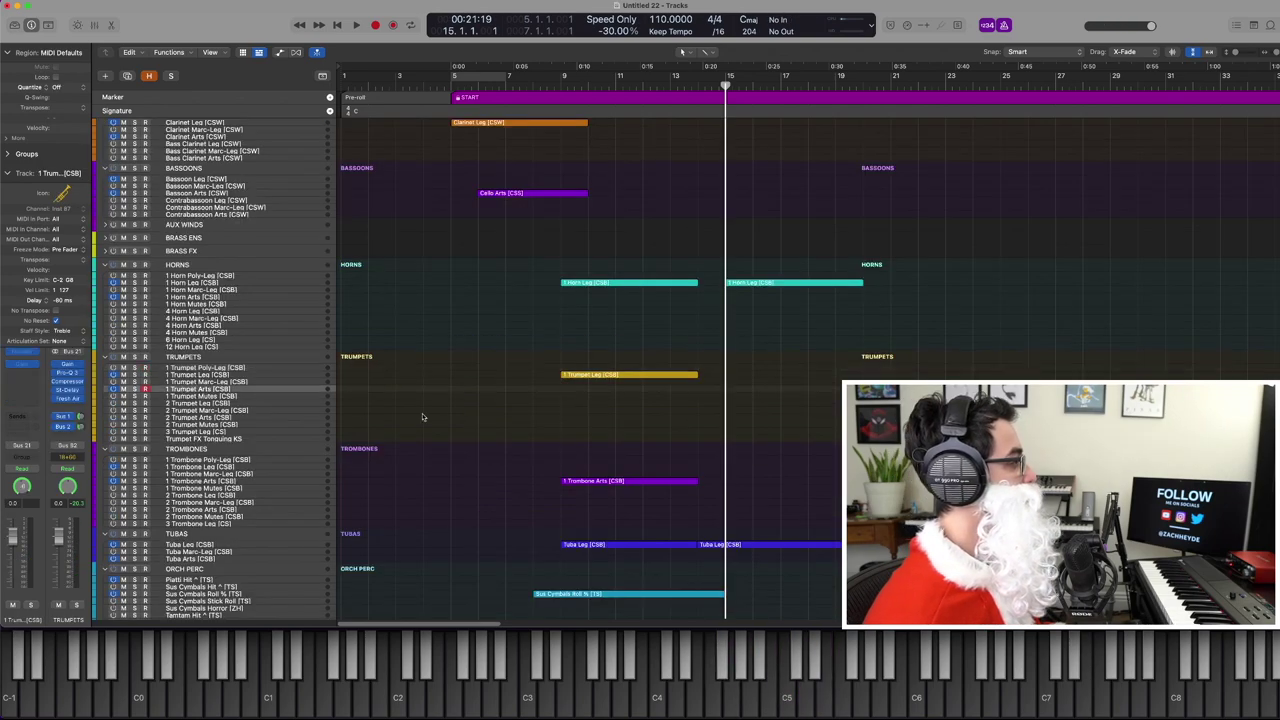
{"action": "left_click", "coordinate": [230, 376]}
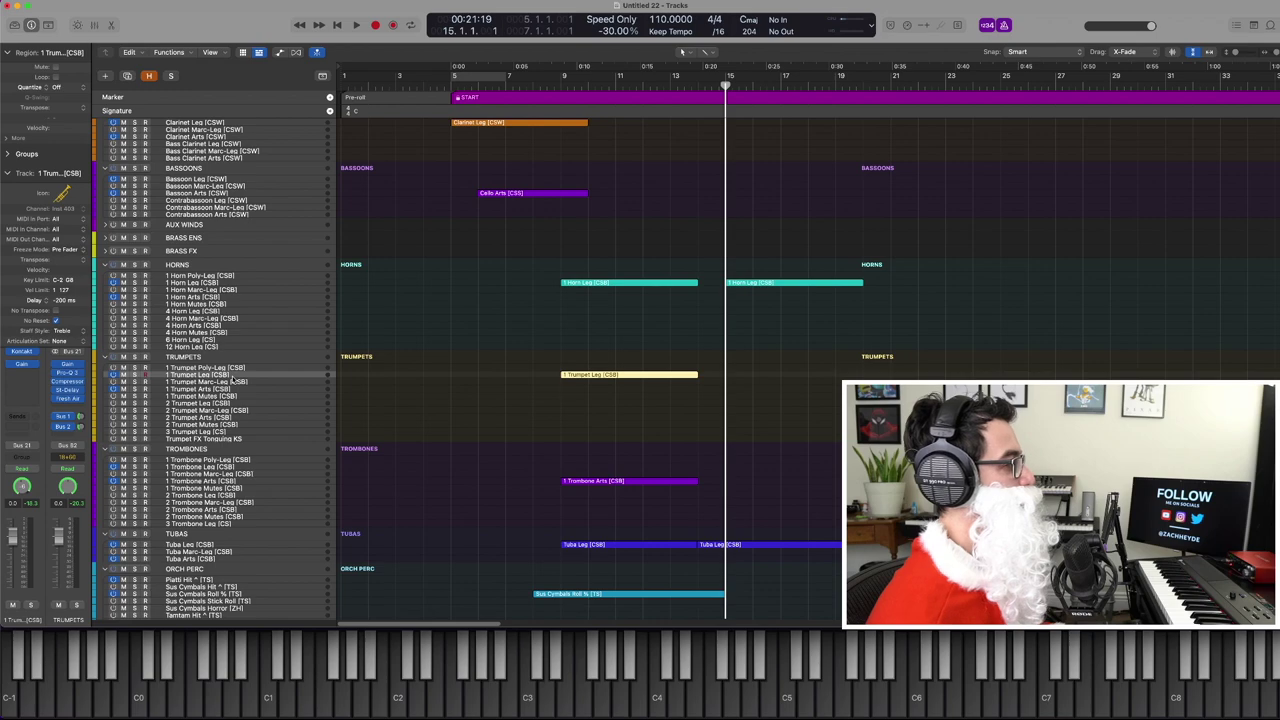
{"action": "key", "text": "super+d"}
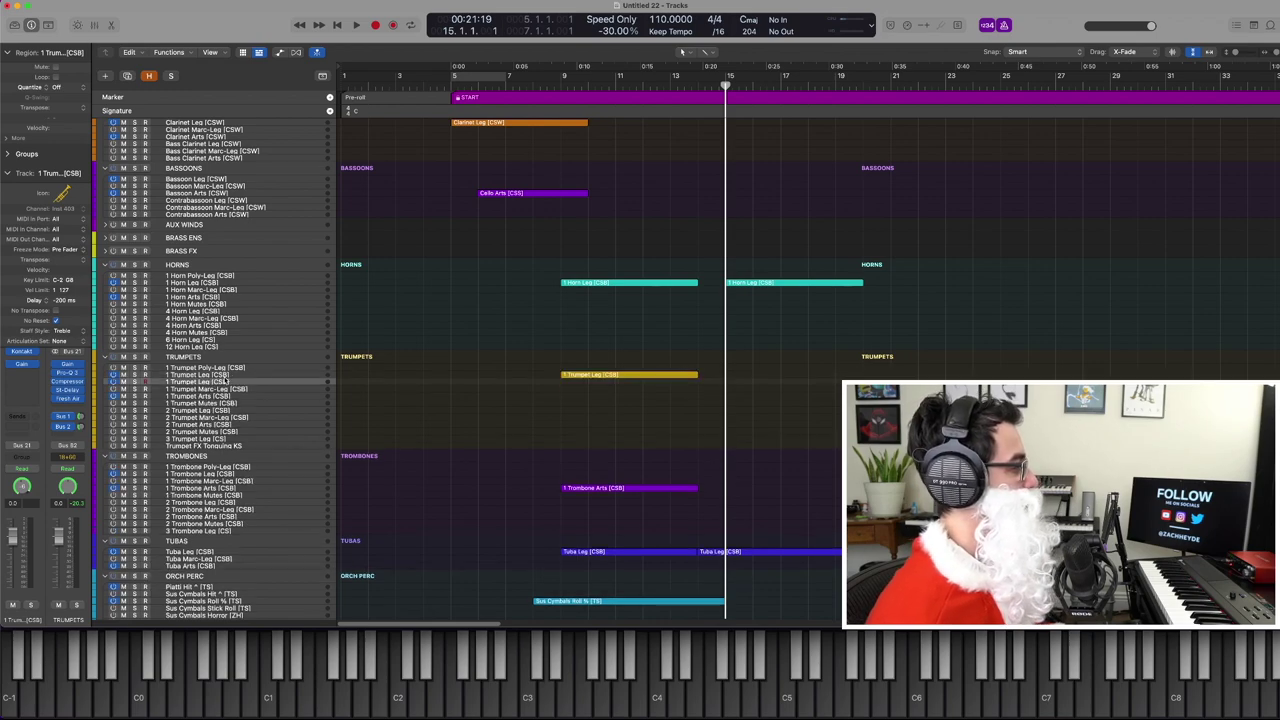
{"action": "key", "text": "super+d"}
{"action": "key", "text": "space"}
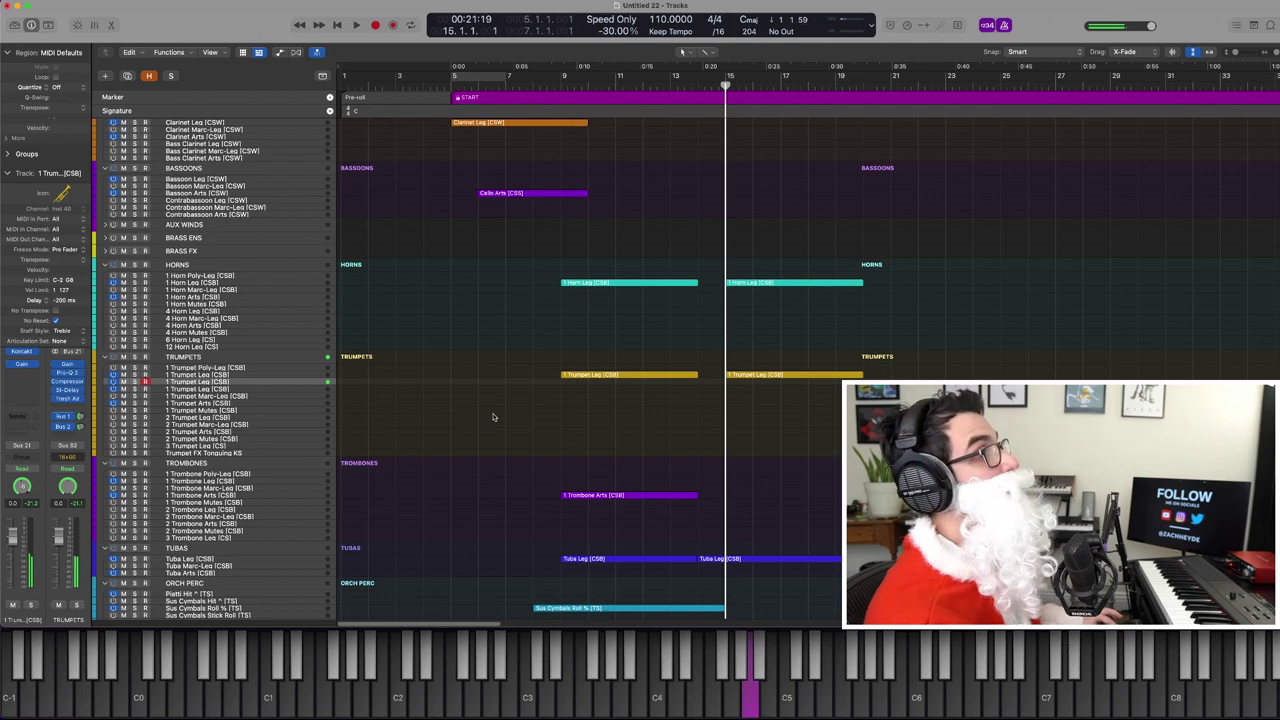
Capture further lines on the two duplicate trumpet tracks from bar 15 to bar 19 and review all three trumpet parts in the Piano Roll
{"action": "key", "text": "space"}
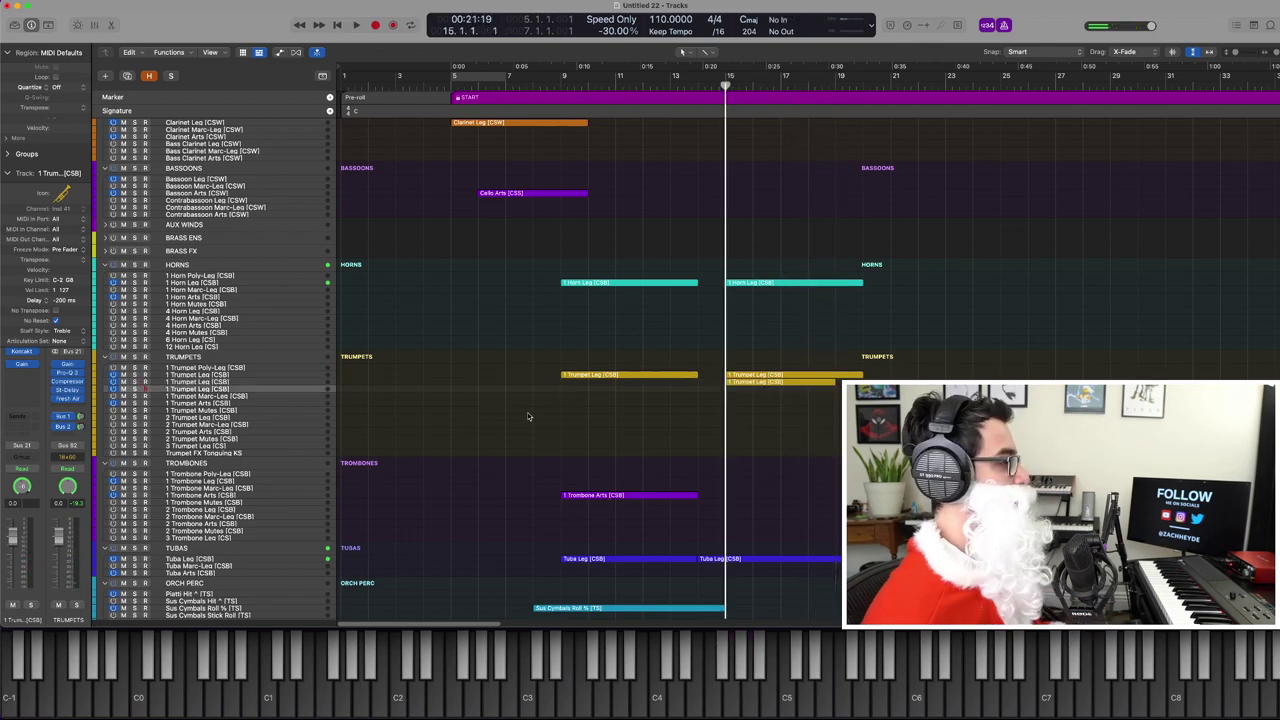
{"action": "key", "text": "space"}
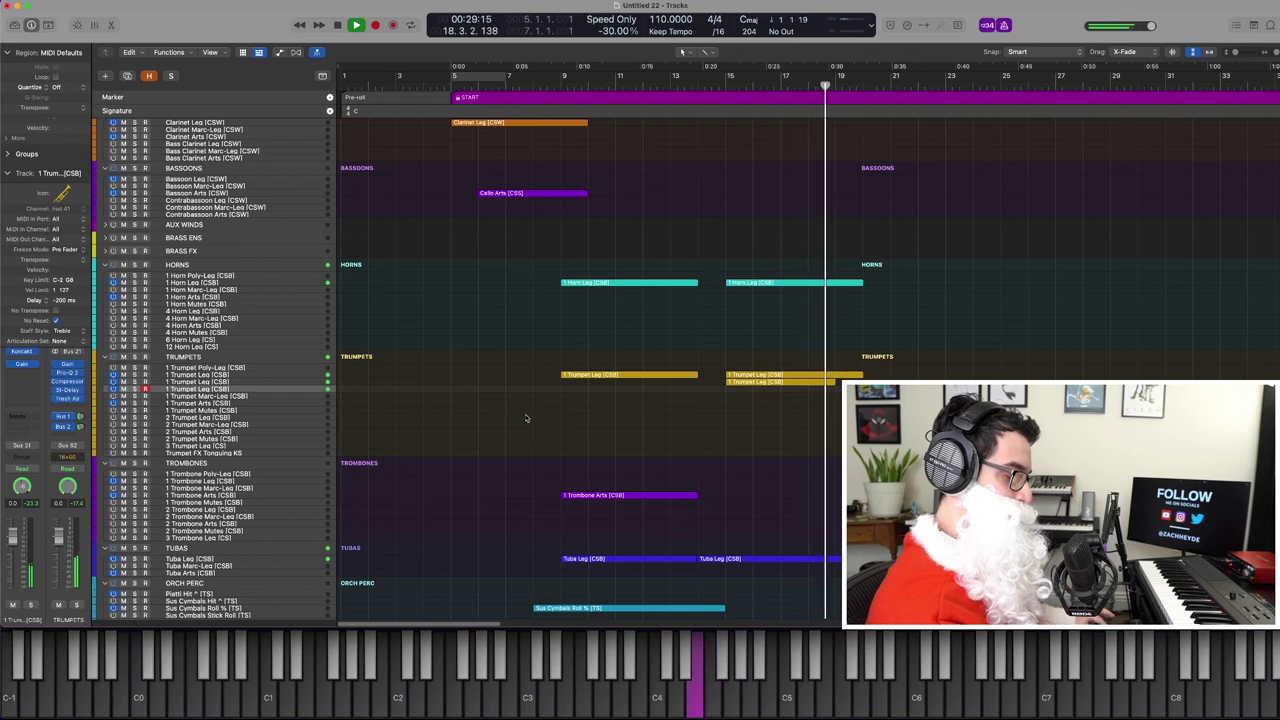
{"action": "key", "text": "p"}
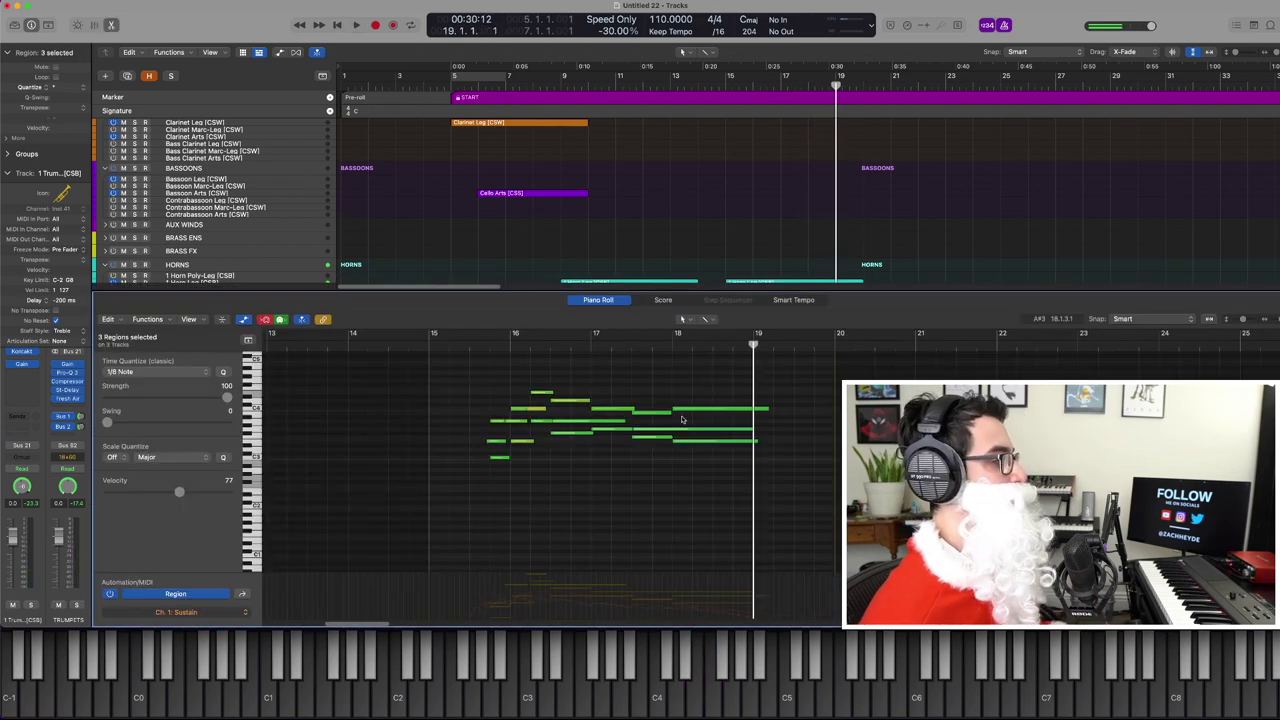
Capture trombone chords on the 1 Trombone Arts [CSB] track from bar 14 to bar 20 and join them with its earlier region
{"action": "key", "text": "comma"}
{"action": "key", "text": "comma"}
{"action": "key", "text": "comma"}
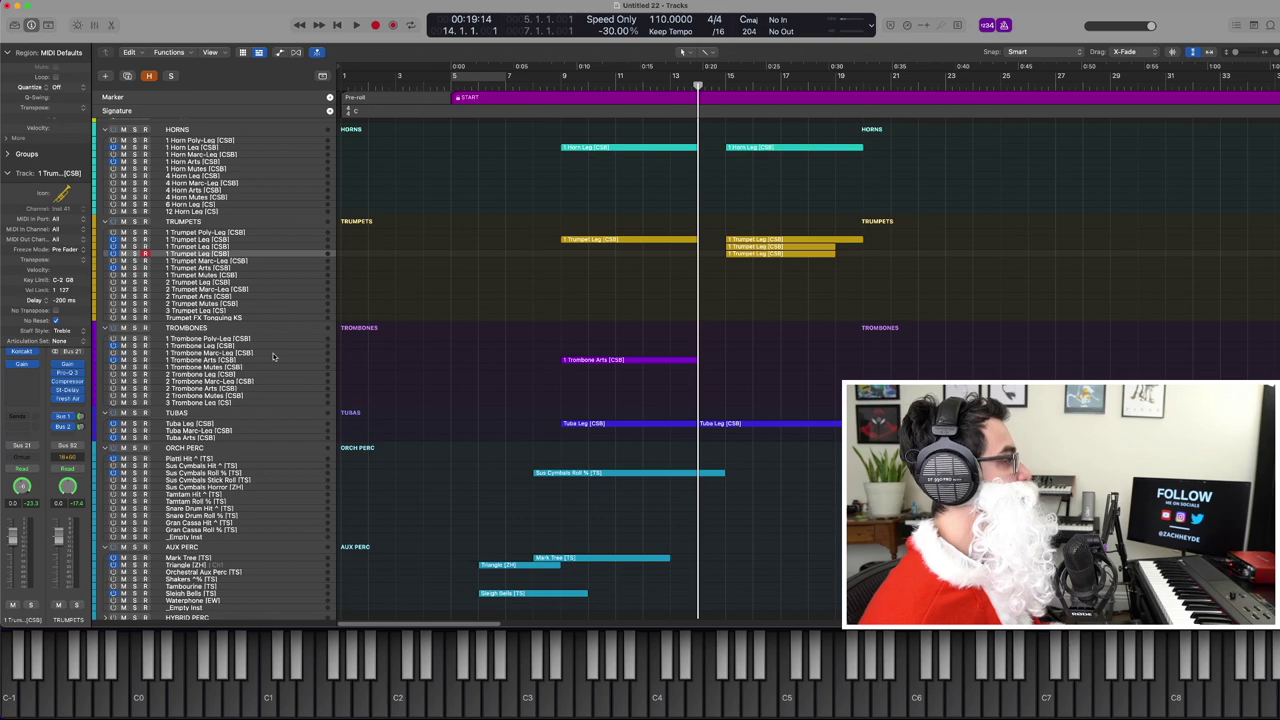
{"action": "left_click", "coordinate": [263, 360]}
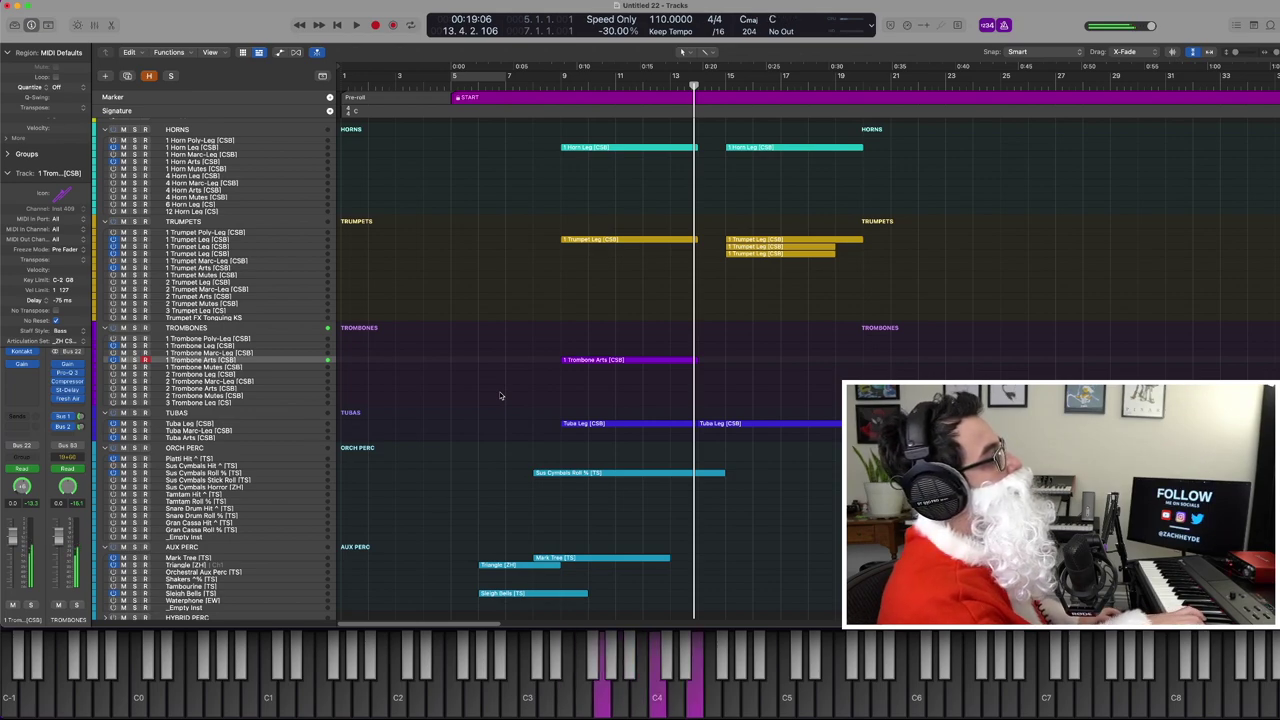
{"action": "key", "text": "space"}
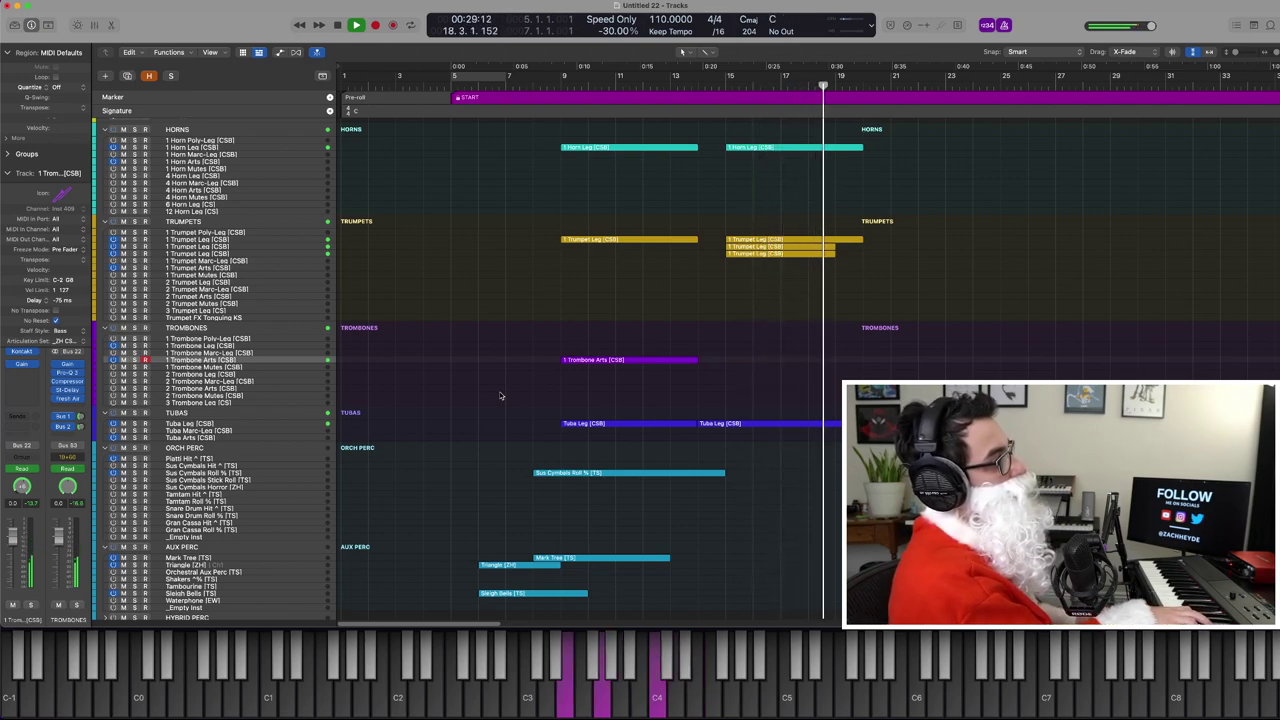
{"action": "key", "text": "space"}
{"action": "key", "text": "shift+r"}
{"action": "left_click_drag", "start_coordinate": [720, 385], "coordinate": [650, 339]}
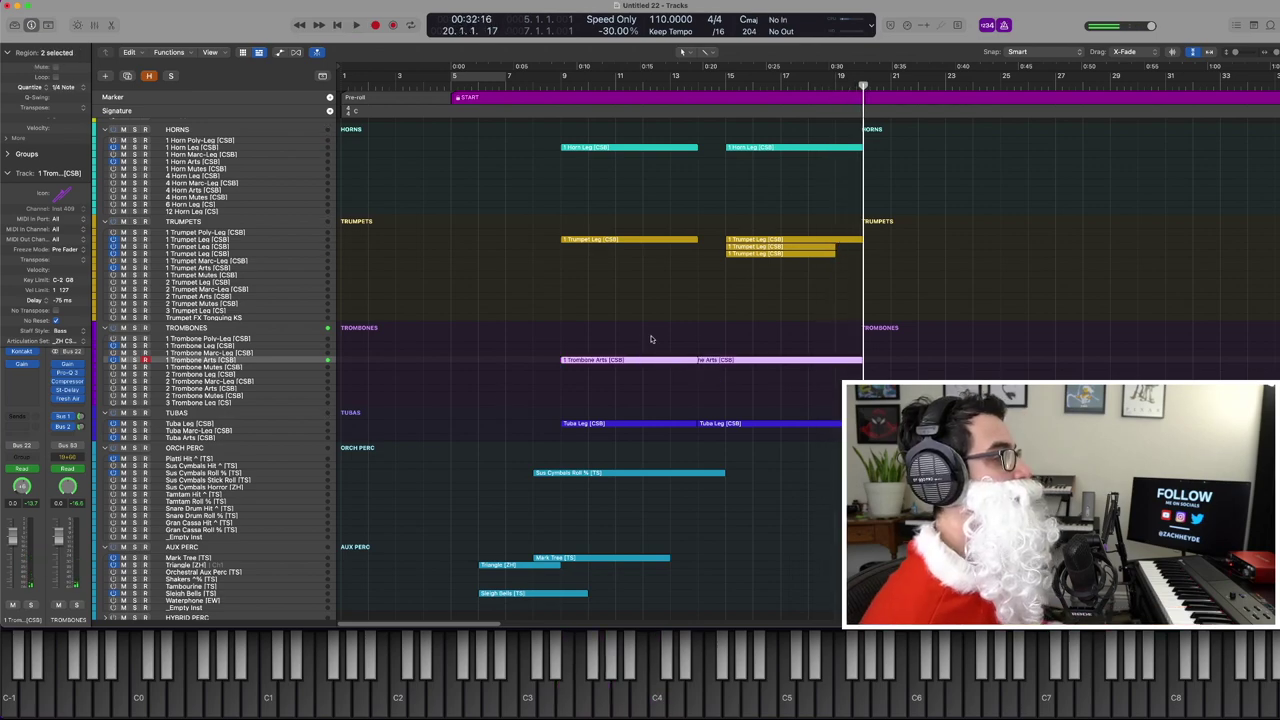
Solo the new horn, trumpet, trombone and tuba regions, audition them together from bar 16 with the Piano Roll open, and turn off solo
{"action": "left_click_drag", "start_coordinate": [762, 426], "coordinate": [766, 97]}
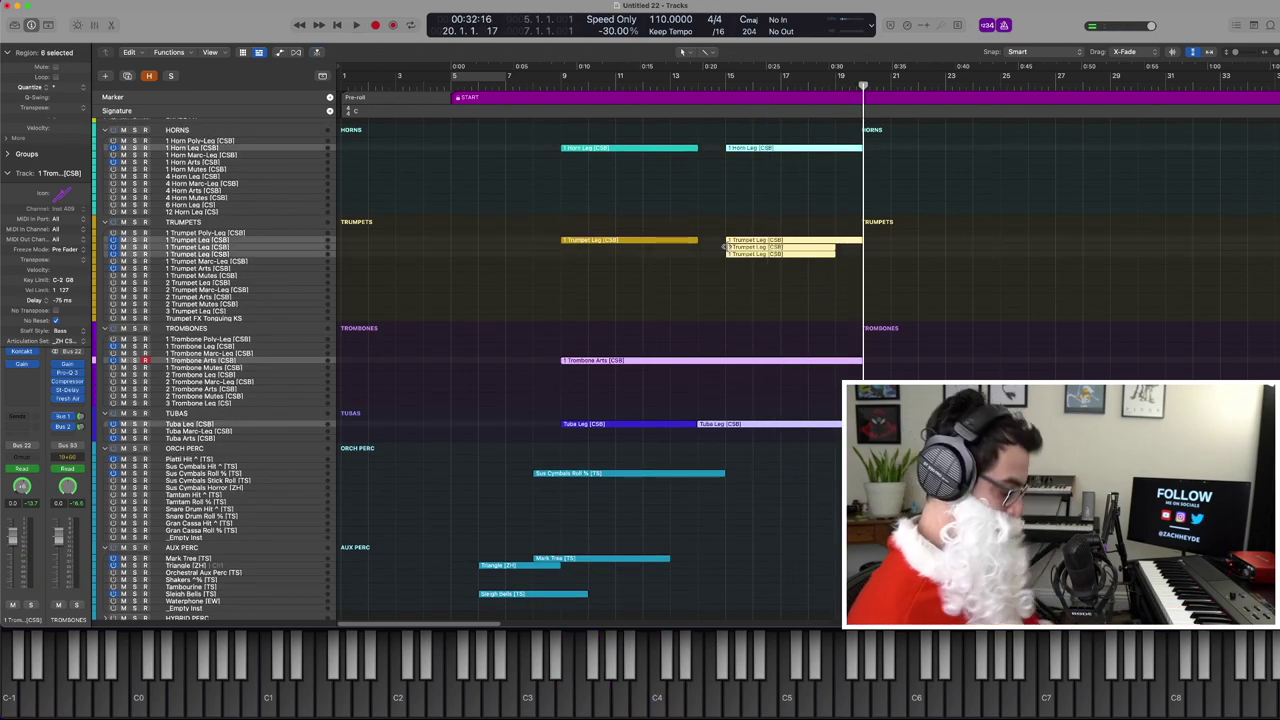
{"action": "key", "text": "ctrl+s"}
{"action": "key", "text": "p"}
{"action": "key", "text": "comma"}
{"action": "key", "text": "comma"}
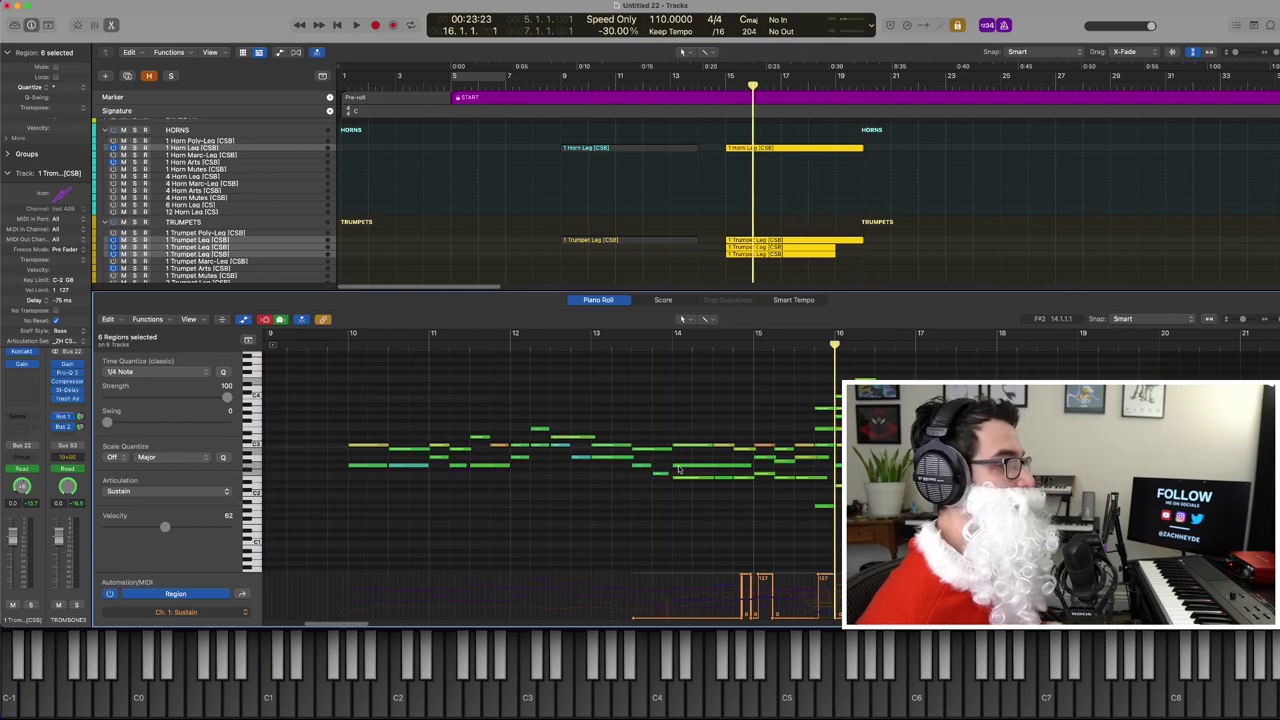
{"action": "key", "text": "space"}
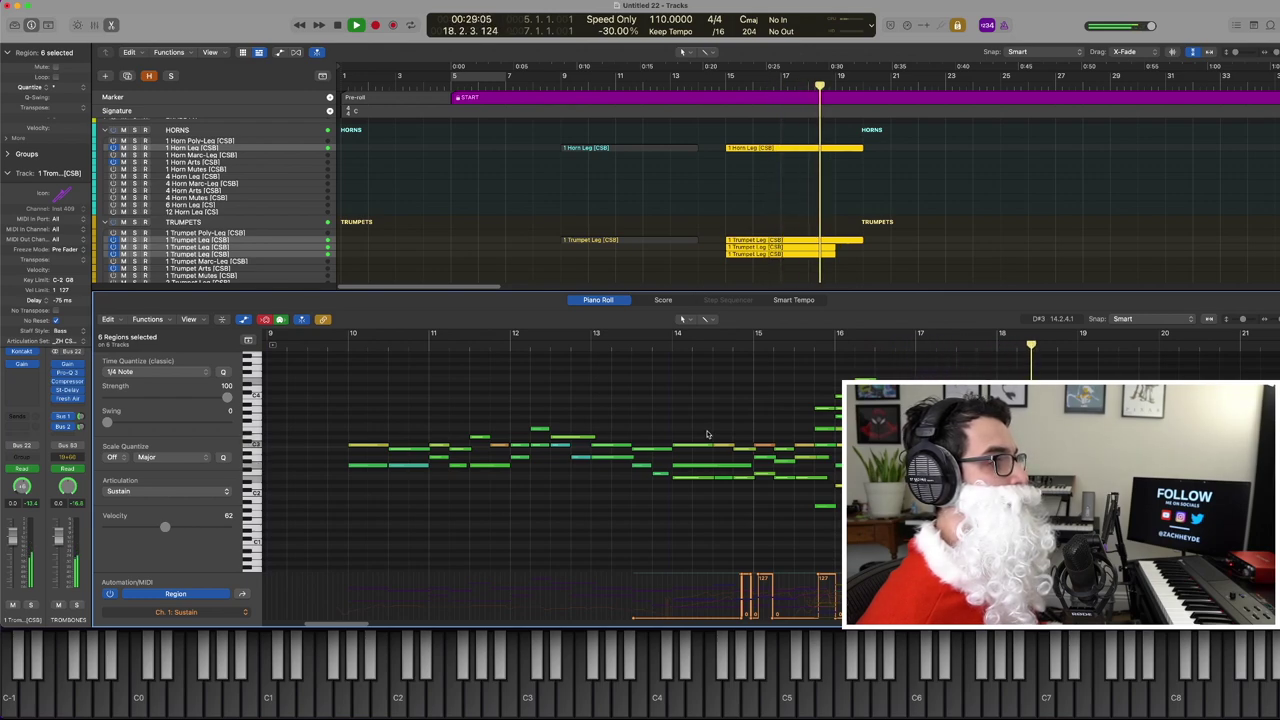
{"action": "key", "text": "p"}
{"action": "key", "text": "space"}
{"action": "left_click", "coordinate": [632, 313]}
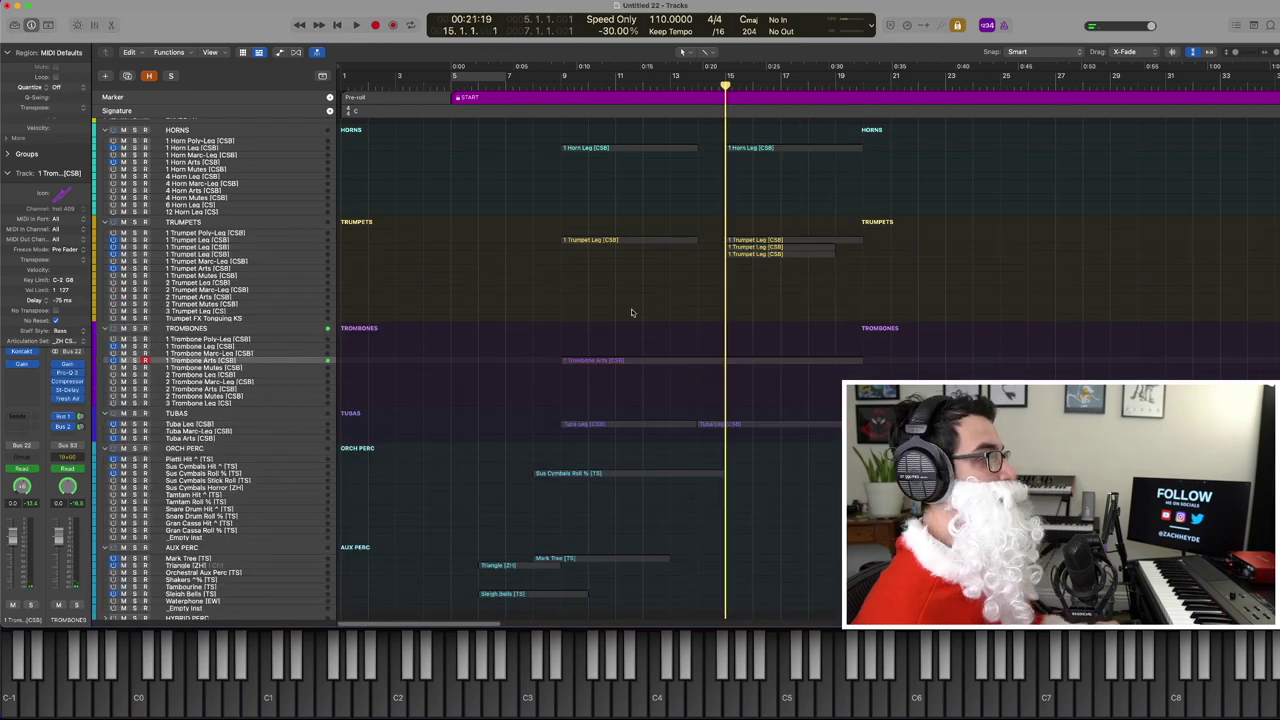
Copy the Violin 1 Leg [CSS] region at bar 13 to the Viola Leg [CSS] track and transpose its notes down an octave
{"action": "scroll", "coordinate": [556, 373], "scroll_direction": "down", "scroll_amount": 10}
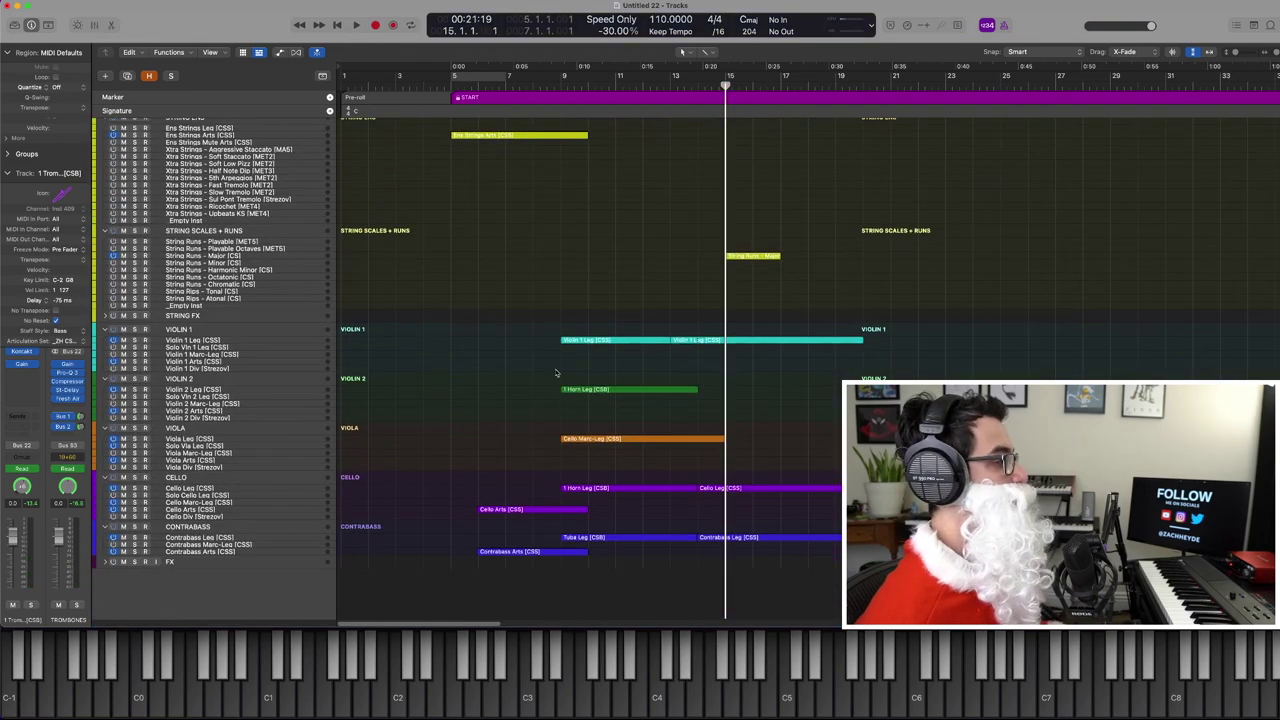
{"action": "left_click", "coordinate": [731, 341]}
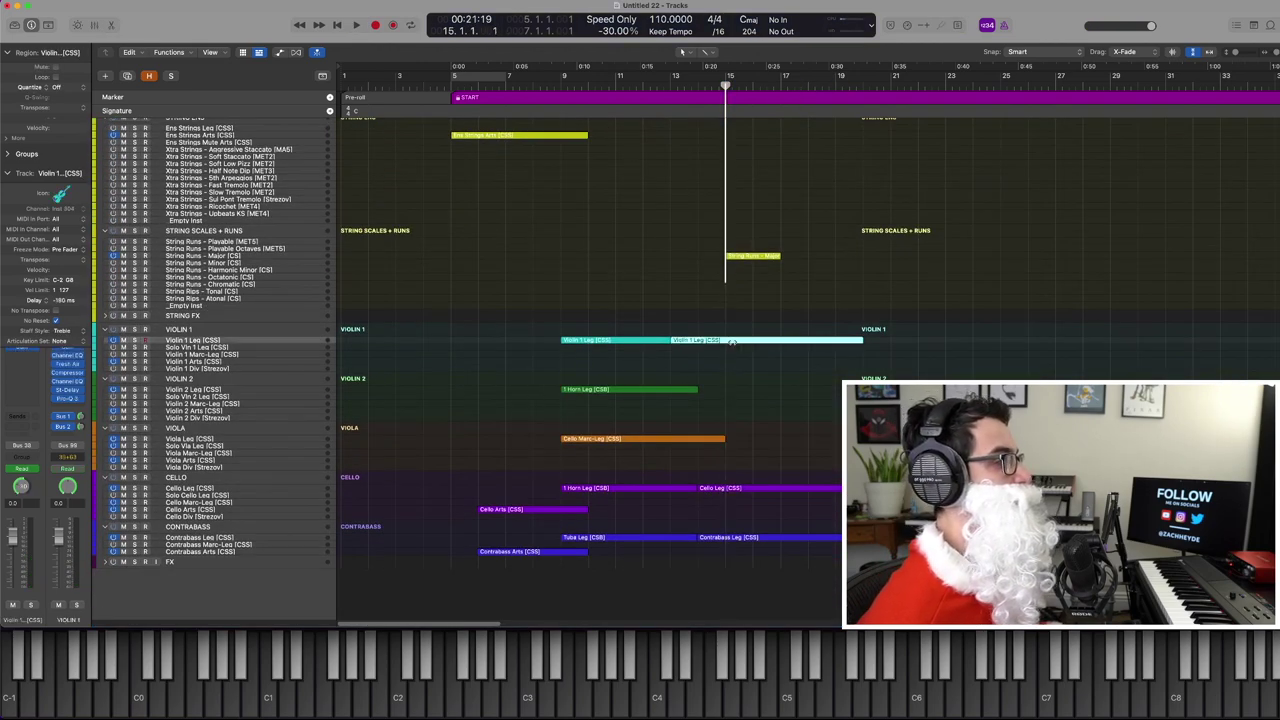
{"action": "key", "text": "e"}
{"action": "key", "text": "e"}
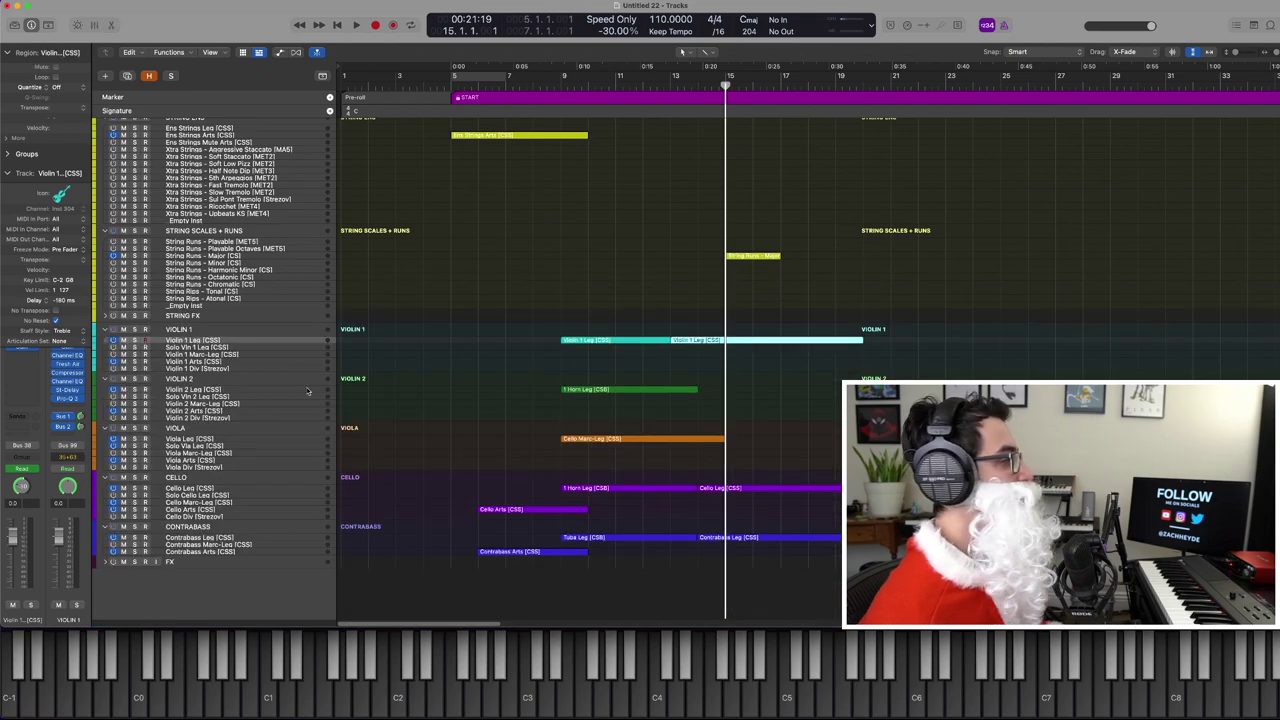
{"action": "left_click", "coordinate": [234, 443]}
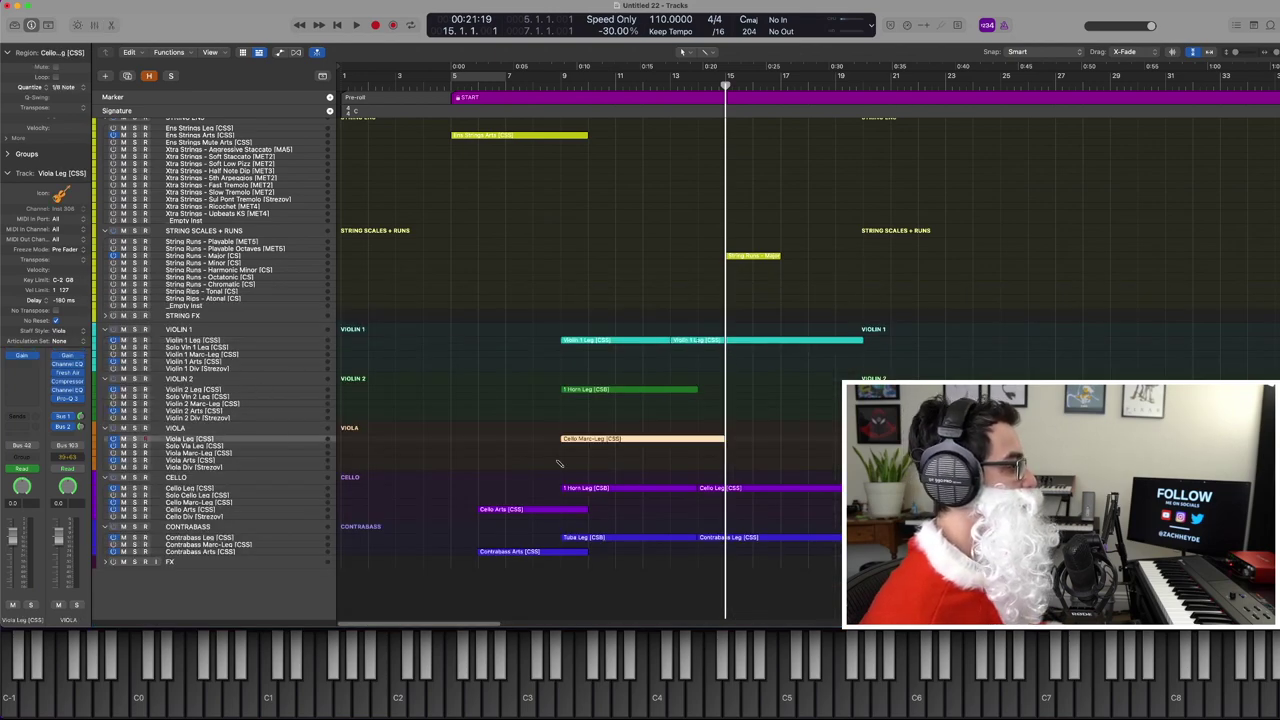
{"action": "double_click", "coordinate": [769, 432]}
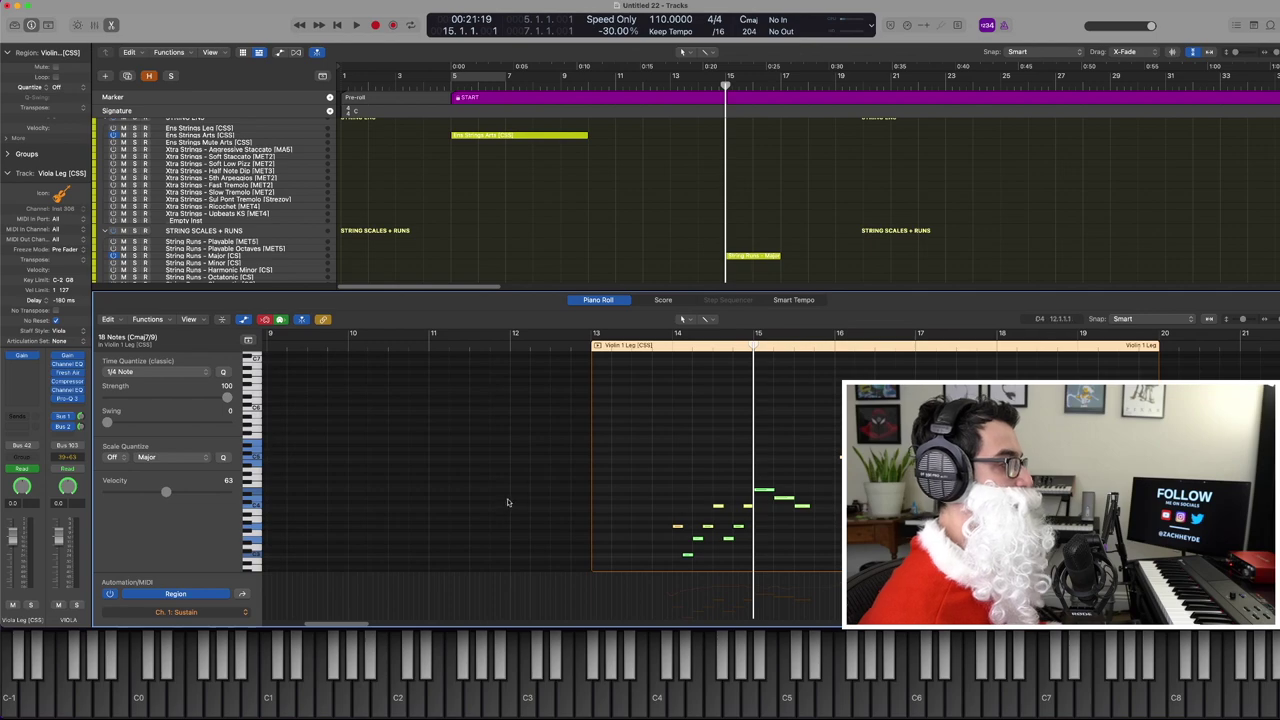
{"action": "key", "text": "alt+shift+Down"}
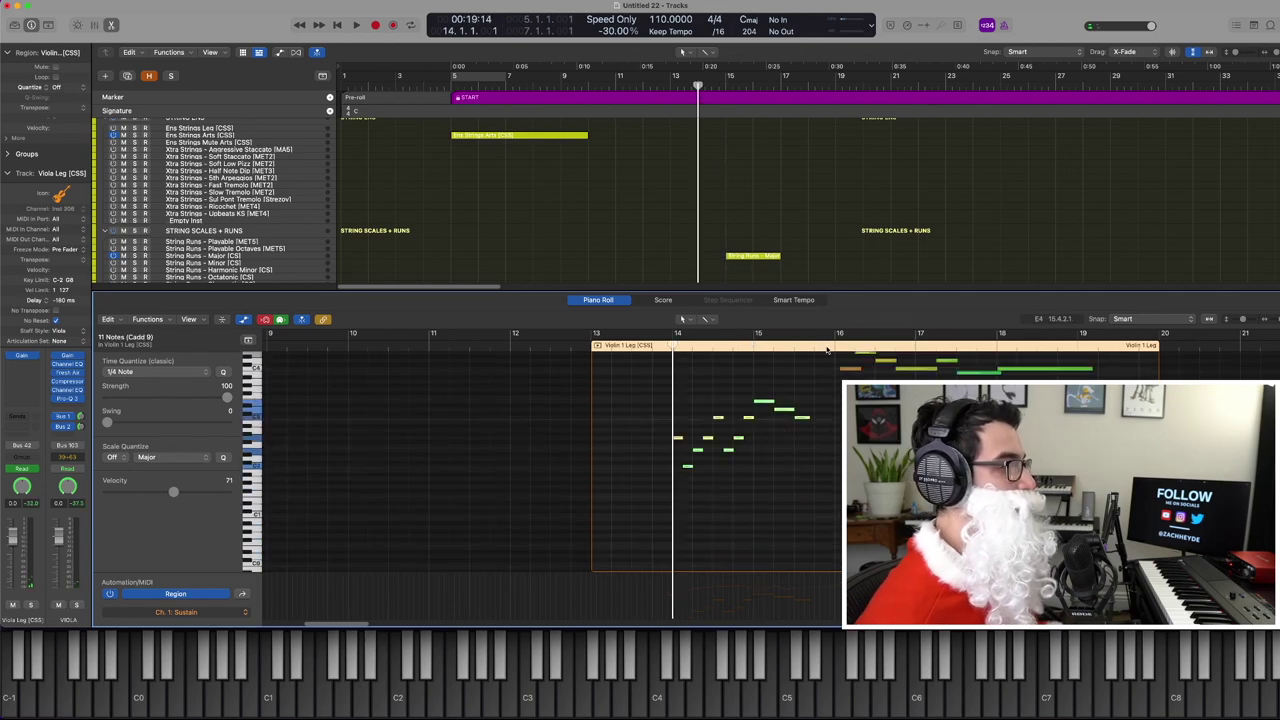
Trim the start of the copied Violin 1 Leg [CSS] region on the Viola Leg [CSS] track to bar 16
{"action": "left_click", "coordinate": [829, 348]}
{"action": "key", "text": "p"}
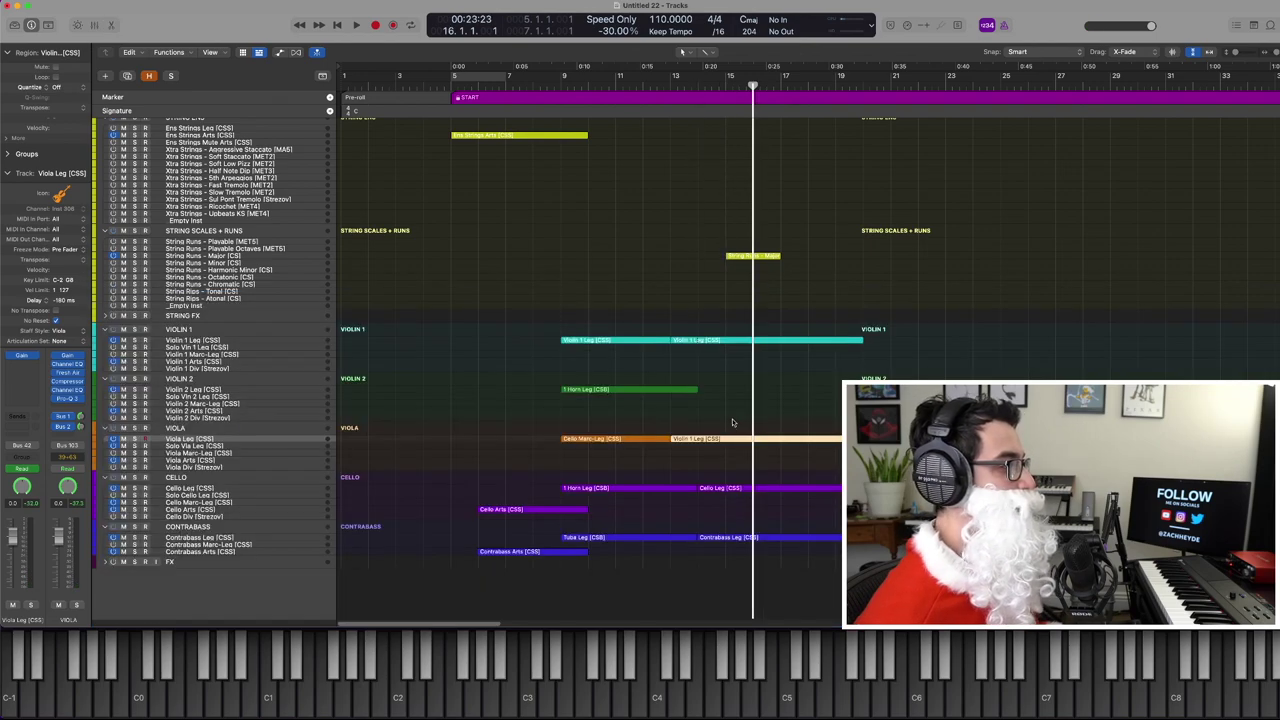
{"action": "key", "text": "super+["}
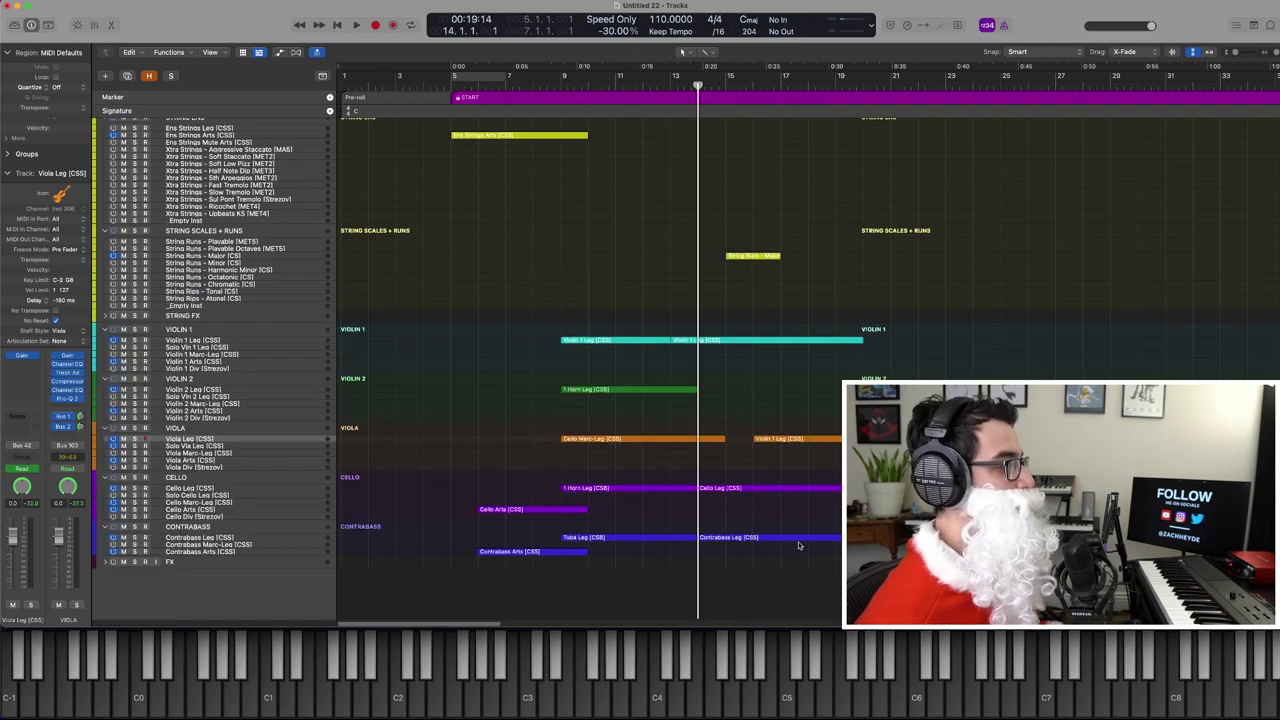
Audition the Violin 1, Viola, Cello and Contrabass Leg regions together in solo from bar 14 with the Piano Roll open
{"action": "left_click_drag", "start_coordinate": [805, 566], "coordinate": [753, 313]}
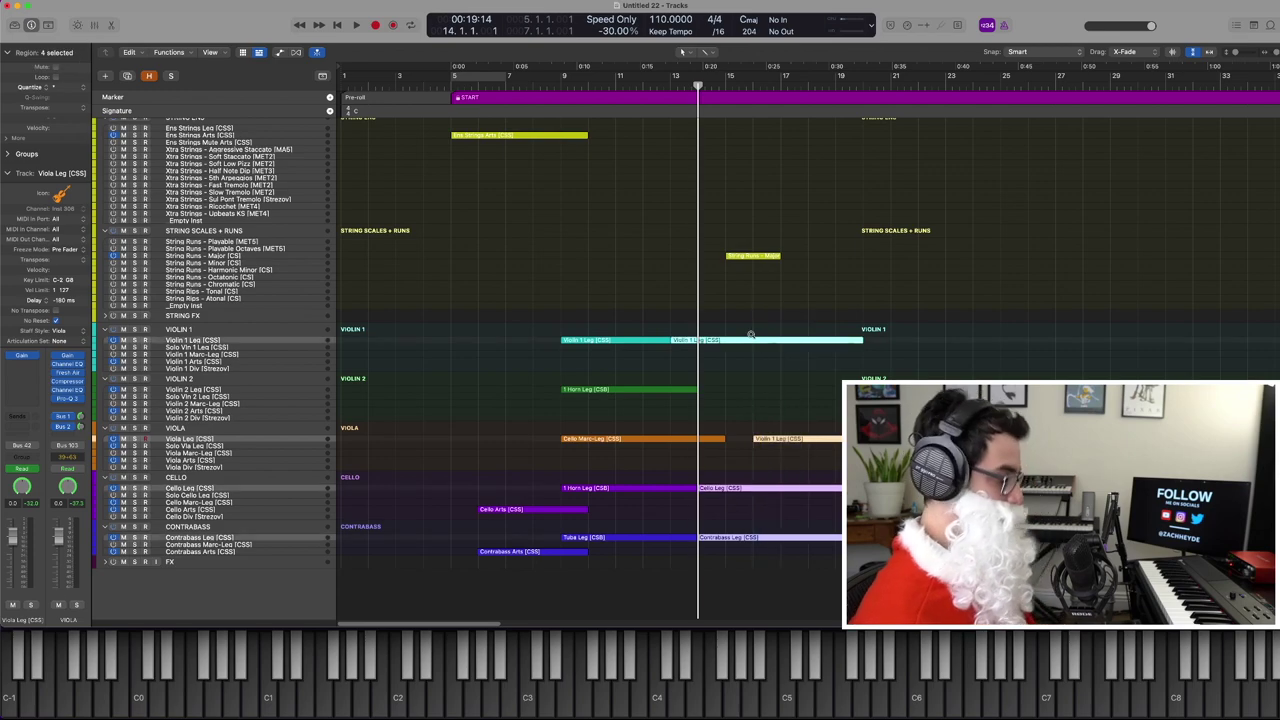
{"action": "key", "text": "space"}
{"action": "key", "text": "e"}
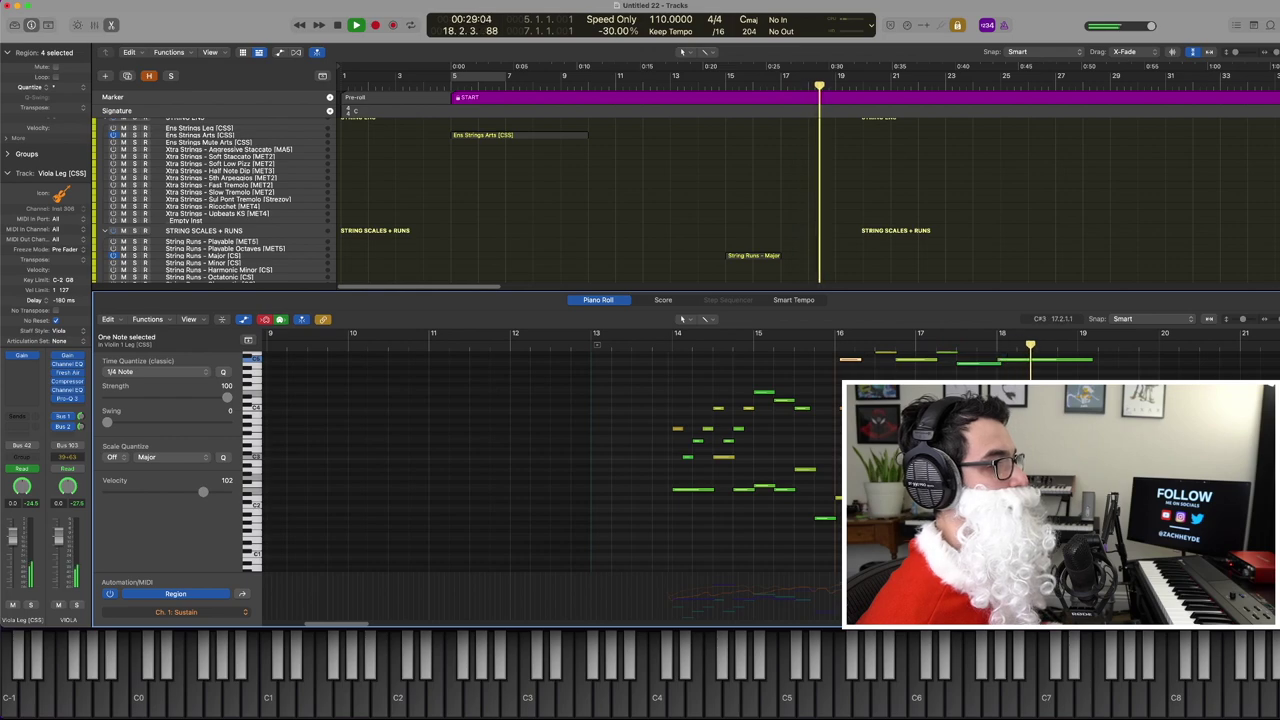
Capture a second-violin part on the Violin 2 Arts [CSS] track from bar 15
{"action": "key", "text": "comma"}
{"action": "key", "text": "comma"}
{"action": "key", "text": "comma"}
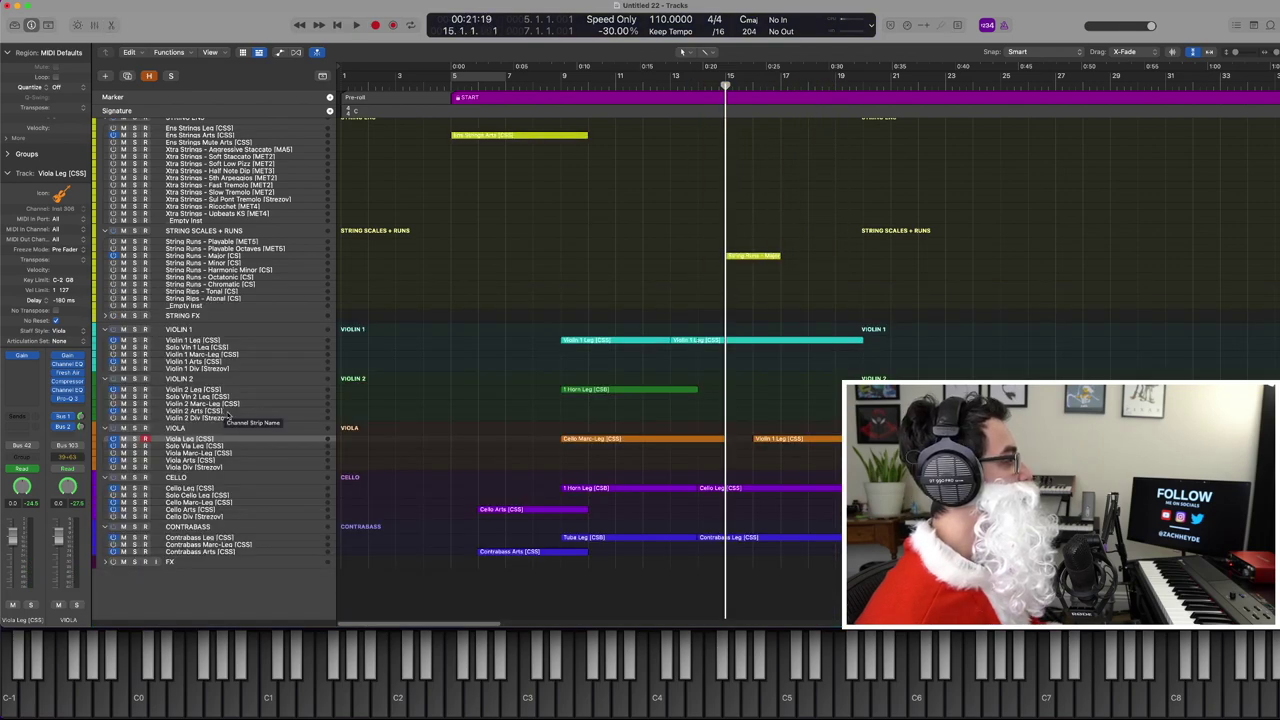
{"action": "left_click", "coordinate": [228, 417]}
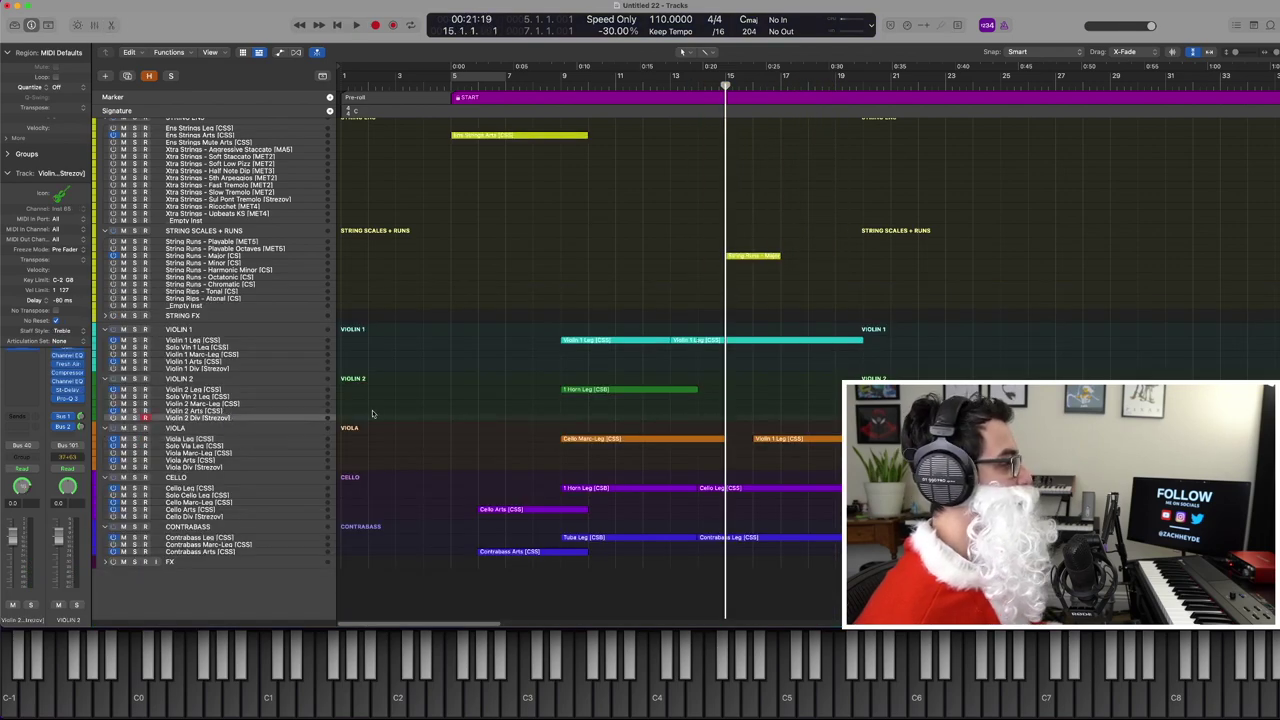
{"action": "key", "text": "Up"}
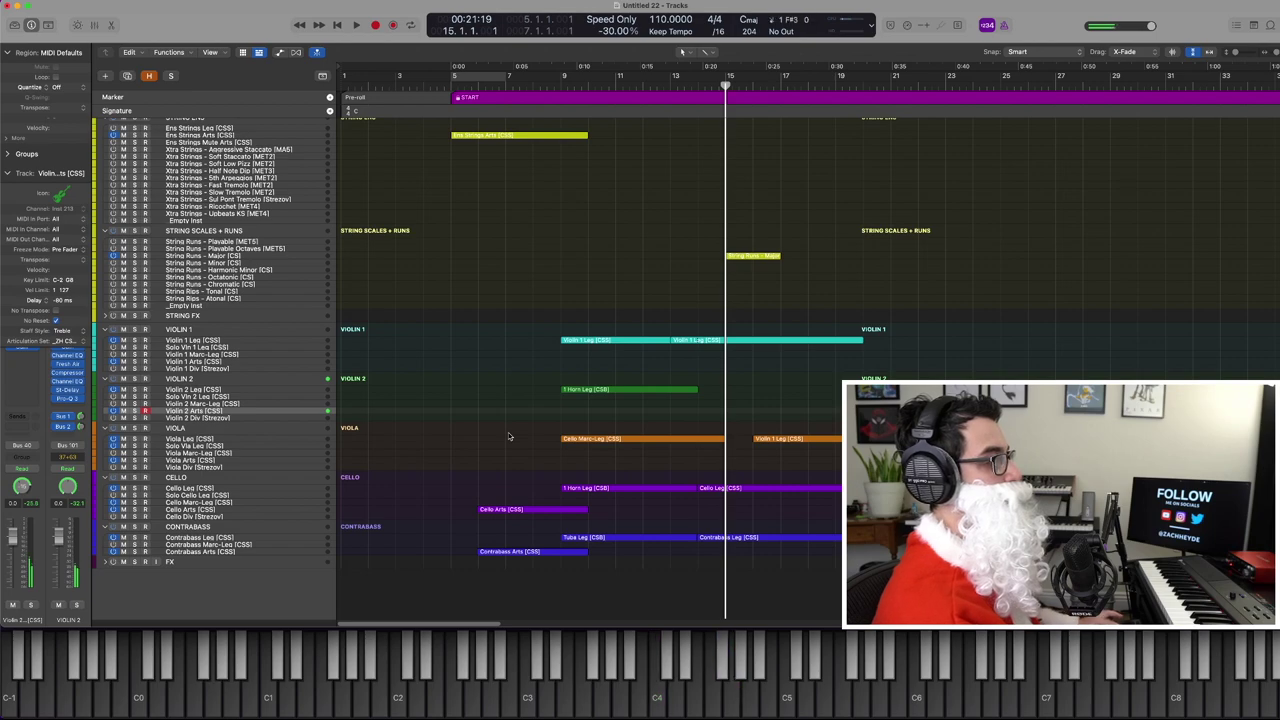
{"action": "key", "text": "space"}
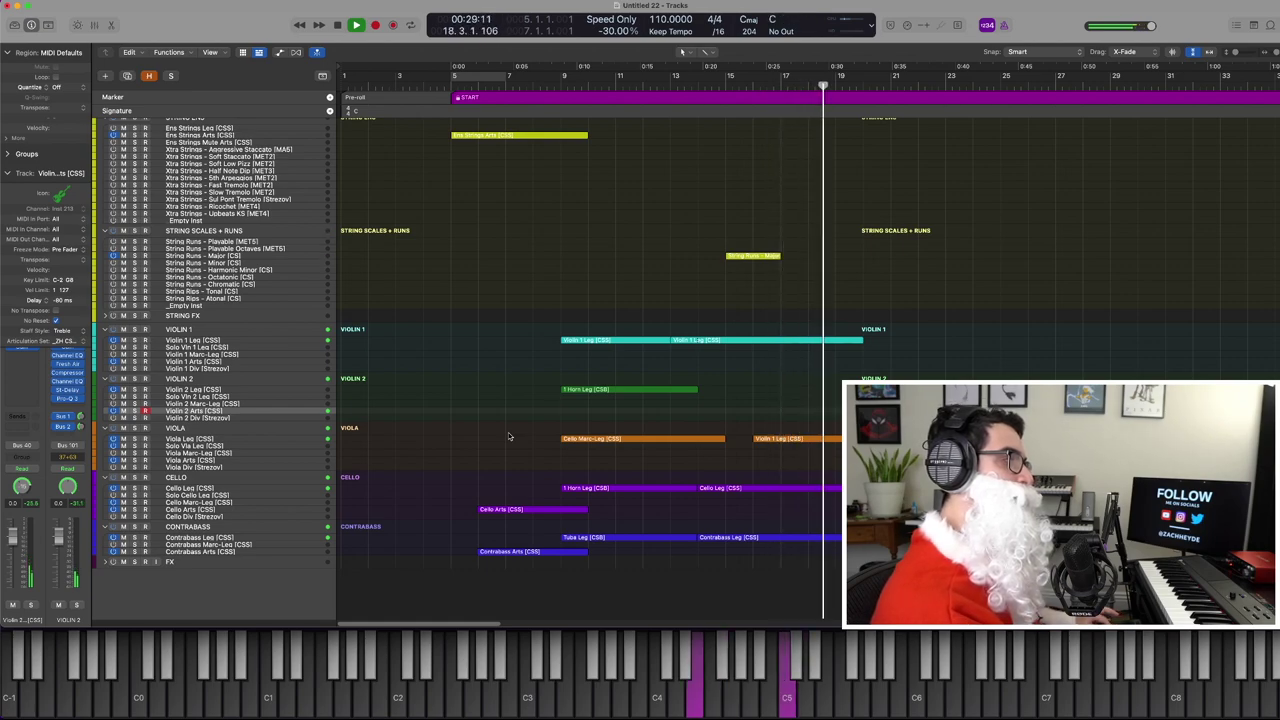
{"action": "key", "text": "space"}
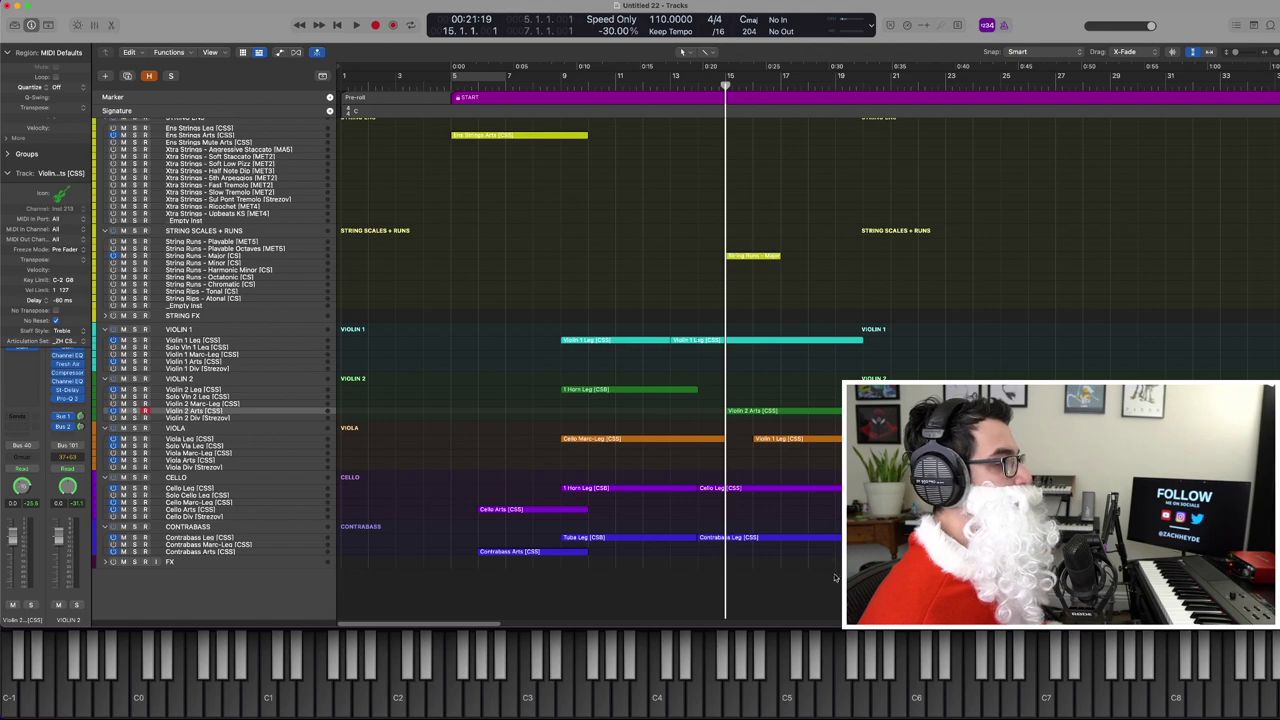
Solo the string regions from bar 13 onward, including the Violin 2 Arts part, audition them from bar 14, and turn off solo
{"action": "left_click_drag", "start_coordinate": [835, 577], "coordinate": [789, 320]}
{"action": "key", "text": "ctrl+s"}
{"action": "key", "text": "space"}
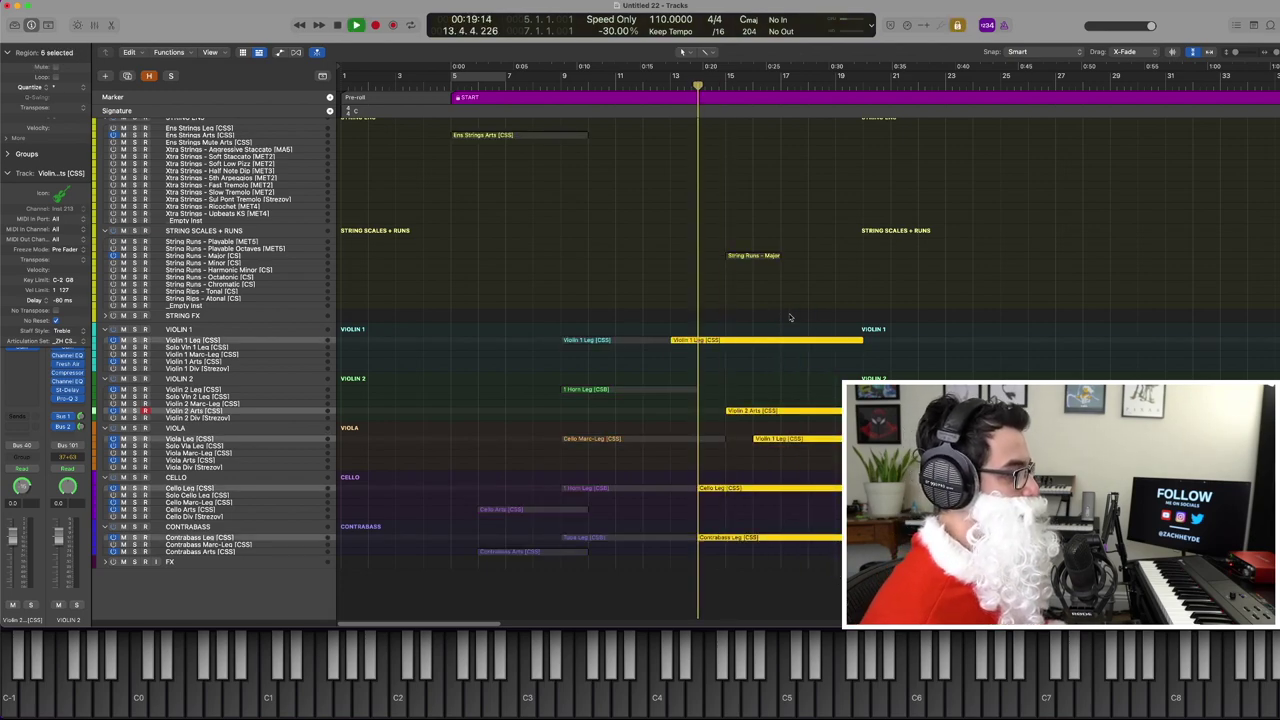
{"action": "key", "text": "space"}
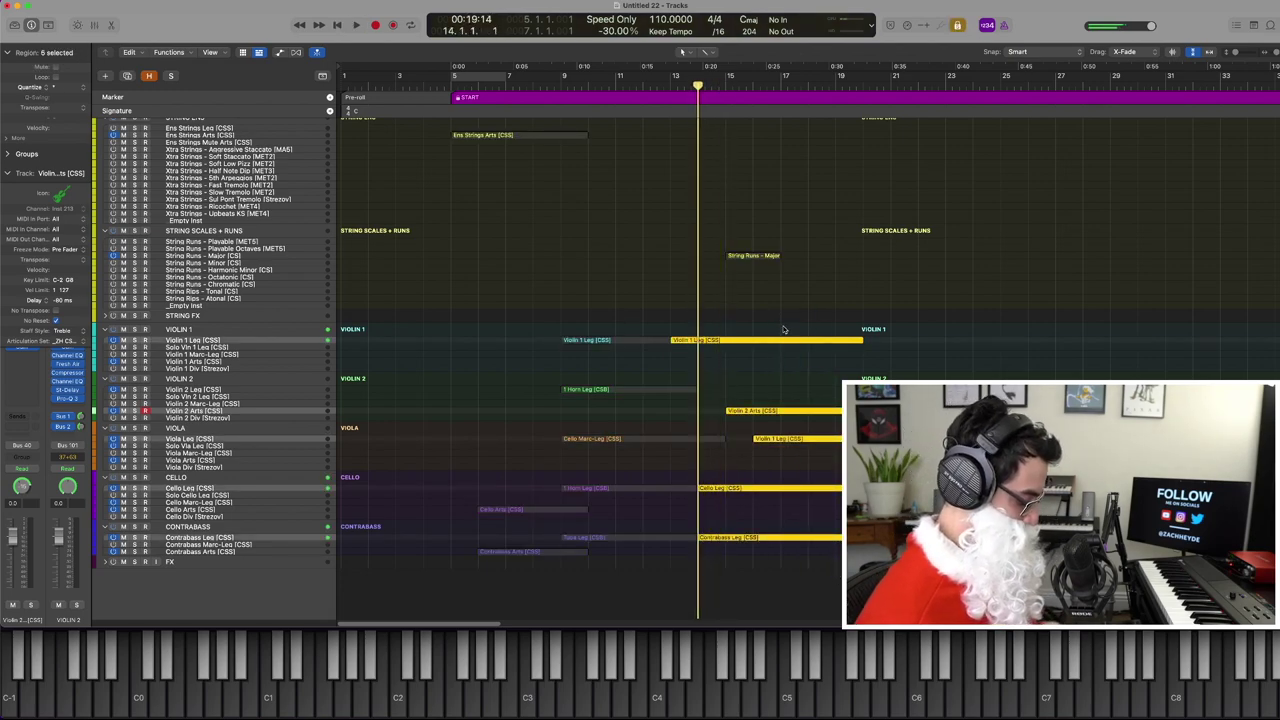
{"action": "left_click", "coordinate": [536, 396]}
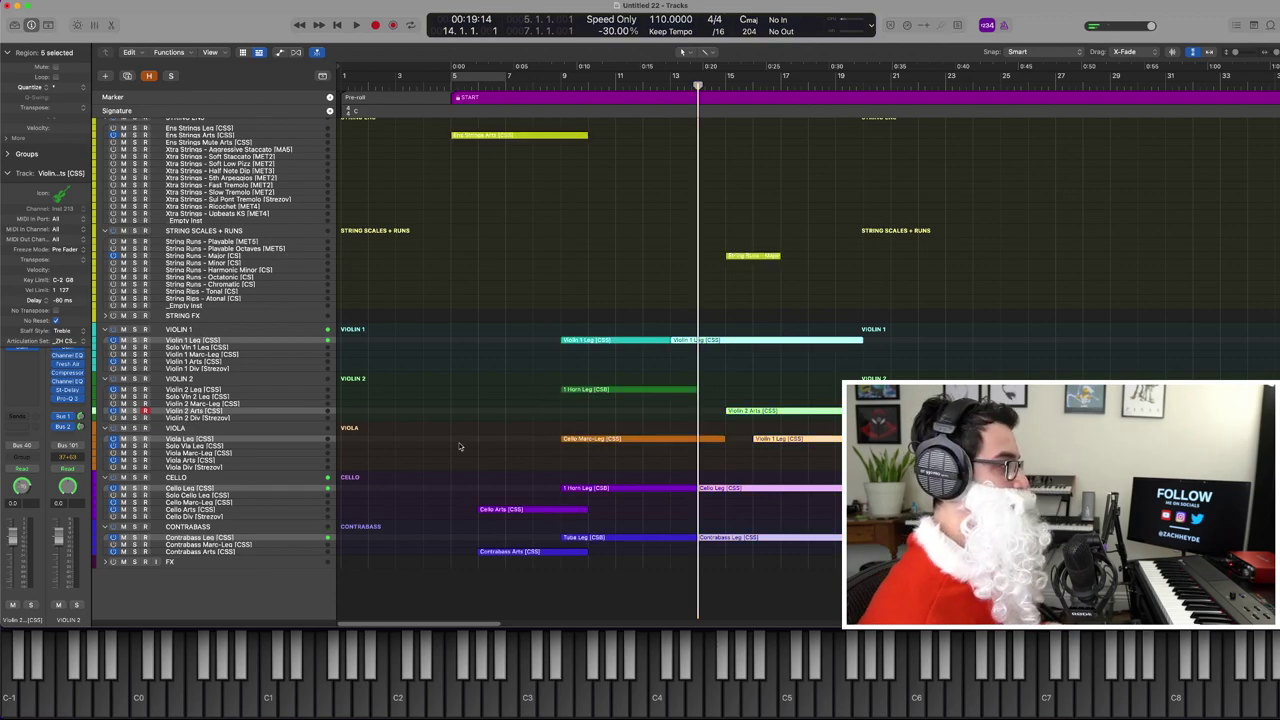
Capture a viola line on the Viola Arts [CSS] track from bar 13 to bar 16
{"action": "left_click", "coordinate": [240, 460]}
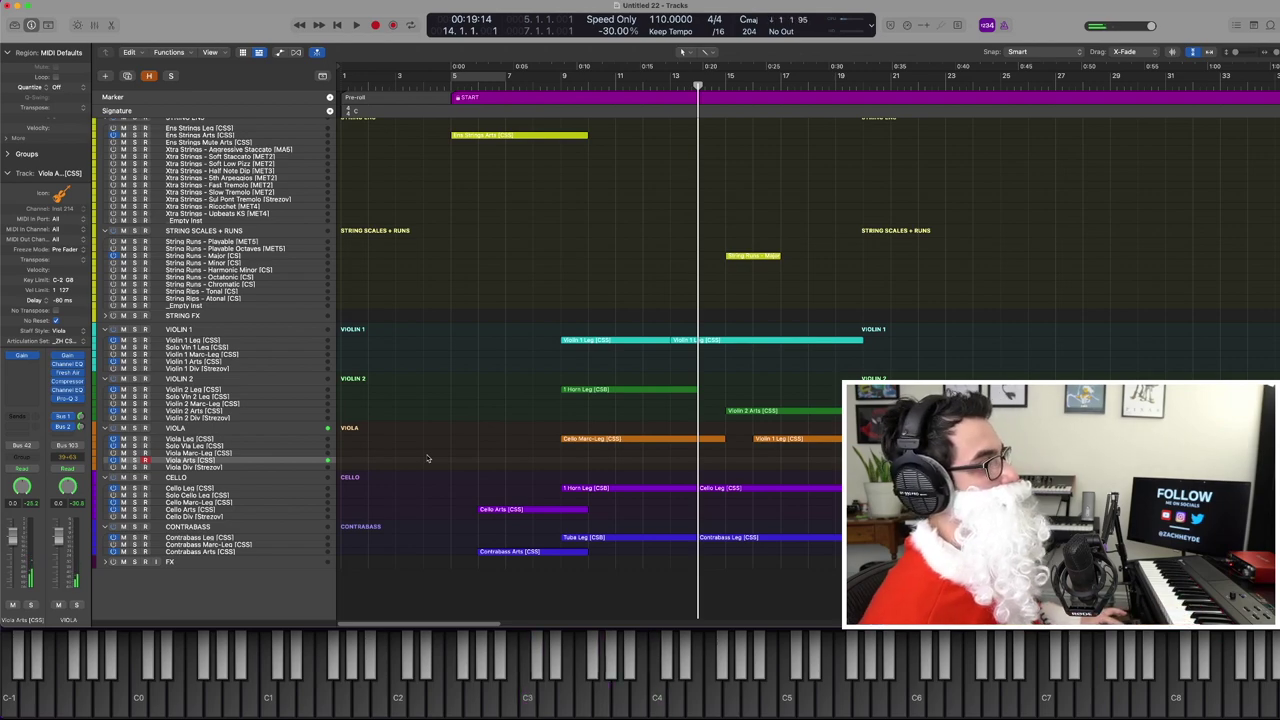
{"action": "key", "text": "space"}
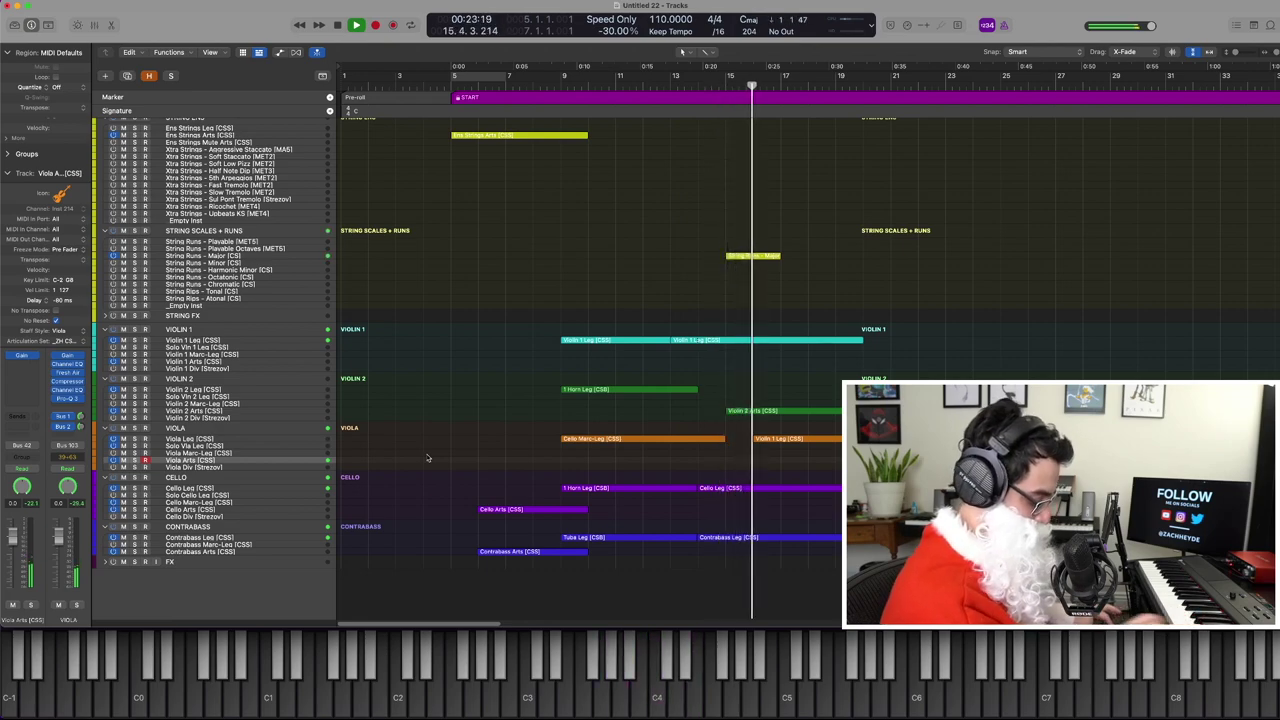
{"action": "key", "text": "shift+r"}
{"action": "key", "text": "space"}
{"action": "key", "text": "comma"}
{"action": "key", "text": "comma"}
{"action": "key", "text": "comma"}
{"action": "key", "text": "comma"}
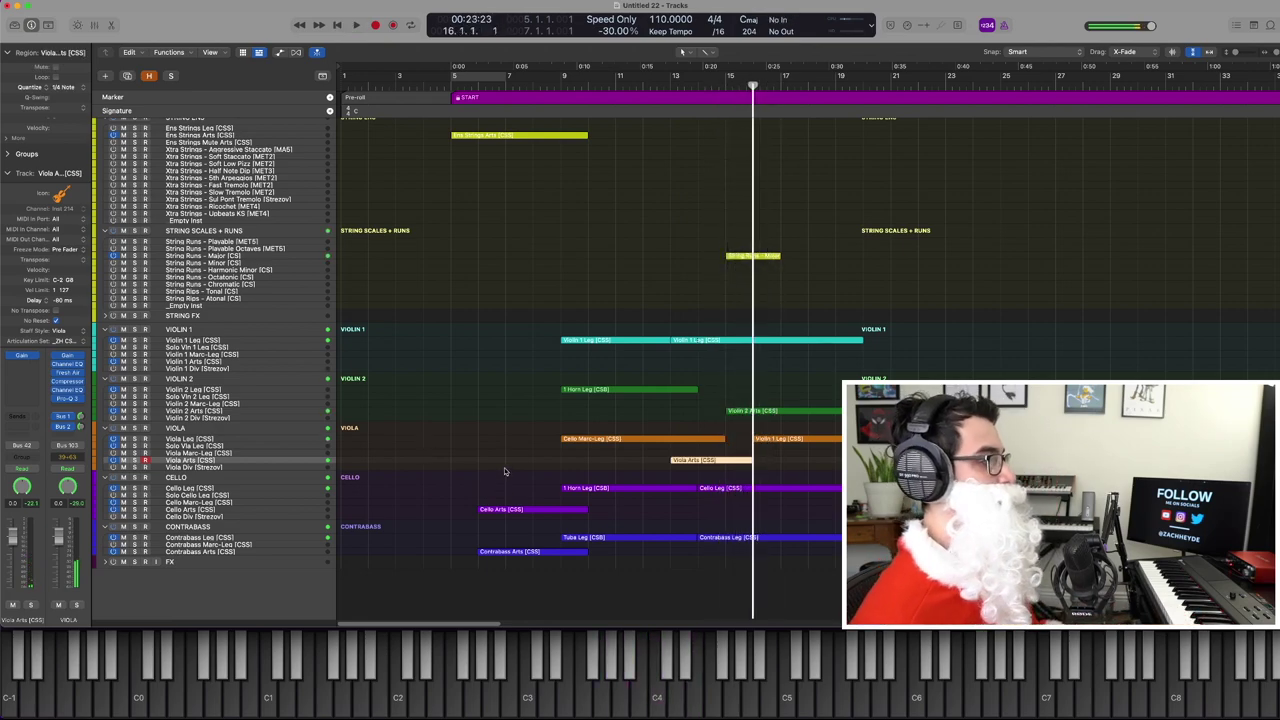
Capture a suspended cymbal roll on the Sus Cymbals Roll % [TS] track from bar 14 to bar 18 and return the playhead to bar 13
{"action": "left_click", "coordinate": [460, 357]}
{"action": "scroll", "coordinate": [439, 355], "scroll_direction": "up", "scroll_amount": 5}
{"action": "scroll", "coordinate": [437, 354], "scroll_direction": "up", "scroll_amount": 8}
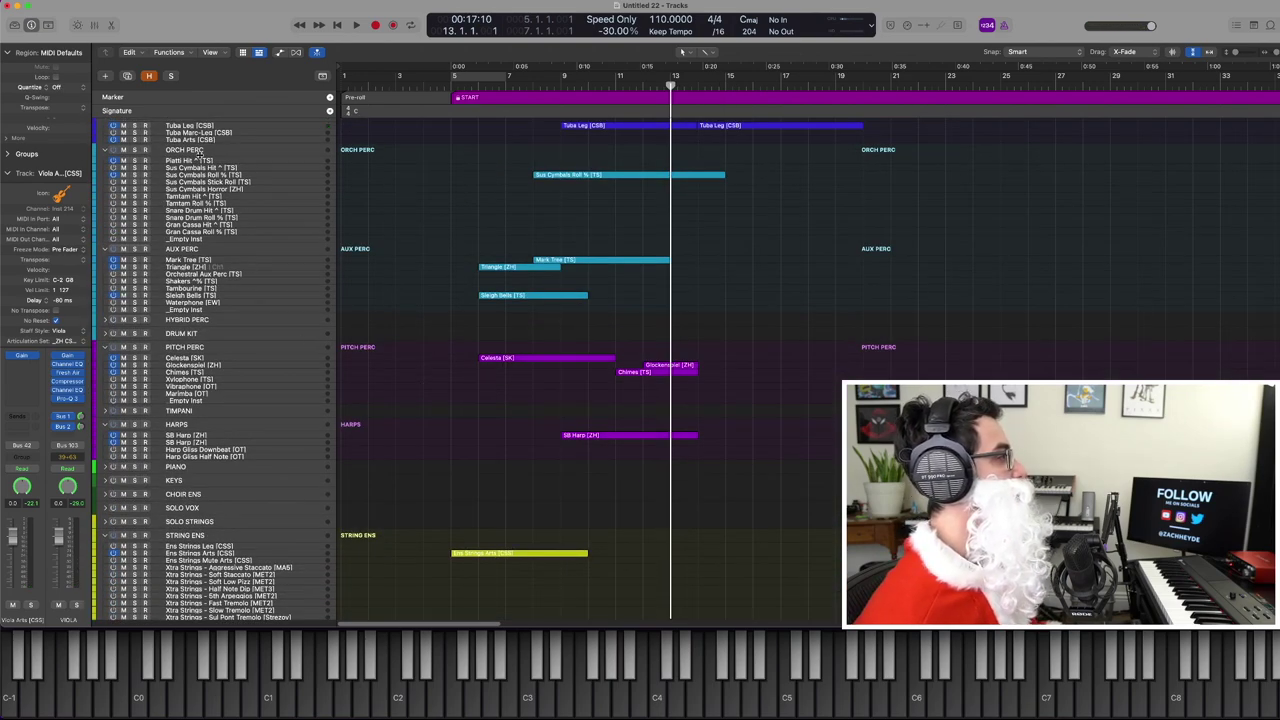
{"action": "scroll", "coordinate": [199, 156], "scroll_direction": "up", "scroll_amount": 4}
{"action": "left_click", "coordinate": [205, 313]}
{"action": "key", "text": "space"}
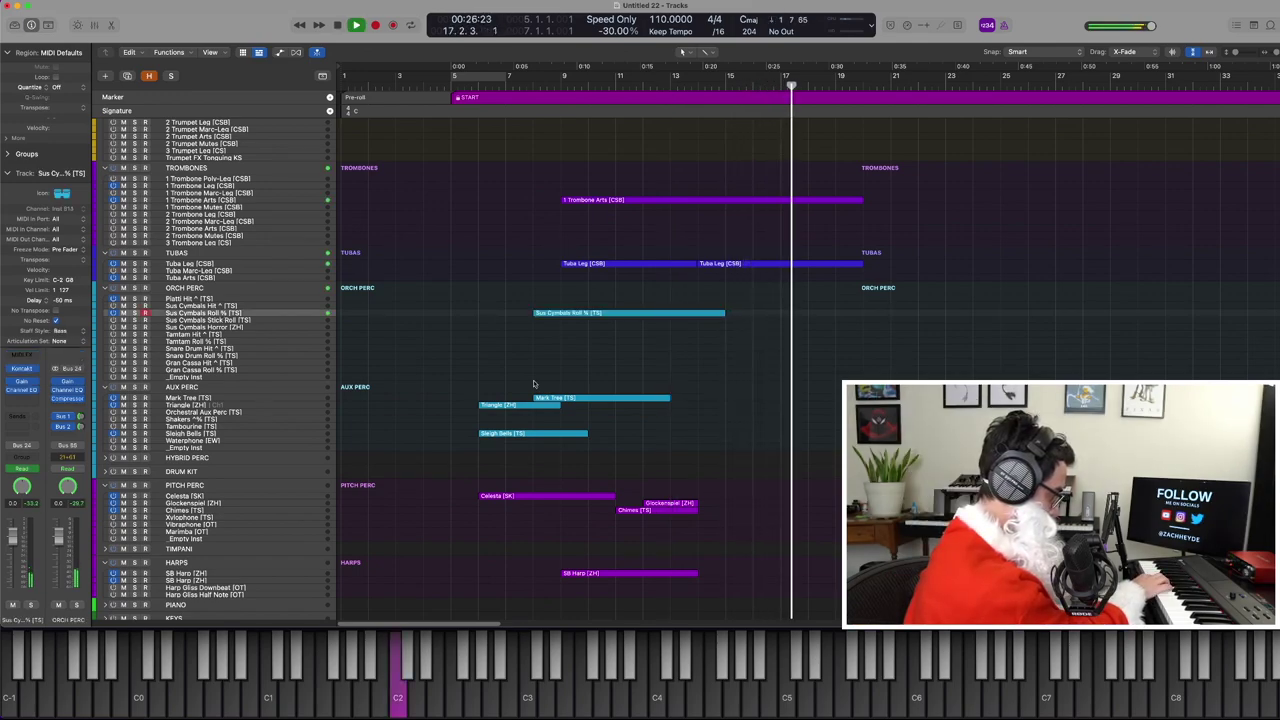
{"action": "key", "text": "shift+r"}
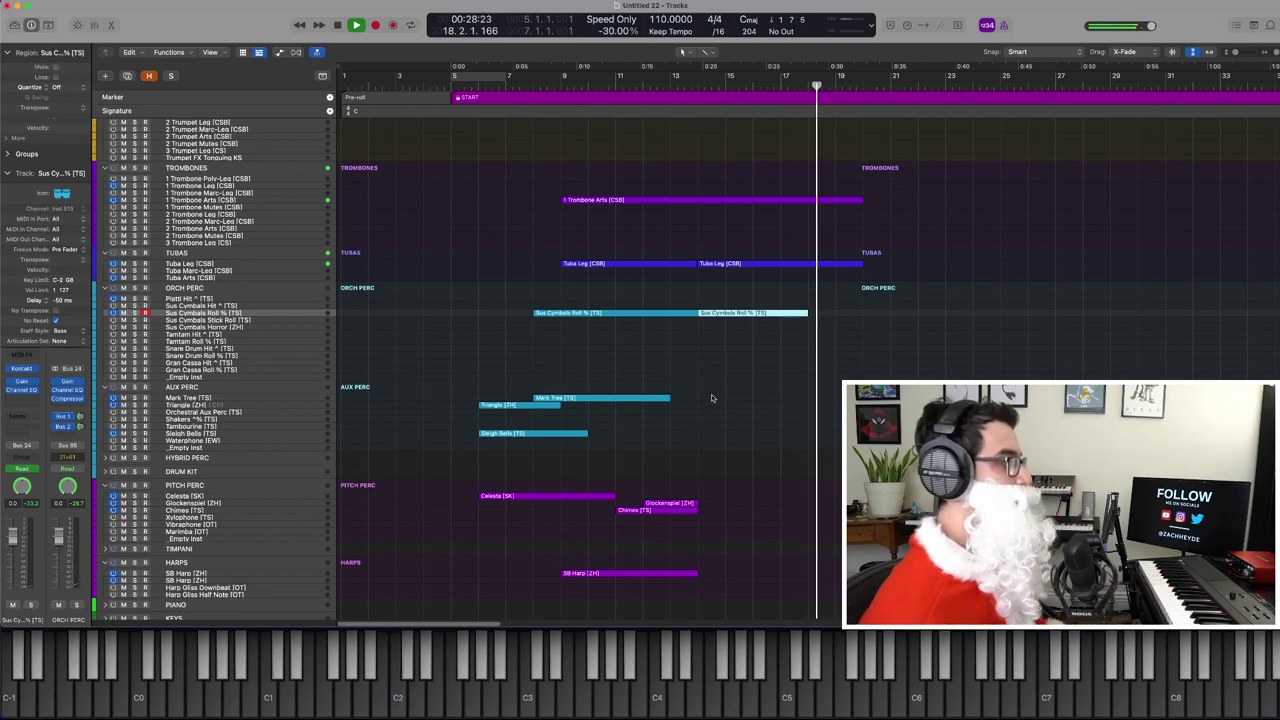
{"action": "key", "text": "space"}
{"action": "key", "text": "comma"}
{"action": "key", "text": "comma"}
{"action": "key", "text": "comma"}
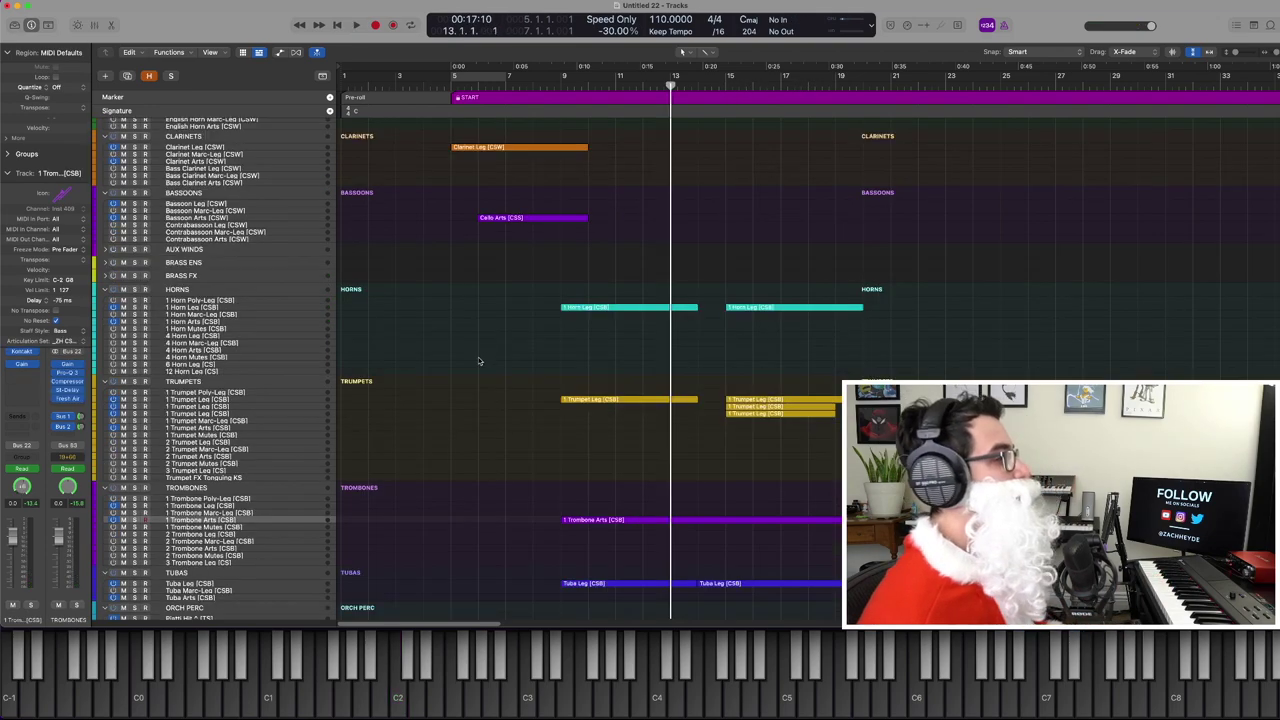
Capture a flute line on the Flute Leg [CSW] track from bar 15 to bar 20
{"action": "scroll", "coordinate": [479, 361], "scroll_direction": "up", "scroll_amount": 5}
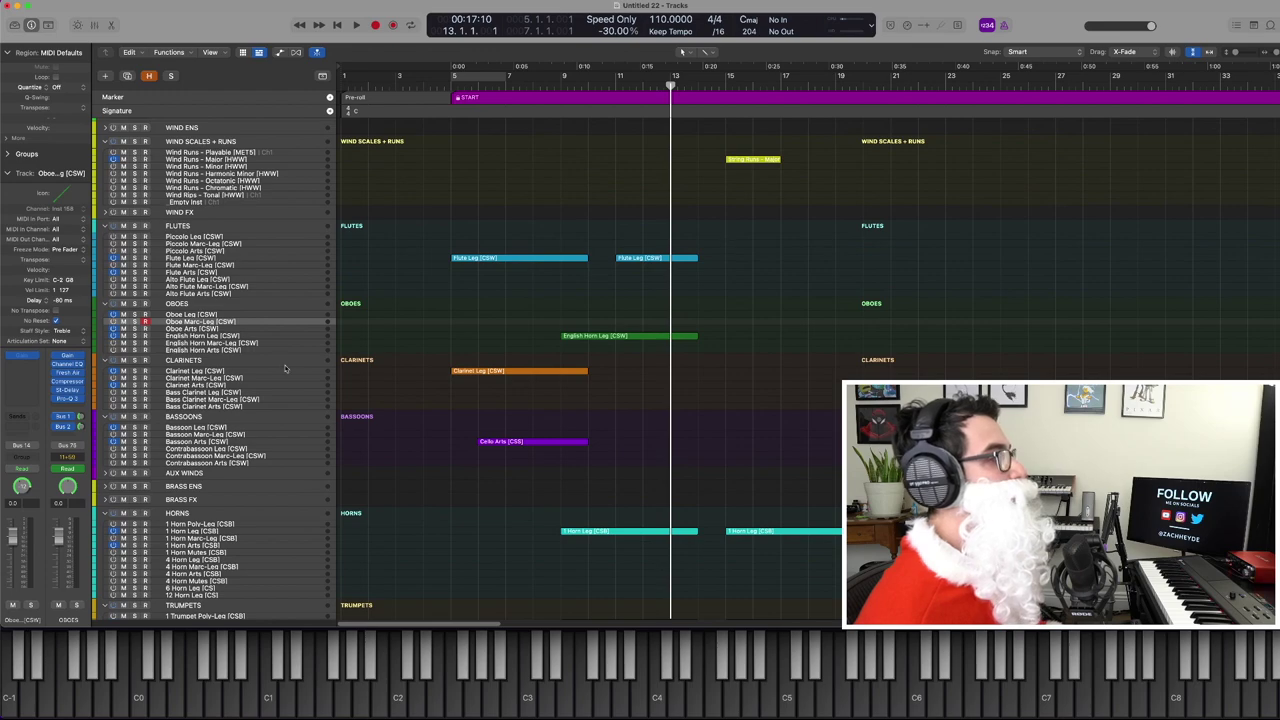
{"action": "left_click", "coordinate": [204, 258]}
{"action": "key", "text": "period"}
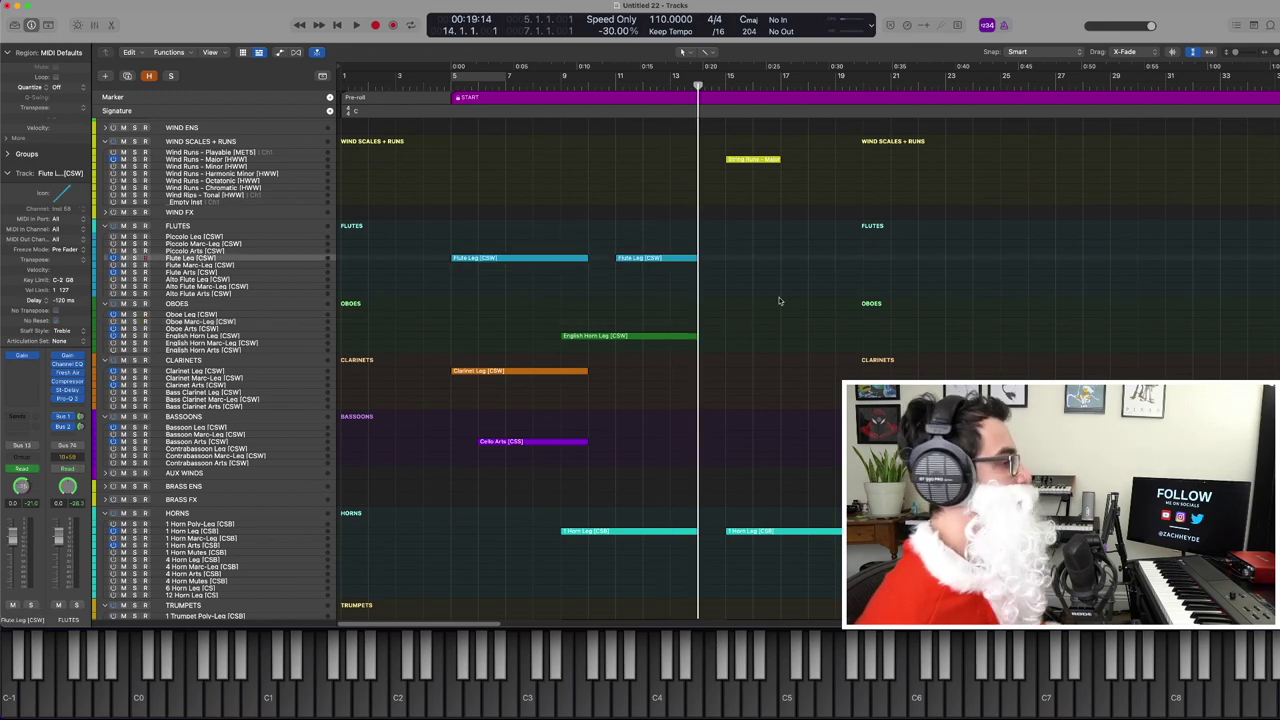
{"action": "key", "text": "space"}
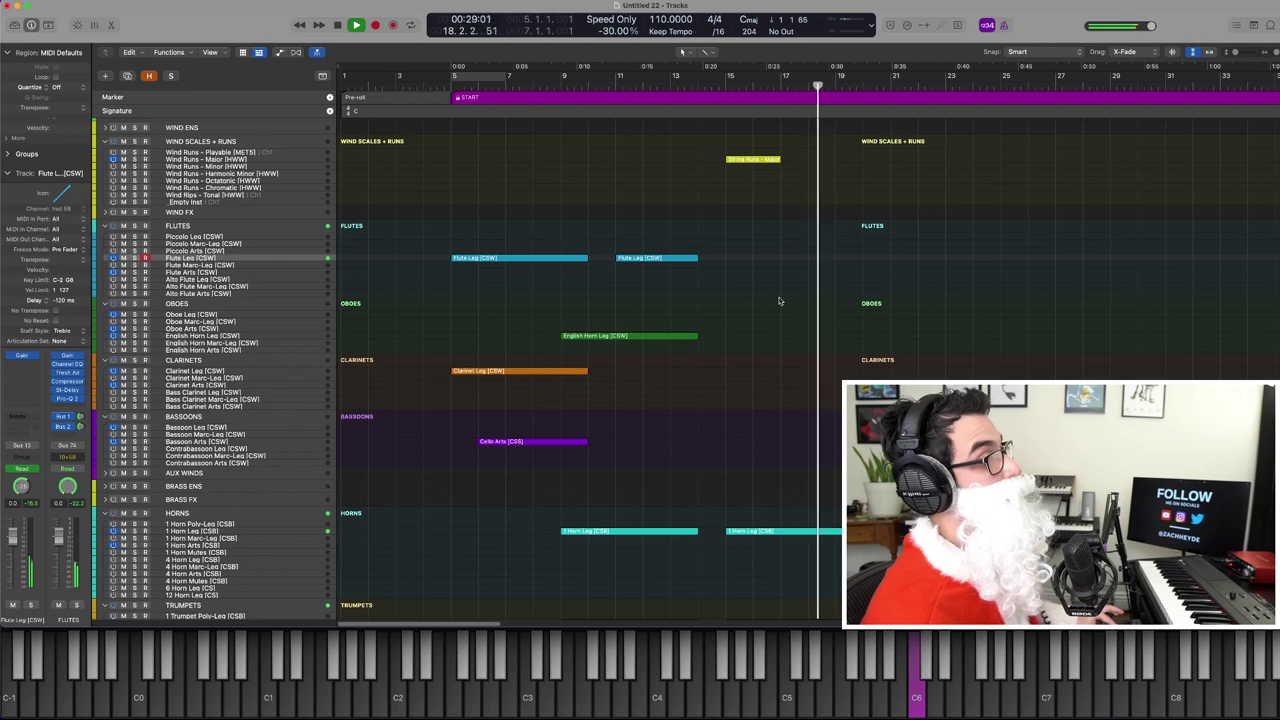
{"action": "key", "text": "space"}
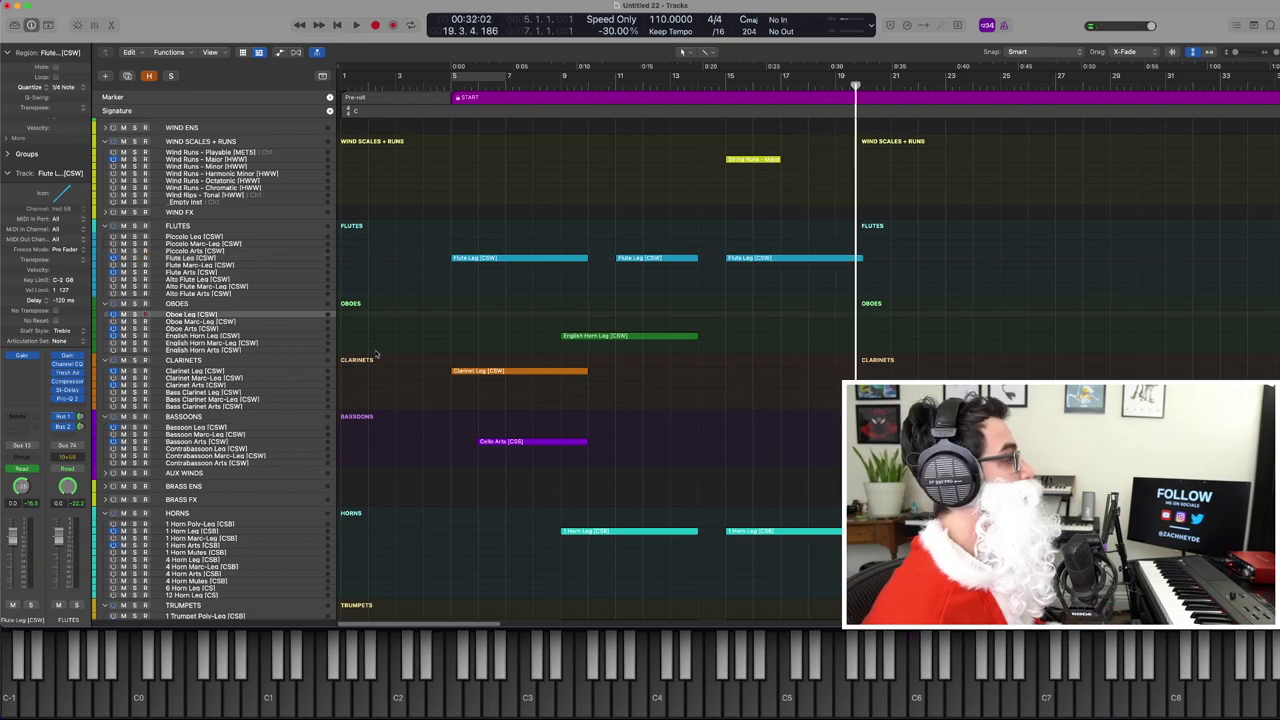
Copy the bar 15 Flute Leg [CSW] region to the Oboe Leg and Clarinet Leg [CSW] tracks, checking the copied notes in the Piano Roll
{"action": "double_click", "coordinate": [777, 314]}
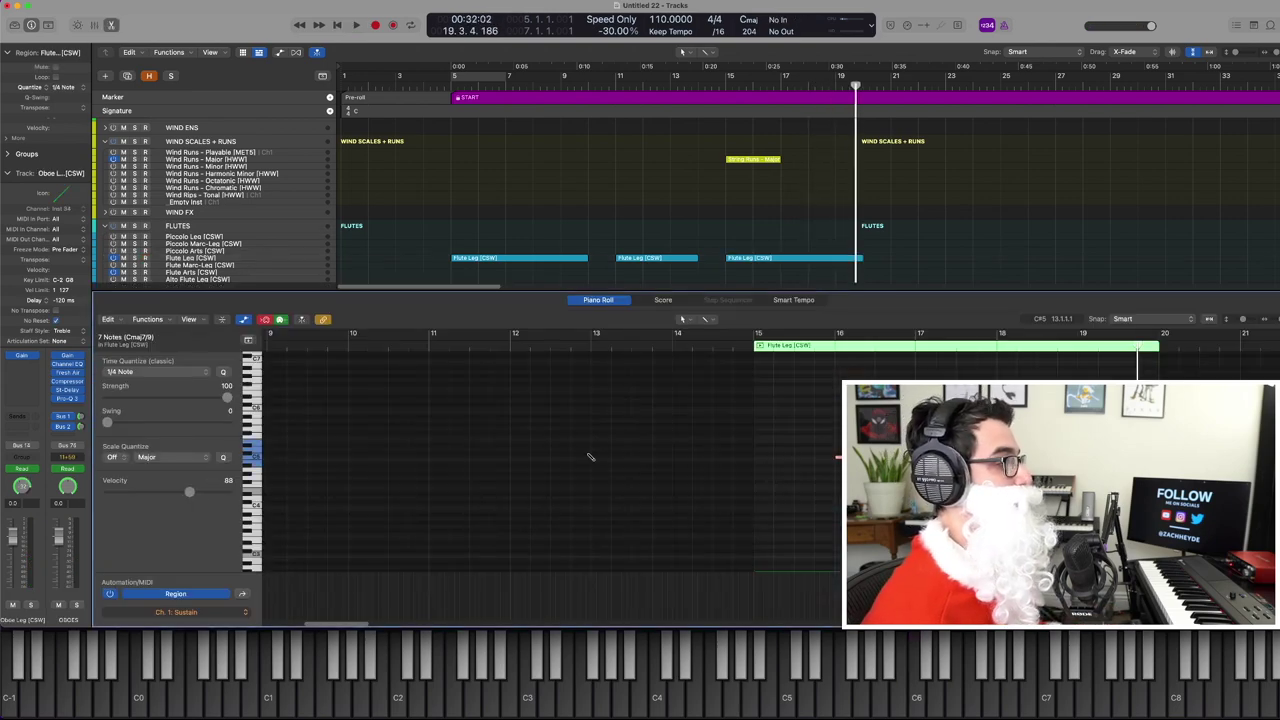
{"action": "key", "text": "e"}
{"action": "key", "text": "comma"}
{"action": "key", "text": "comma"}
{"action": "key", "text": "comma"}
{"action": "key", "text": "comma"}
{"action": "key", "text": "comma"}
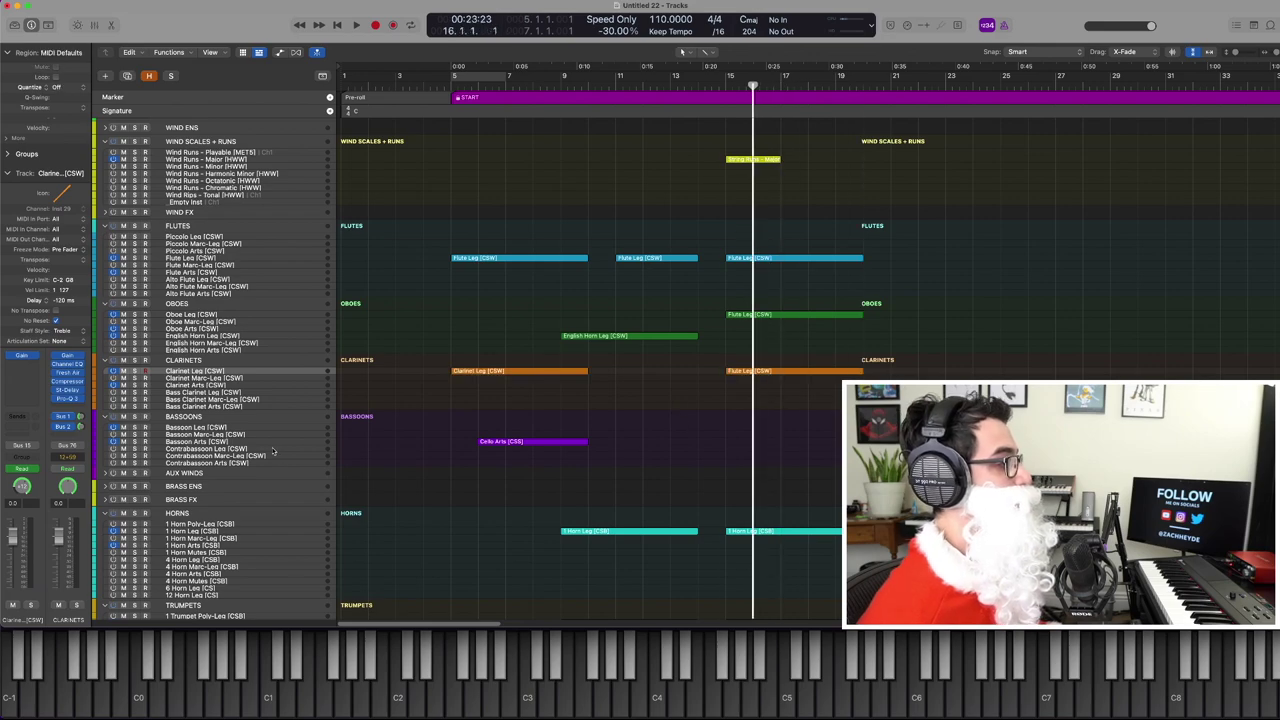
Capture a bassoon part on the Bassoon Arts [CSW] track from bar 15 and play it back from bar 13
{"action": "left_click", "coordinate": [497, 442]}
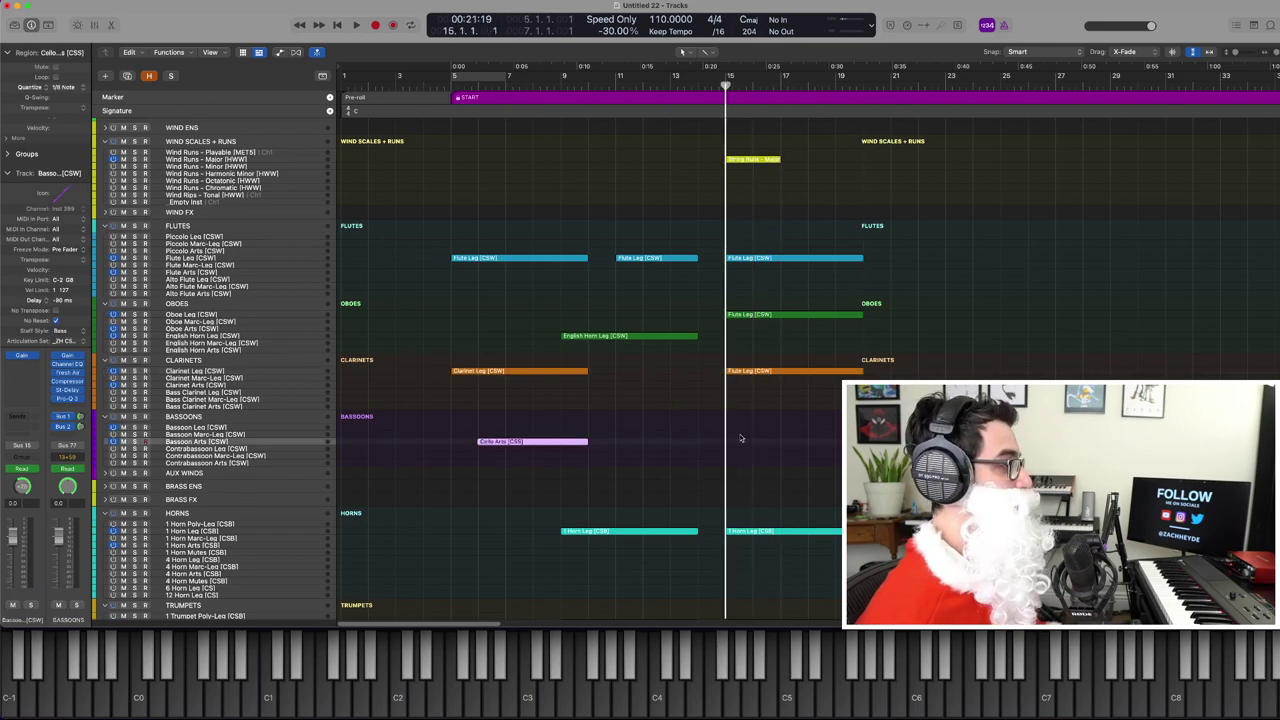
{"action": "key", "text": "comma"}
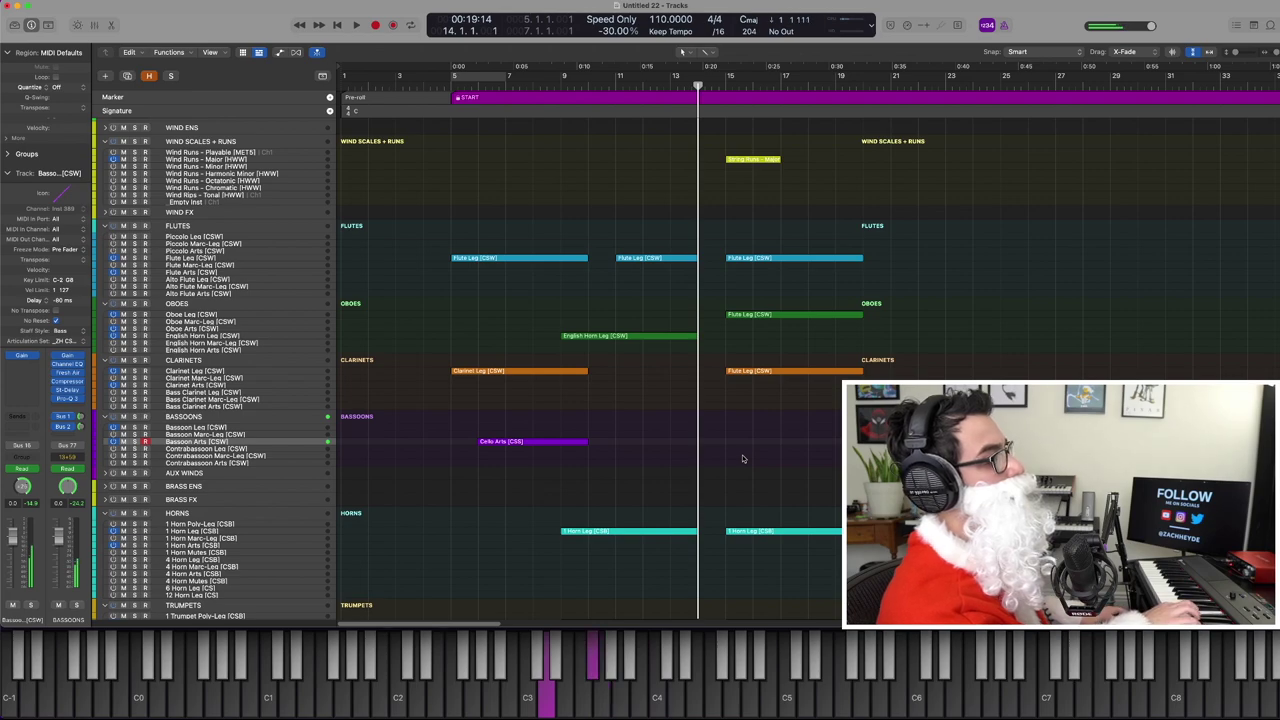
{"action": "key", "text": "space"}
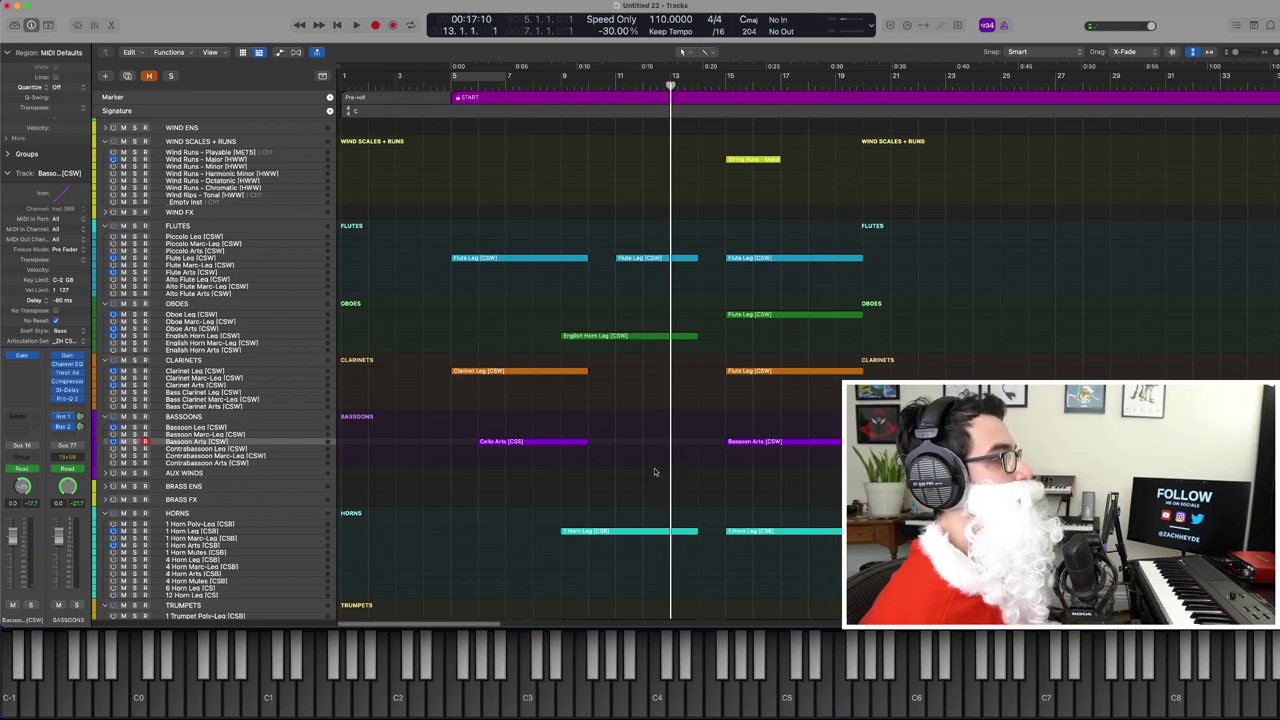
{"action": "key", "text": "space"}
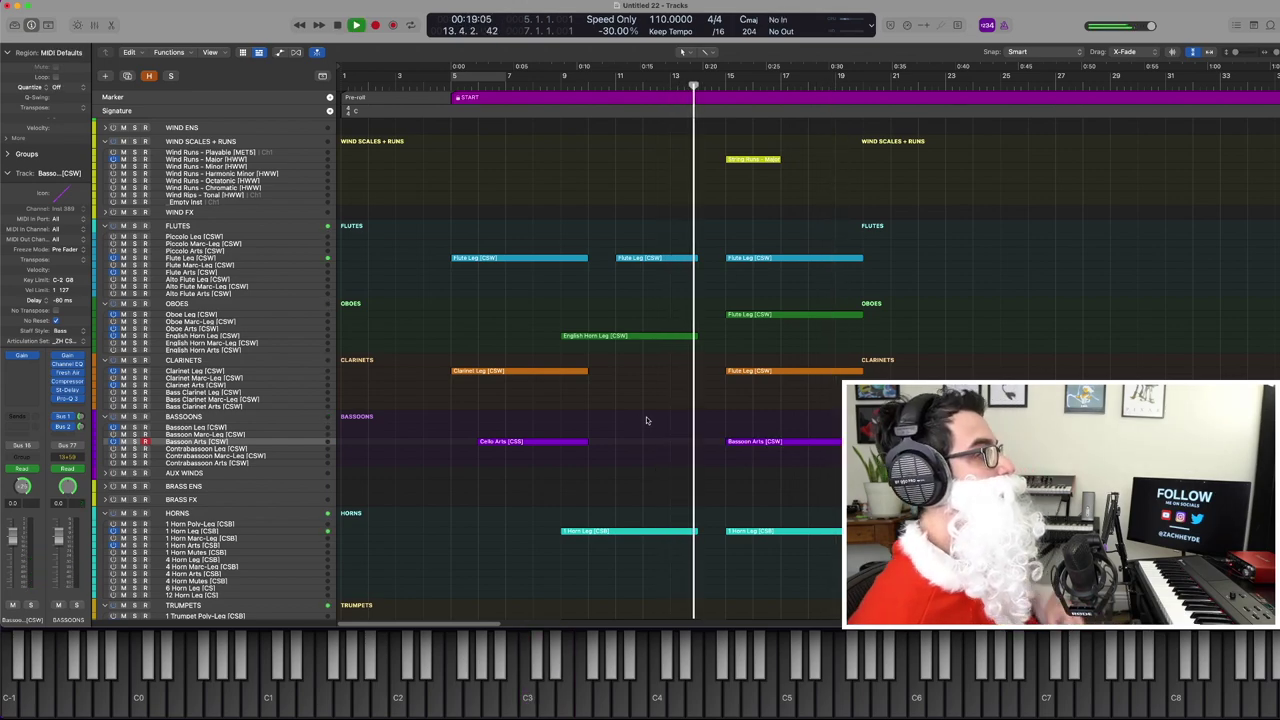
{"action": "key", "text": "space"}
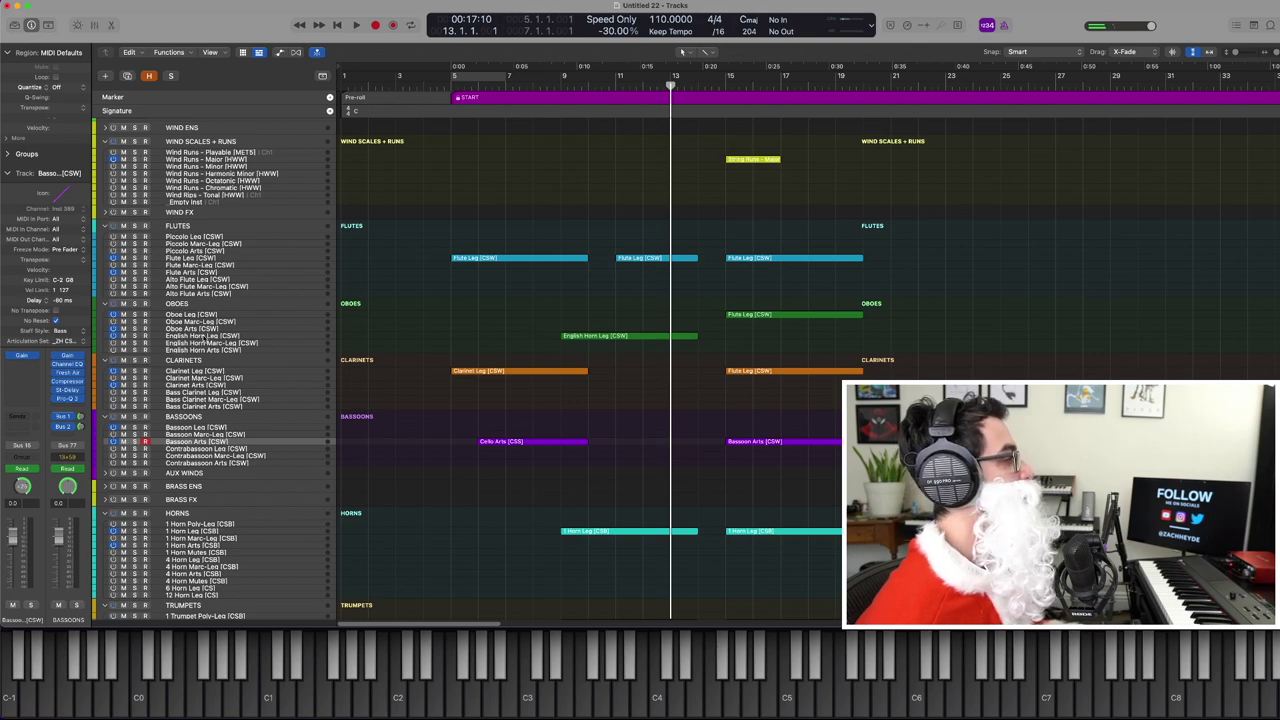
Capture a clarinet line on the Clarinet Leg [CSW] track from bar 13 to bar 16 and open it in the Piano Roll
{"action": "left_click", "coordinate": [204, 337]}
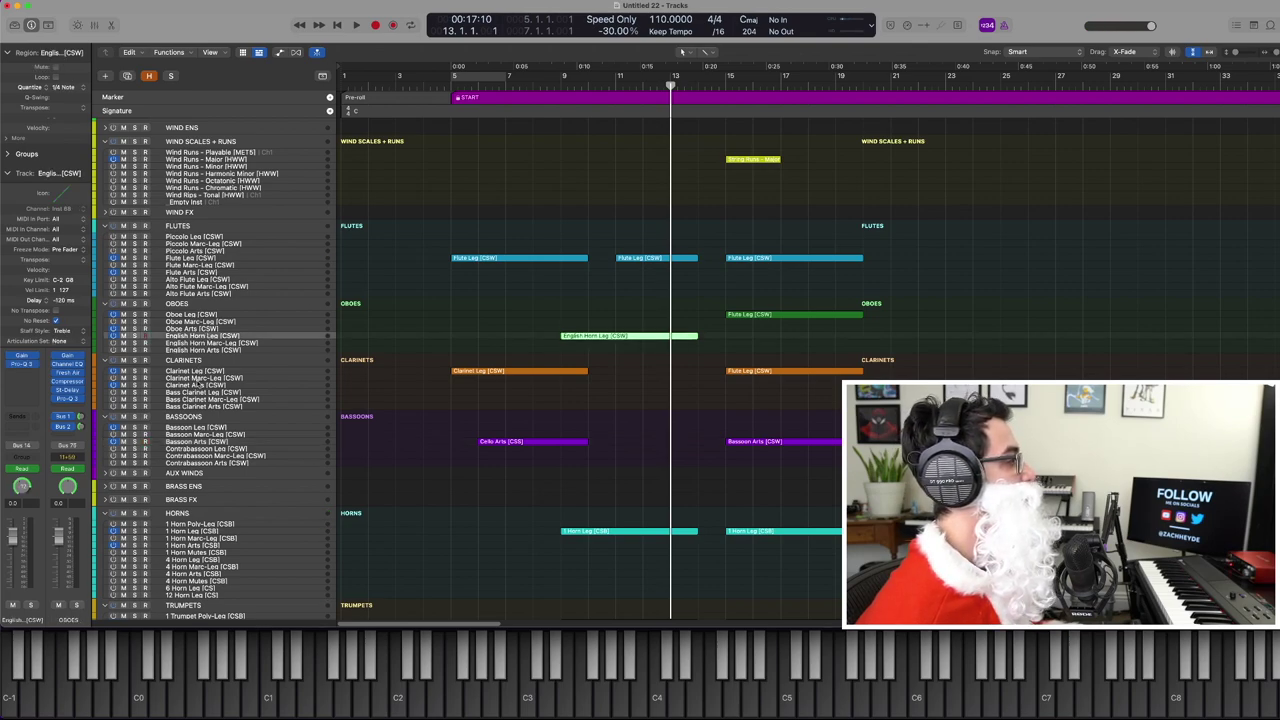
{"action": "left_click", "coordinate": [200, 371]}
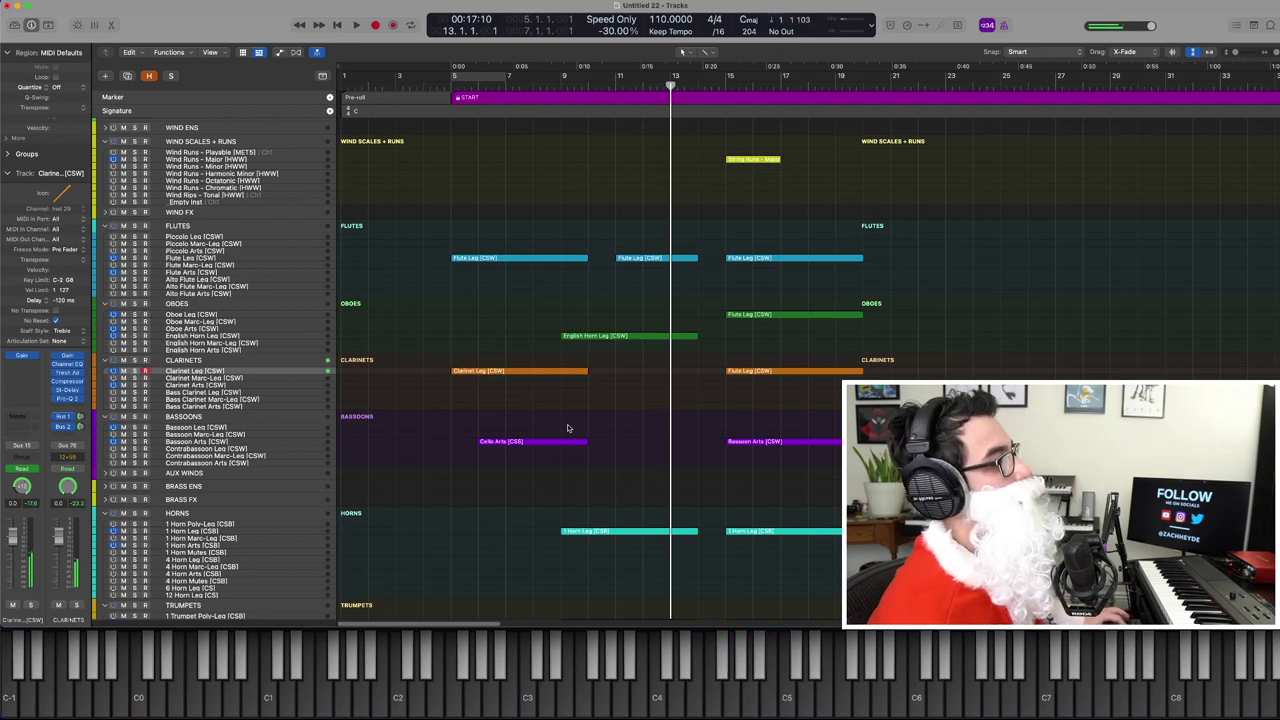
{"action": "key", "text": "space"}
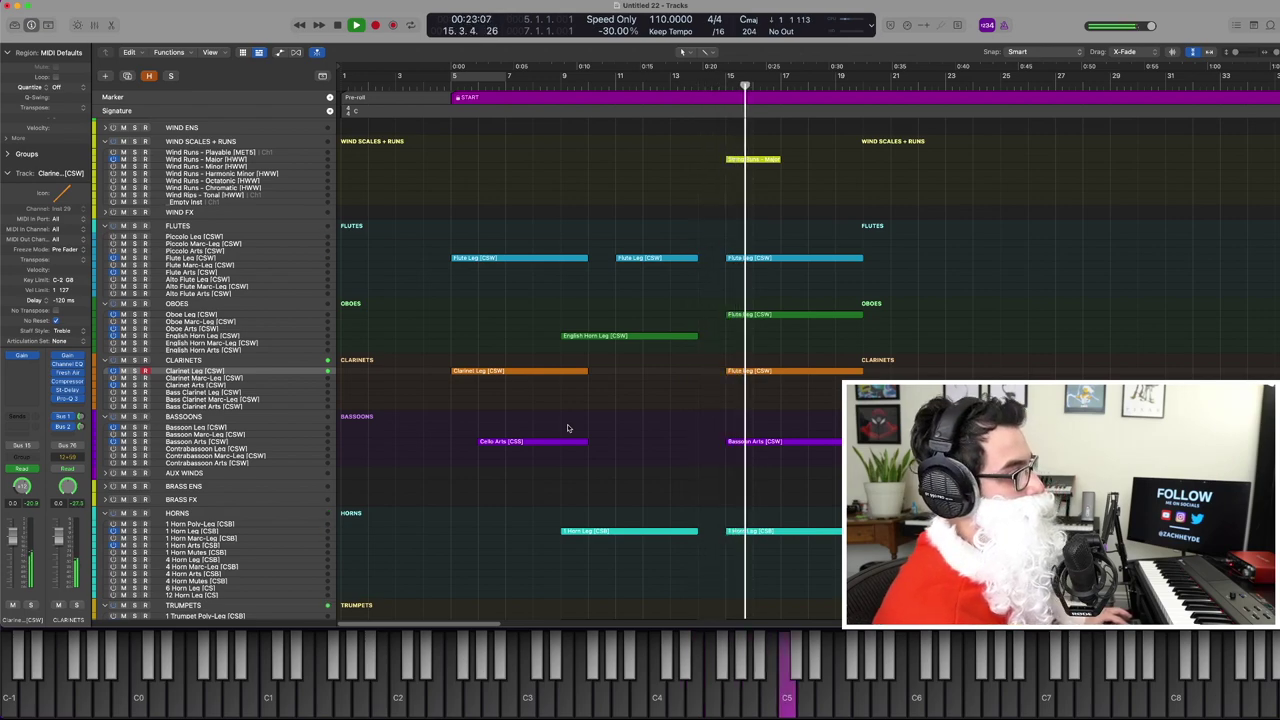
{"action": "key", "text": "space"}
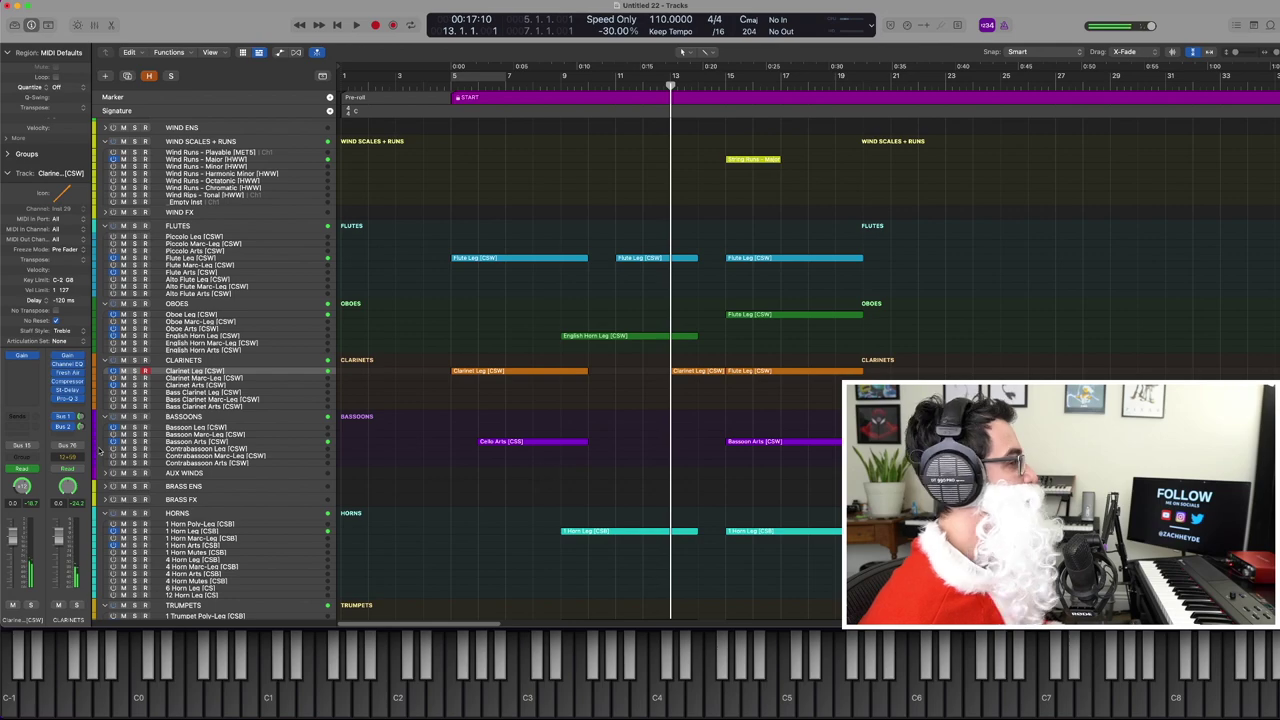
{"action": "left_click", "coordinate": [174, 336]}
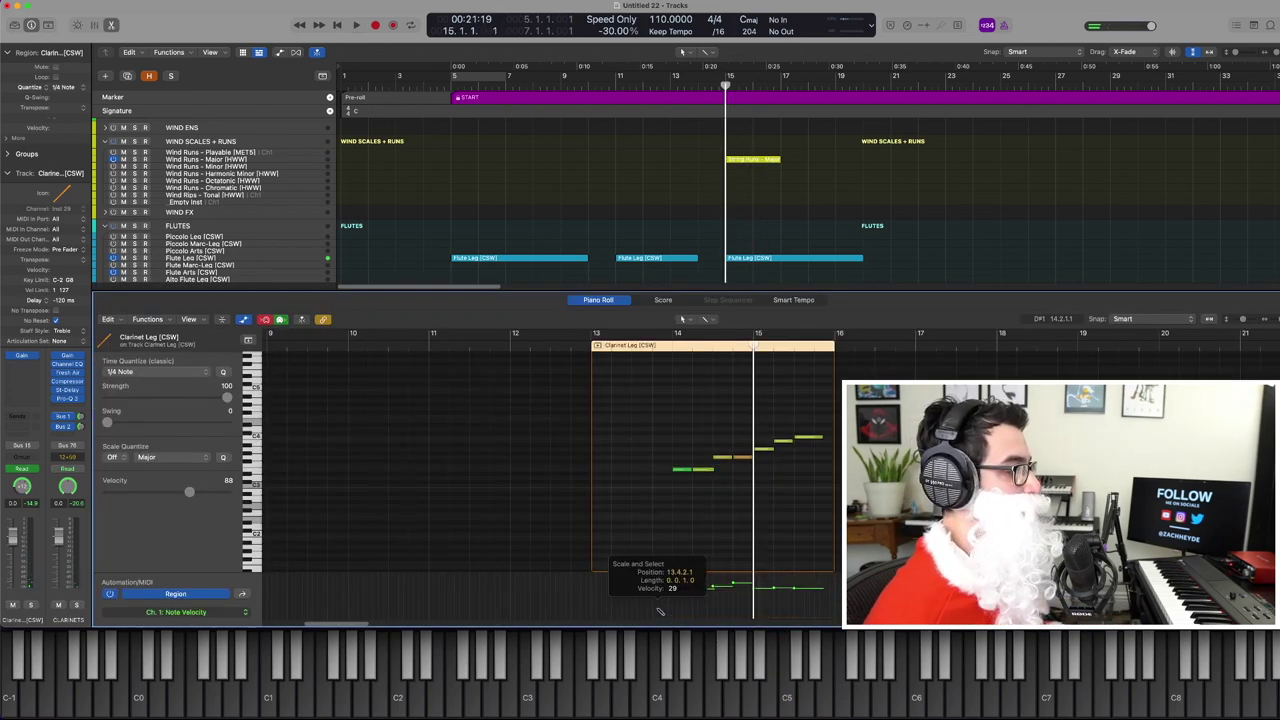
Draw a rising modulation curve across the new clarinet notes, reaching 77 at bar 15, and check the bar 13 English Horn Leg [CSW] region
{"action": "left_click_drag", "start_coordinate": [659, 610], "coordinate": [773, 594]}
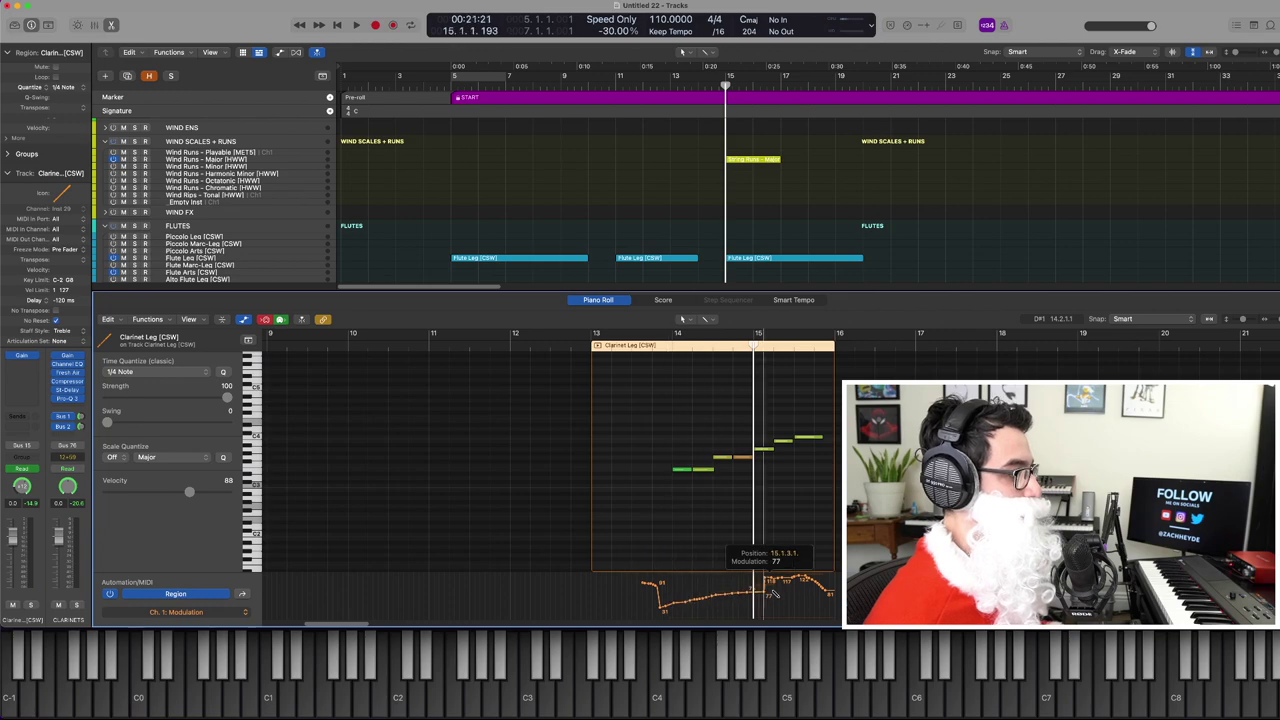
{"action": "key", "text": "p"}
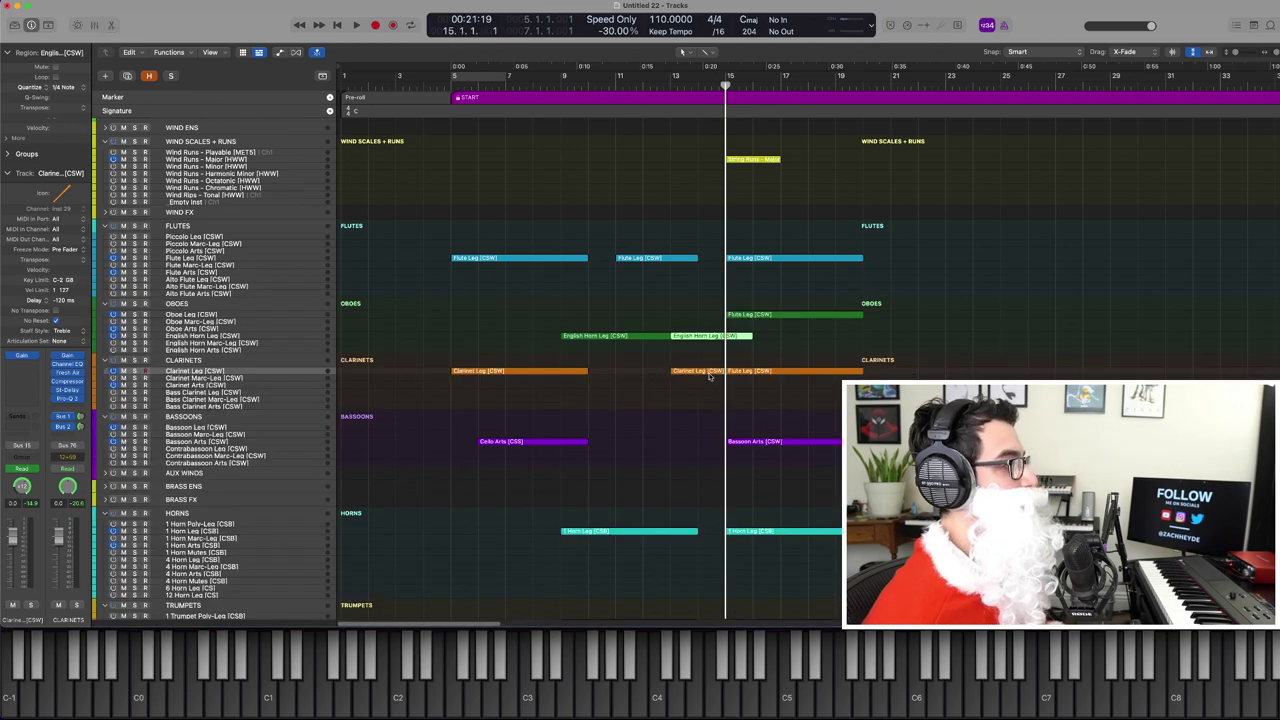
{"action": "key", "text": "p"}
{"action": "left_click_drag", "start_coordinate": [654, 404], "coordinate": [842, 523]}
{"action": "key", "text": "space"}
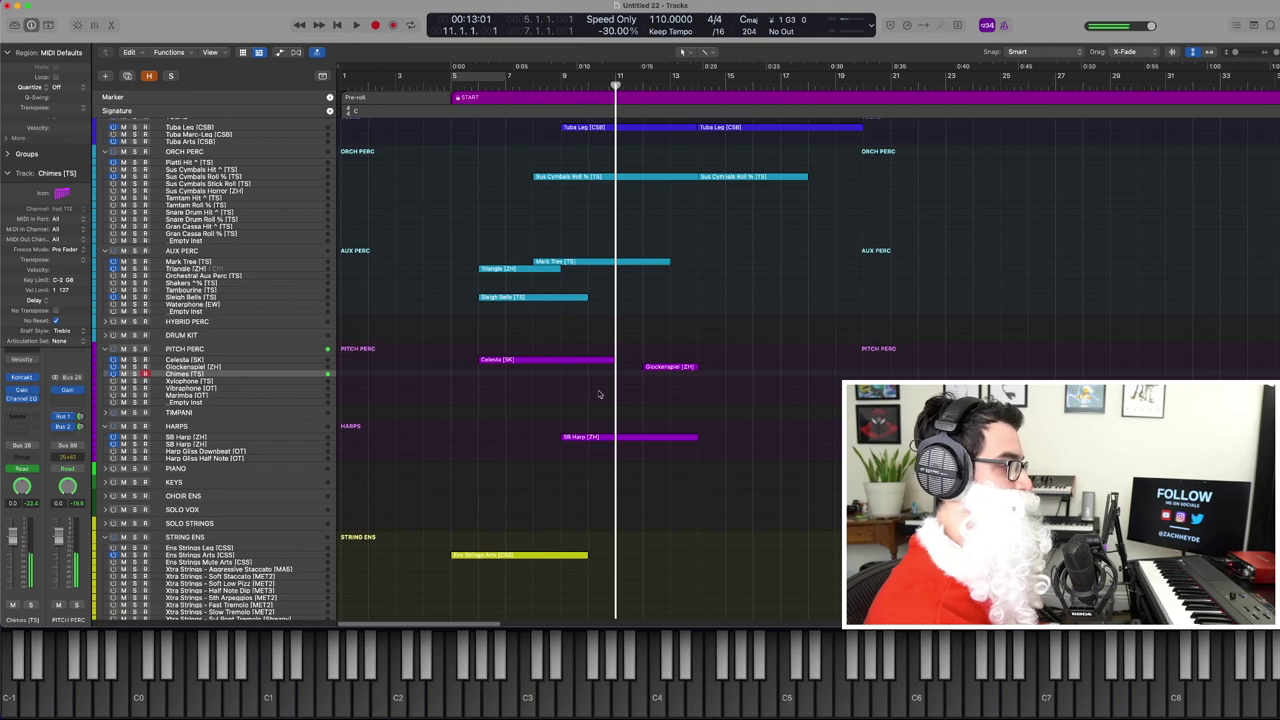
Capture a chimes part on the Chimes [TS] track from bar 13 to bar 19 and play it back
{"action": "key", "text": "space"}
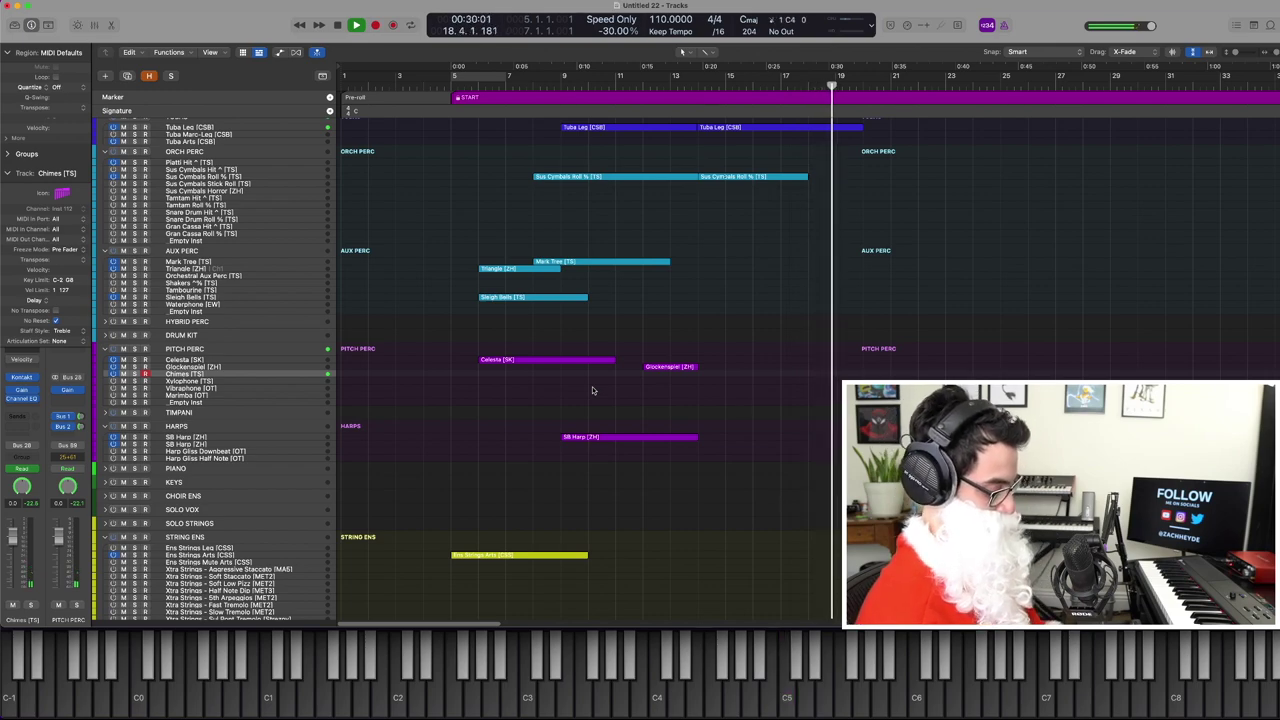
{"action": "key", "text": "shift+r"}
{"action": "key", "text": "space"}
{"action": "key", "text": "comma"}
{"action": "key", "text": "comma"}
{"action": "key", "text": "comma"}
{"action": "key", "text": "comma"}
{"action": "left_click", "coordinate": [468, 376]}
{"action": "key", "text": "space"}
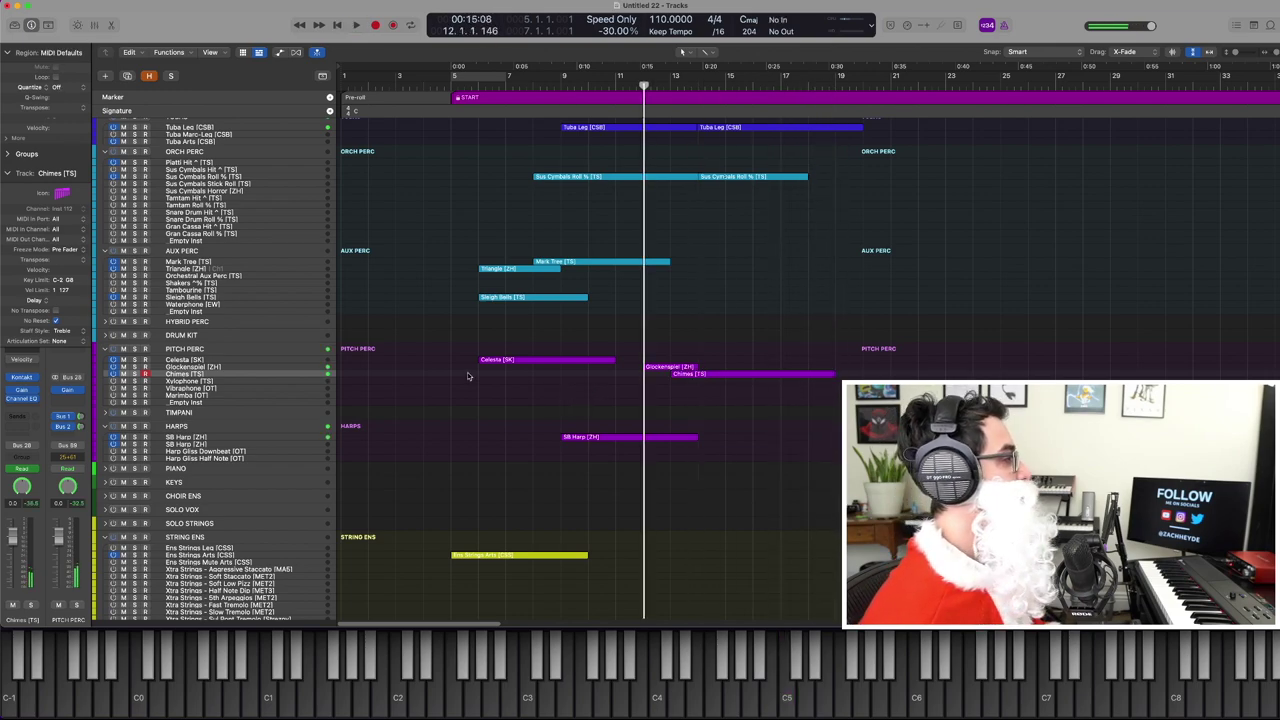
Expand the TIMPANI stack and capture a Timpani Roll % [TS] part from bar 15 and a Timpani Hit ^ [TS] part from bar 16
{"action": "left_click", "coordinate": [222, 417]}
{"action": "key", "text": "ctrl+super+Right"}
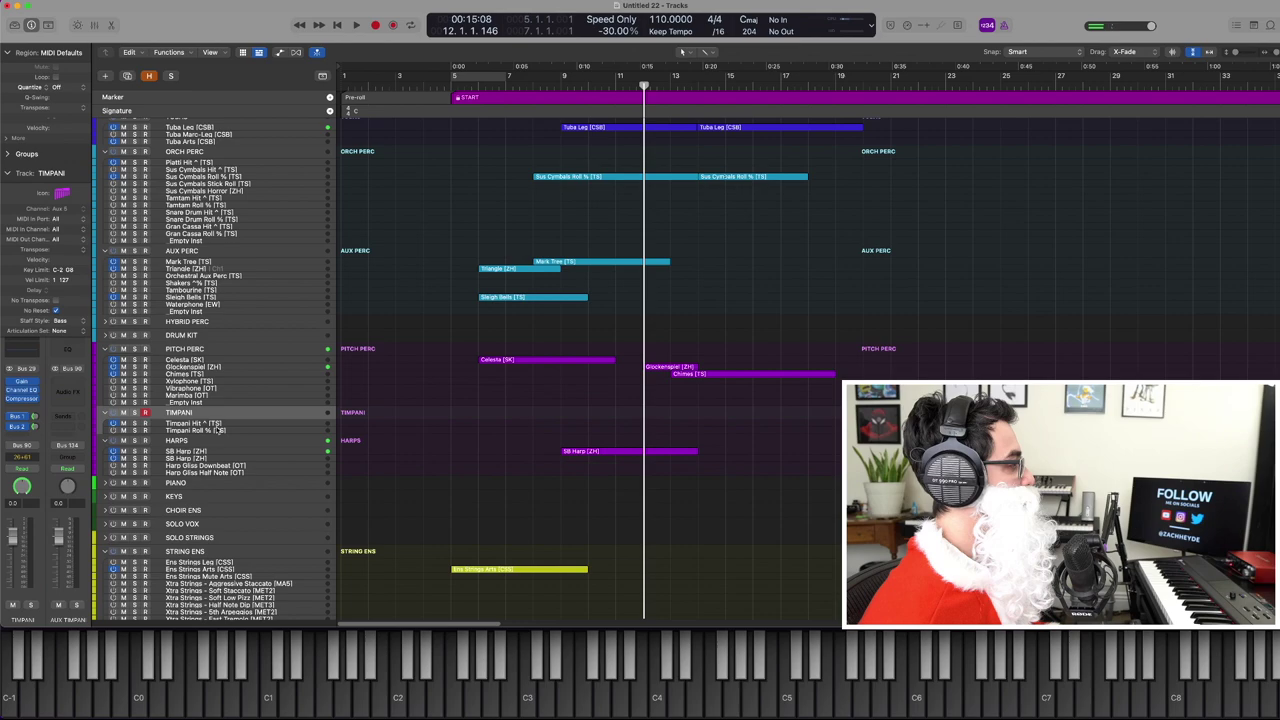
{"action": "left_click", "coordinate": [216, 430]}
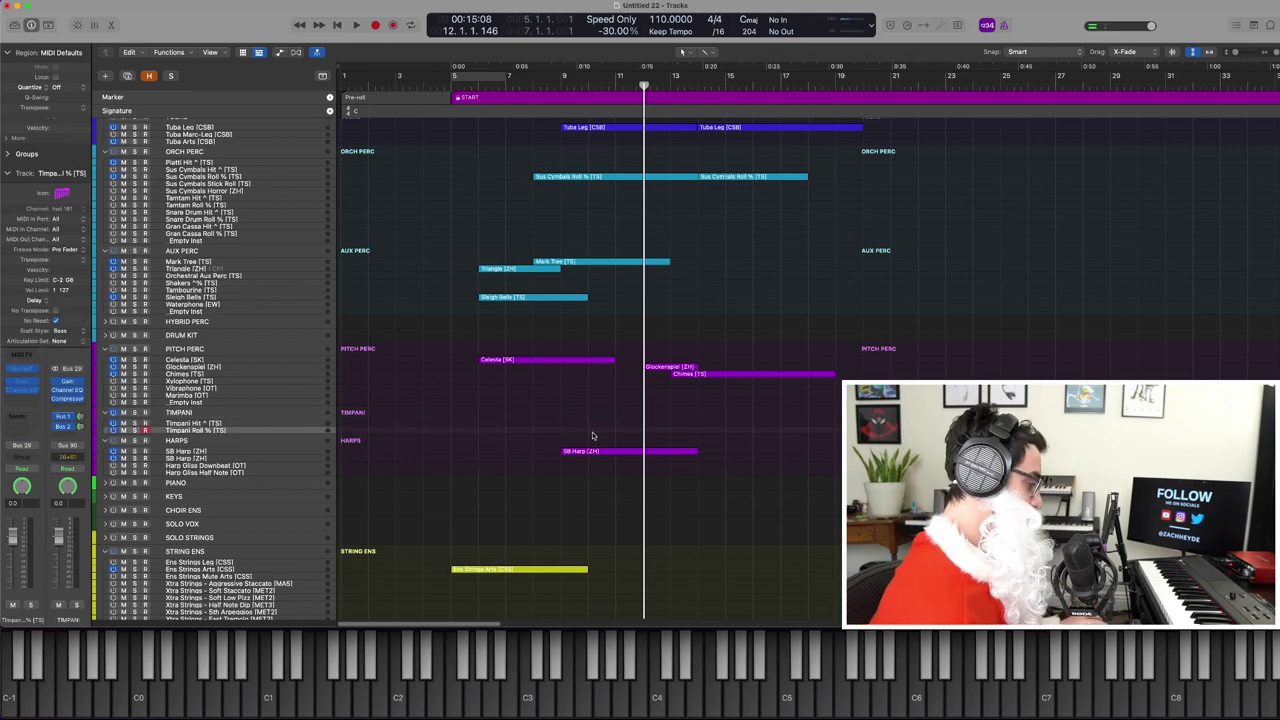
{"action": "key", "text": "r"}
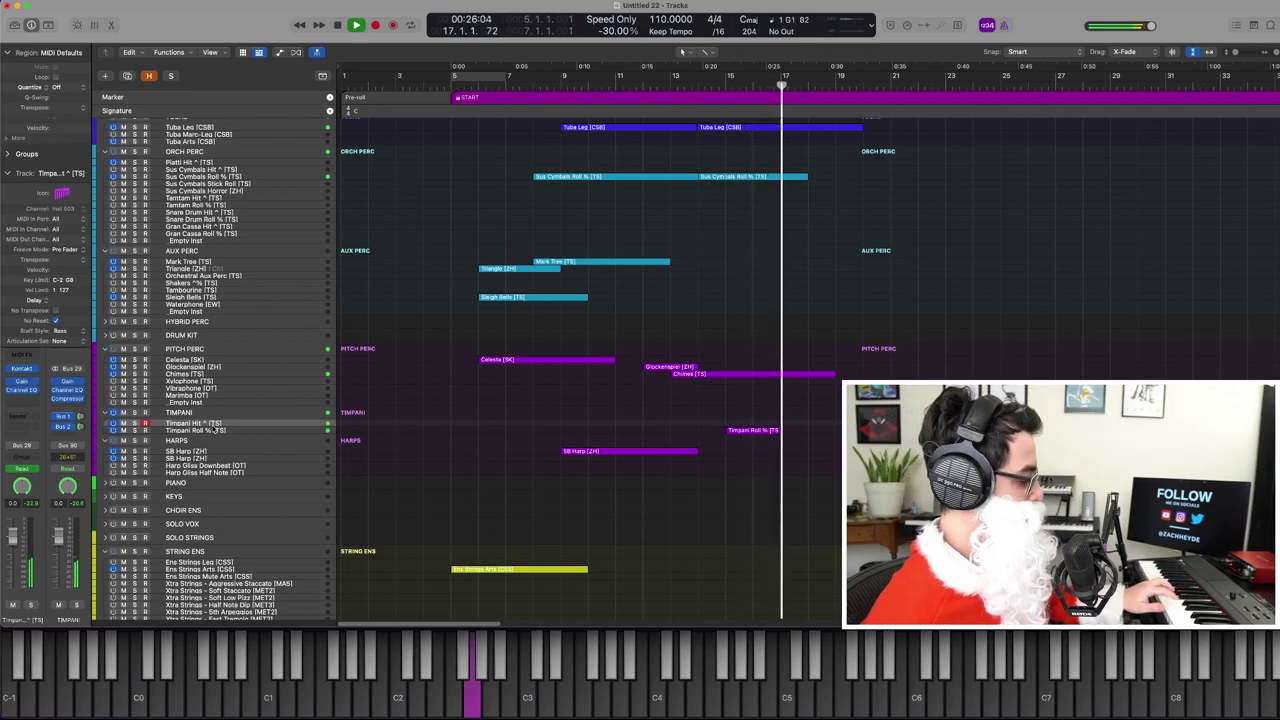
{"action": "key", "text": "space"}
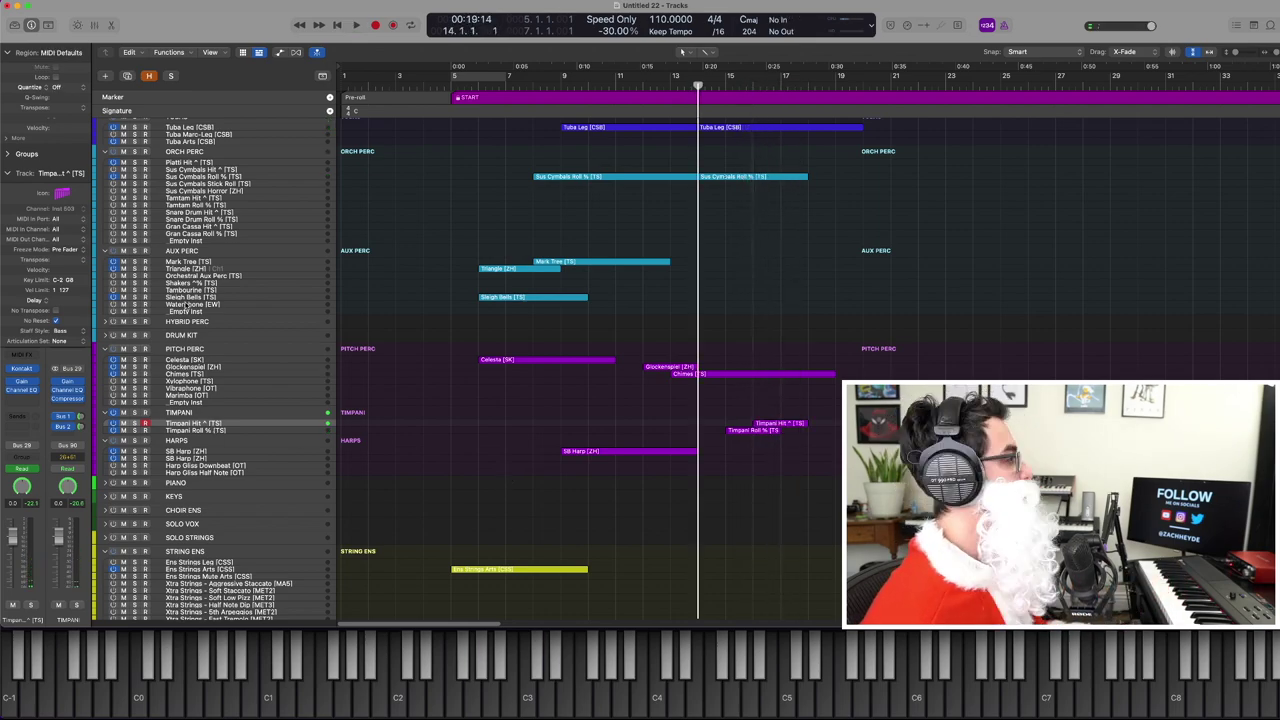
Capture a second mark tree part on the Mark Tree [TS] track from bar 14 to bar 19
{"action": "left_click", "coordinate": [180, 299]}
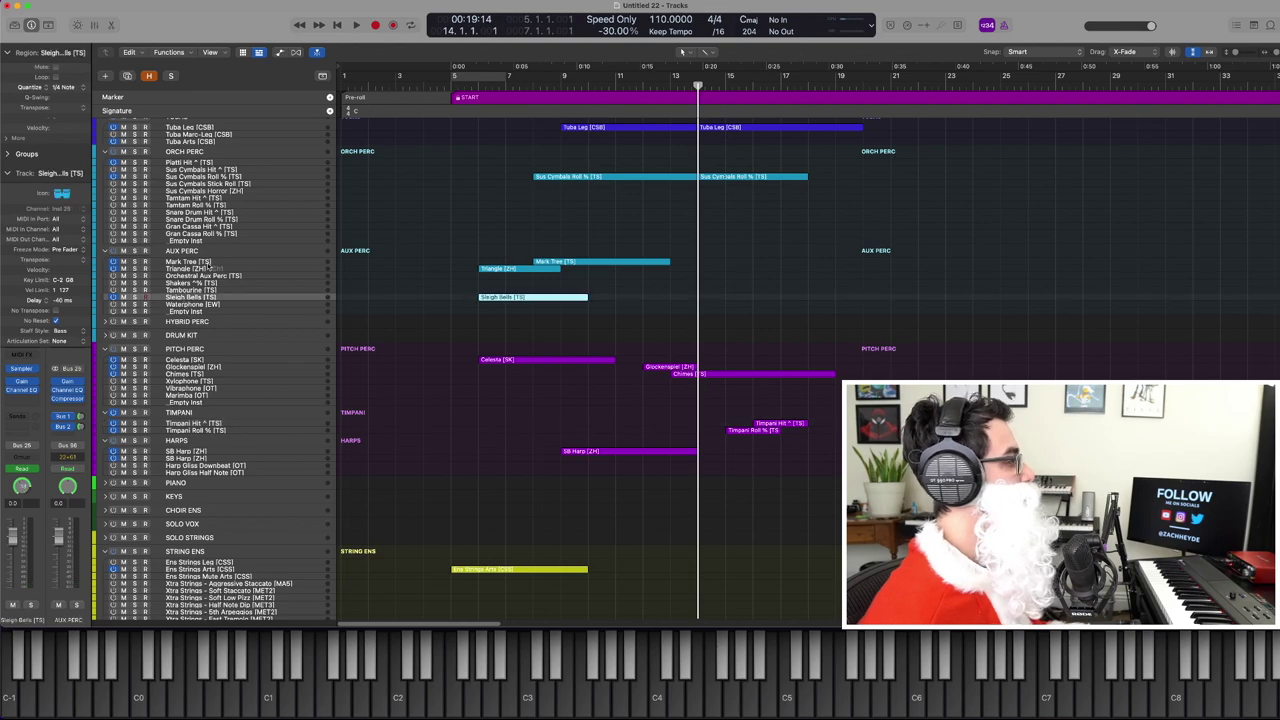
{"action": "left_click", "coordinate": [207, 263]}
{"action": "key", "text": "comma"}
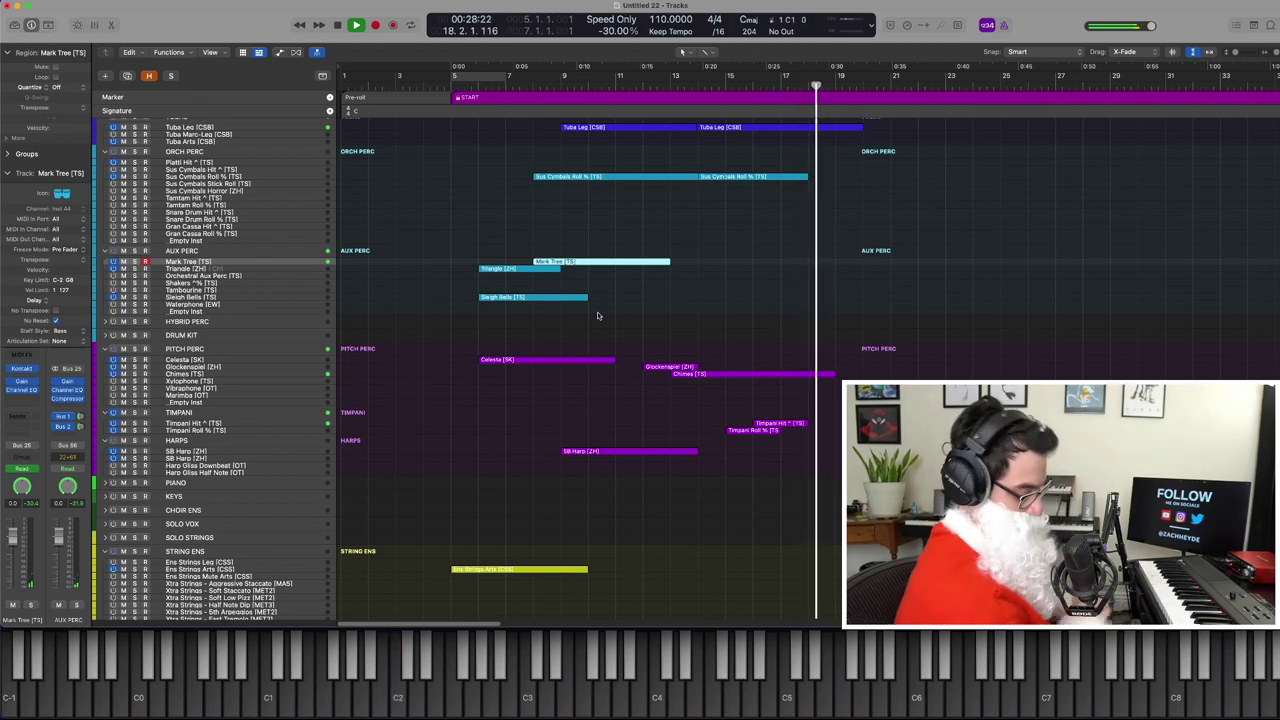
{"action": "key", "text": "shift+r"}
{"action": "key", "text": "space"}
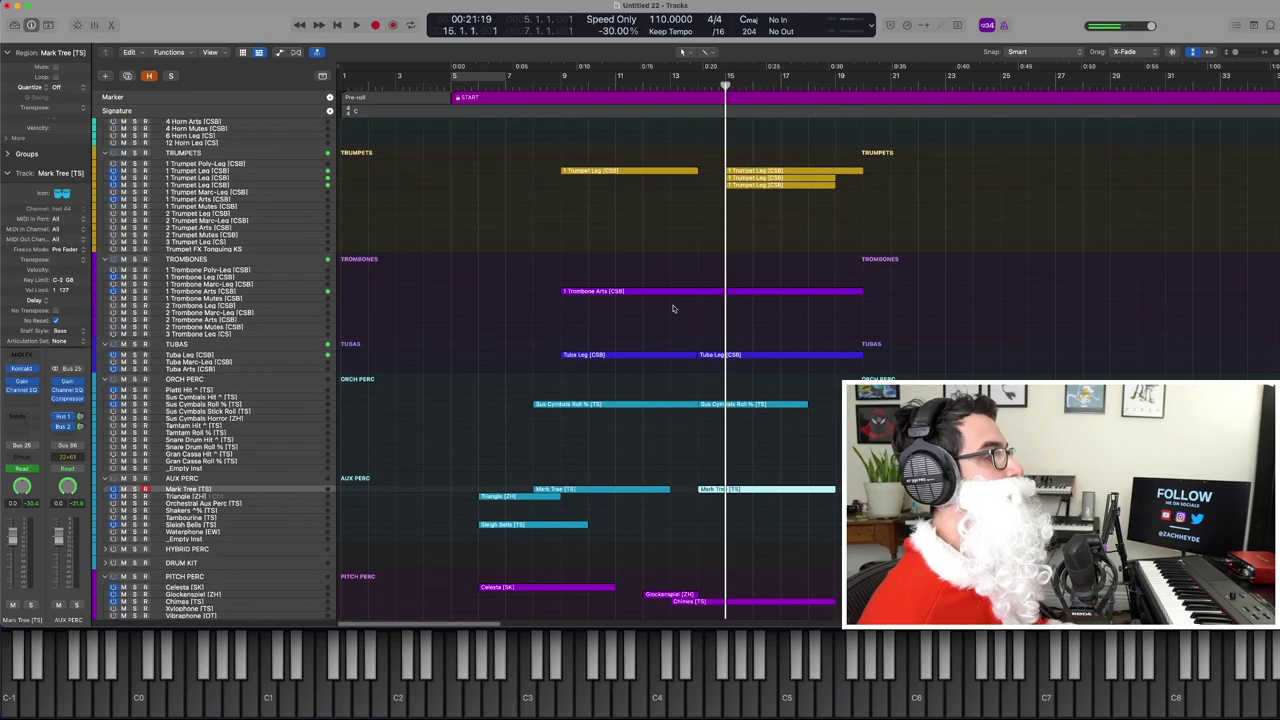
Expand the CHOIR ENS stack and capture a line on the Soprano [Strezov] track from bar 13 to bar 20
{"action": "double_click", "coordinate": [671, 309]}
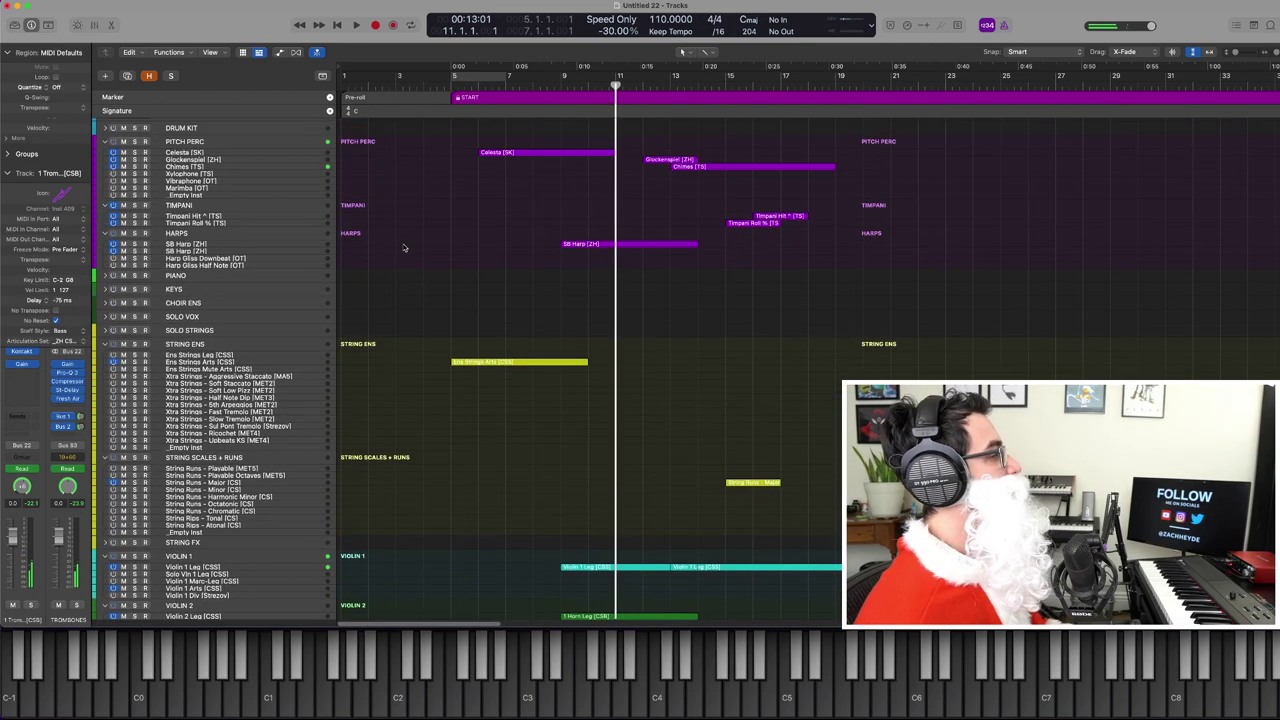
{"action": "left_click", "coordinate": [212, 307]}
{"action": "key", "text": "ctrl+super+Right"}
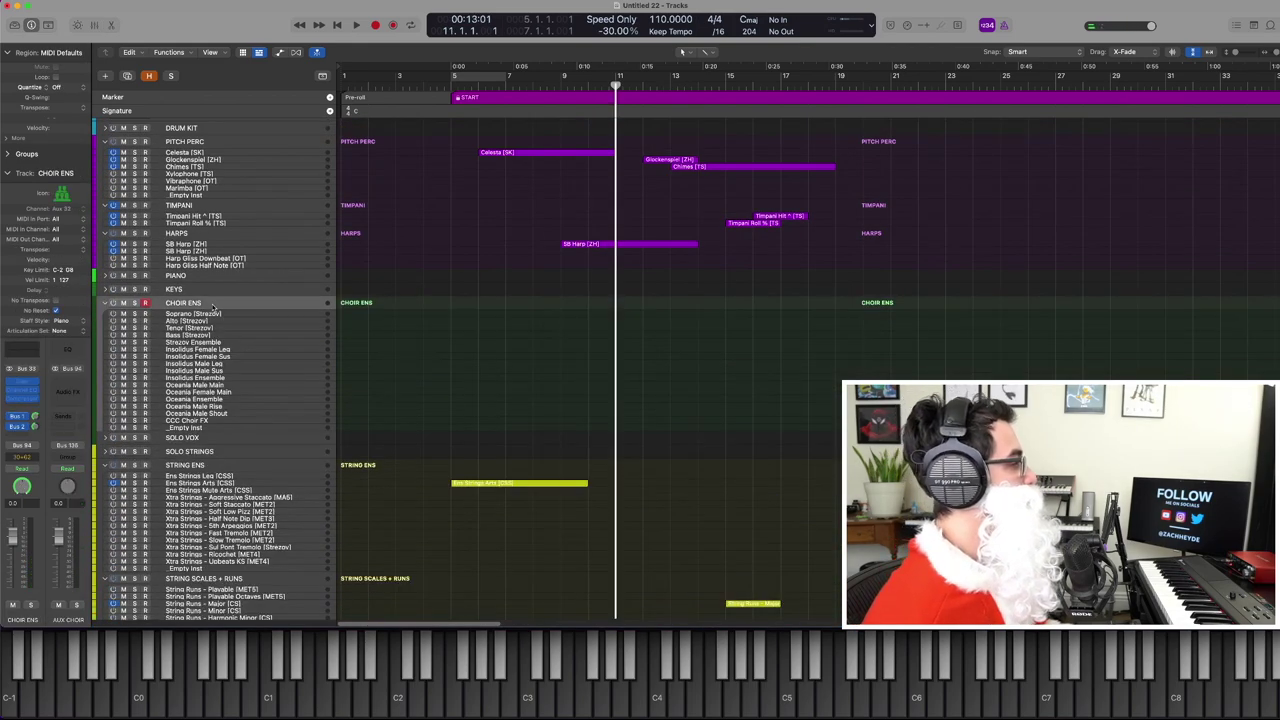
{"action": "key", "text": "Down"}
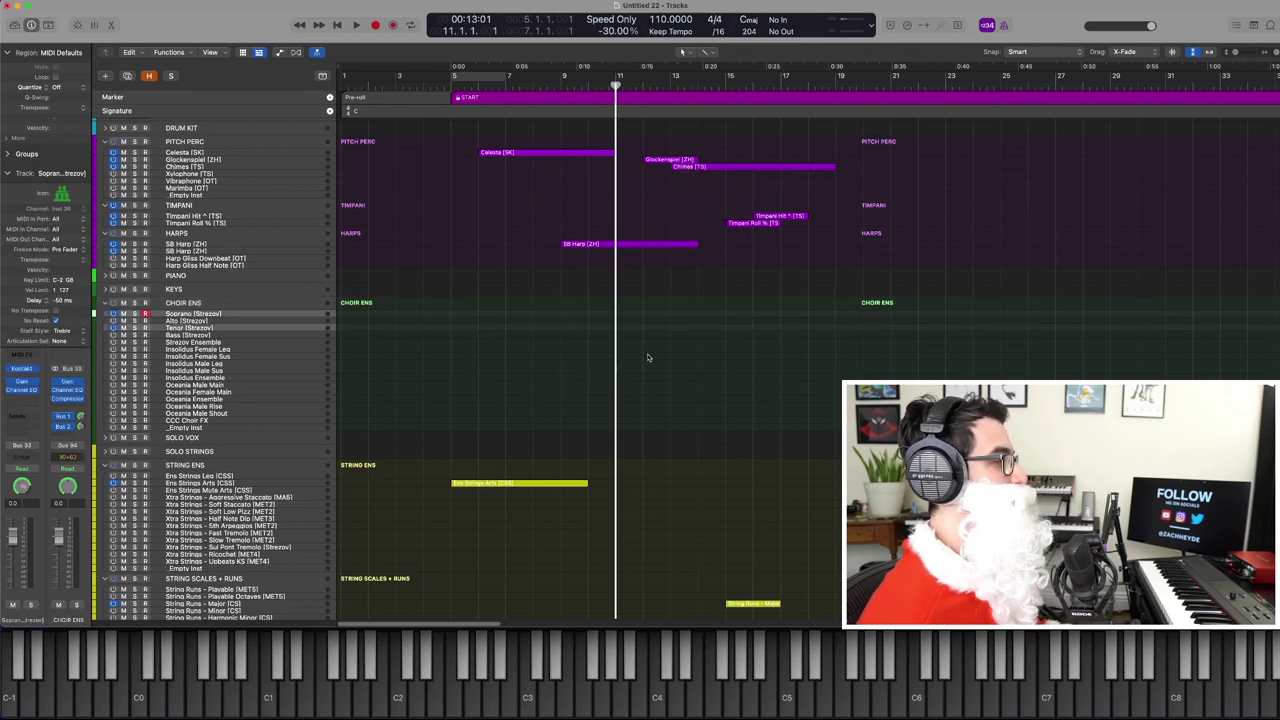
{"action": "key", "text": "period"}
{"action": "key", "text": "period"}
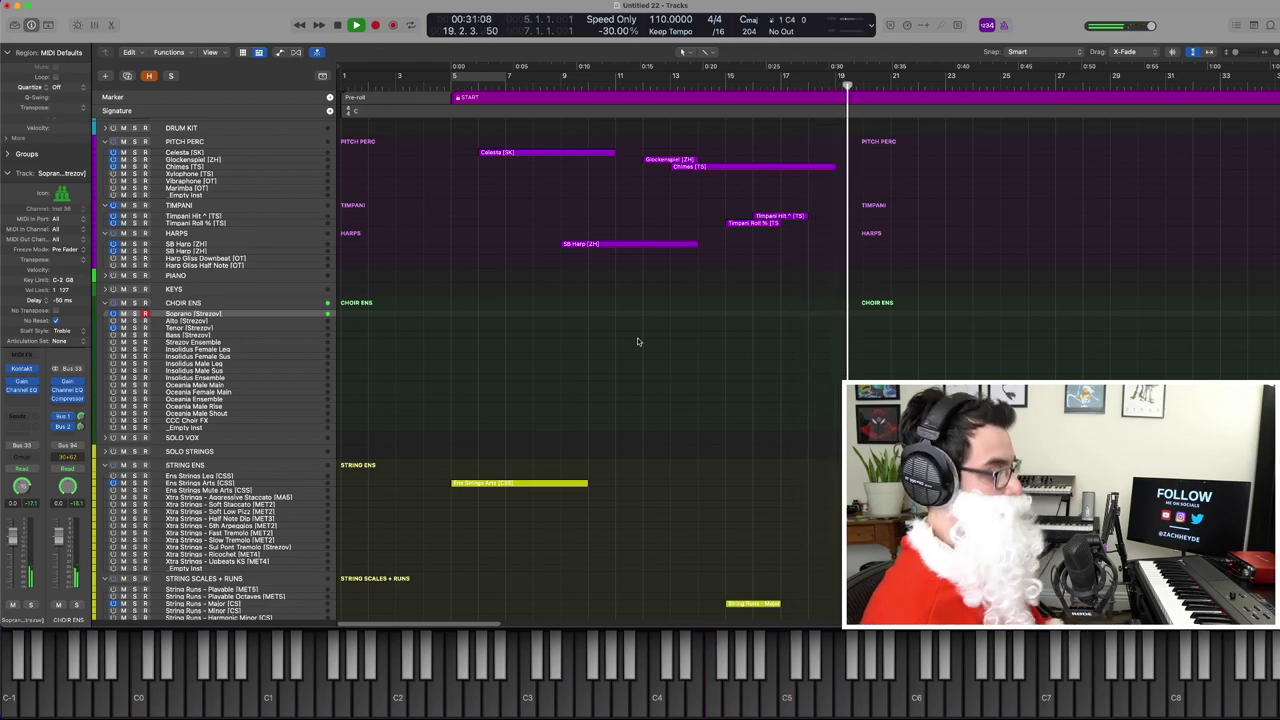
{"action": "key", "text": "shift+r"}
{"action": "key", "text": "space"}
Review the 1 Trombone Arts [CSB] region and capture a line on the Tenor [Strezov] track from bar 14
{"action": "scroll", "coordinate": [622, 340], "scroll_direction": "up", "scroll_amount": 10}
{"action": "key", "text": "comma"}
{"action": "key", "text": "comma"}
{"action": "key", "text": "comma"}
{"action": "key", "text": "comma"}
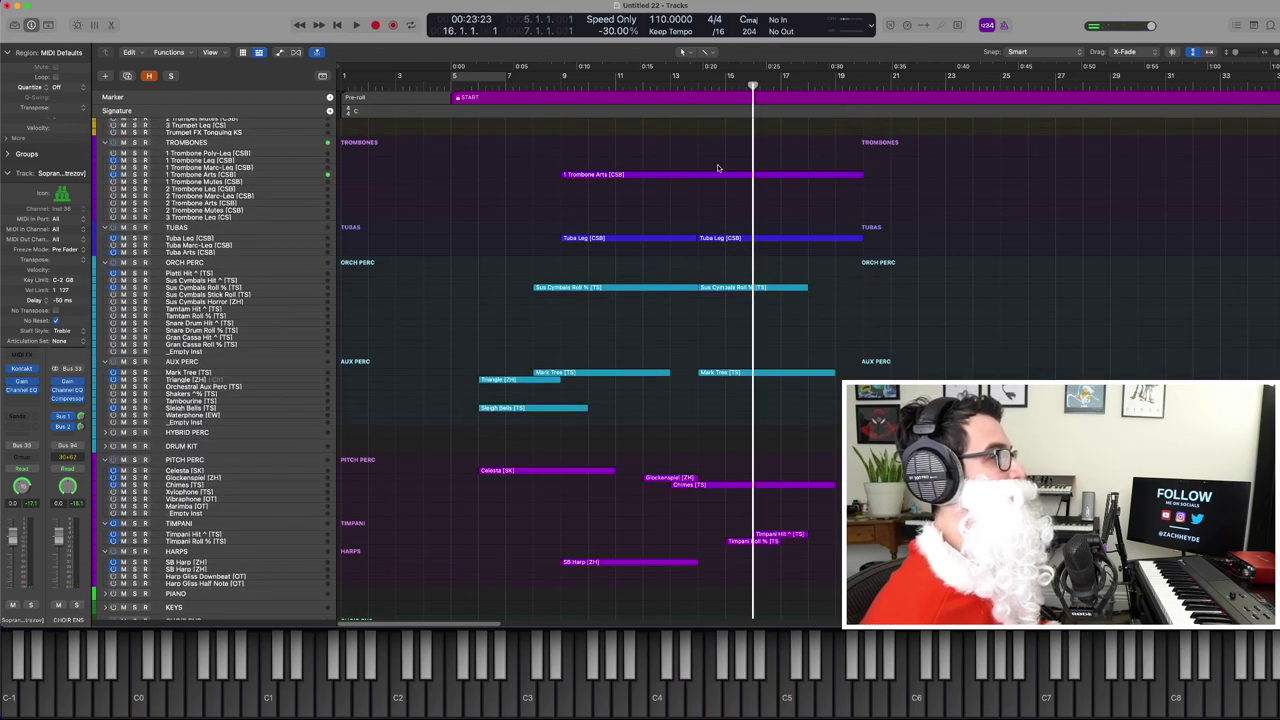
{"action": "key", "text": "p"}
{"action": "key", "text": "p"}
{"action": "left_click", "coordinate": [696, 174]}
{"action": "key", "text": "comma"}
{"action": "key", "text": "comma"}
{"action": "scroll", "coordinate": [623, 390], "scroll_direction": "down", "scroll_amount": 12}
{"action": "scroll", "coordinate": [620, 386], "scroll_direction": "up", "scroll_amount": 6}
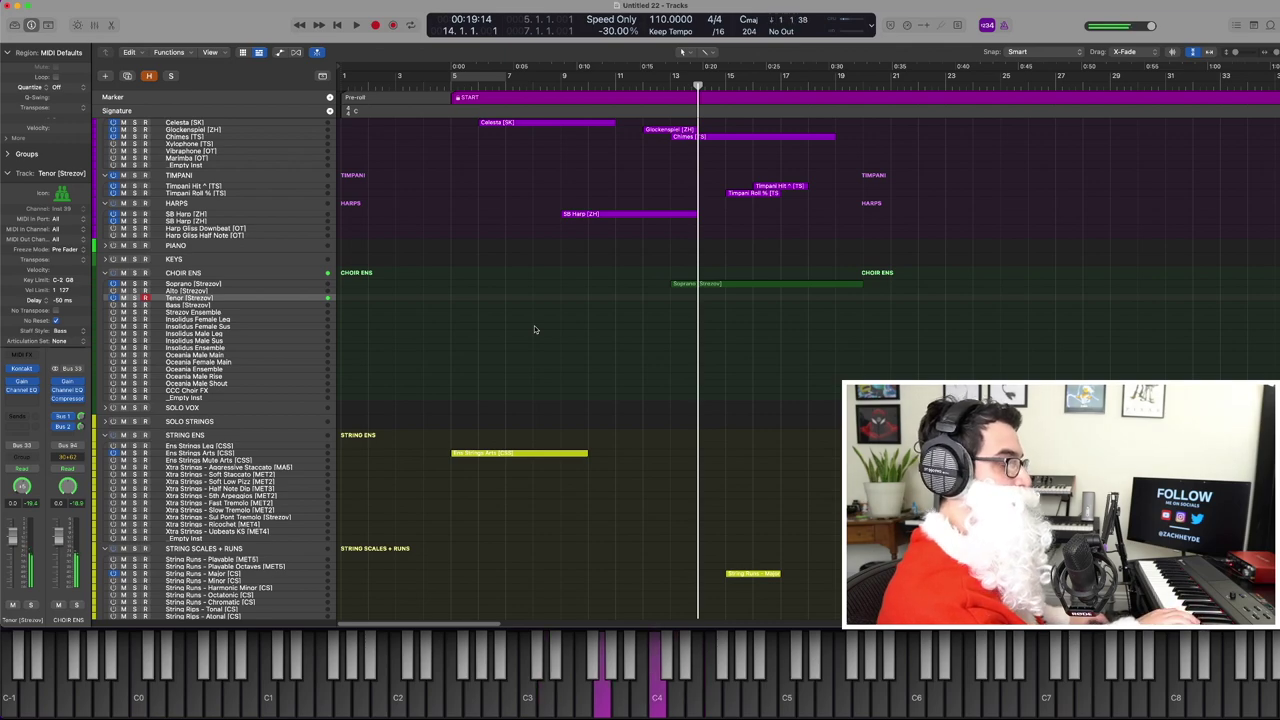
{"action": "key", "text": "space"}
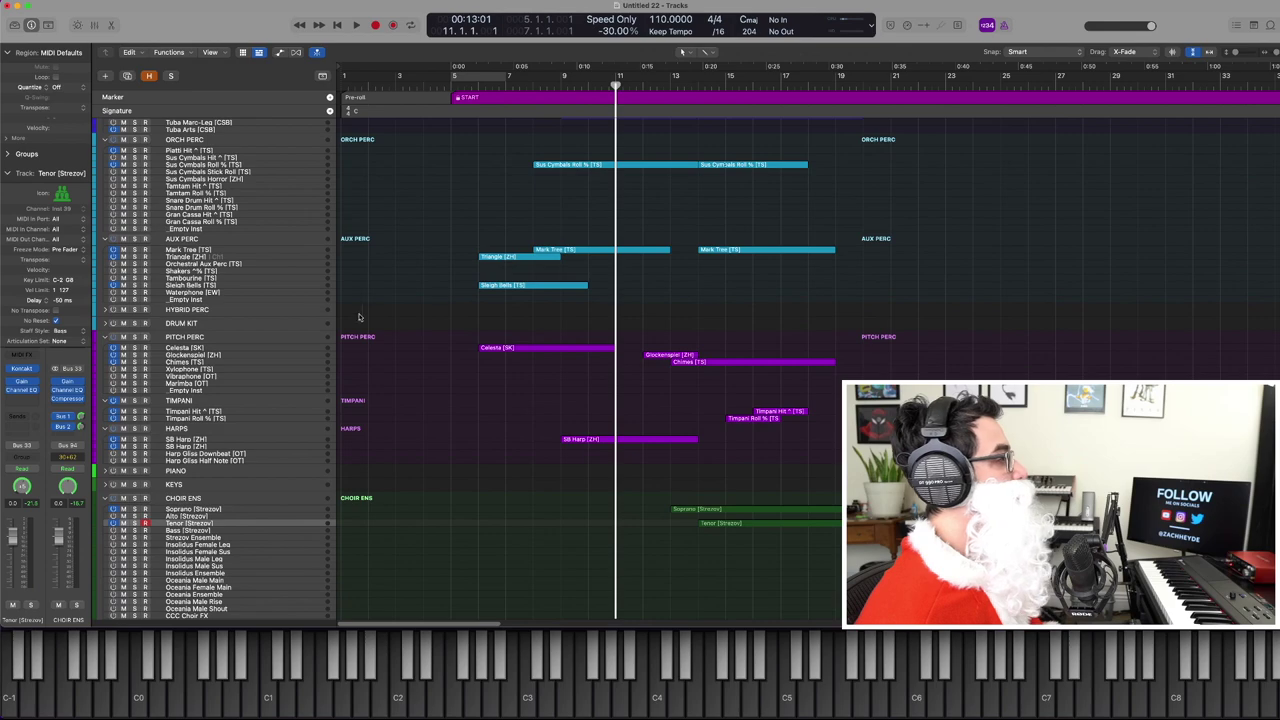
Capture a celesta part on the Celesta [SK] track from bar 13 to bar 20 and select its notes near bar 19 in the Piano Roll
{"action": "left_click", "coordinate": [245, 349]}
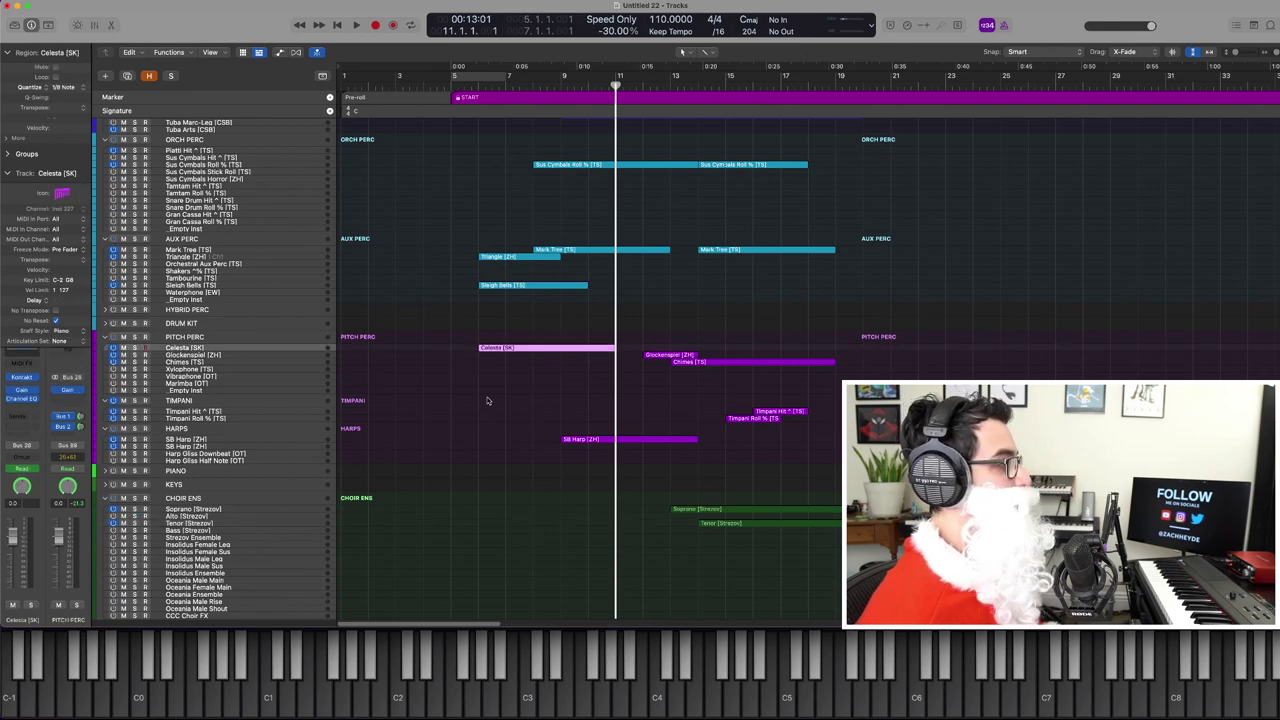
{"action": "key", "text": "space"}
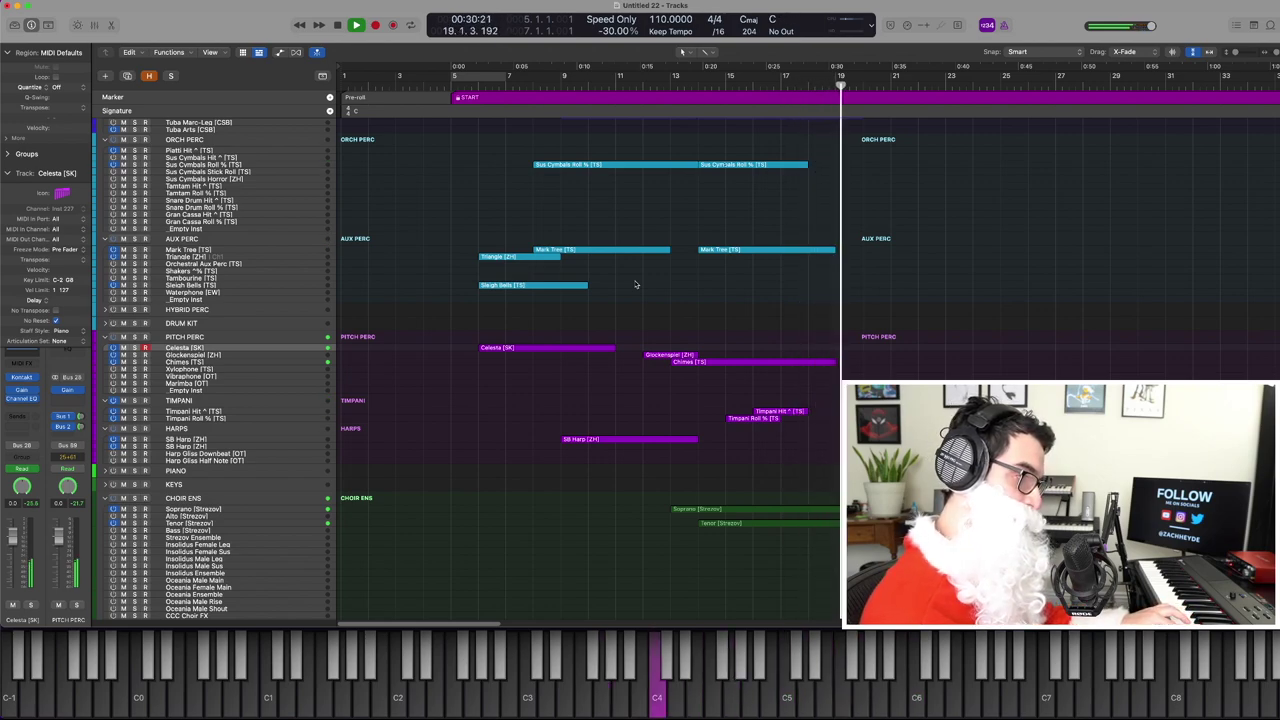
{"action": "key", "text": "p"}
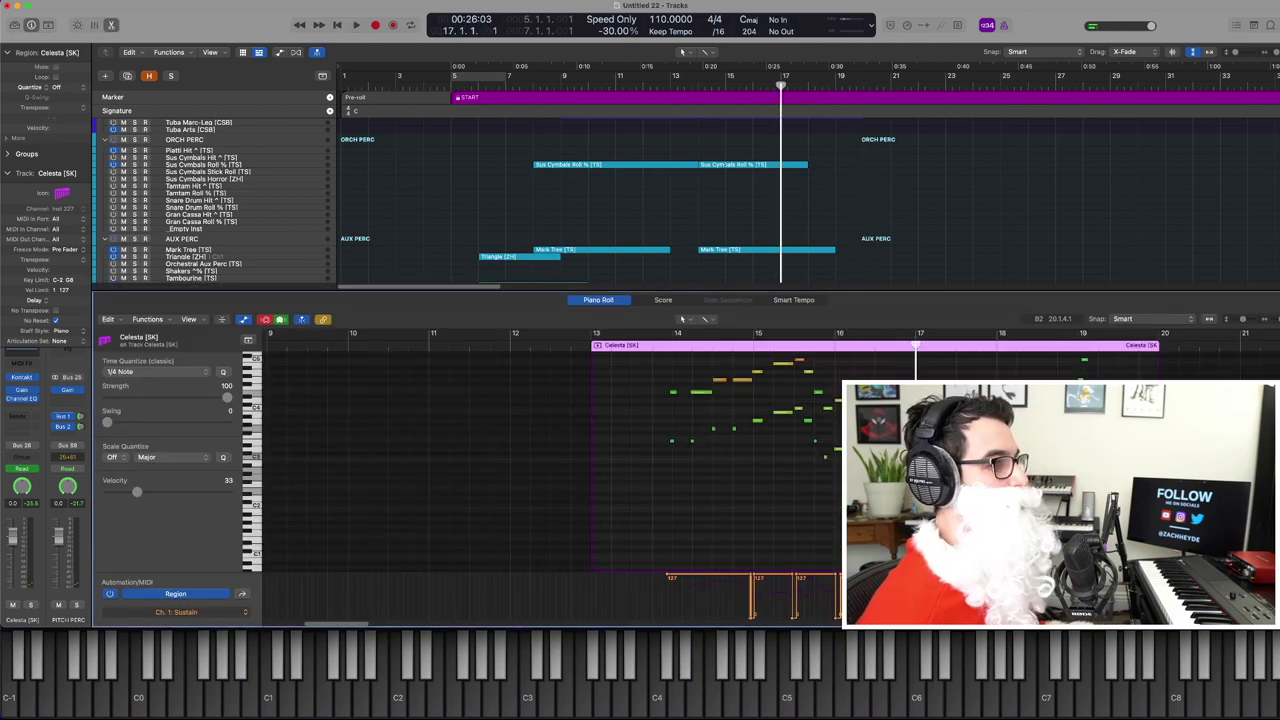
{"action": "left_click_drag", "start_coordinate": [1110, 430], "coordinate": [1084, 349]}
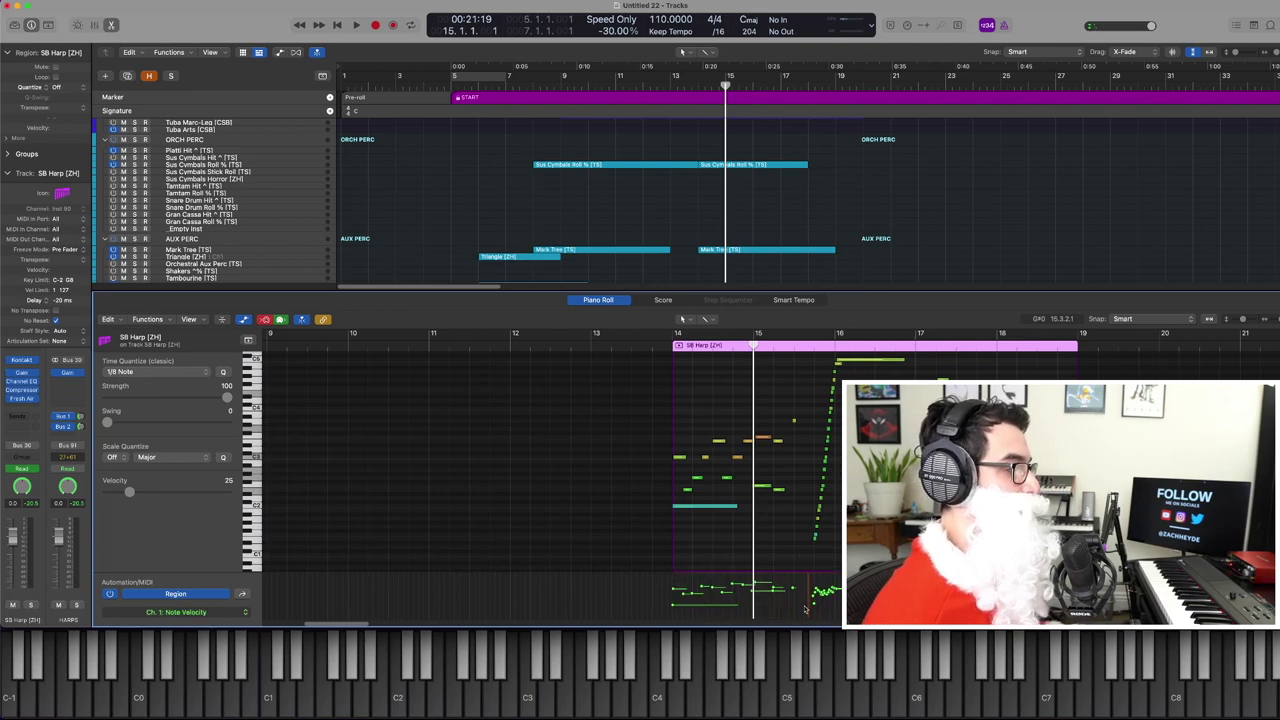
Shape the velocities of the SB Harp [ZH] glissando leading into bar 16 as a rising ramp and play it back
{"action": "left_click_drag", "start_coordinate": [809, 604], "coordinate": [839, 594]}
{"action": "key", "text": "space"}
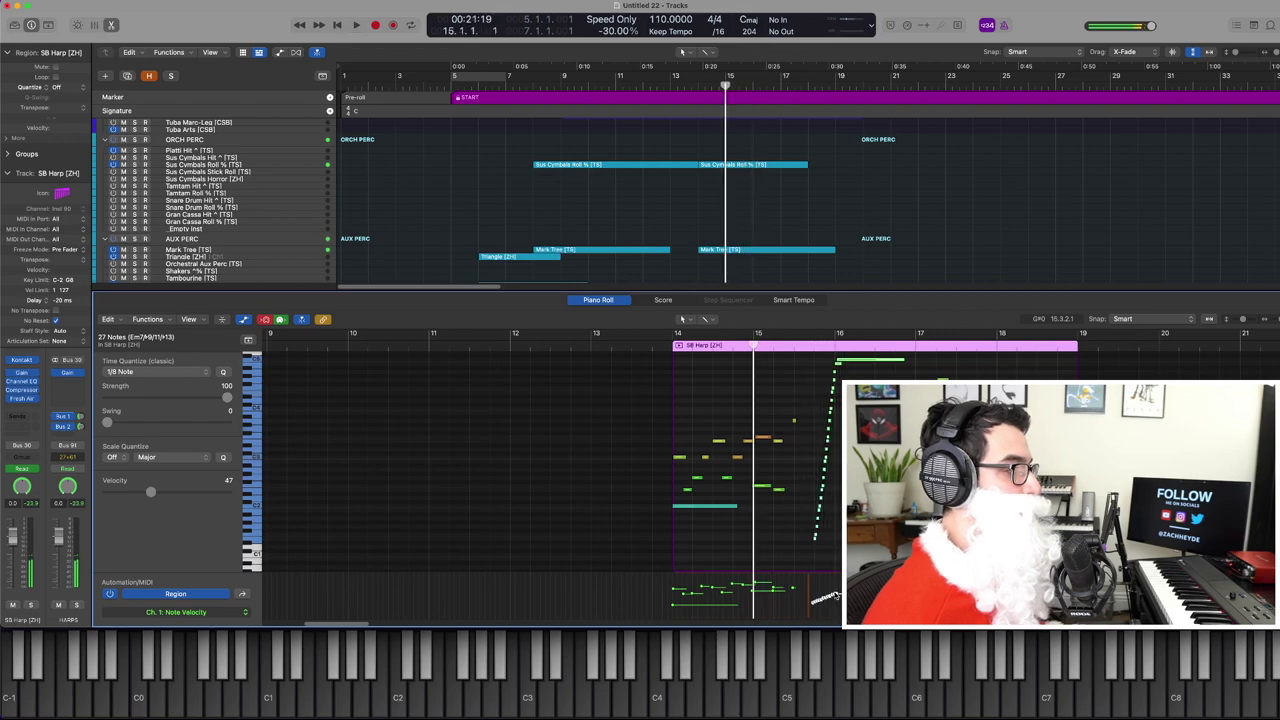
{"action": "key", "text": "space"}
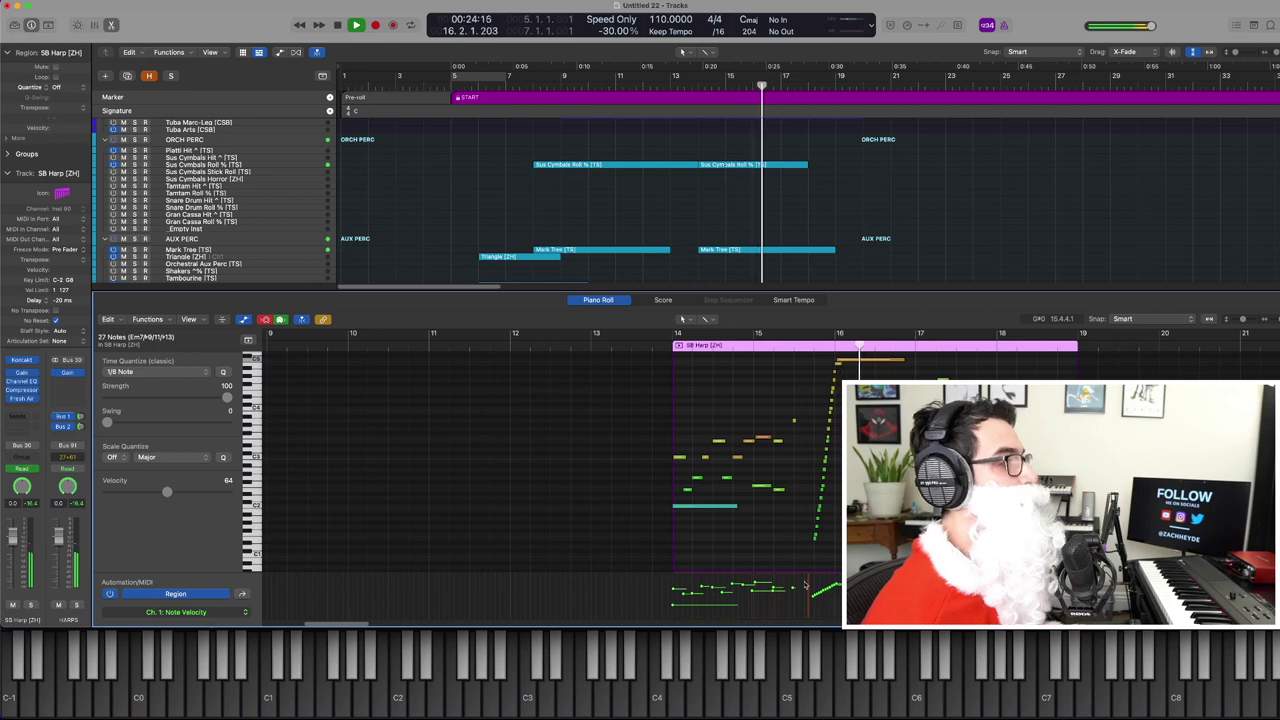
{"action": "key", "text": "p"}
Perform a cymbal part on the Piatti Hit ^ [TS] track around bar 16 and play the full arrangement through bar 20
{"action": "key", "text": "space"}
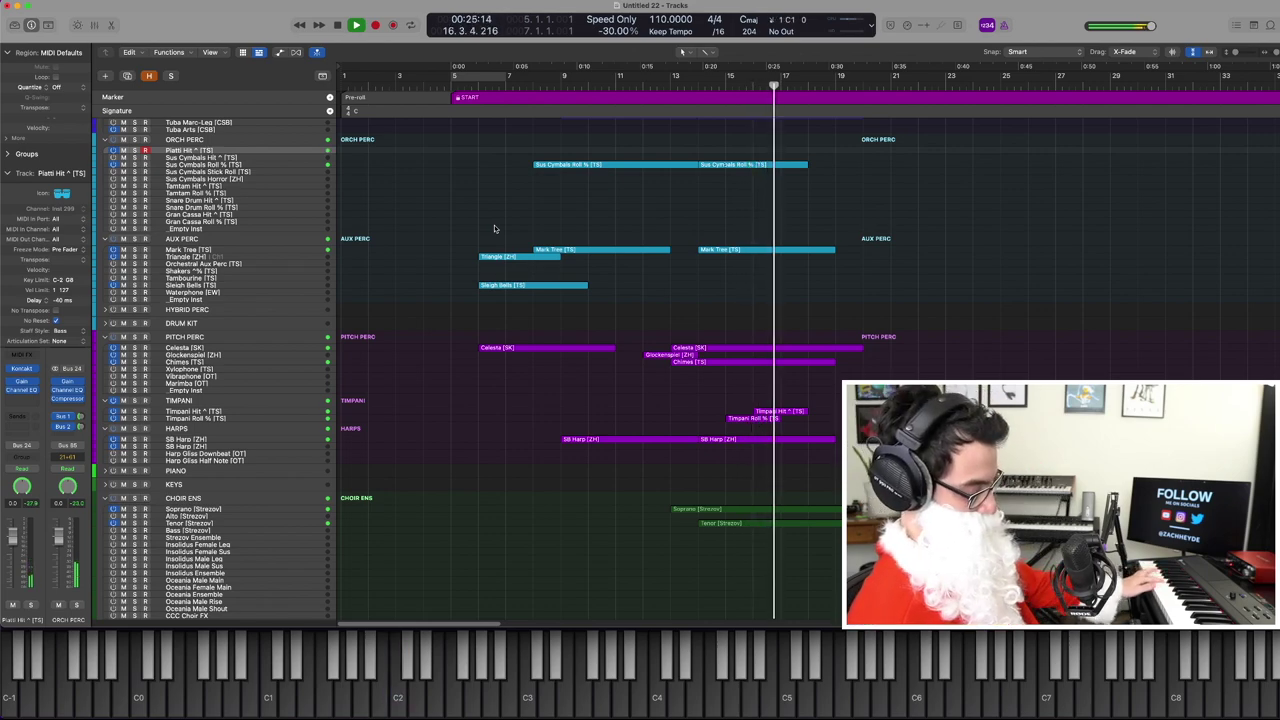
{"action": "left_click", "coordinate": [557, 204]}
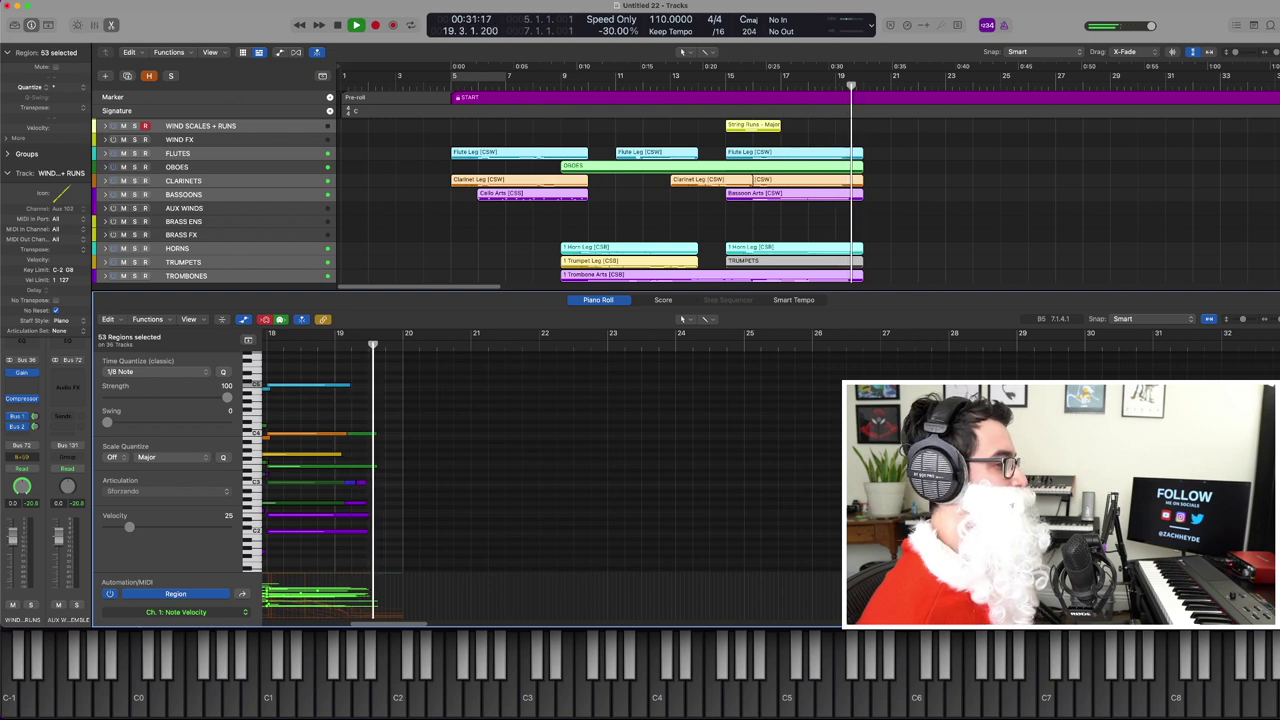
{"action": "key", "text": "space"}
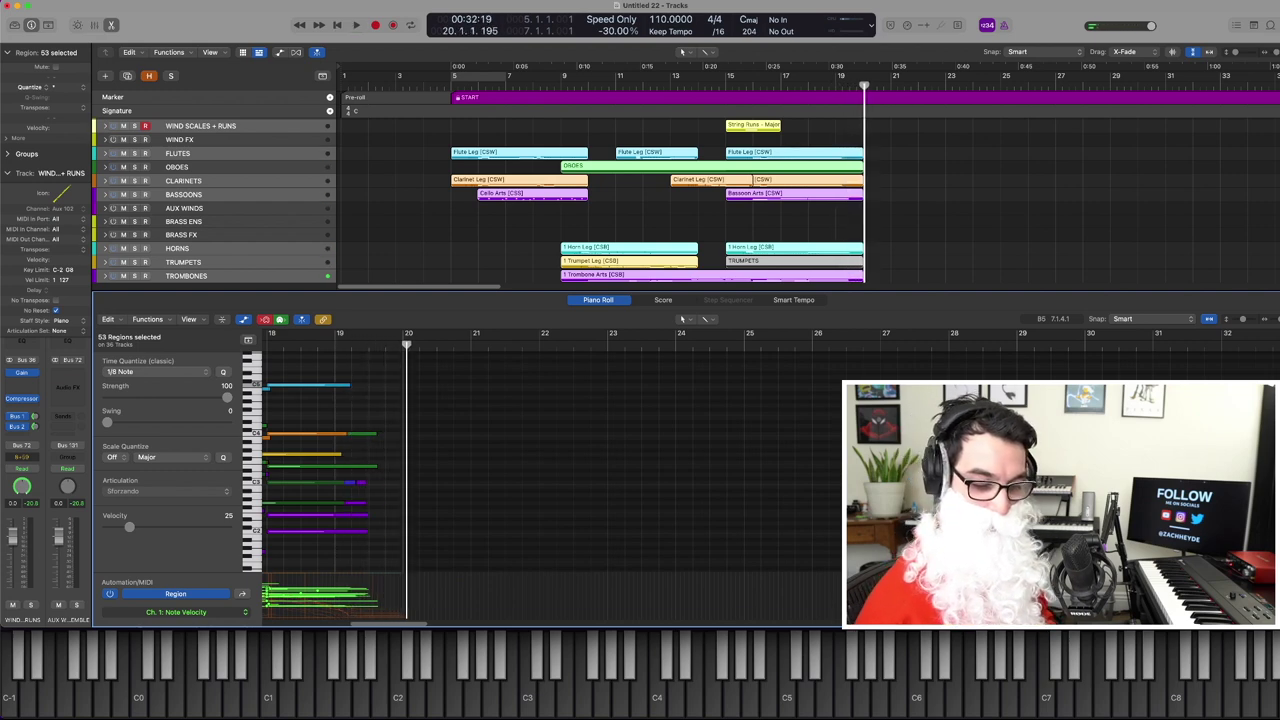